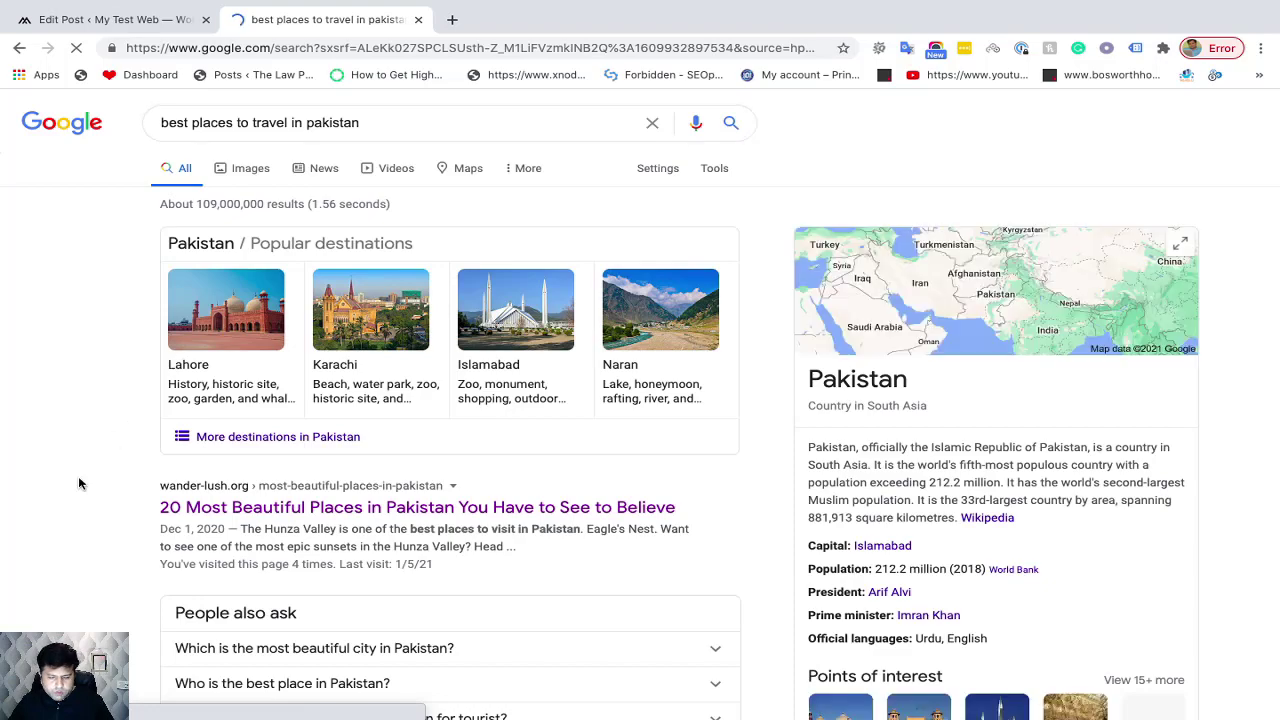
# Examine the description snippets under the Google results for "best places to travel in pakistan", marking the Culture Trip snippet
pyautogui.scroll(-3, 80, 484)
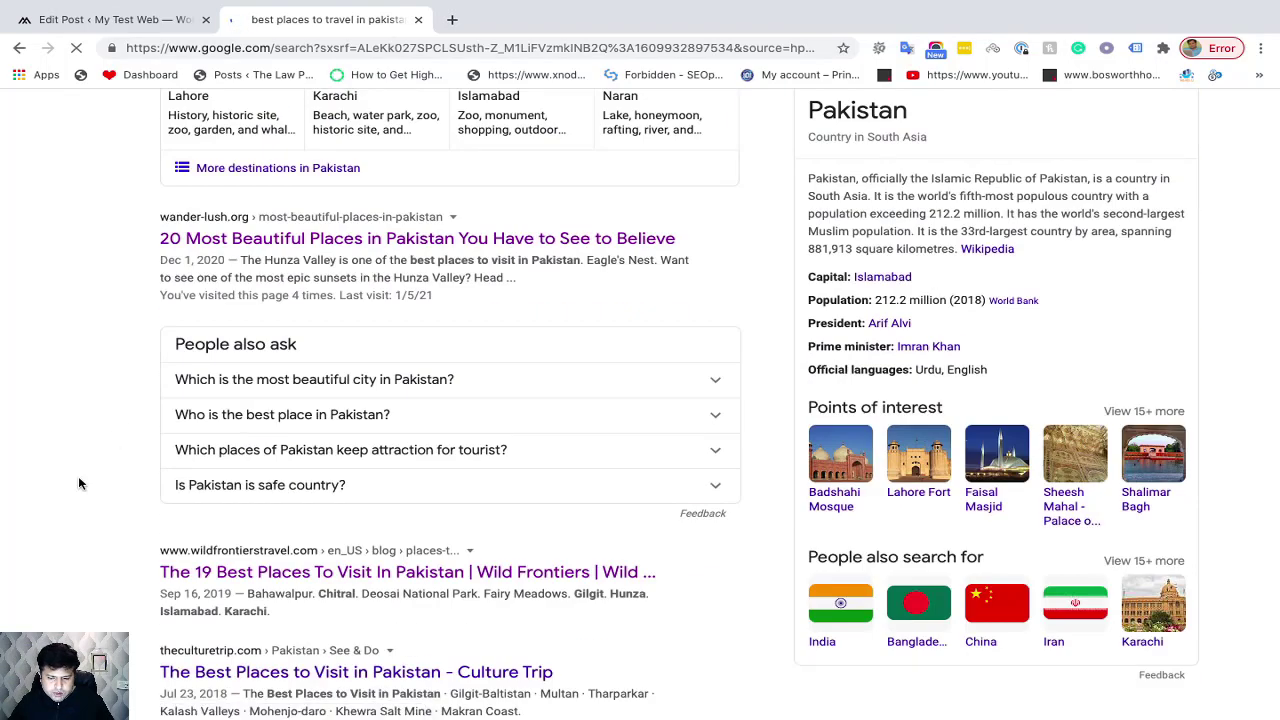
pyautogui.scroll(-3, 300, 404)
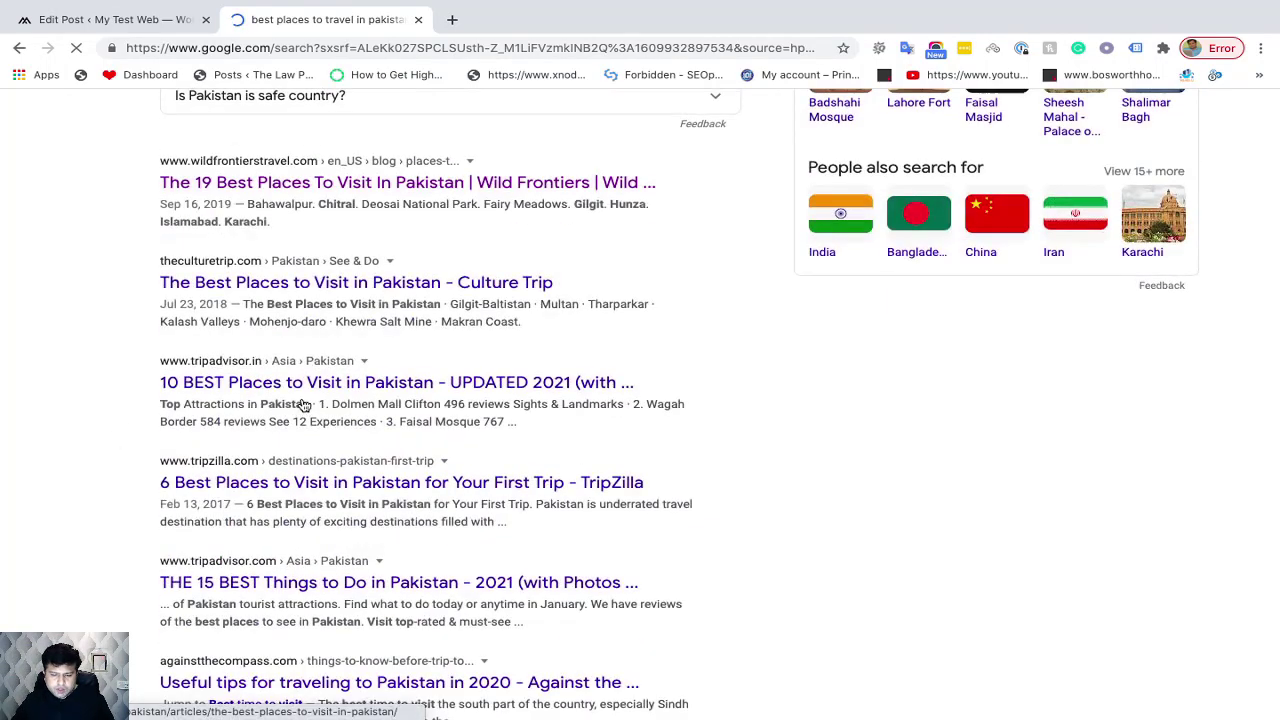
pyautogui.scroll(-1, 303, 404)
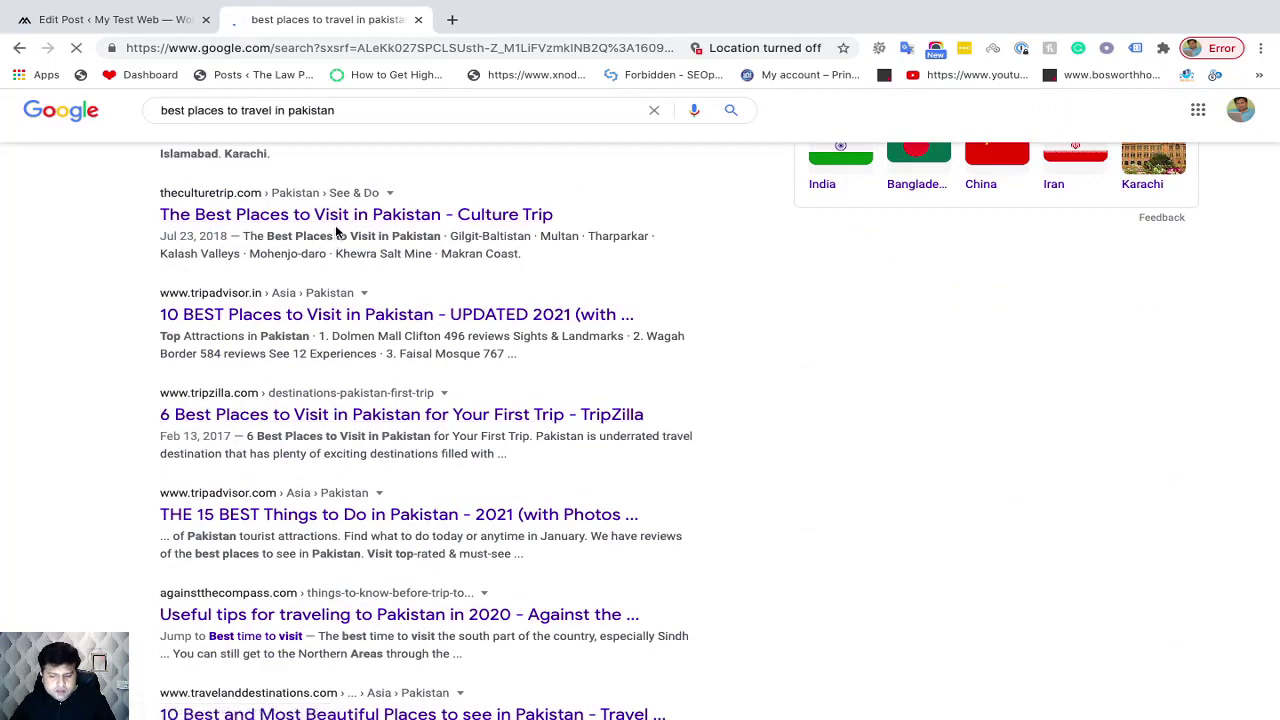
pyautogui.moveTo(243, 236); pyautogui.dragTo(522, 257)
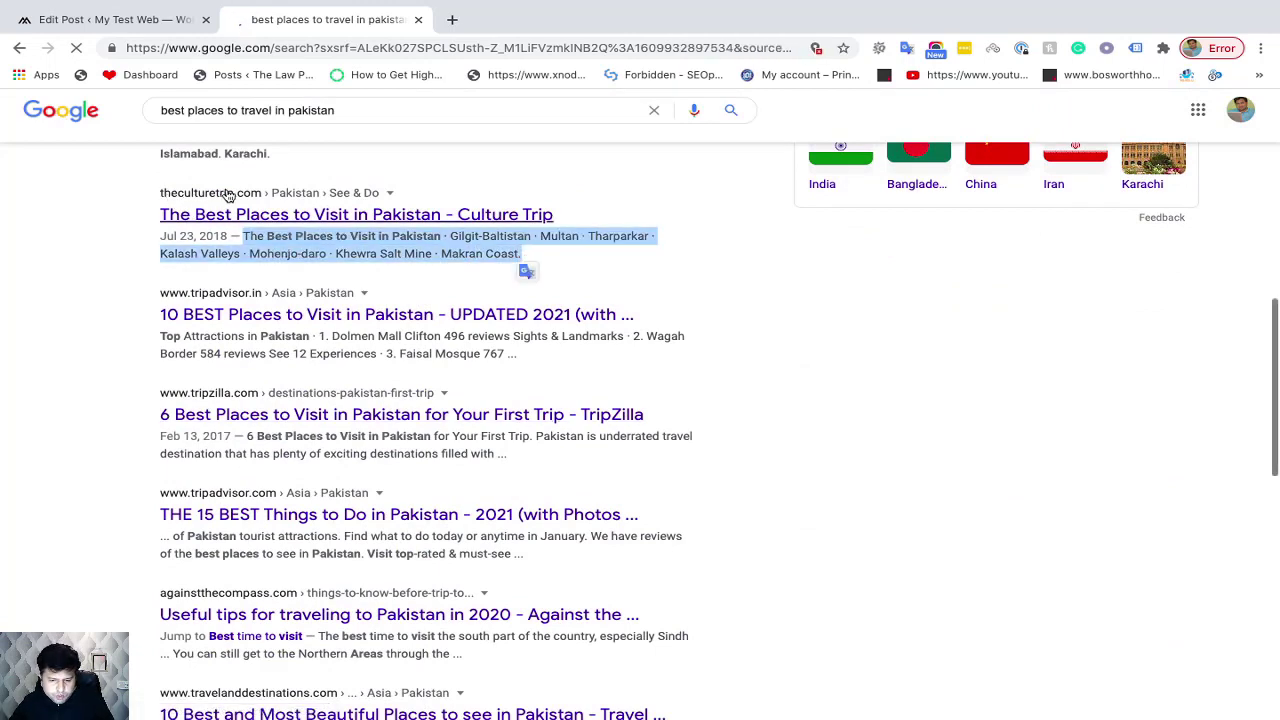
pyautogui.scroll(-1, 83, 319)
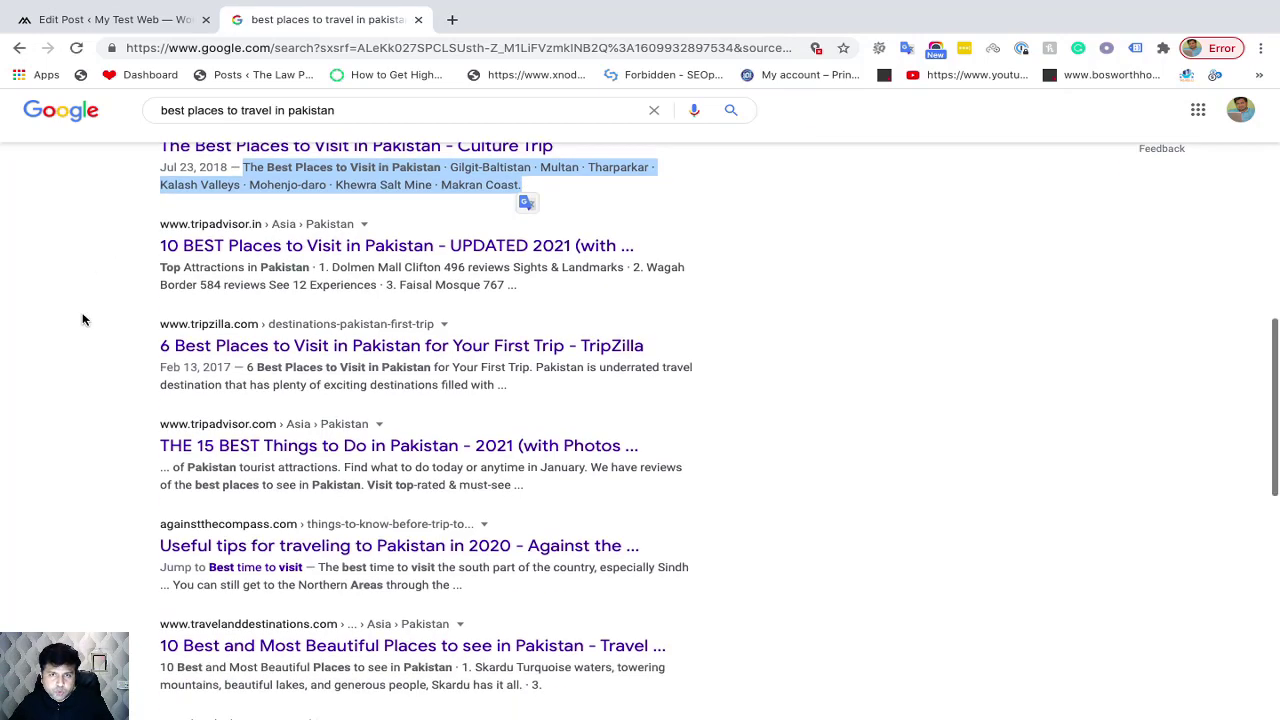
pyautogui.scroll(-2, 83, 319)
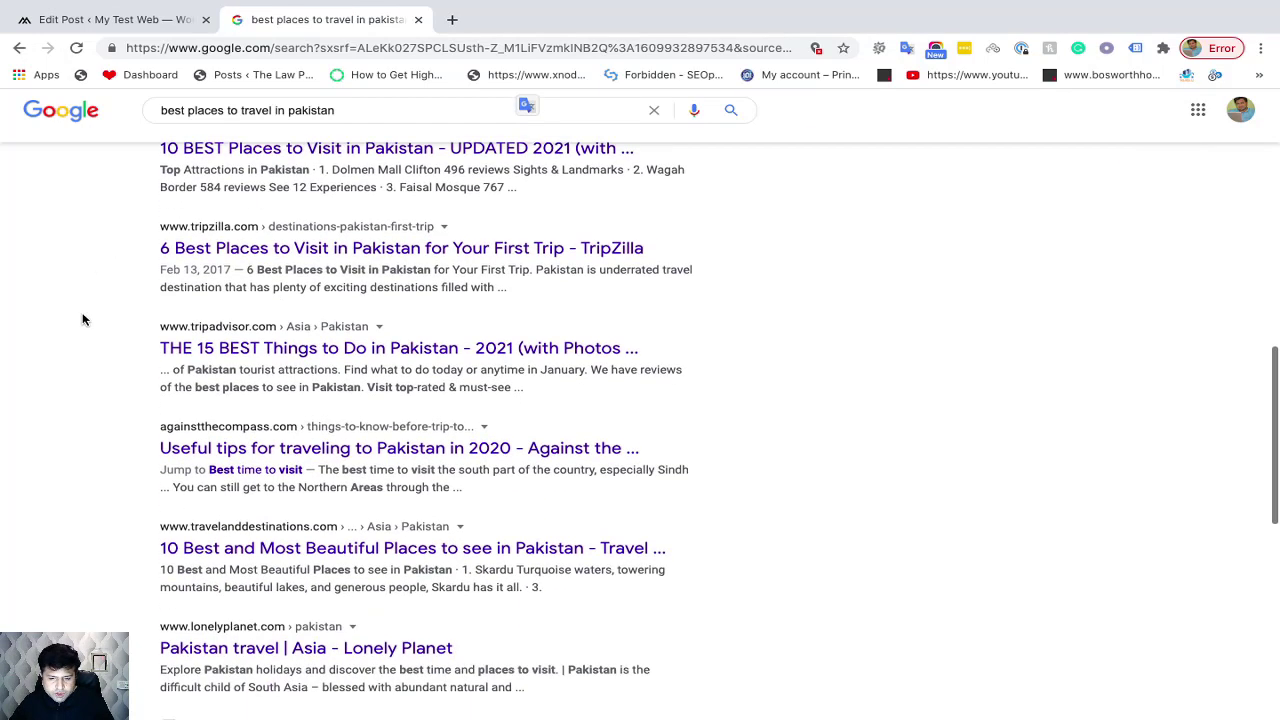
pyautogui.scroll(-3, 428, 422)
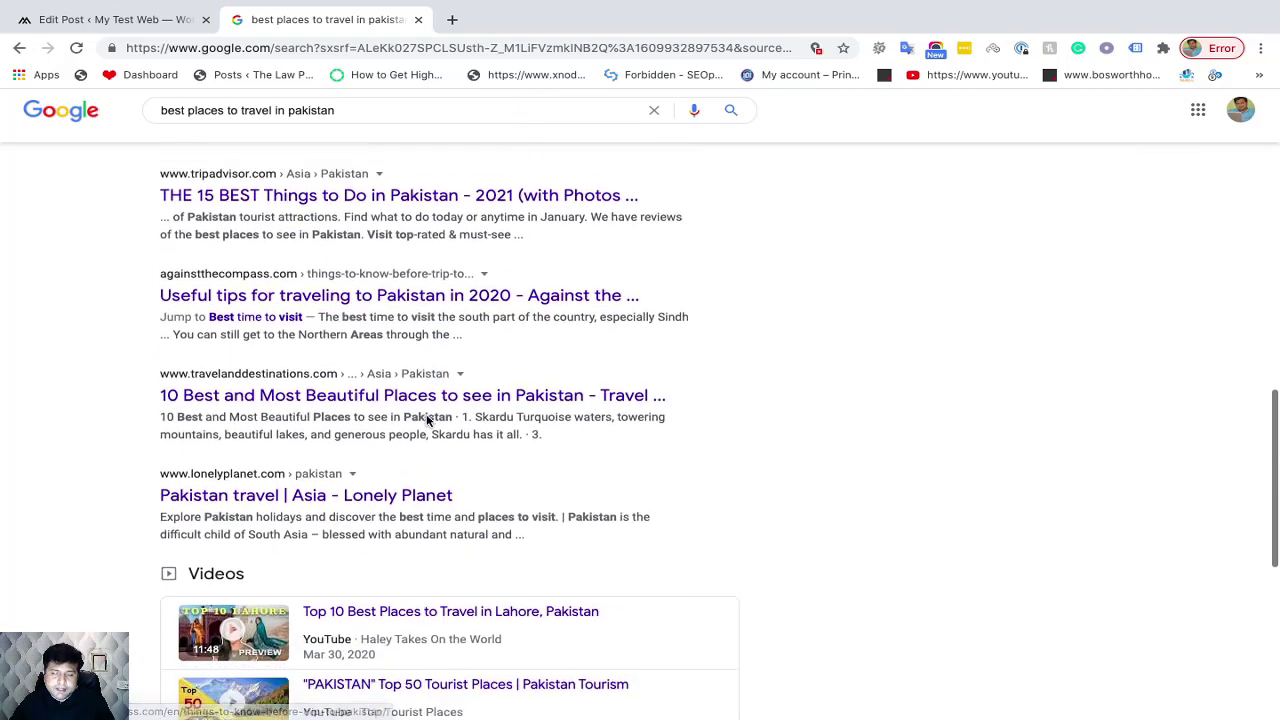
pyautogui.scroll(3, 428, 422)
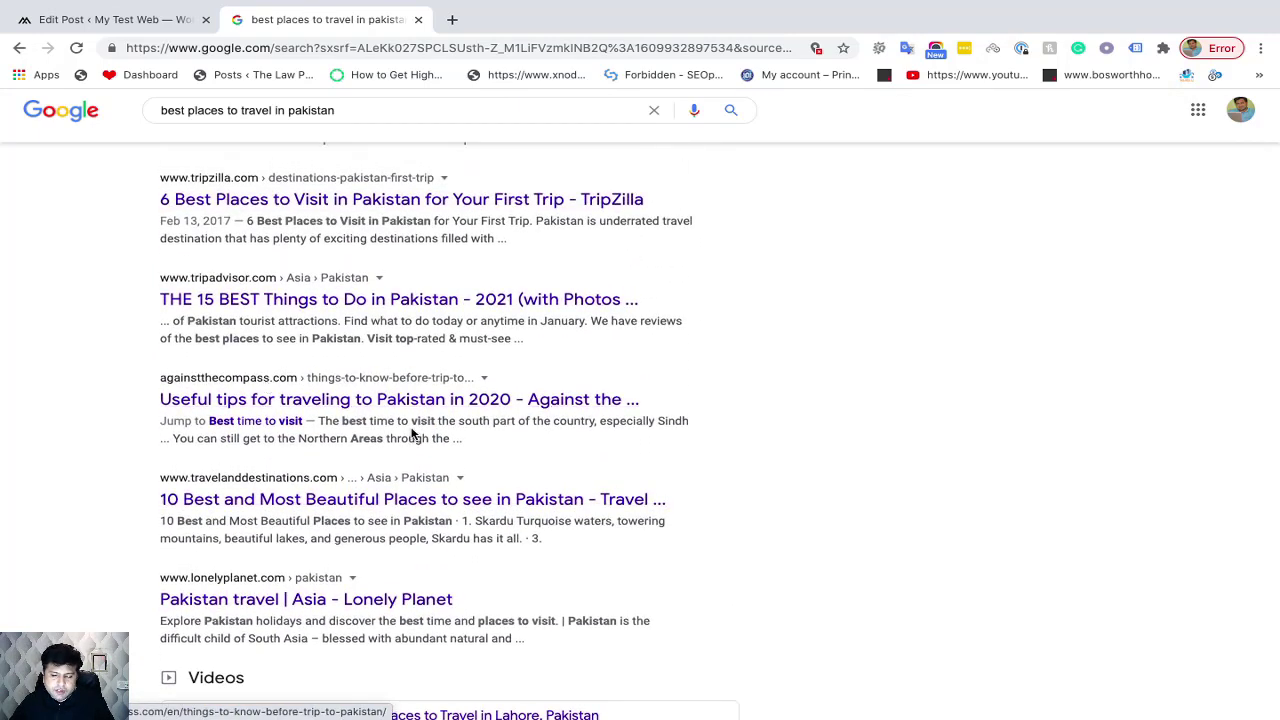
pyautogui.scroll(2, 408, 432)
pyautogui.scroll(1, 408, 432)
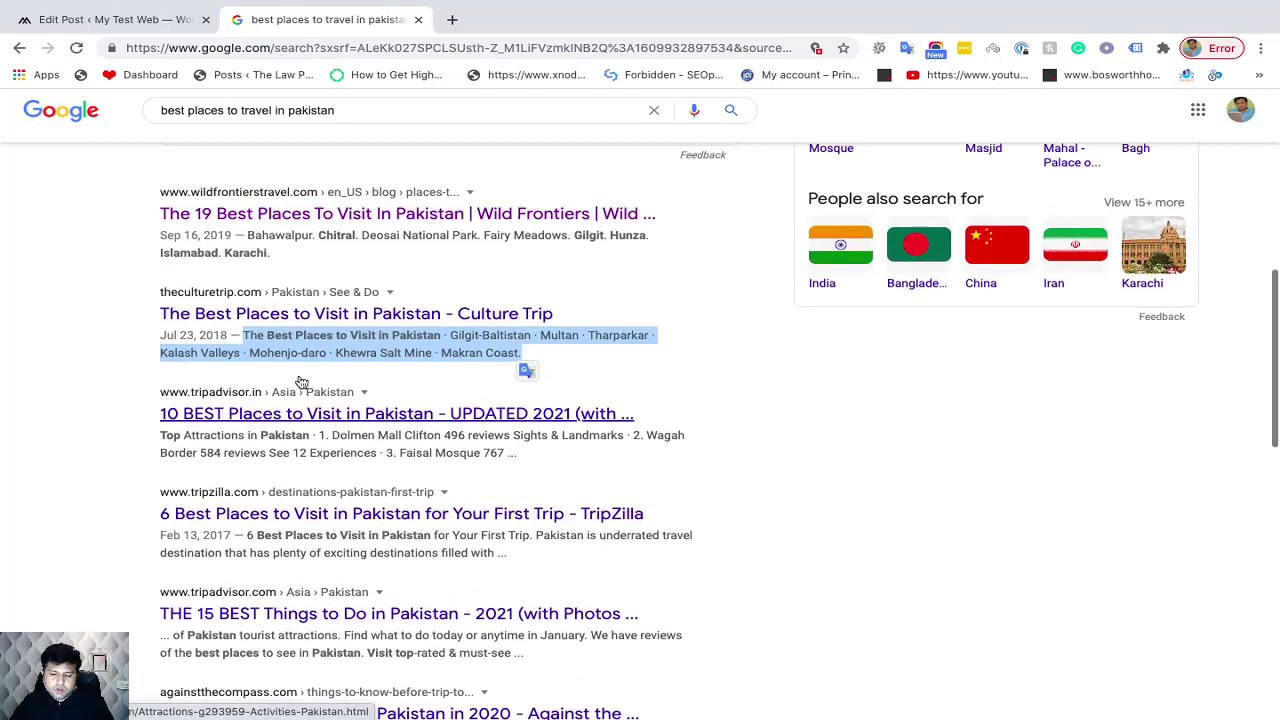
pyautogui.click(89, 328)
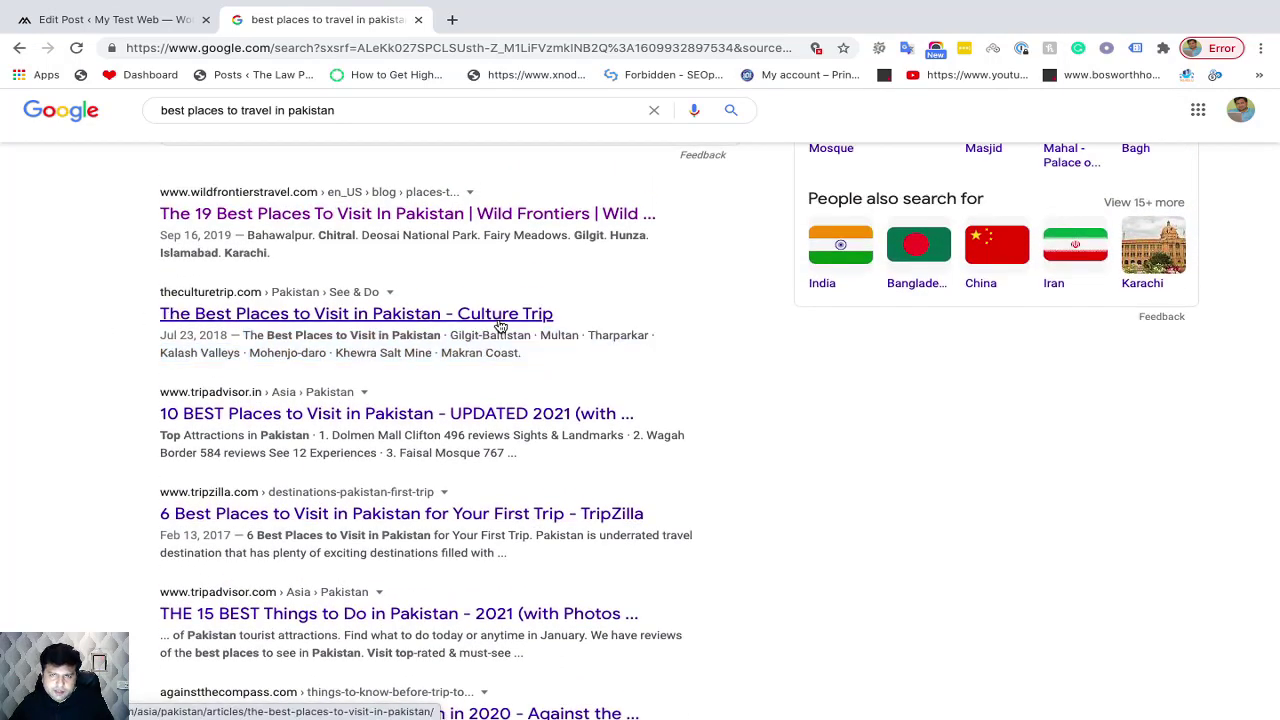
# Compare the Culture Trip description snippet with the neighbouring results and mark the truncated ending of the Against the Compass snippet
pyautogui.moveTo(240, 336); pyautogui.dragTo(533, 359)
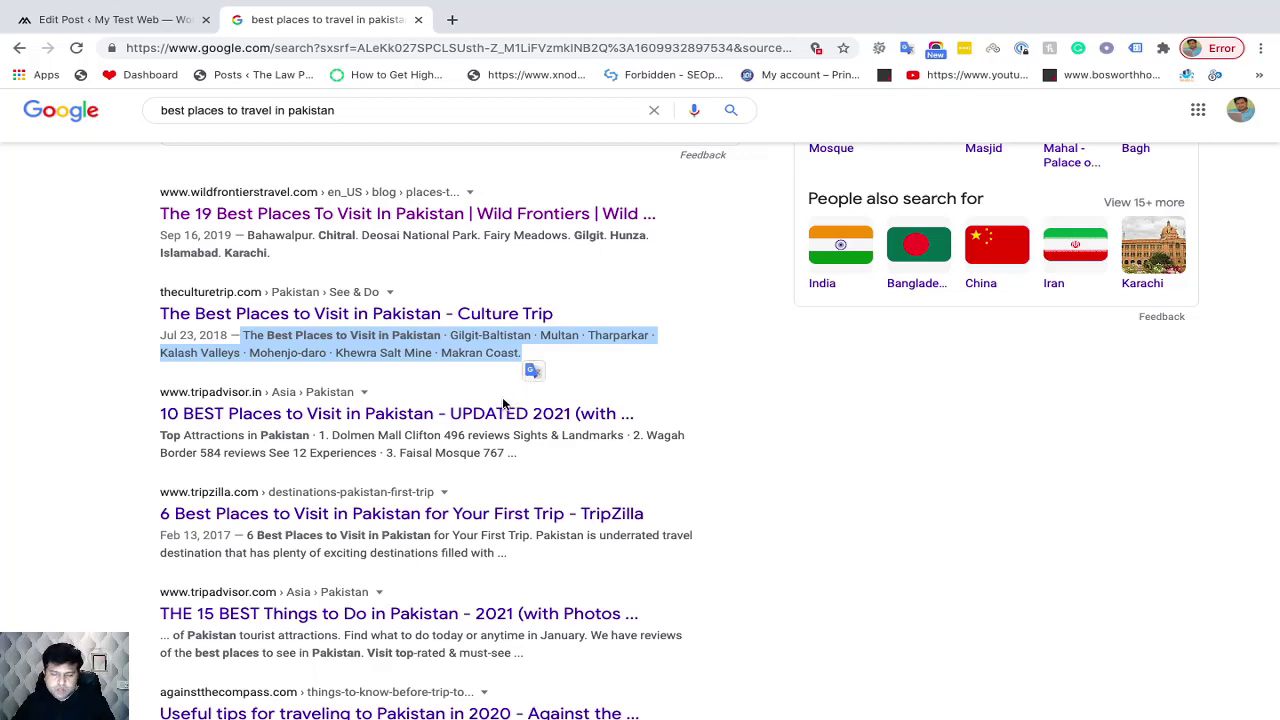
pyautogui.click(803, 460)
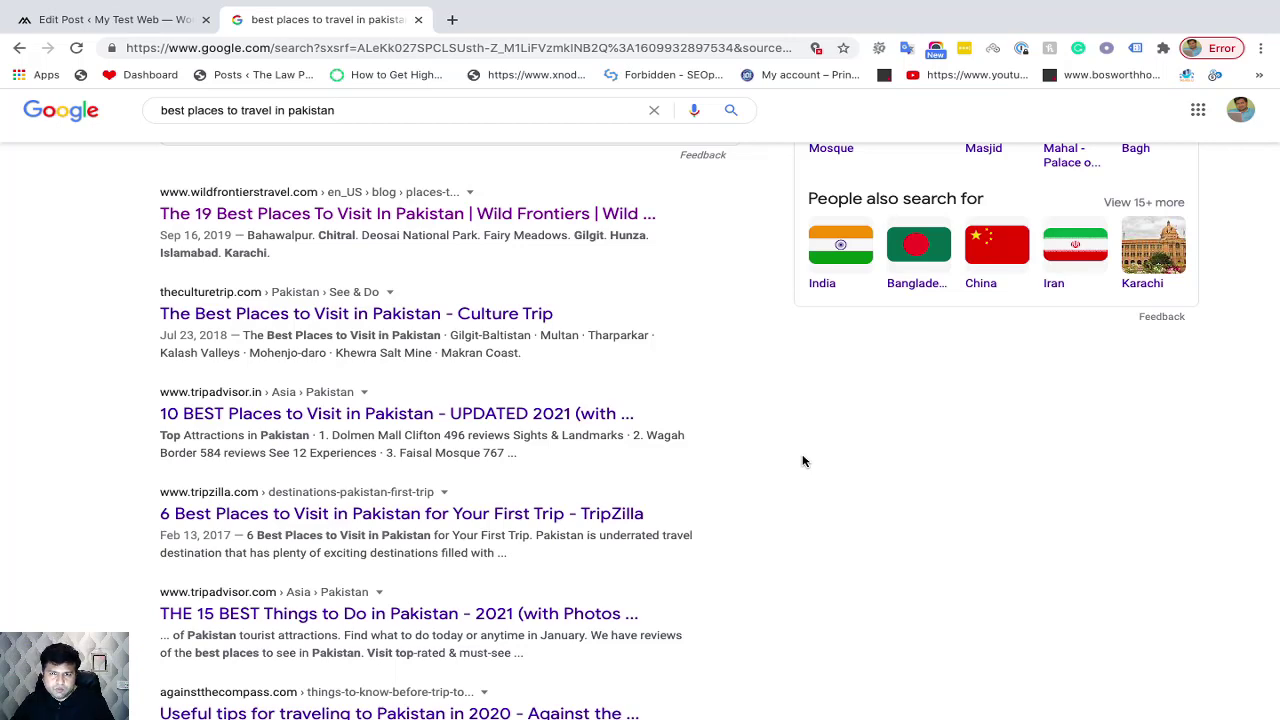
pyautogui.scroll(1, 703, 460)
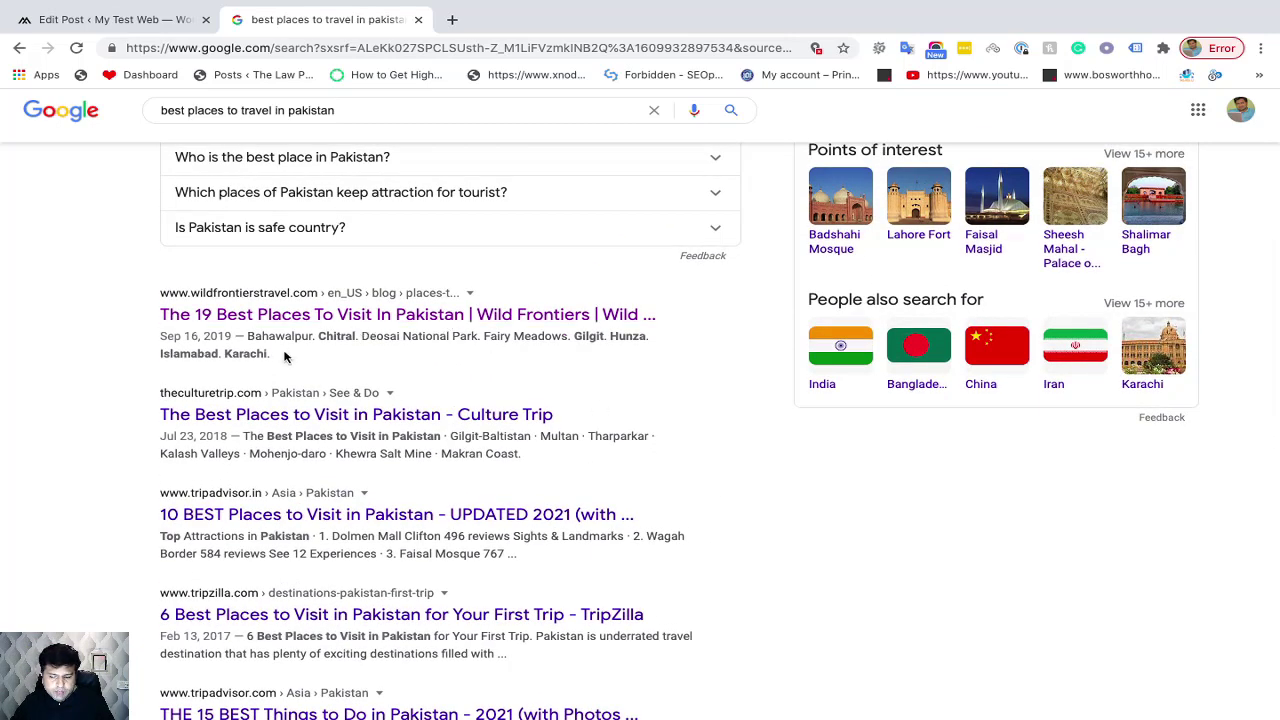
pyautogui.scroll(1, 285, 356)
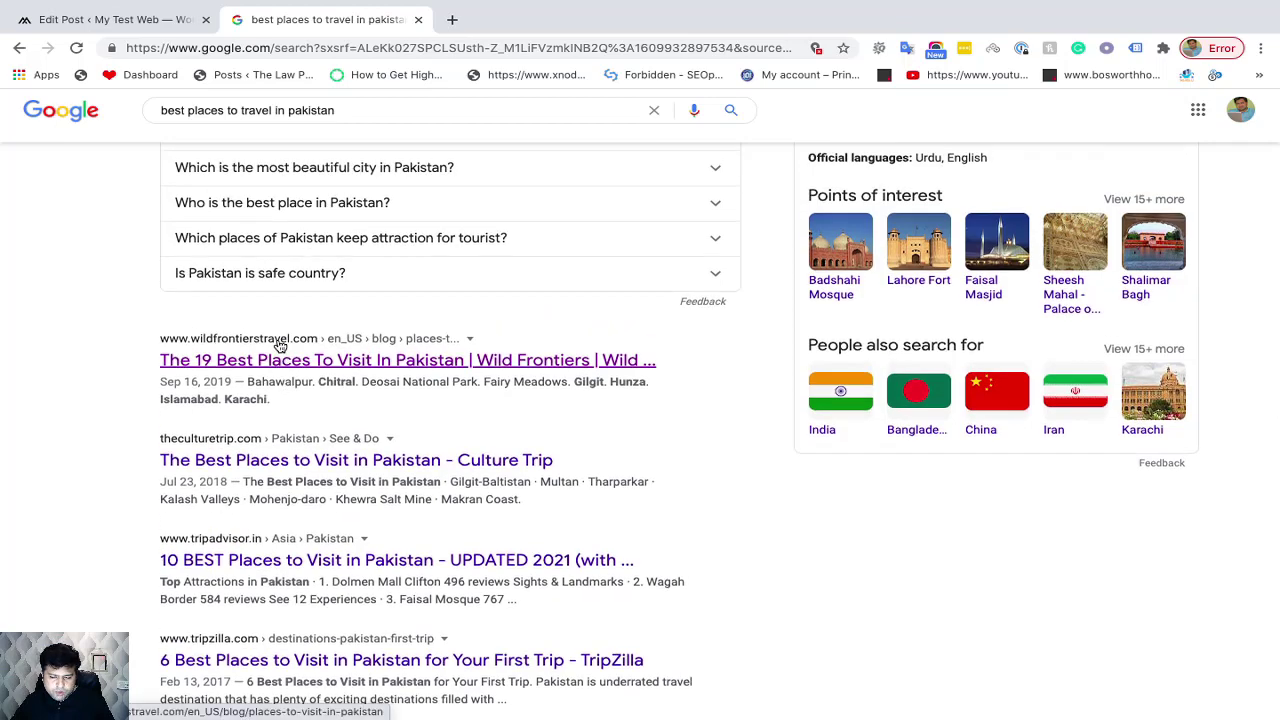
pyautogui.scroll(3, 275, 360)
pyautogui.scroll(-2, 272, 364)
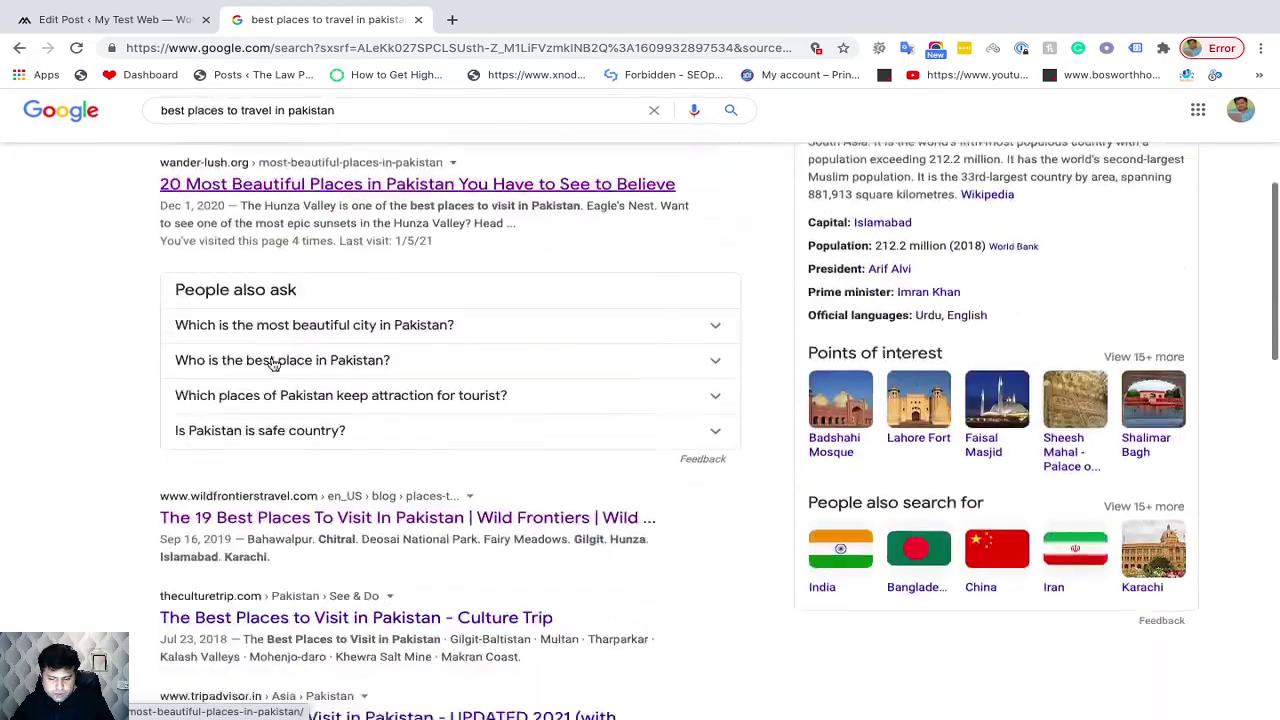
pyautogui.scroll(-2, 272, 364)
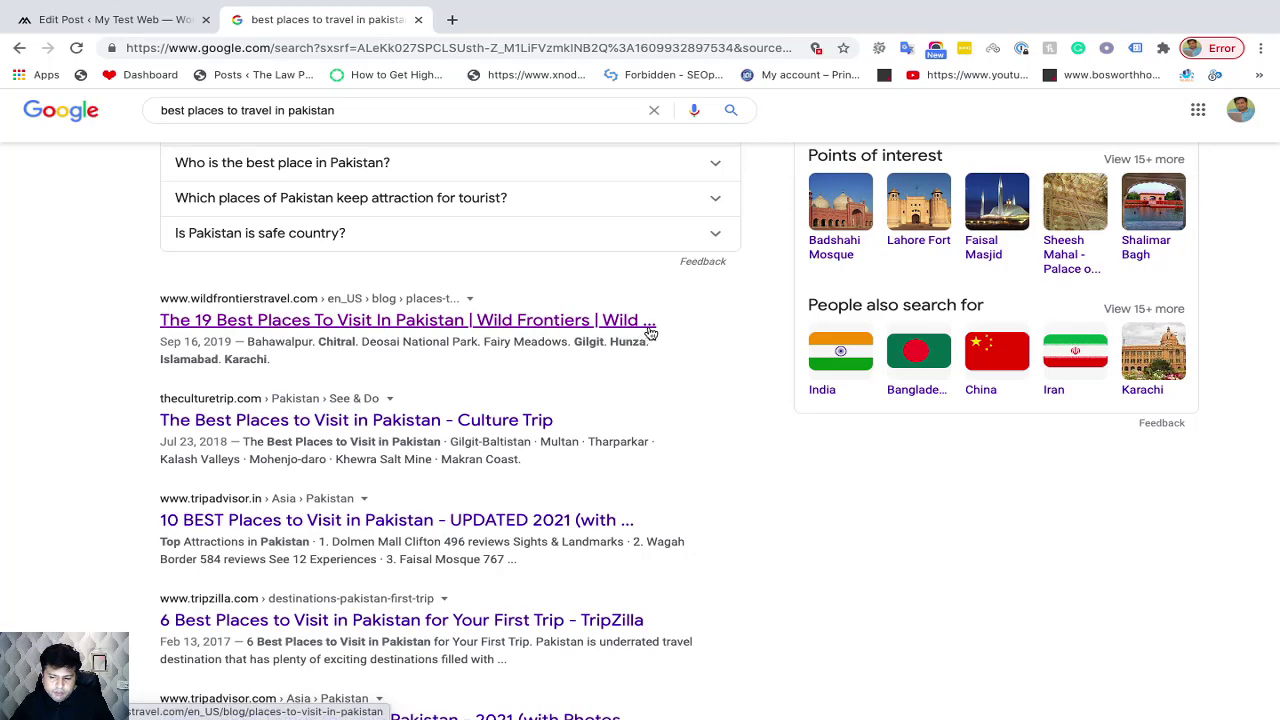
pyautogui.scroll(-1, 658, 333)
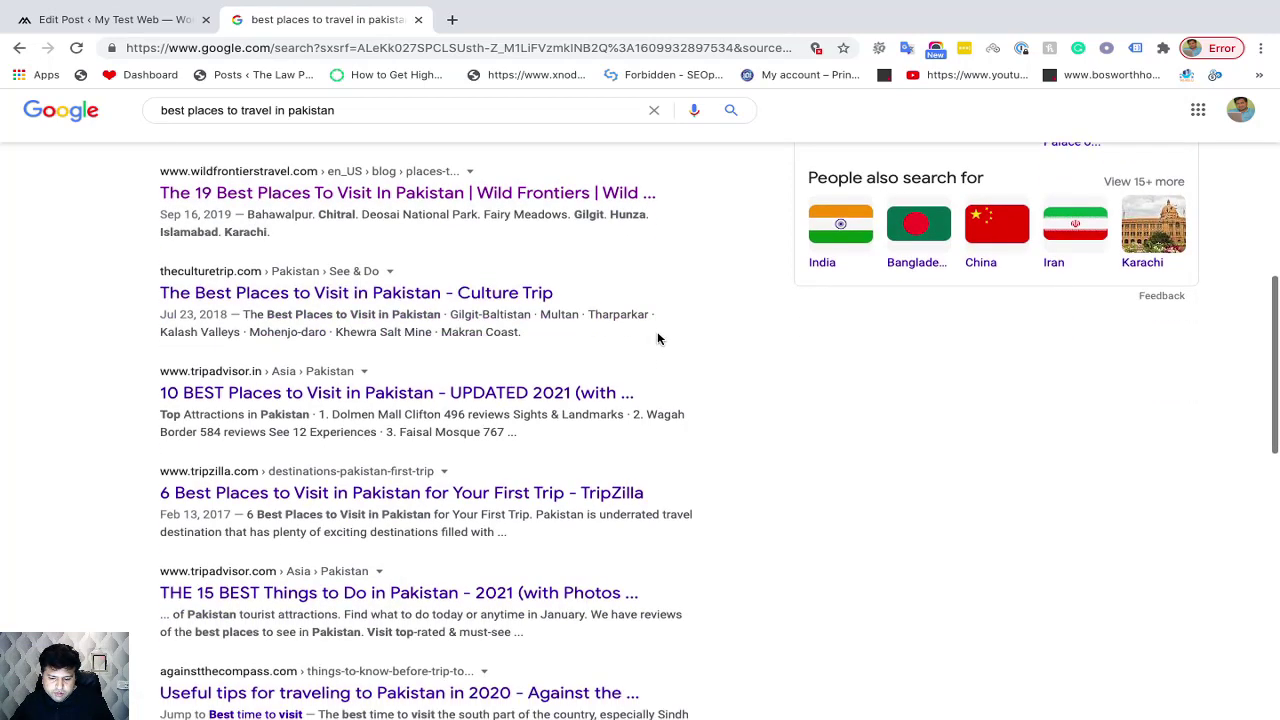
pyautogui.scroll(-3, 658, 339)
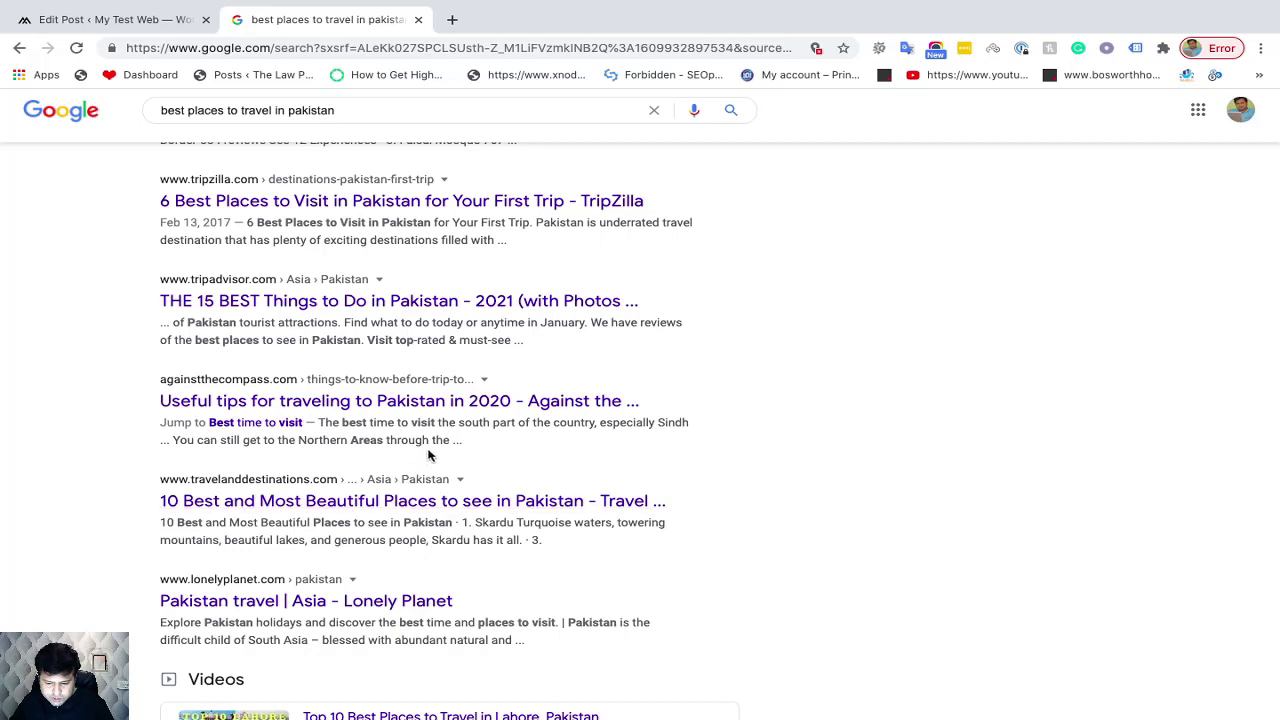
pyautogui.moveTo(452, 440); pyautogui.dragTo(476, 446)
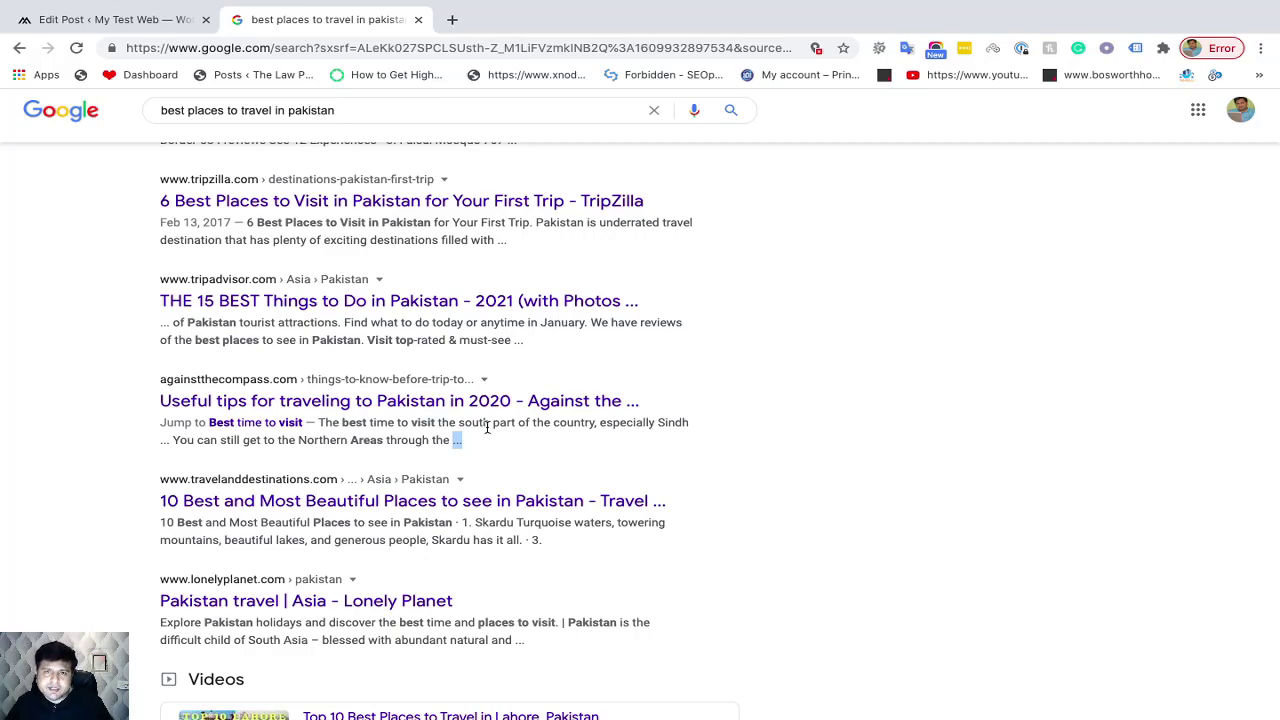
# Switch to the open WordPress post about places to travel in Pakistan and review its content, layout settings and structured data fields
pyautogui.click(127, 22)
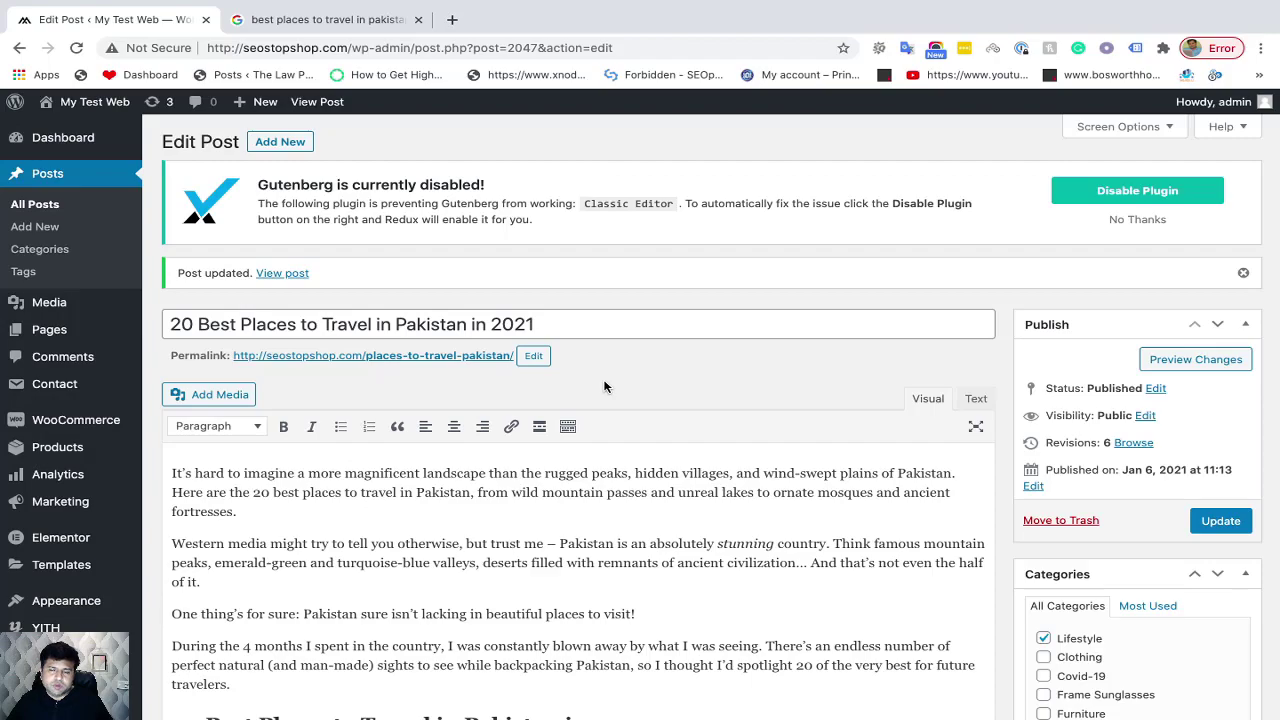
pyautogui.scroll(-5, 604, 387)
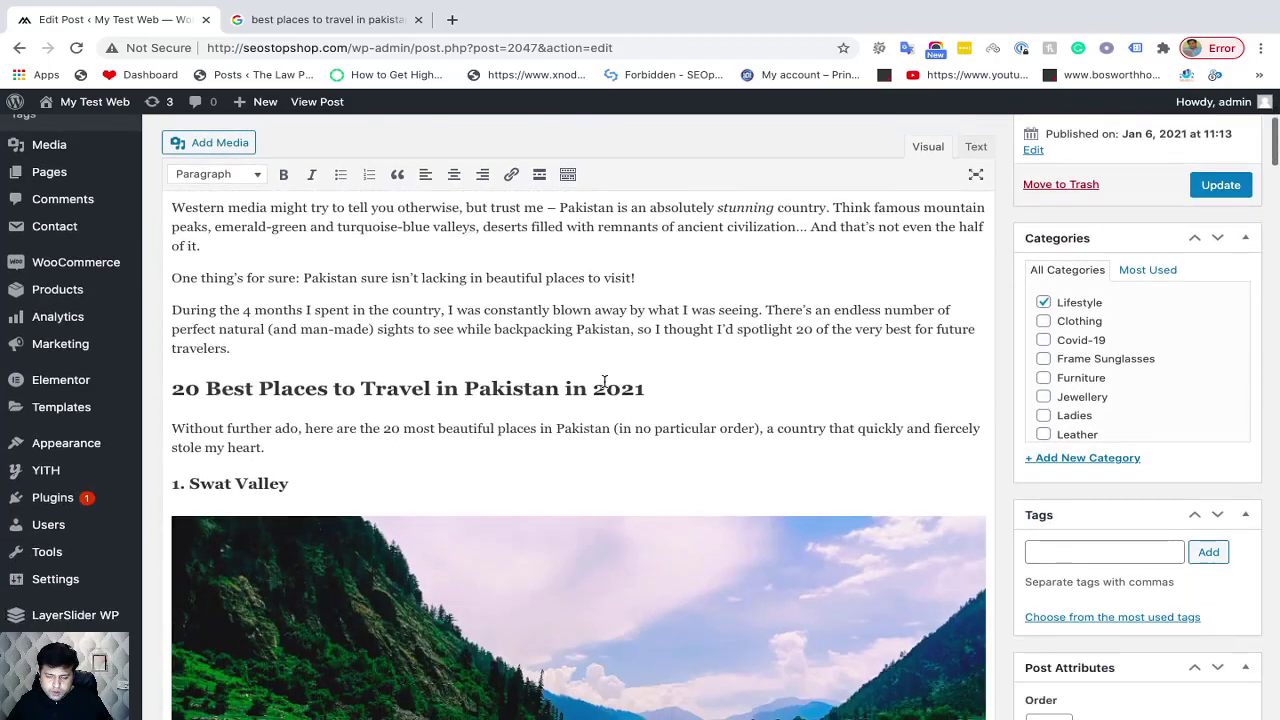
pyautogui.scroll(-20, 604, 381)
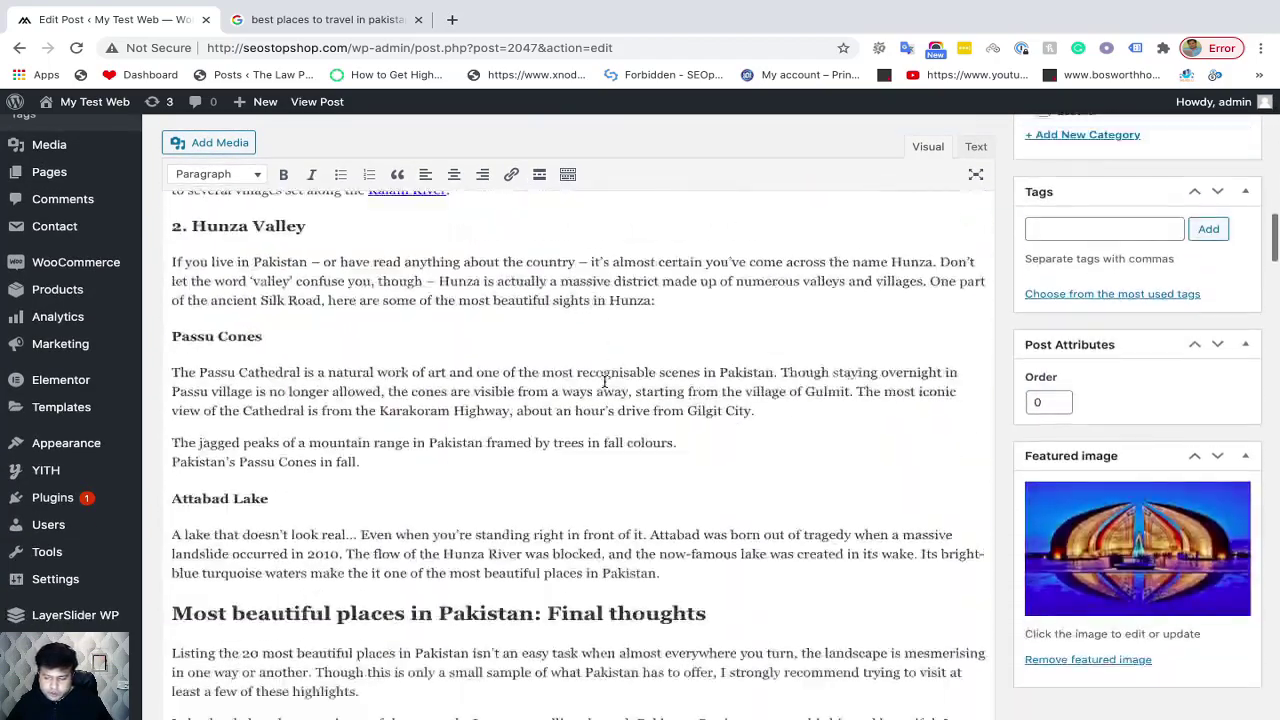
pyautogui.scroll(-3, 604, 385)
pyautogui.scroll(3, 604, 385)
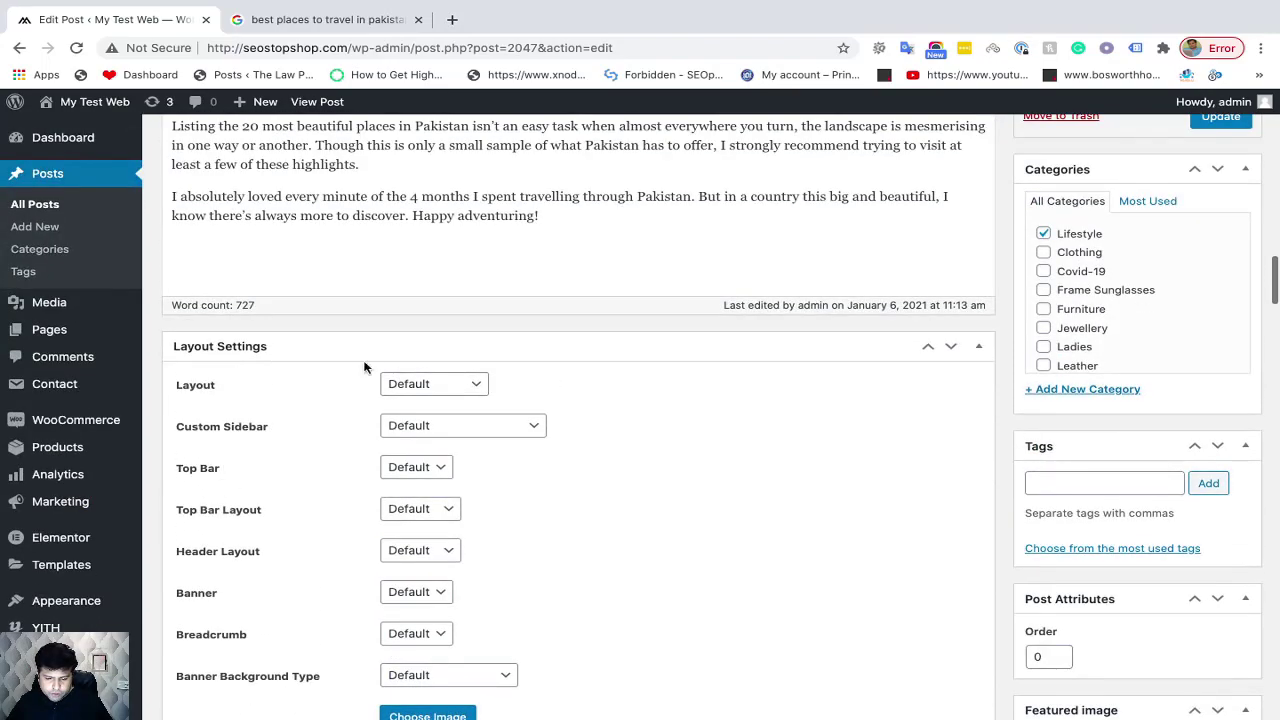
pyautogui.scroll(-9, 640, 488)
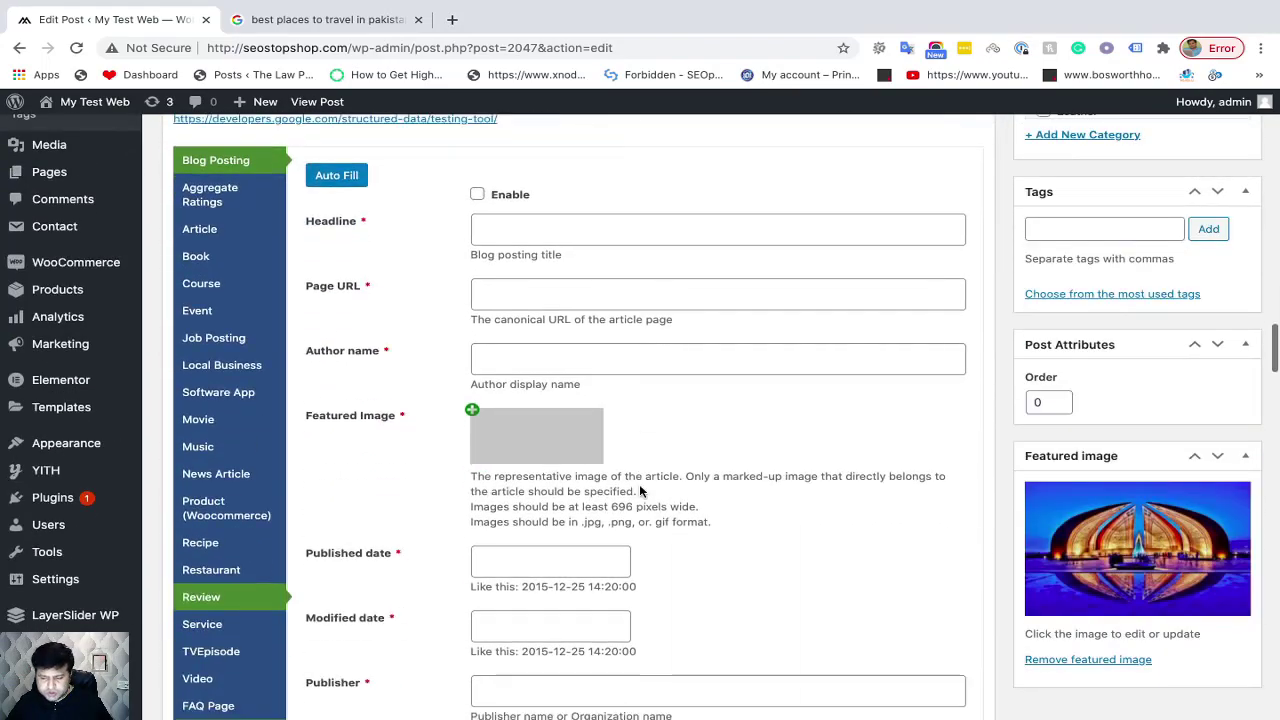
pyautogui.scroll(-20, 640, 490)
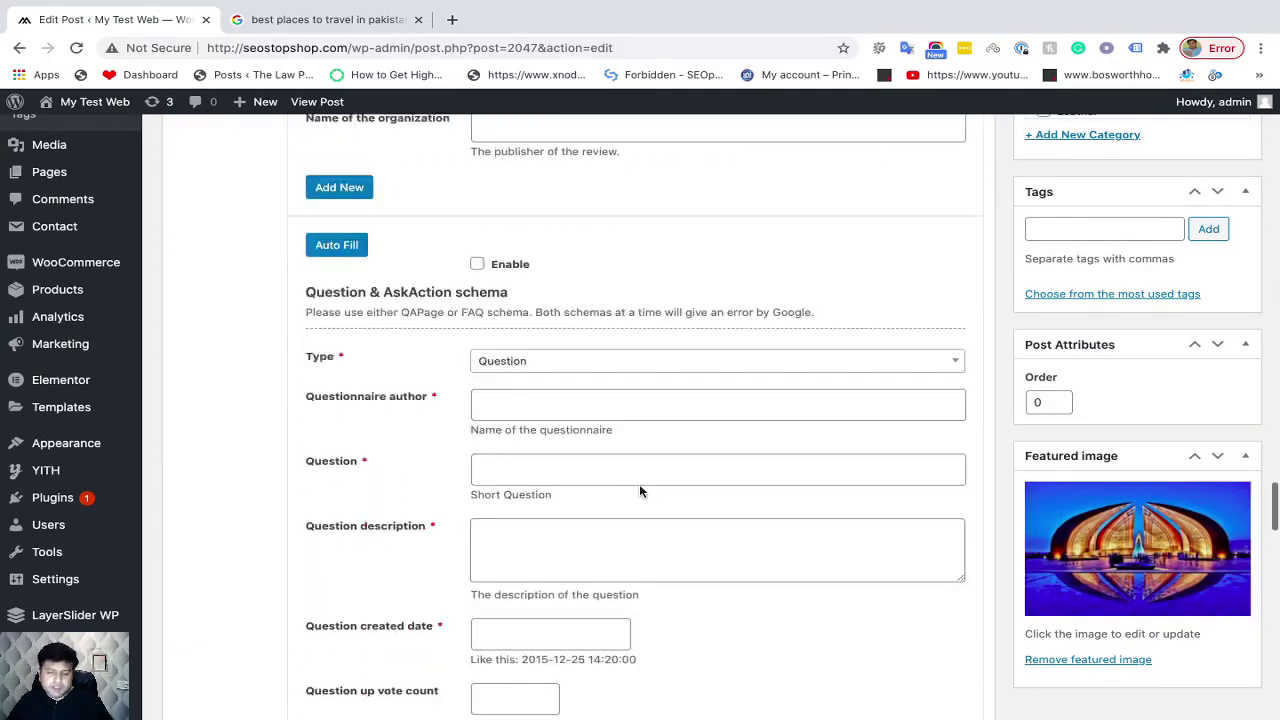
pyautogui.scroll(-20, 640, 490)
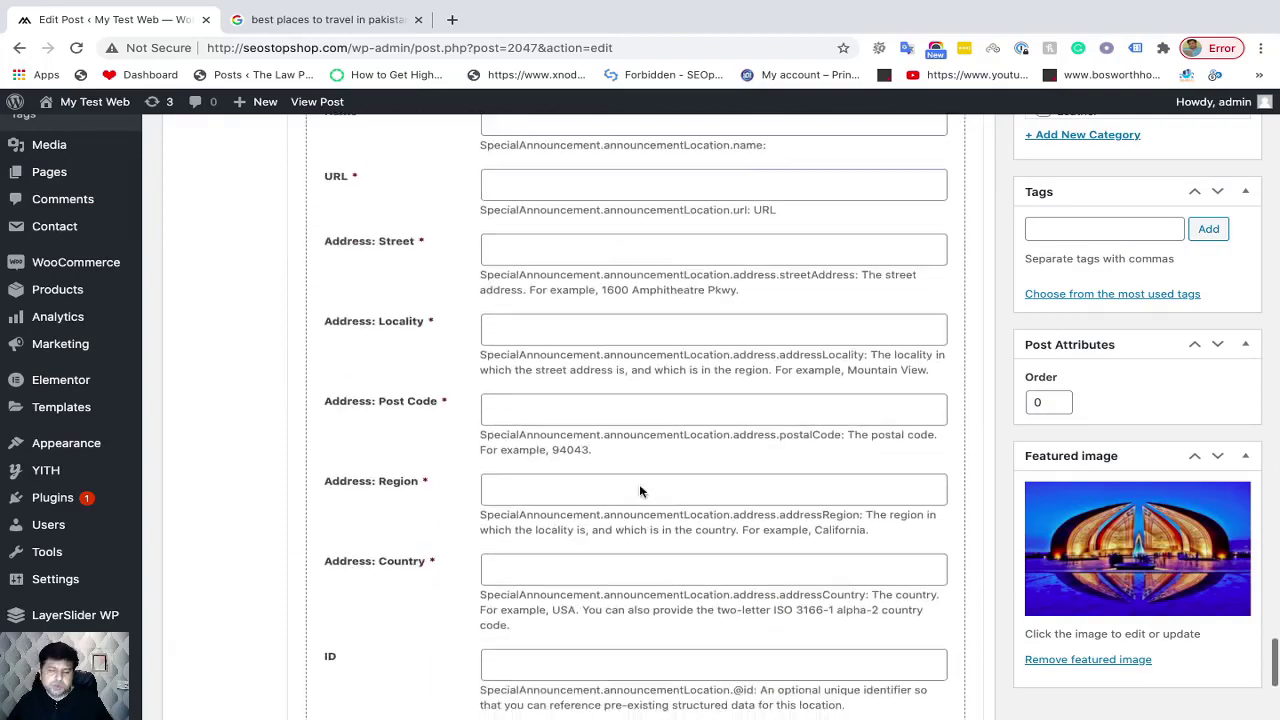
pyautogui.scroll(20, 639, 487)
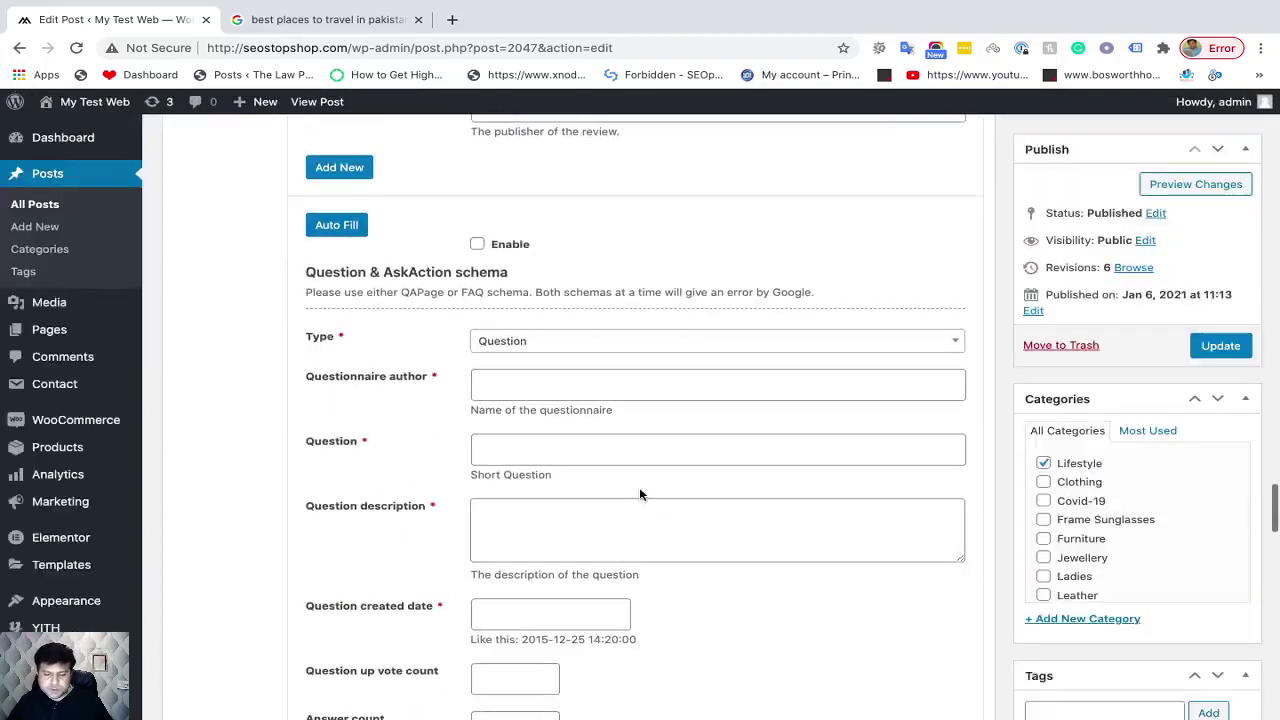
pyautogui.scroll(20, 639, 487)
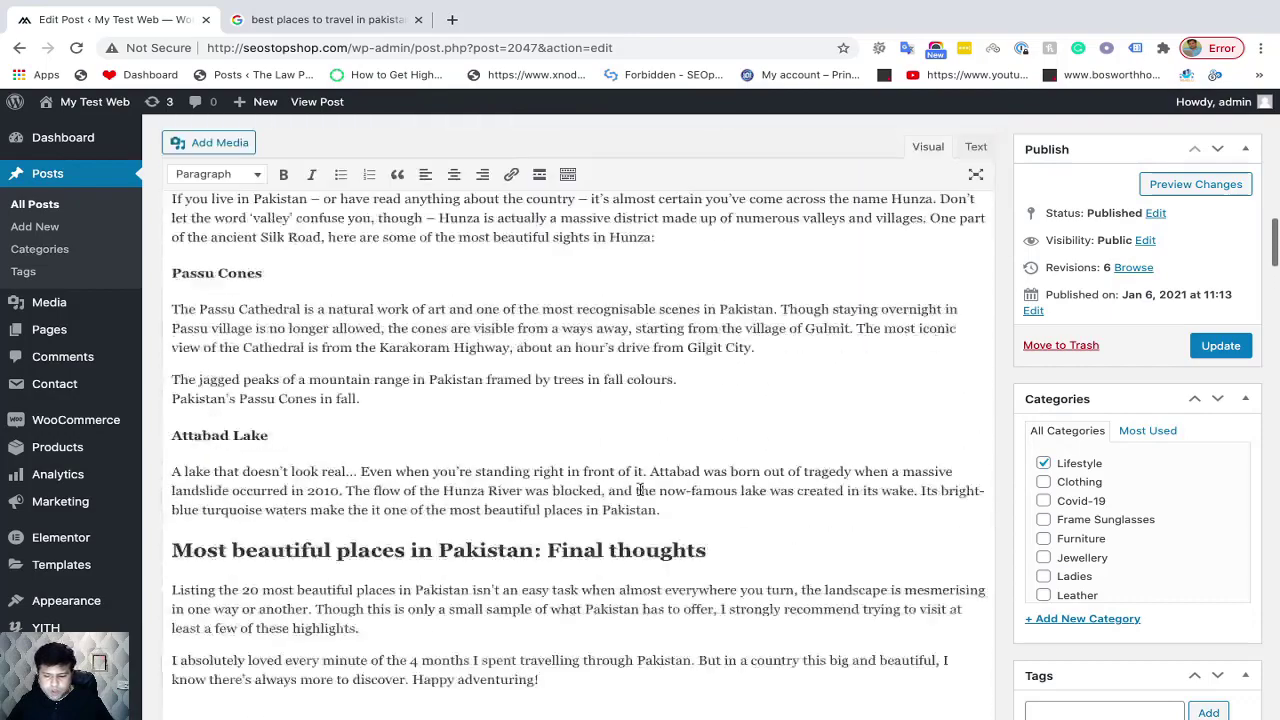
# Collapse the Layout Settings and WP SEO Structured Data Schema boxes below the post content
pyautogui.scroll(-5, 640, 489)
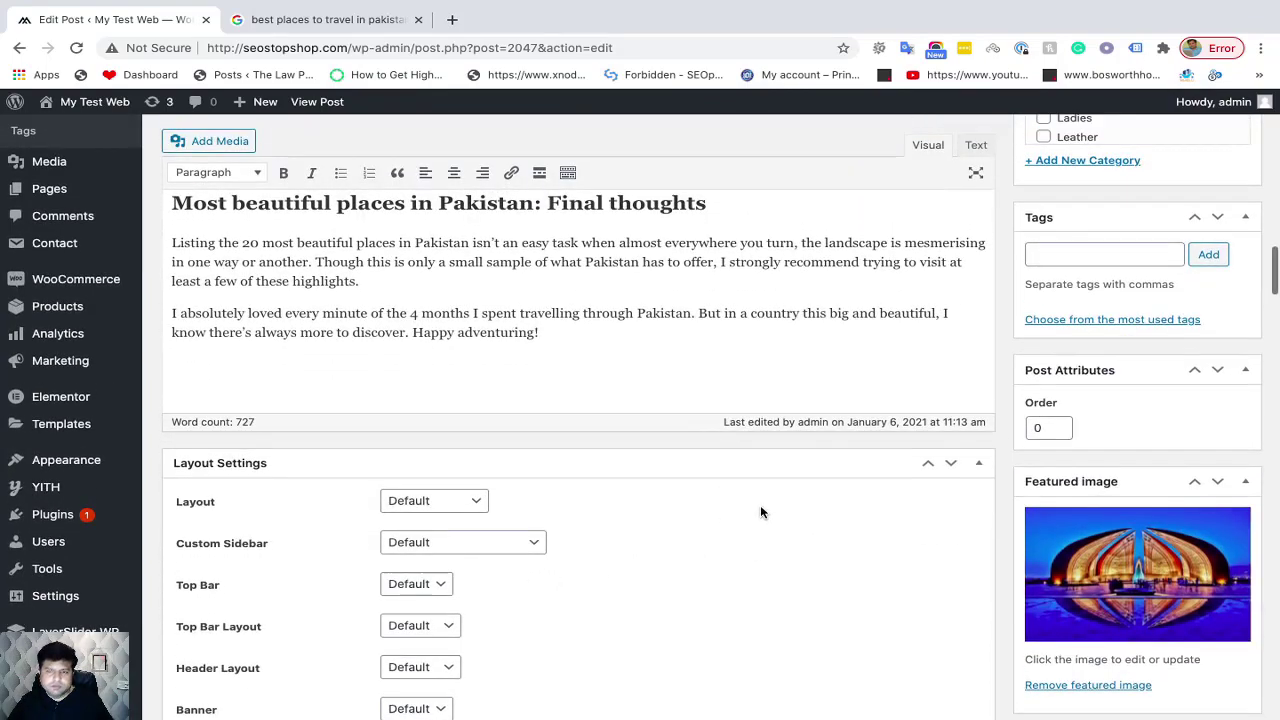
pyautogui.scroll(1, 800, 505)
pyautogui.click(978, 463)
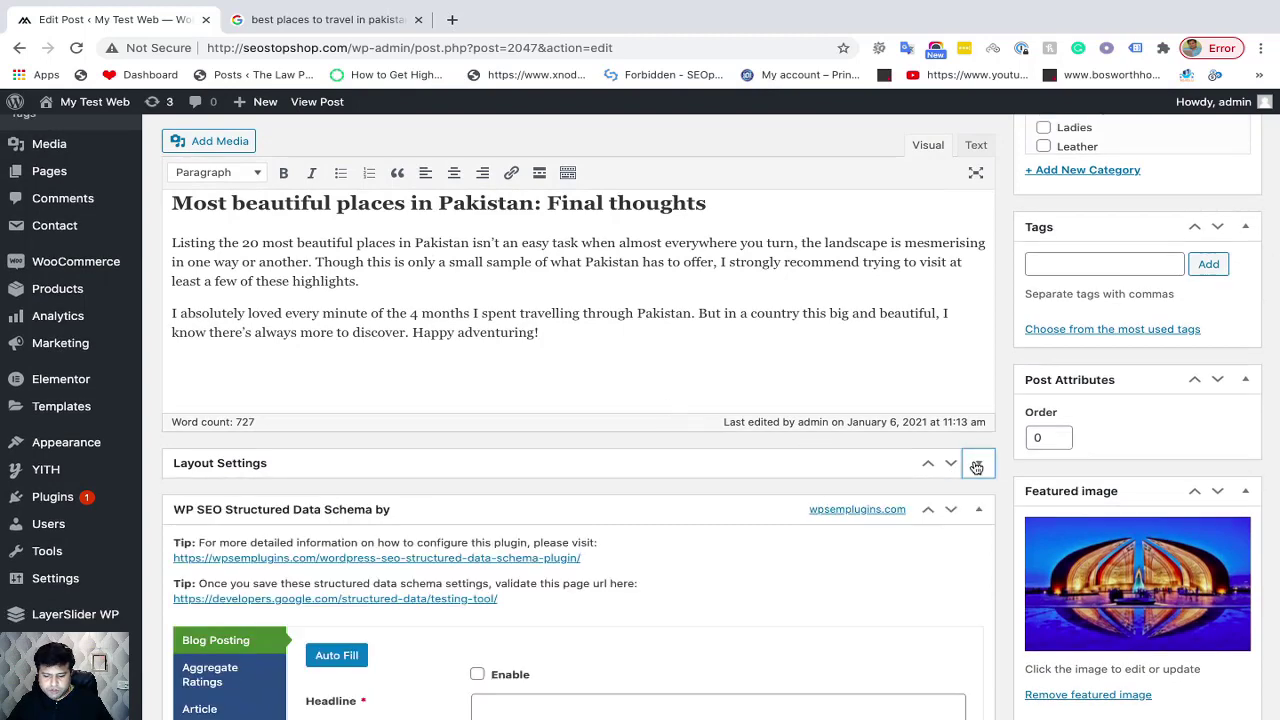
pyautogui.click(977, 510)
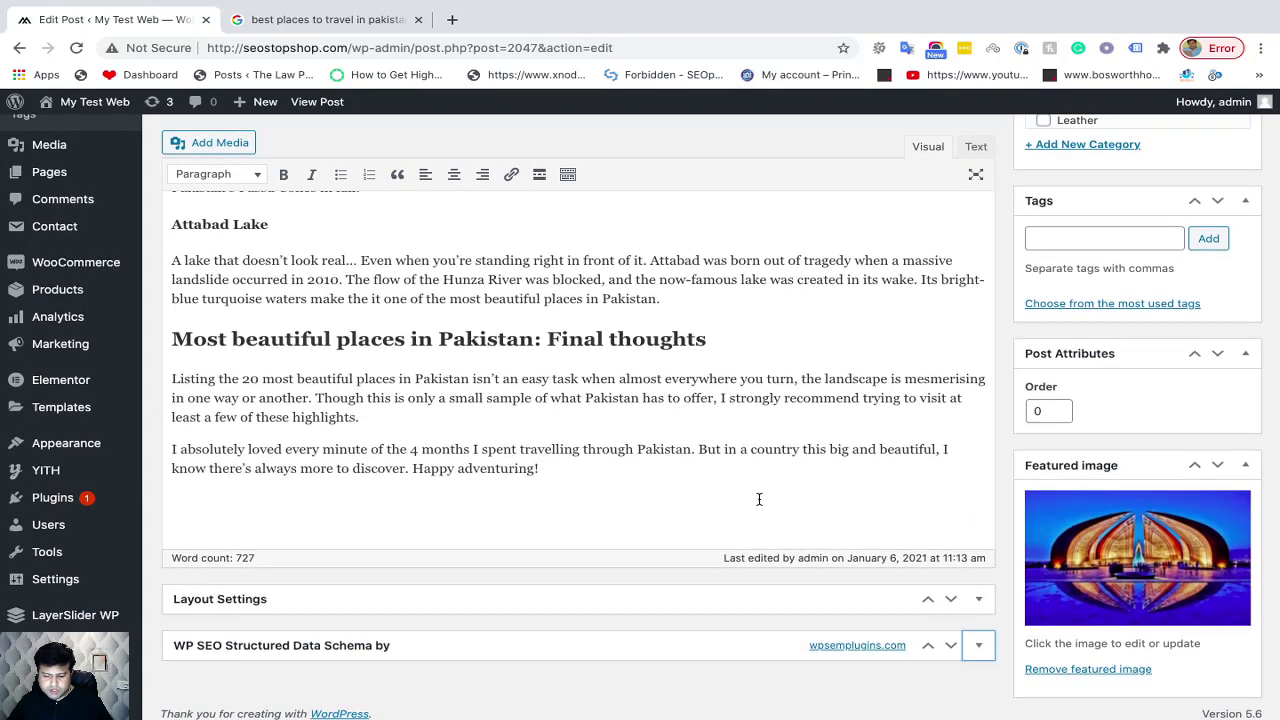
pyautogui.scroll(-1, 759, 499)
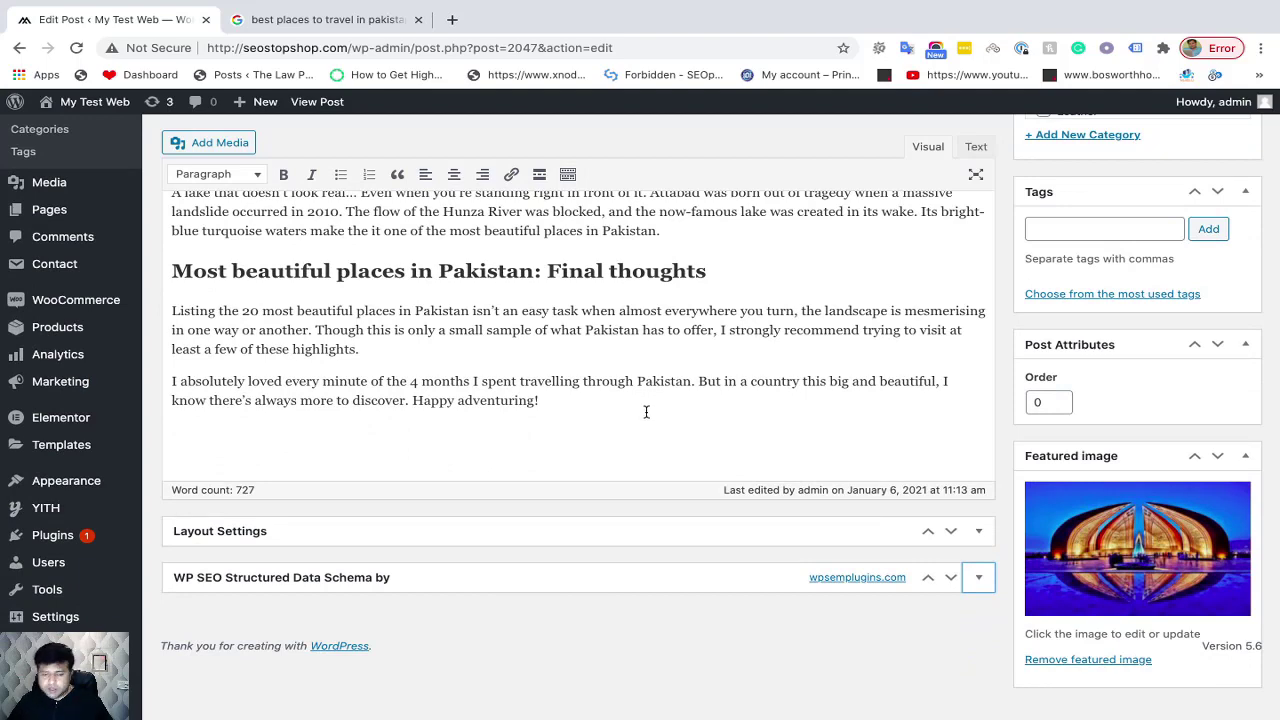
pyautogui.scroll(2, 646, 412)
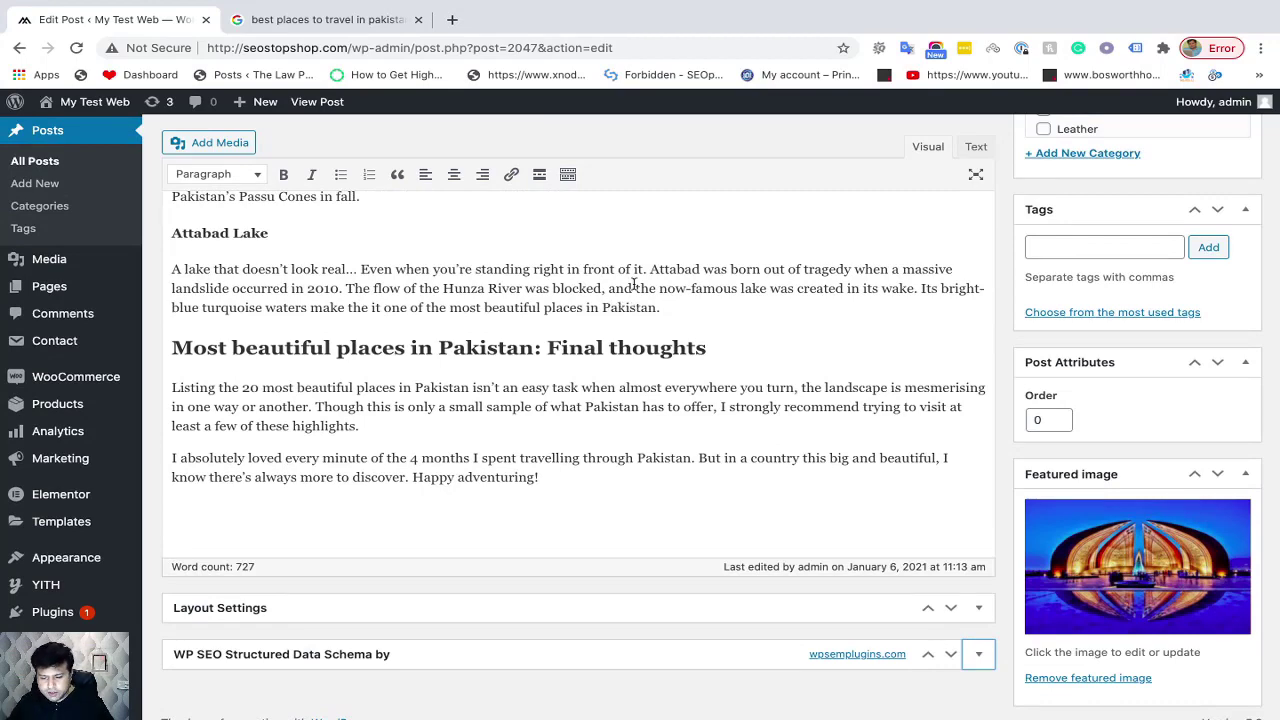
pyautogui.scroll(-2, 606, 414)
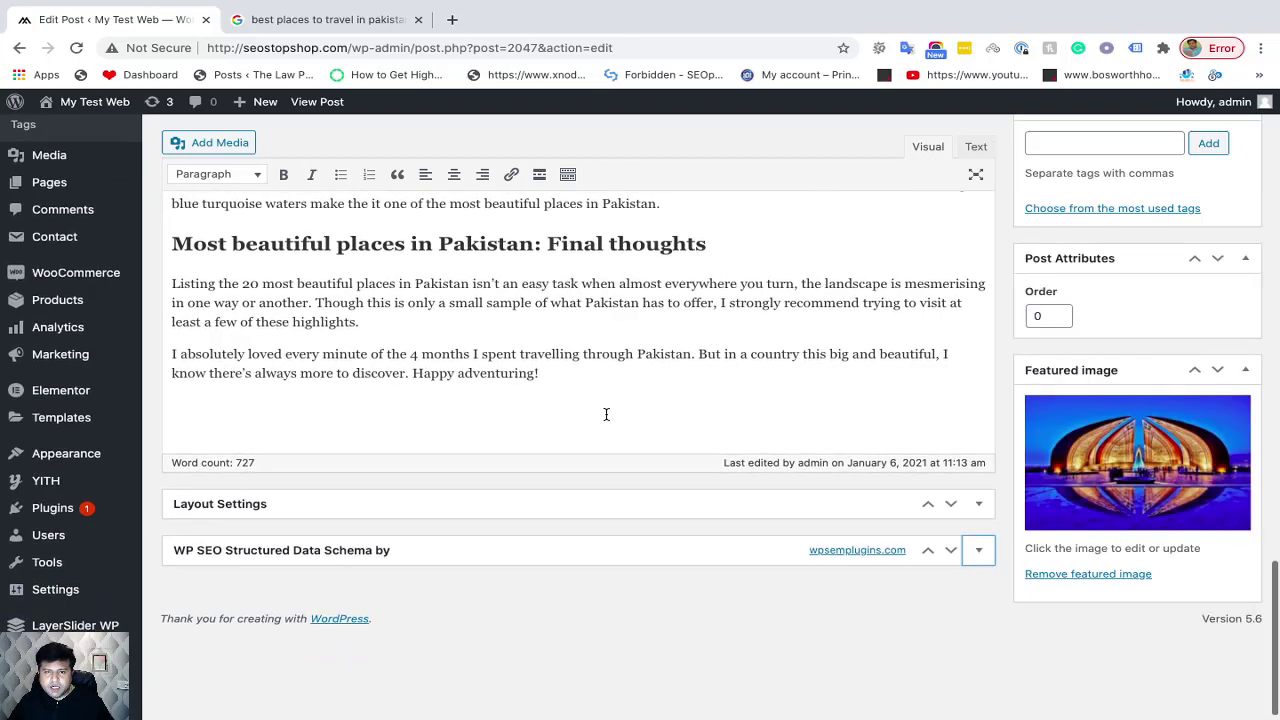
pyautogui.scroll(10, 606, 414)
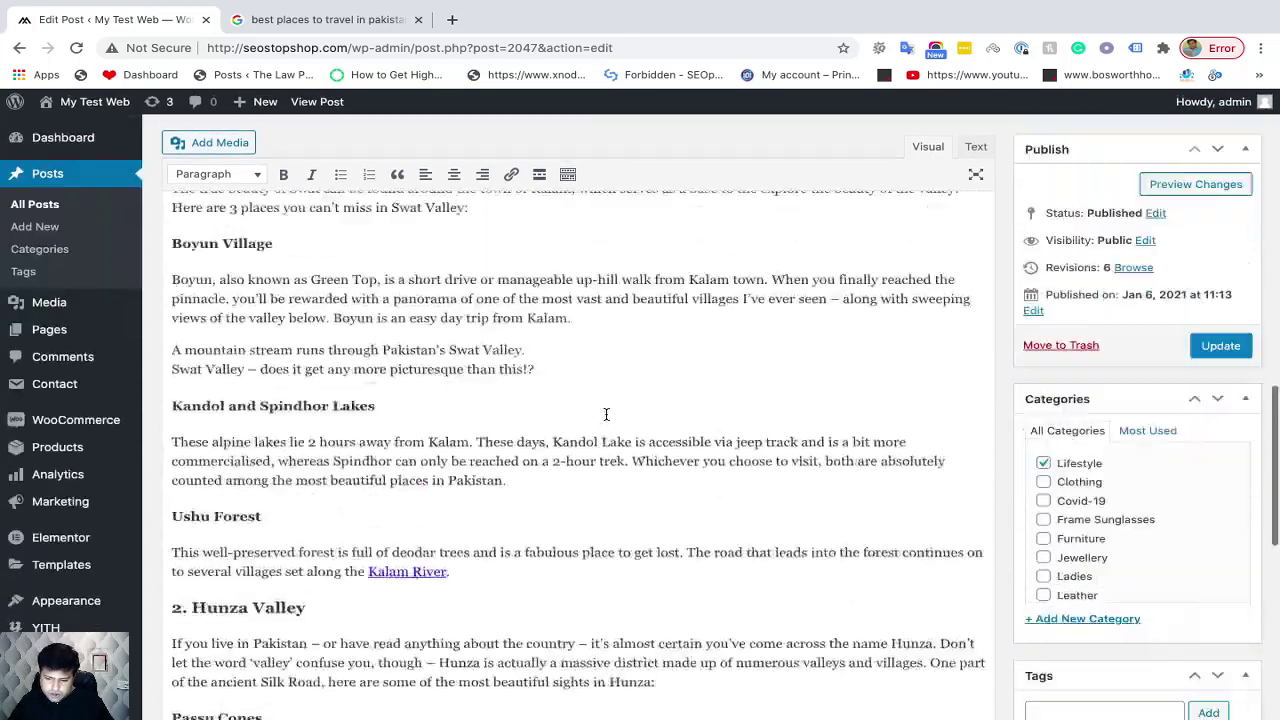
# Open the Add Plugins page of the WordPress site in a separate browser tab and switch to it
pyautogui.scroll(10, 606, 414)
pyautogui.scroll(-5, 606, 414)
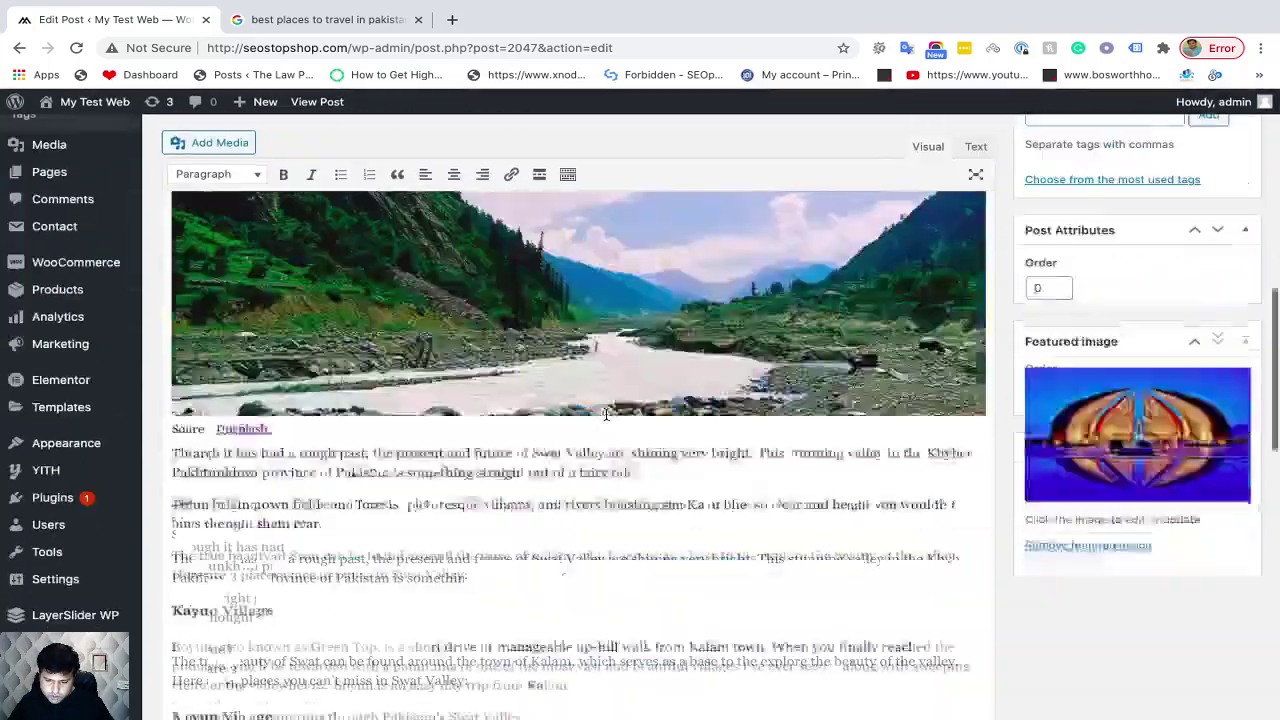
pyautogui.scroll(-10, 606, 414)
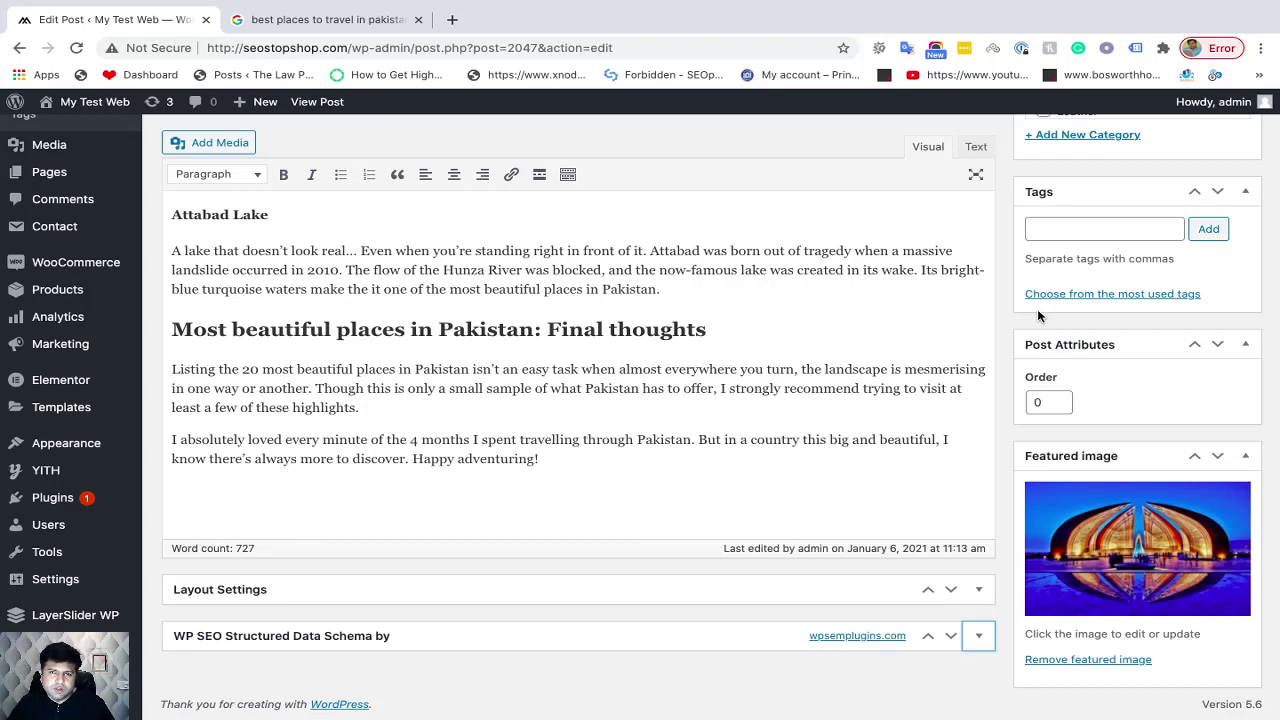
pyautogui.moveTo(88, 502)
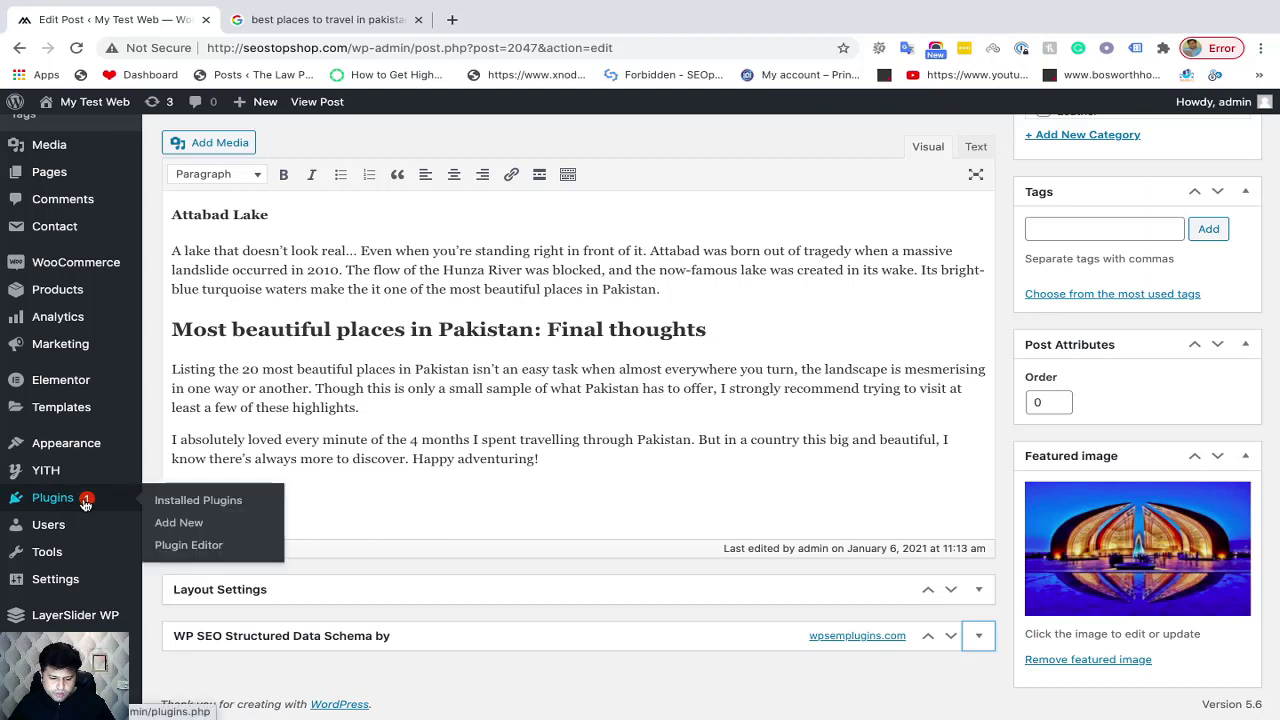
pyautogui.rightClick(85, 500)
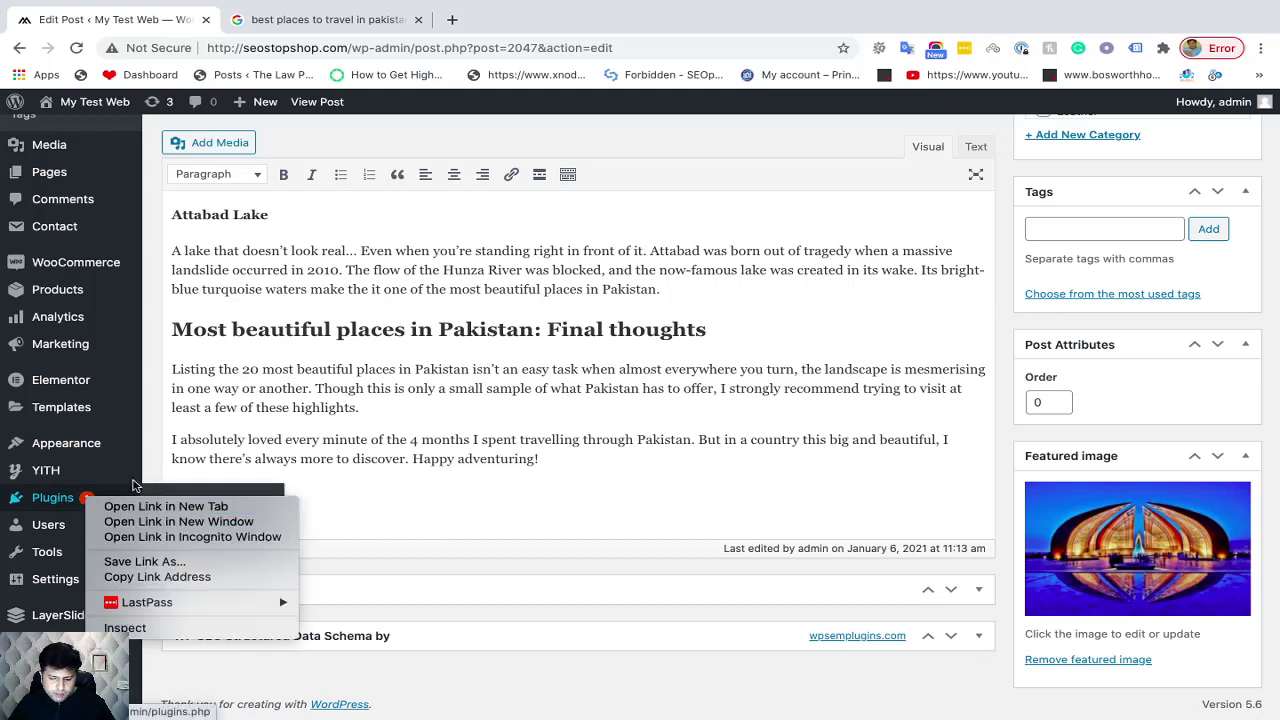
pyautogui.click(406, 555)
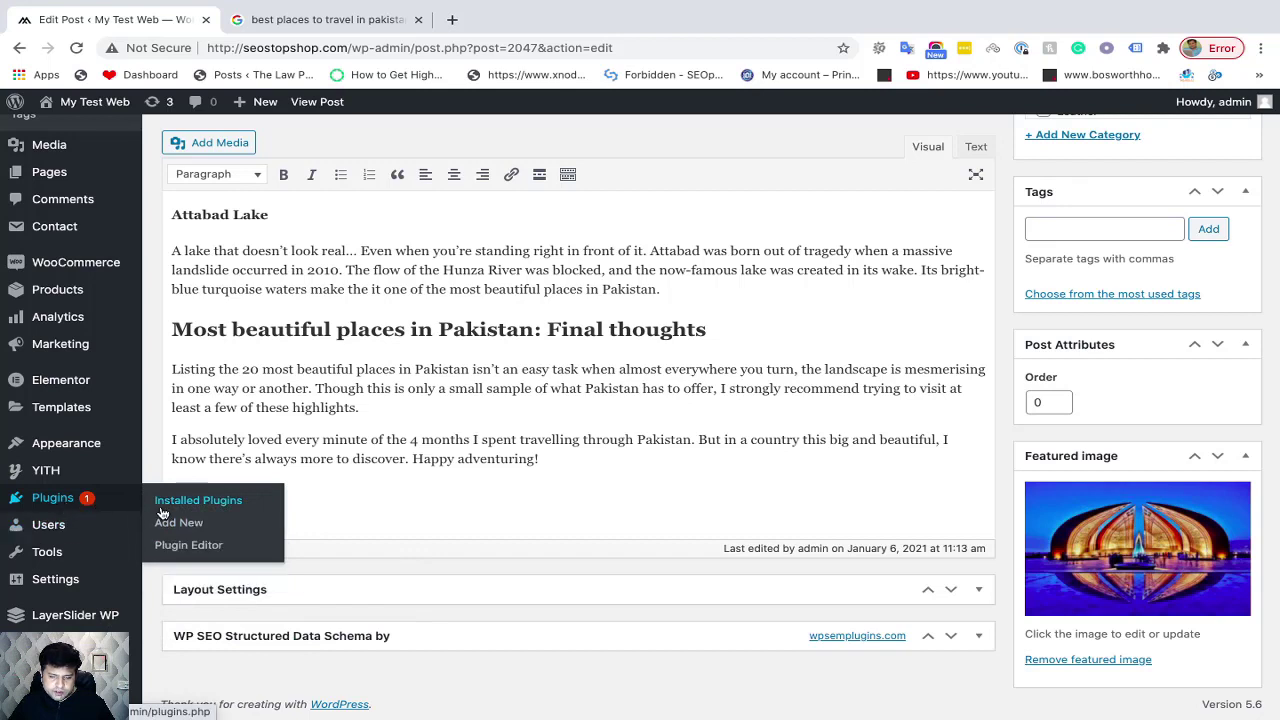
pyautogui.rightClick(178, 522)
pyautogui.click(215, 532)
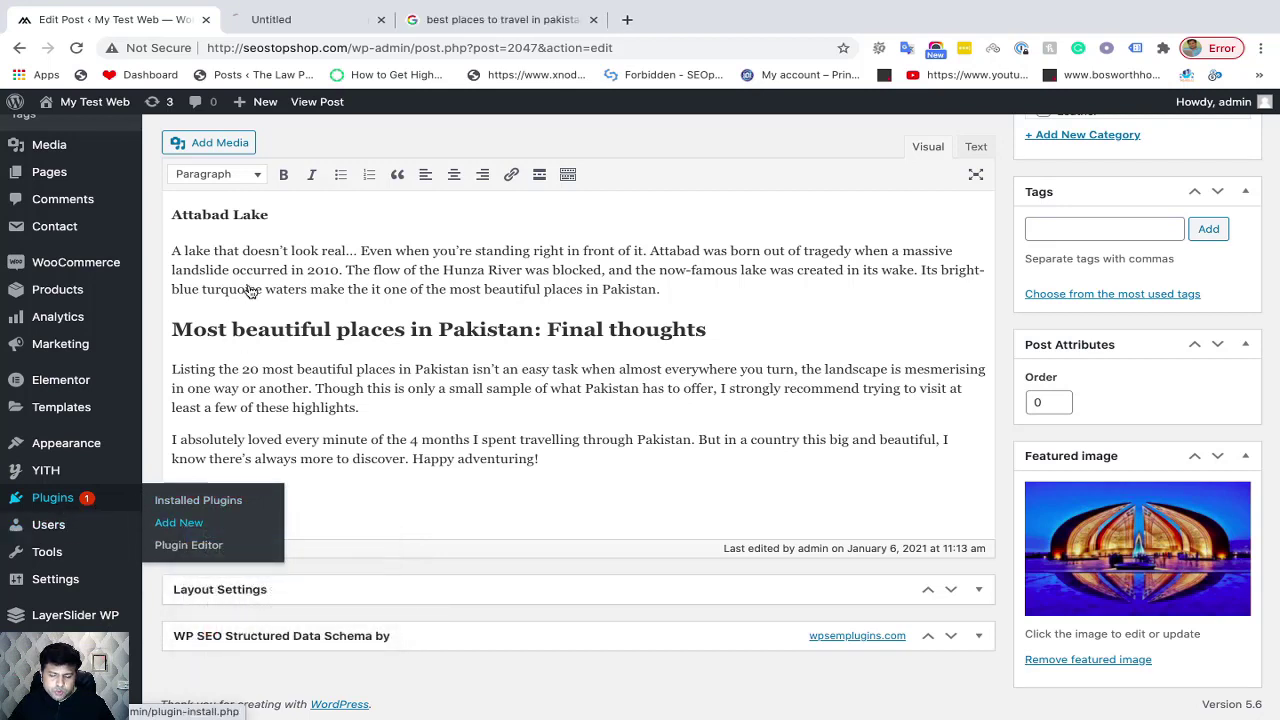
pyautogui.click(277, 12)
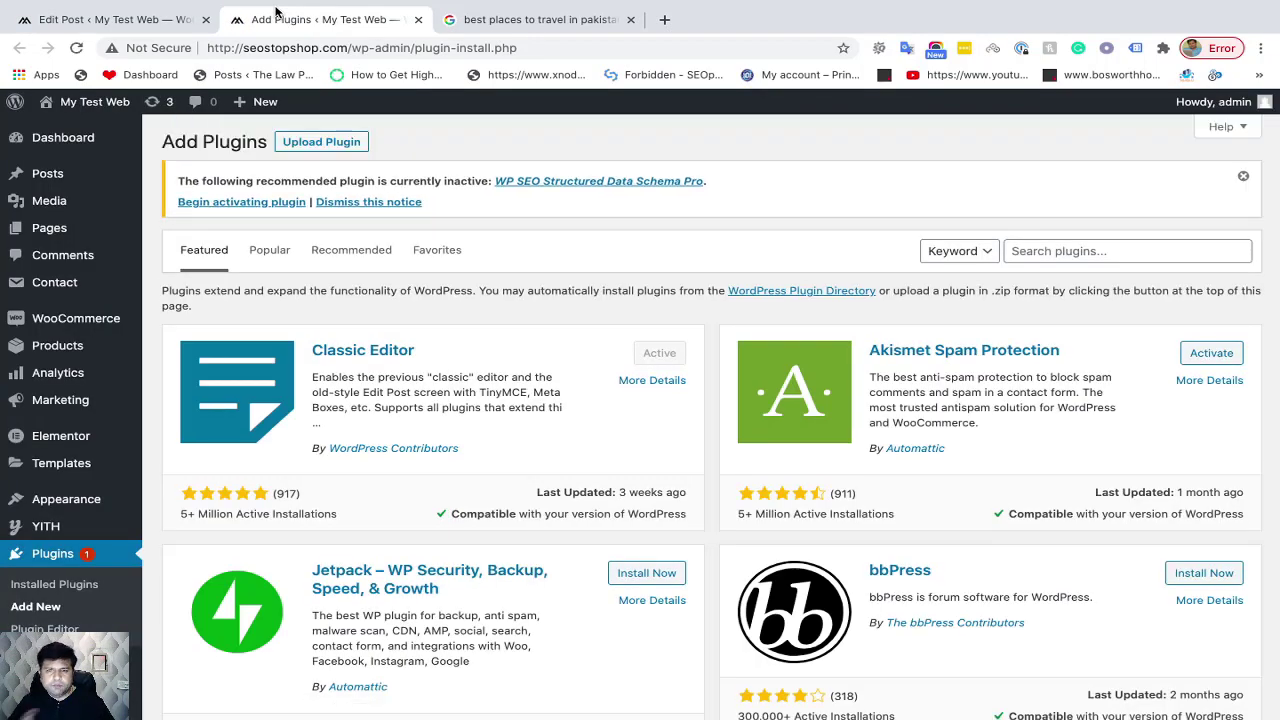
# Search the WordPress plugin directory for "Yoast SEO"
pyautogui.click(1047, 251)
pyautogui.write('Yoast SEO')
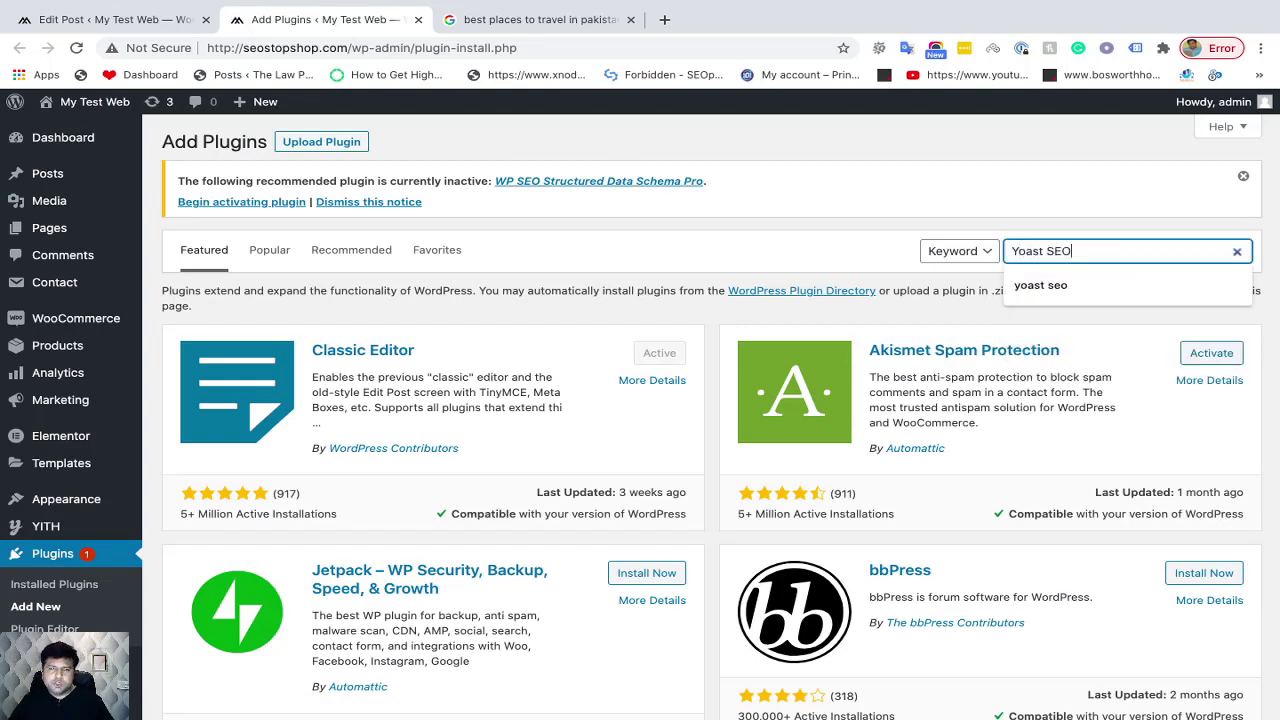
pyautogui.press('Return')
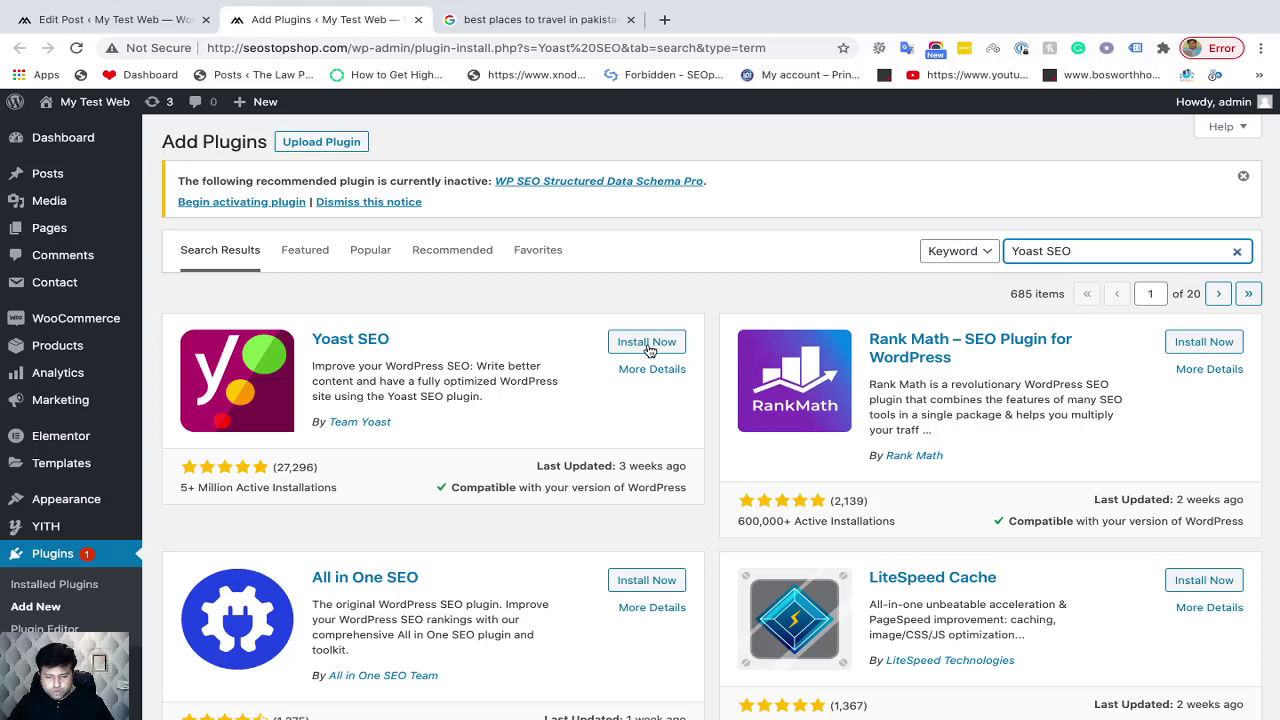
# Install the Yoast SEO plugin by Team Yoast and activate it on the site
pyautogui.scroll(-1, 900, 340)
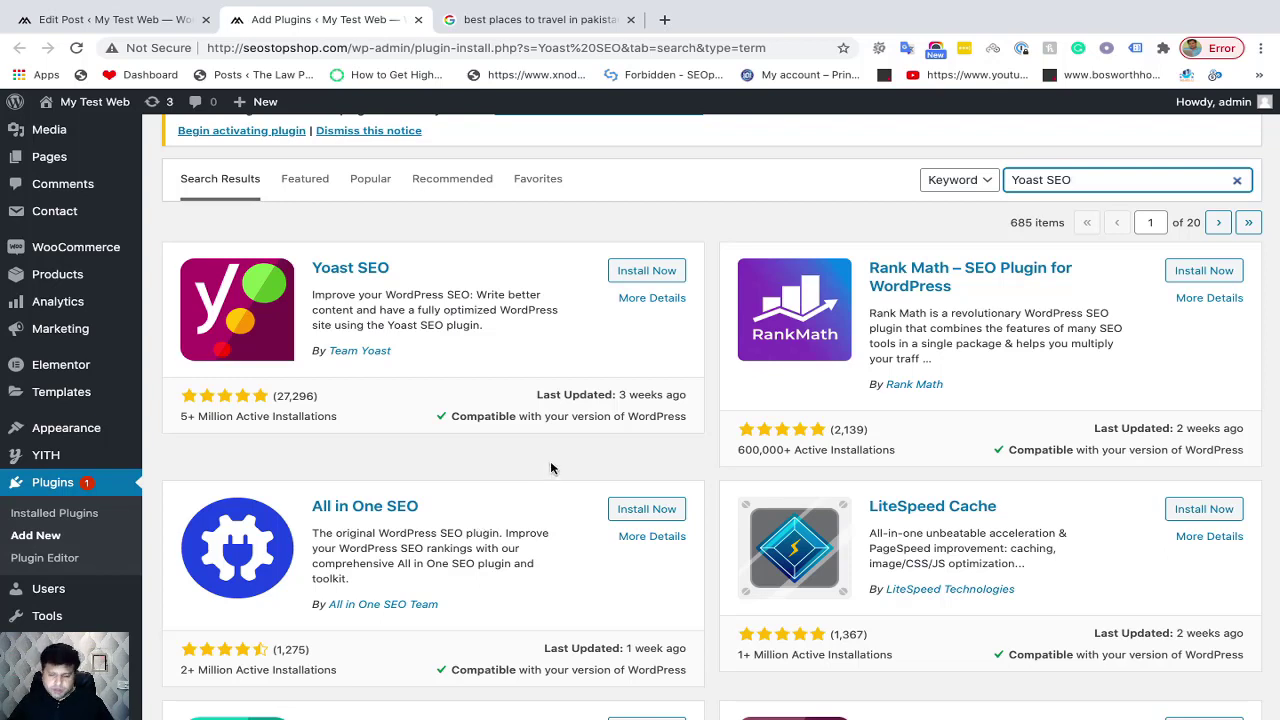
pyautogui.click(649, 271)
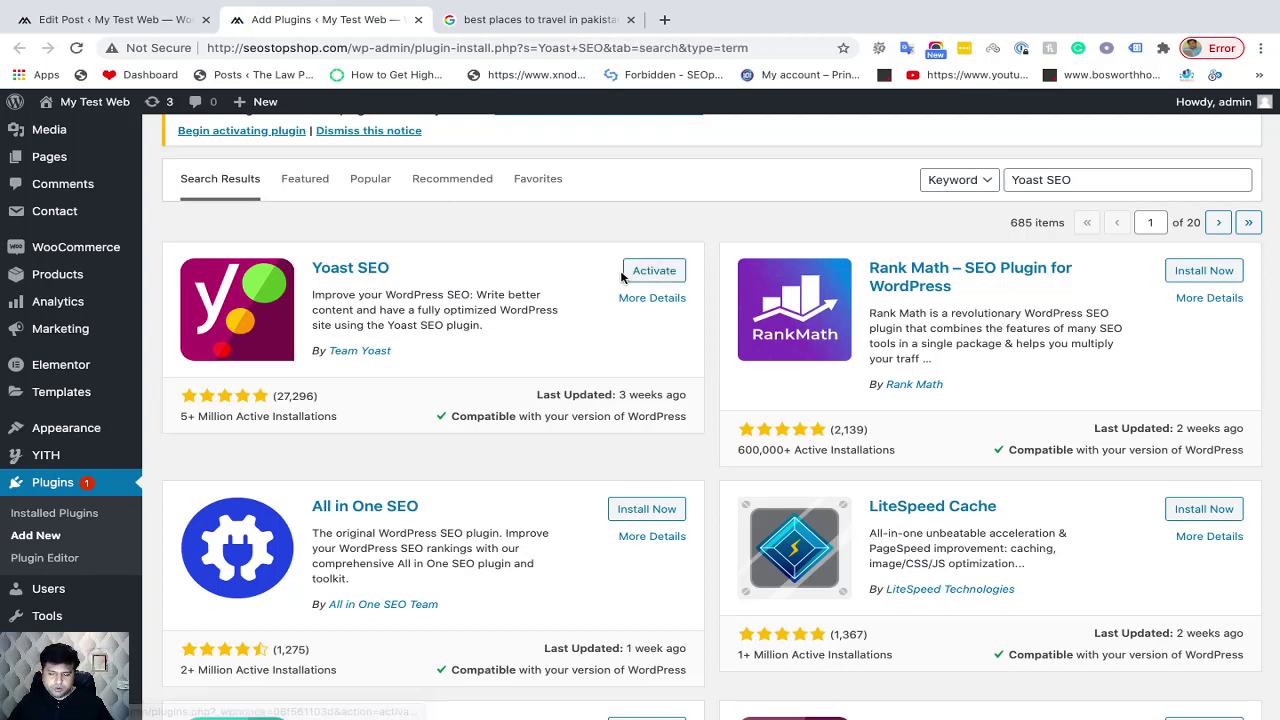
pyautogui.click(654, 272)
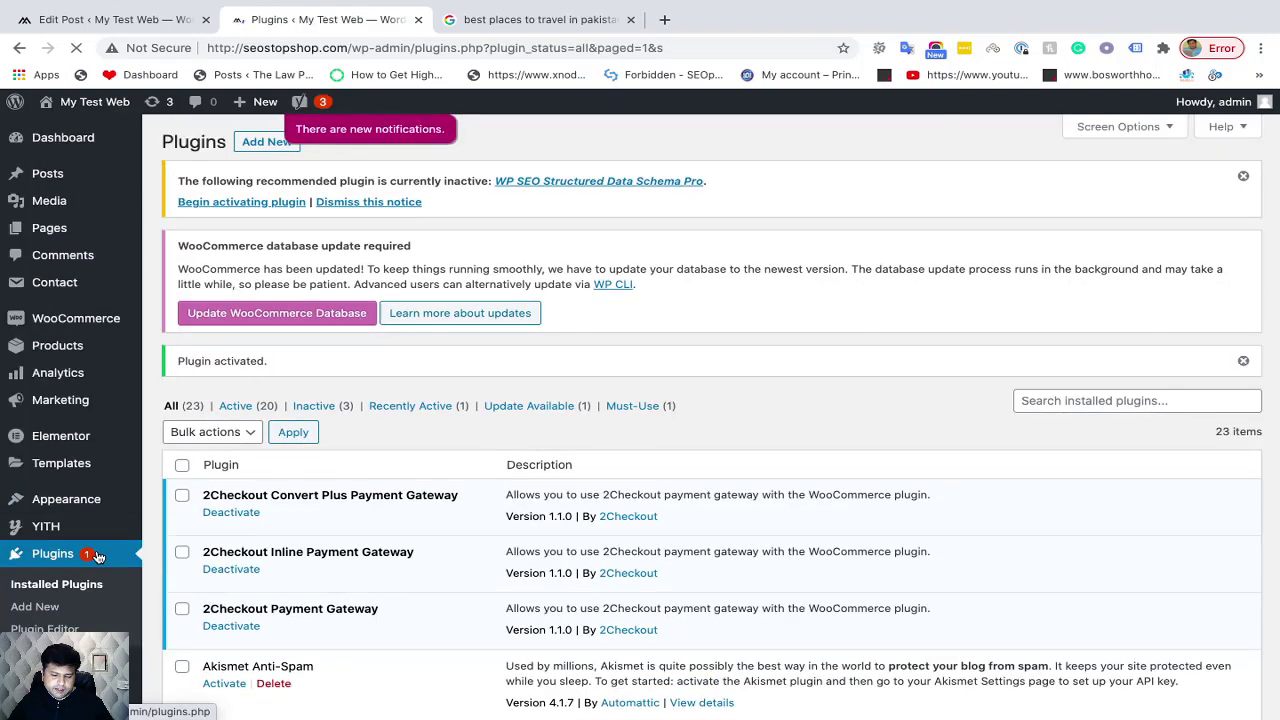
# Check the site's admin menu and installed plugins list for the Yoast SEO entries
pyautogui.scroll(-3, 98, 540)
pyautogui.scroll(-2, 98, 556)
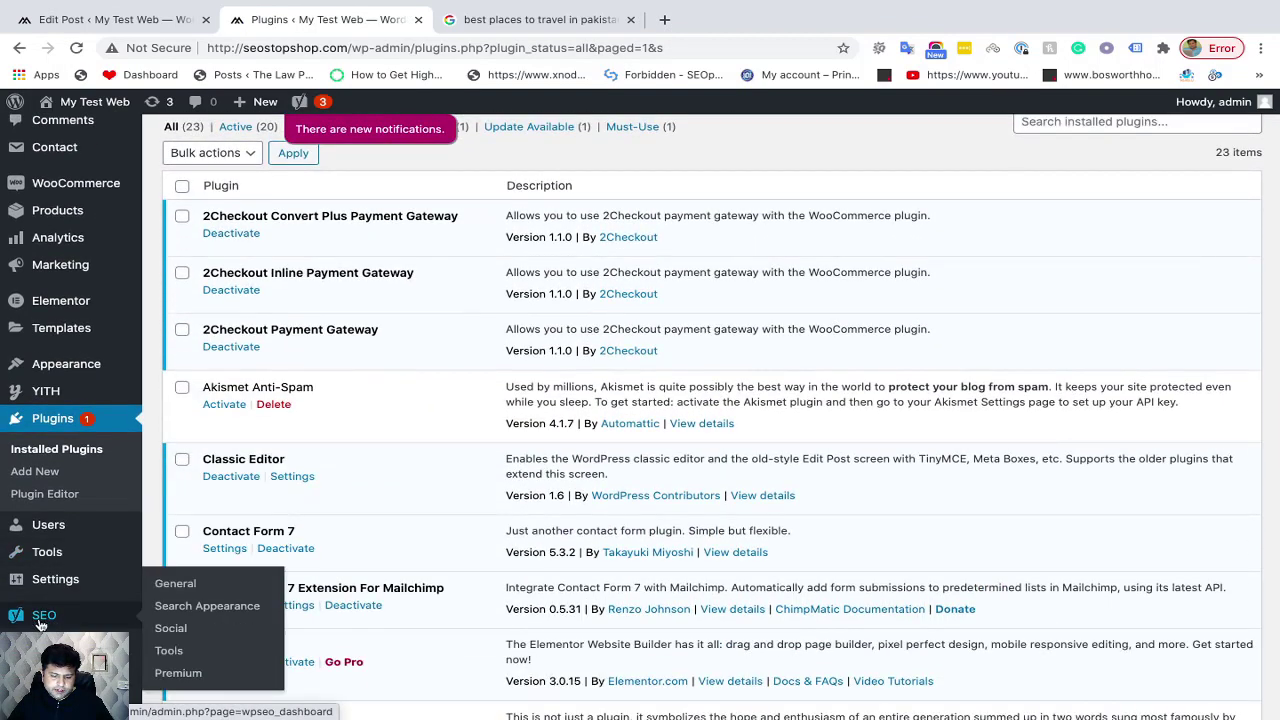
pyautogui.moveTo(14, 624)
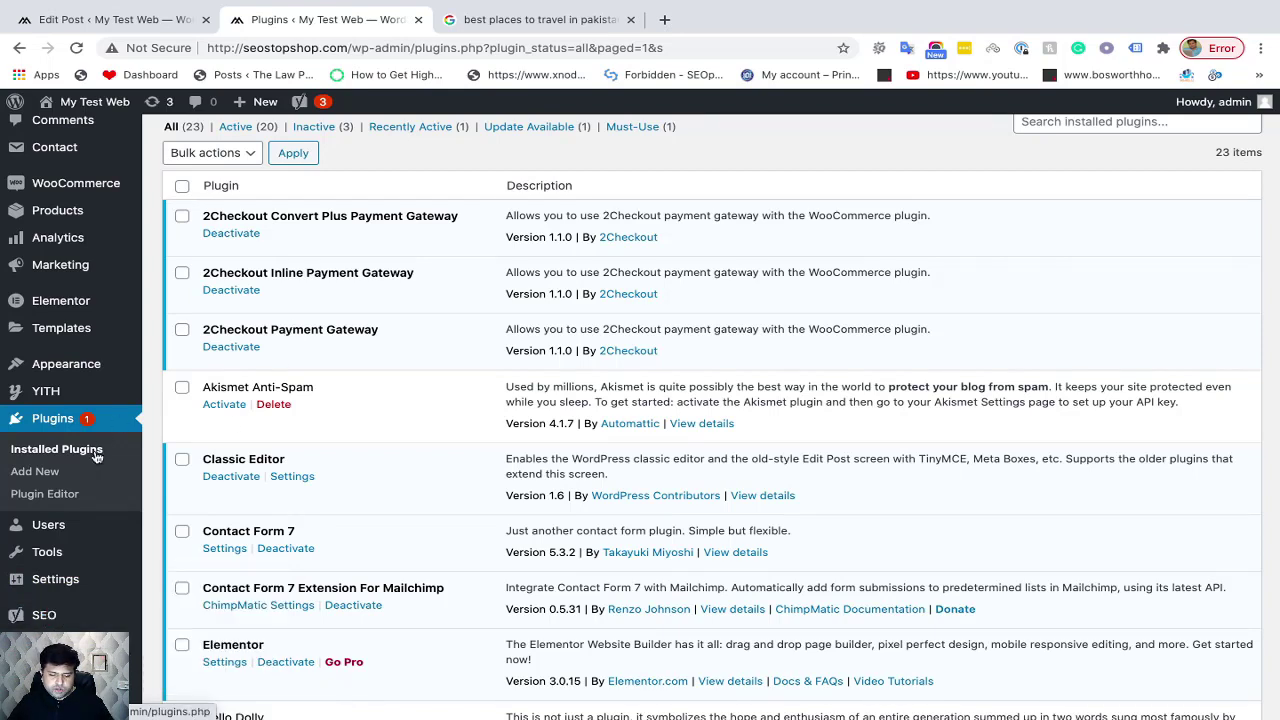
pyautogui.scroll(-1, 361, 349)
pyautogui.scroll(-15, 361, 349)
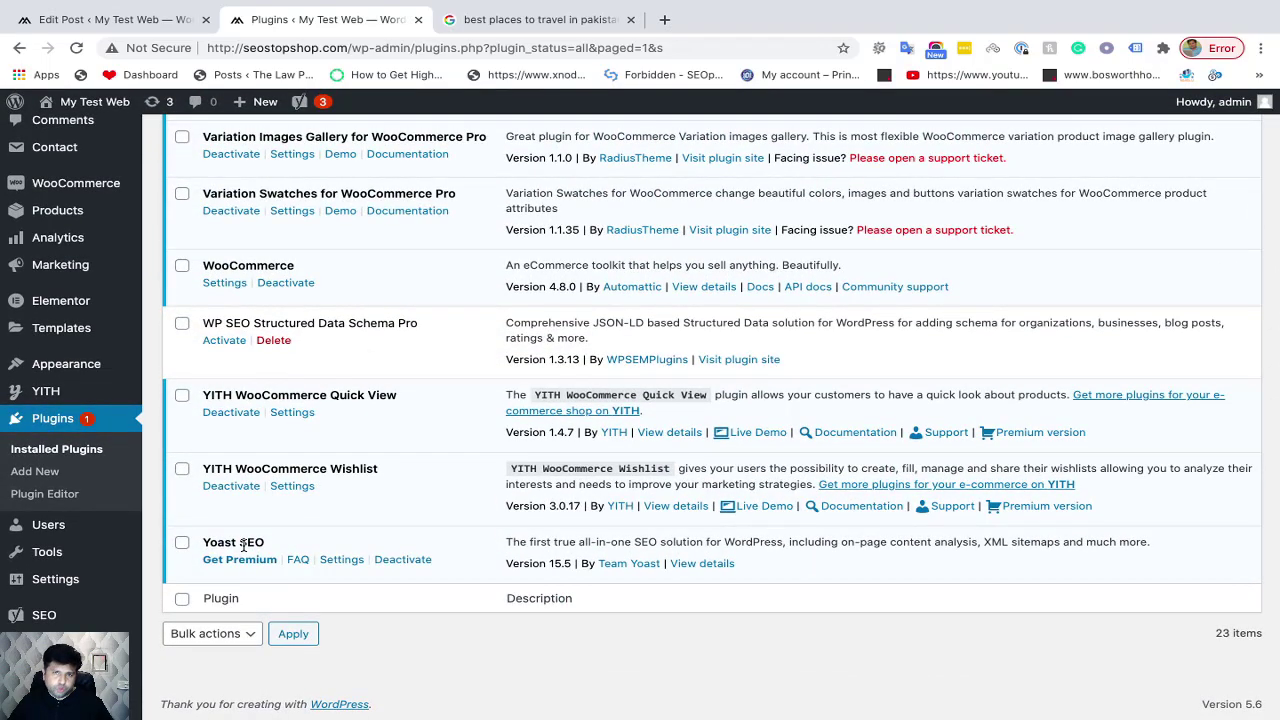
pyautogui.scroll(4, 243, 545)
# Return to the post "20 Best Places to Travel in Pakistan in 2021" and reload its edit page
pyautogui.click(128, 20)
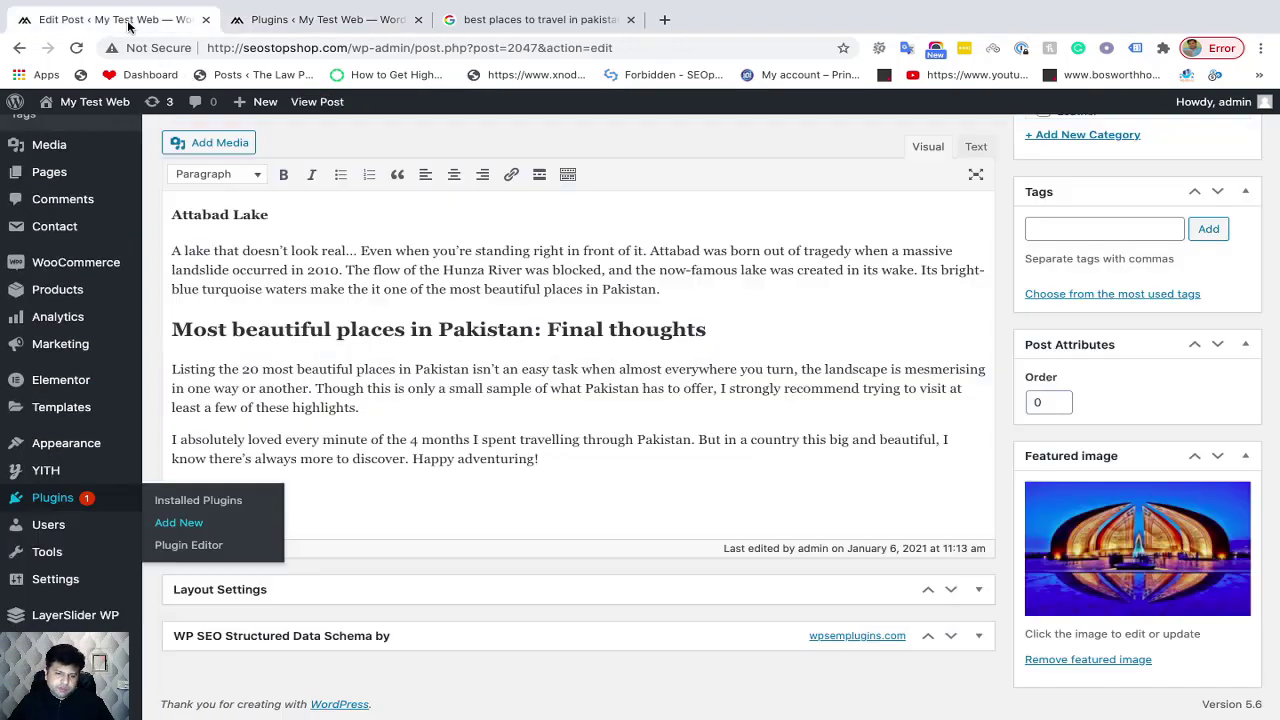
pyautogui.click(649, 352)
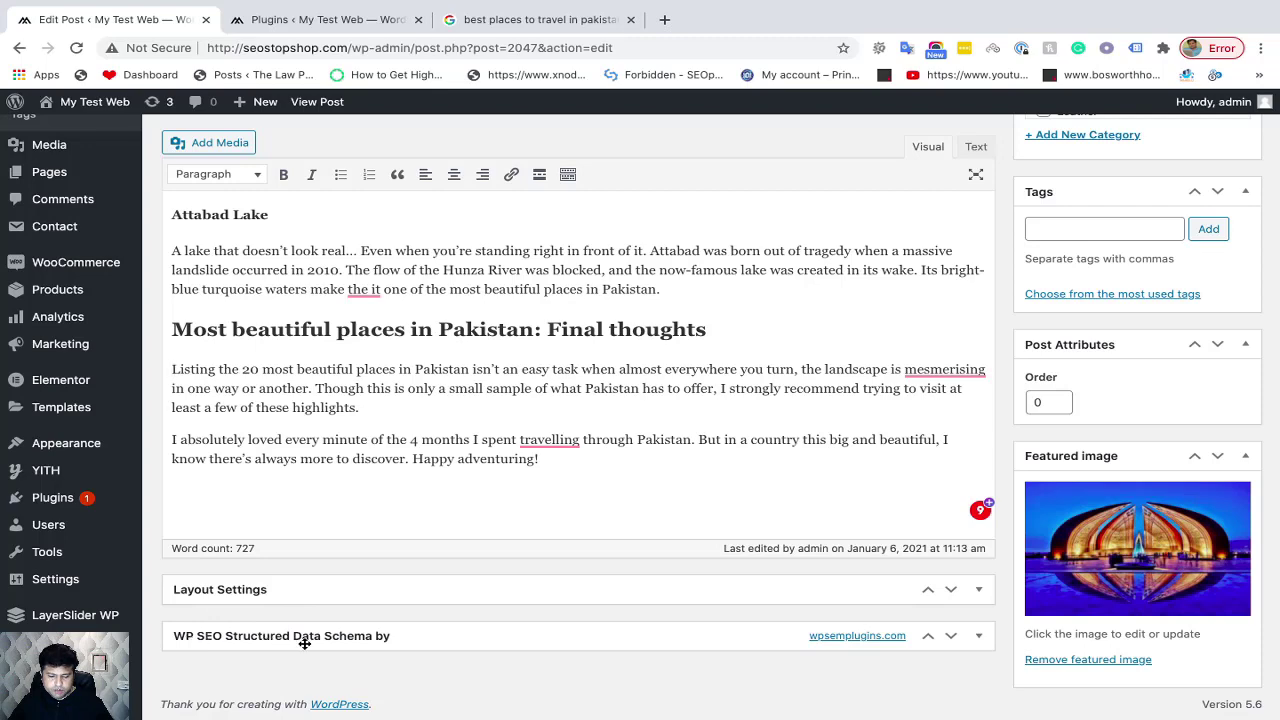
pyautogui.scroll(2, 526, 606)
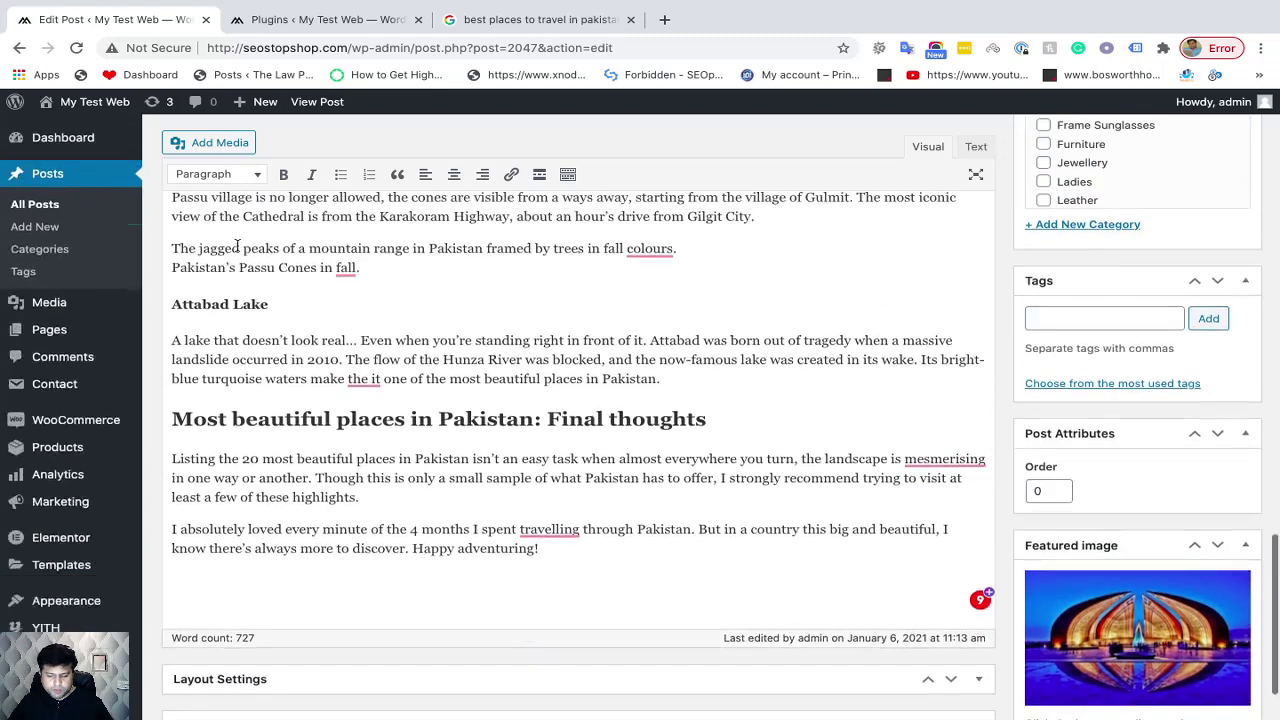
pyautogui.click(76, 47)
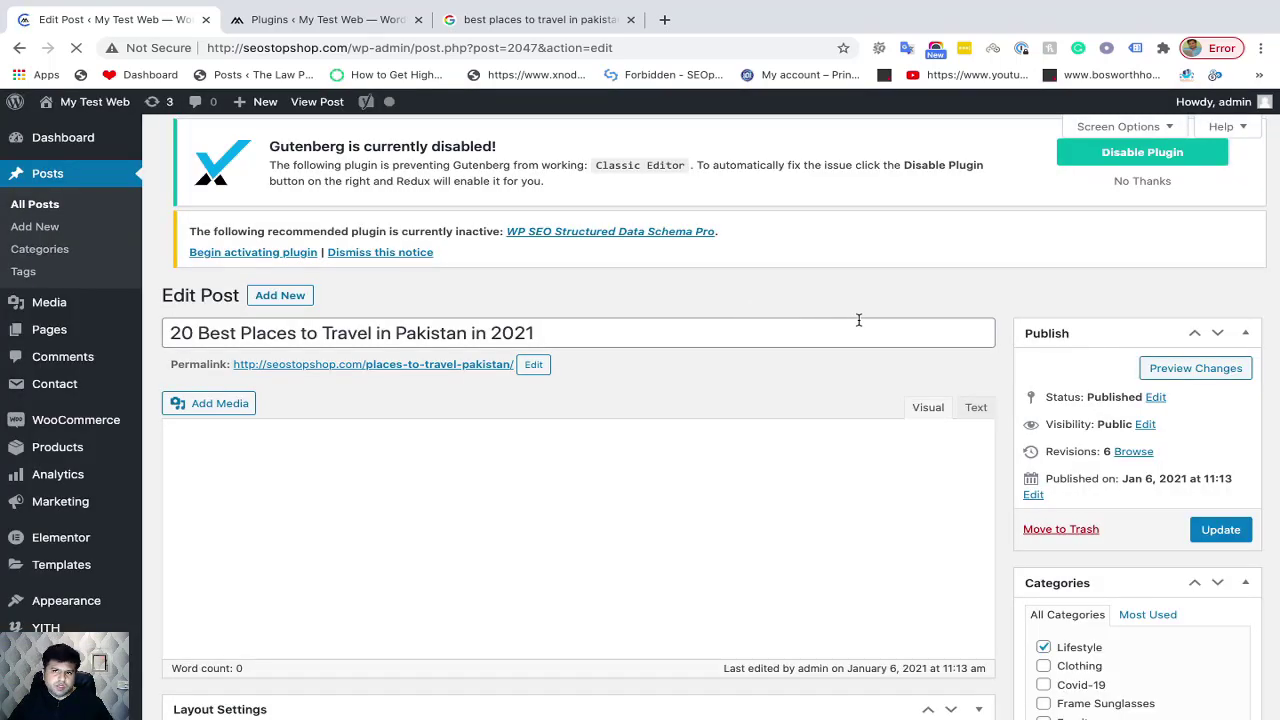
# Look through the reloaded post's edit page and locate the Yoast SEO box below the content
pyautogui.scroll(-1, 1010, 343)
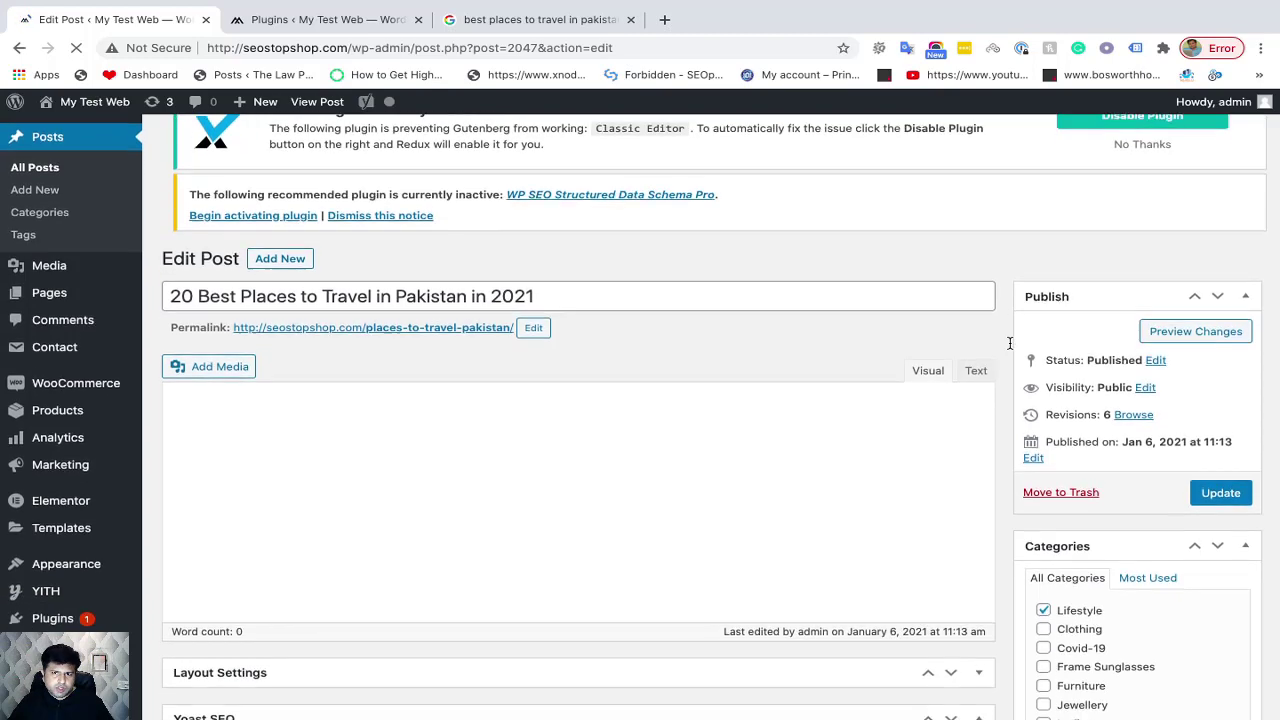
pyautogui.scroll(-3, 1010, 347)
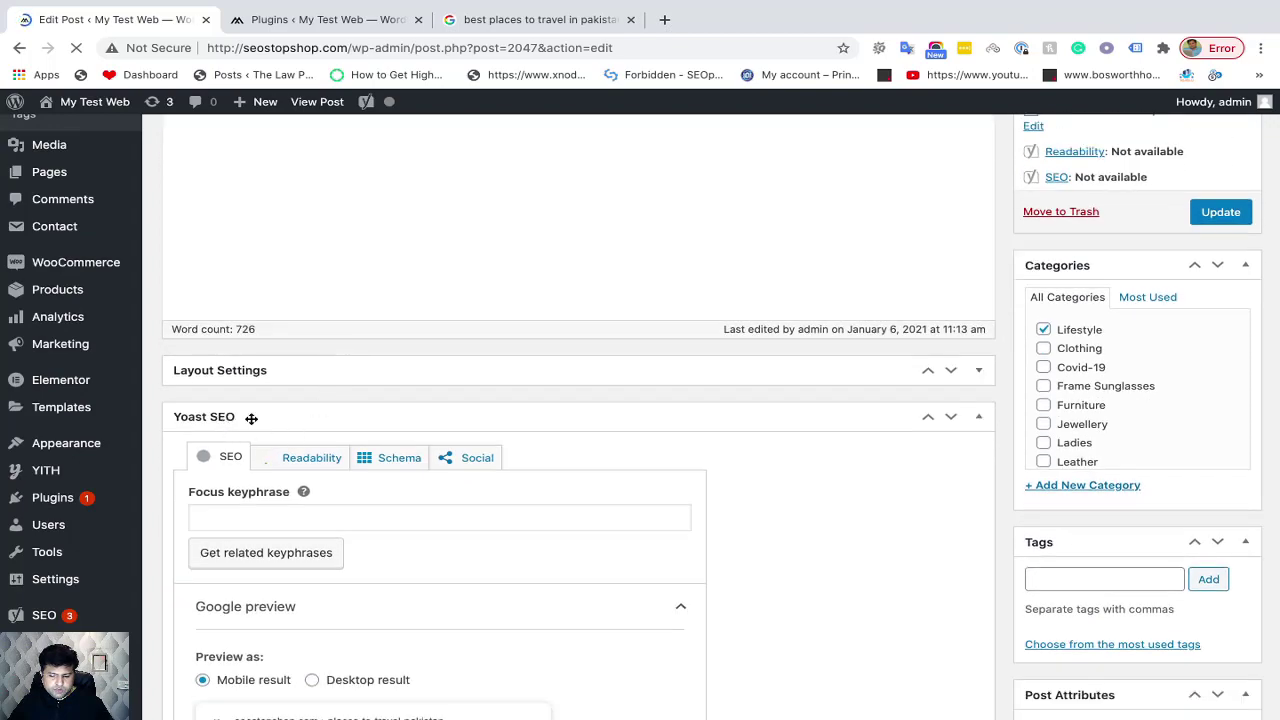
pyautogui.scroll(4, 320, 411)
pyautogui.scroll(-6, 453, 562)
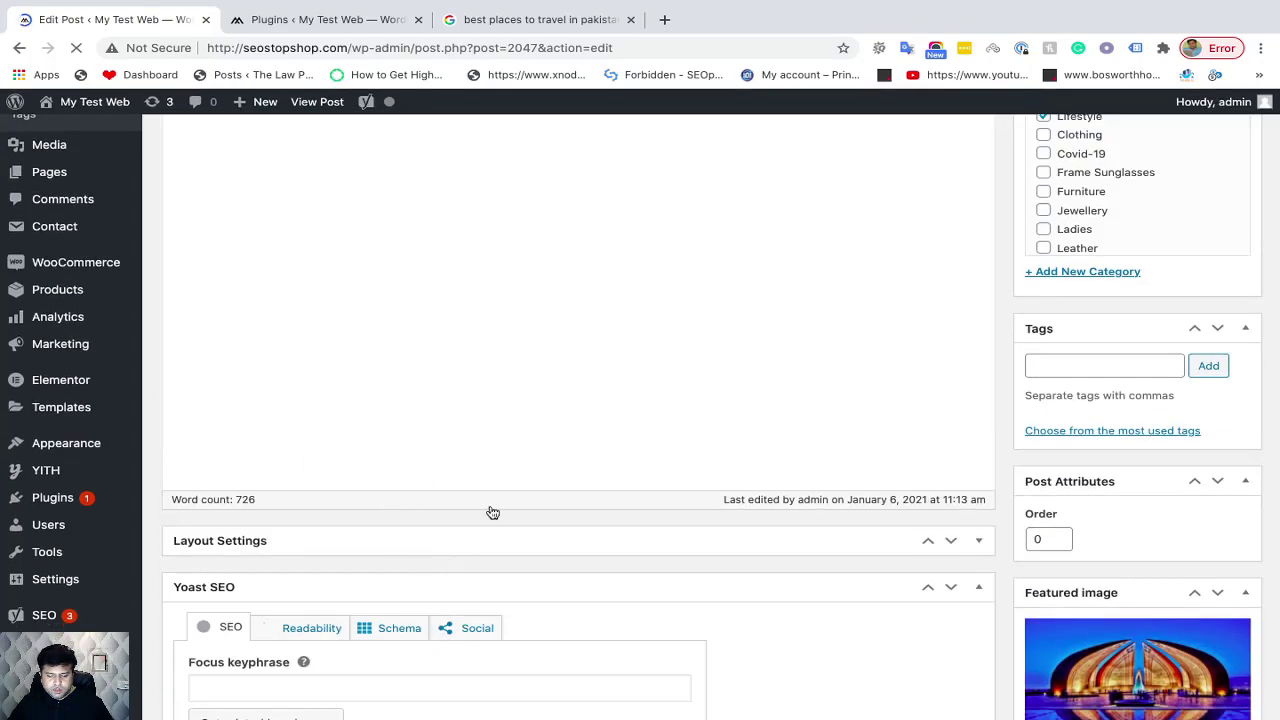
pyautogui.scroll(6, 483, 392)
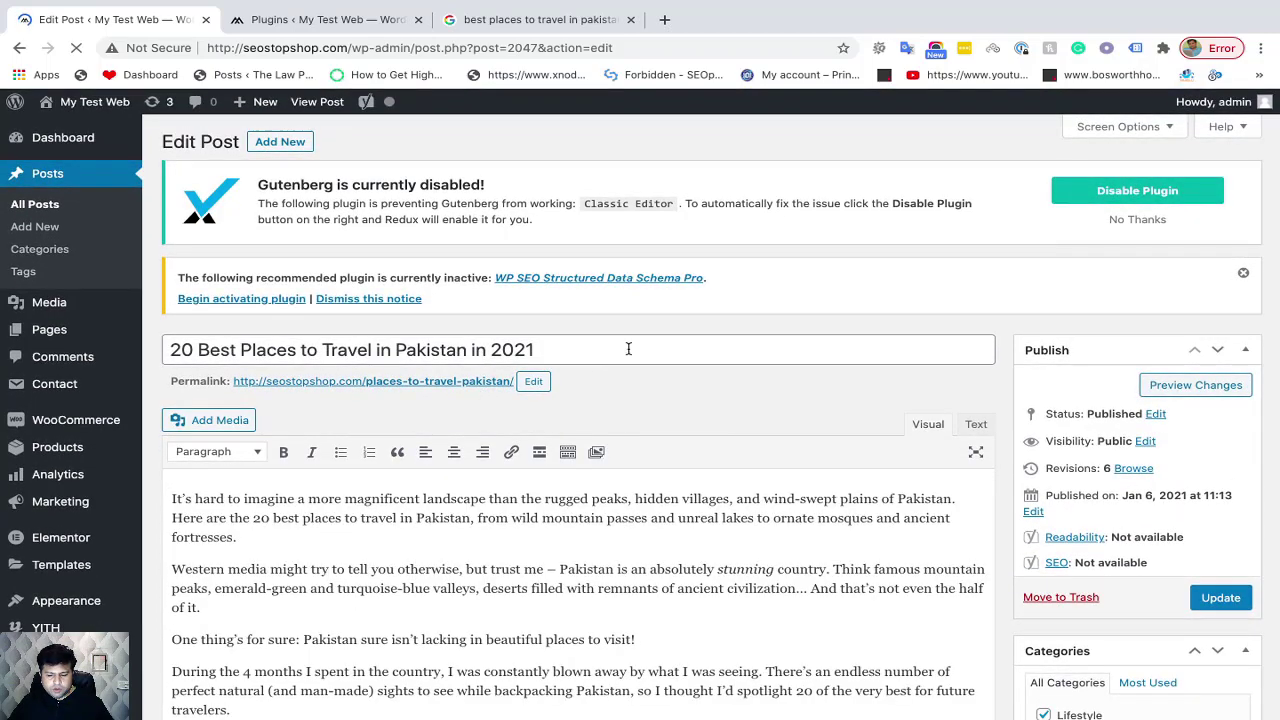
pyautogui.scroll(-6, 662, 346)
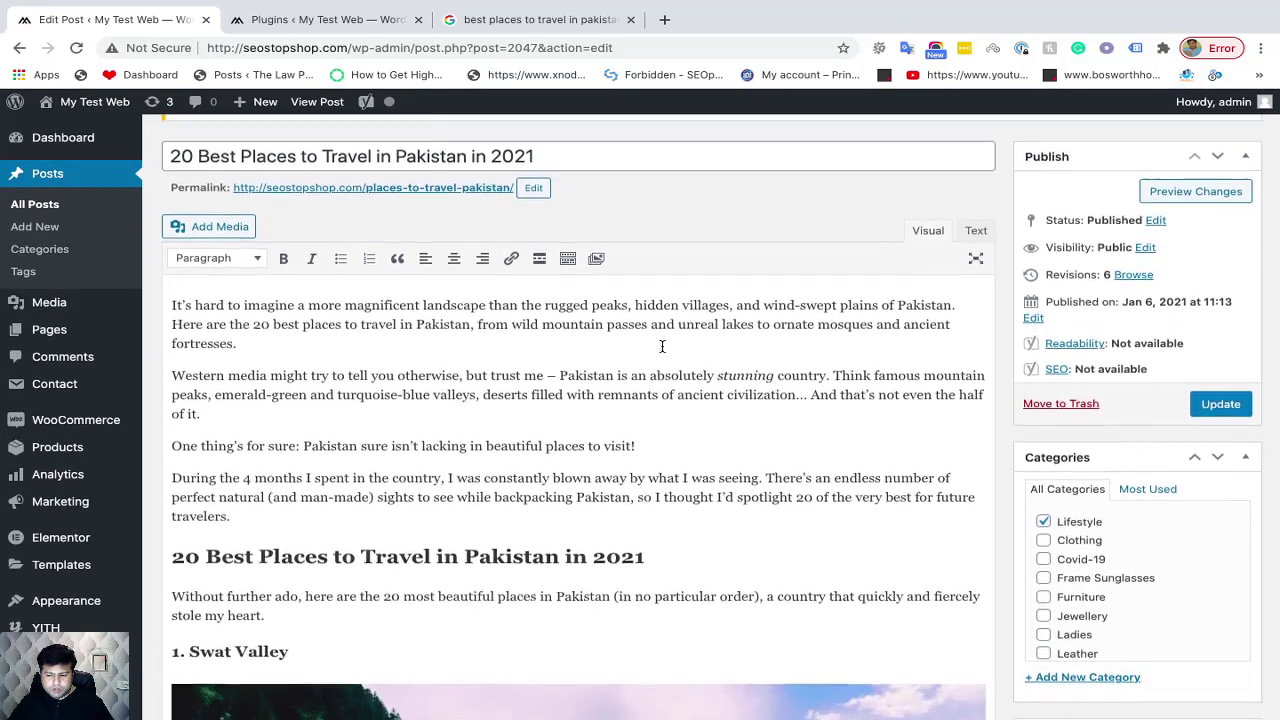
pyautogui.scroll(-20, 552, 368)
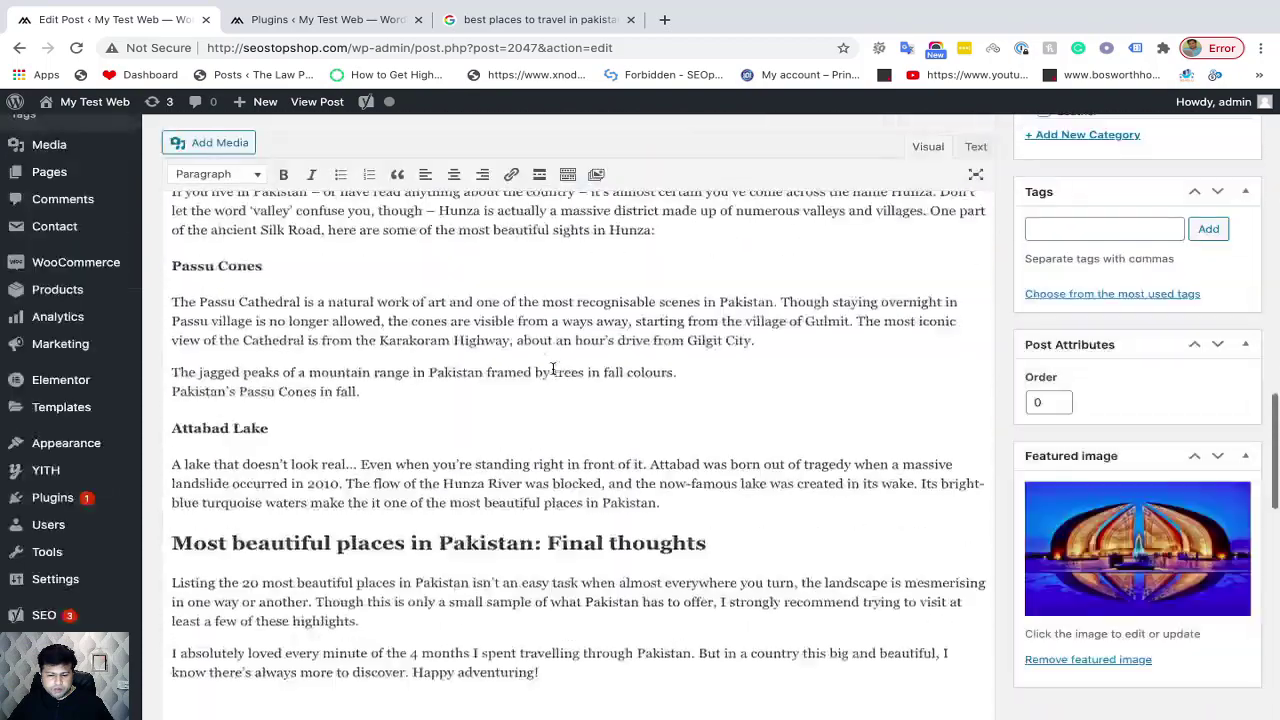
pyautogui.scroll(1, 552, 370)
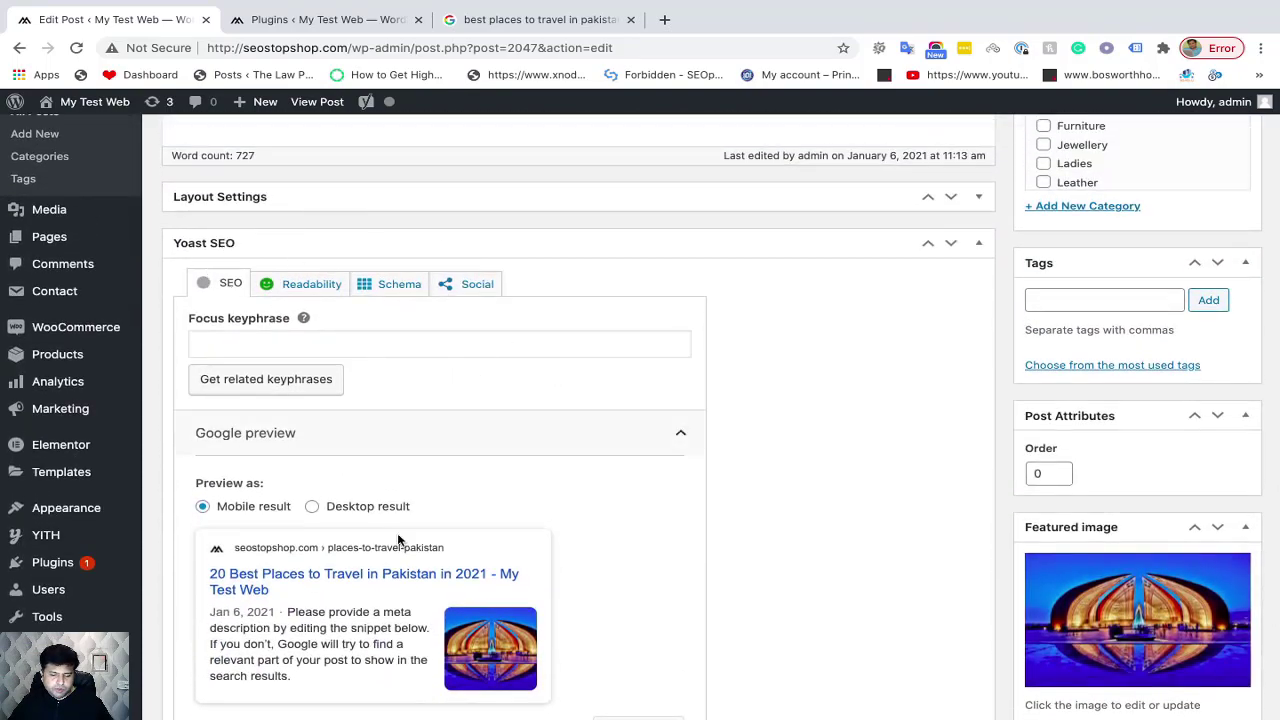
# Review the Google preview in the Yoast SEO box and switch it to the desktop result
pyautogui.scroll(-2, 520, 540)
pyautogui.scroll(-3, 510, 538)
pyautogui.scroll(3, 510, 538)
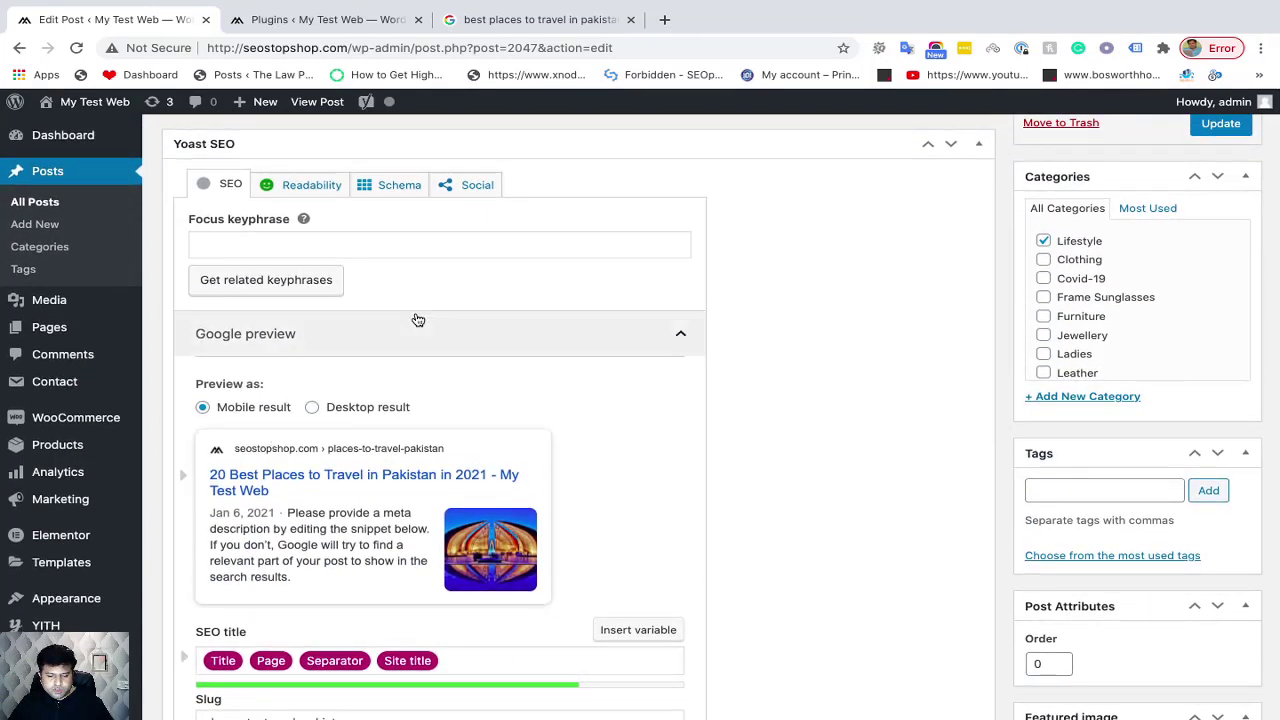
pyautogui.scroll(2, 222, 292)
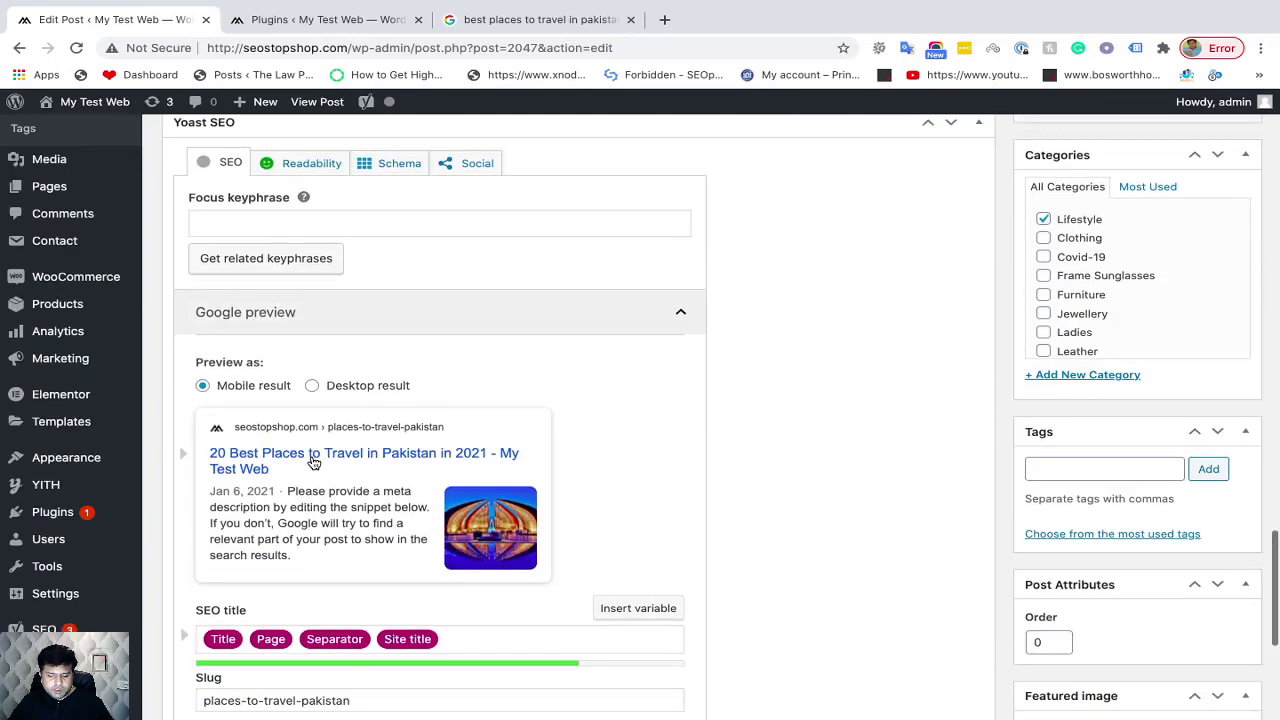
pyautogui.scroll(-2, 234, 457)
pyautogui.scroll(-1, 285, 503)
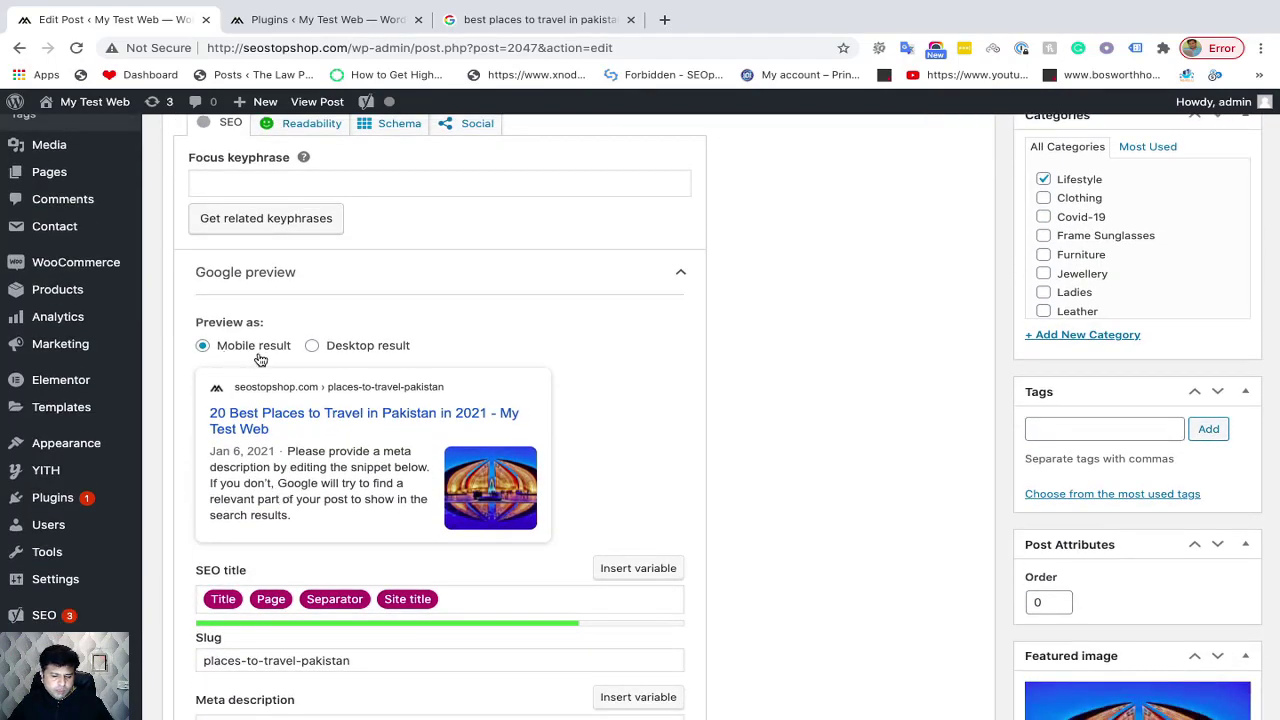
pyautogui.click(313, 345)
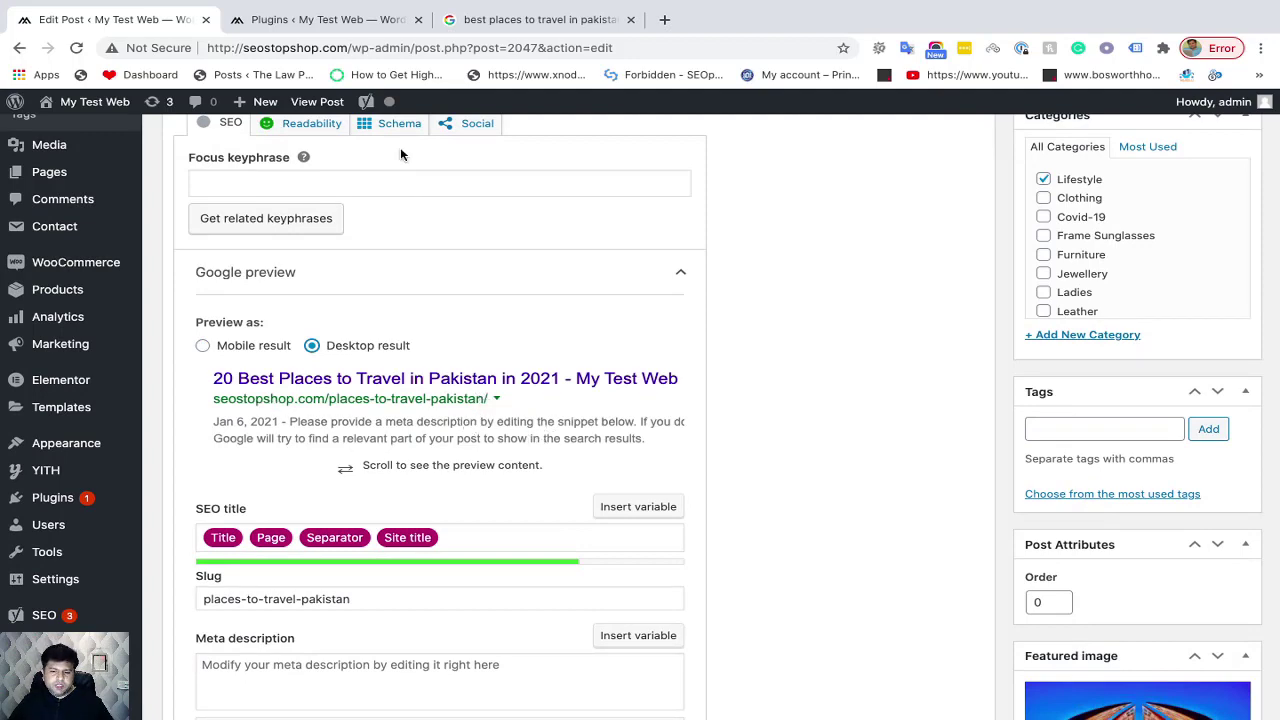
# Compare the post's desktop preview and meta description field with the description snippets in the Google results
pyautogui.click(495, 22)
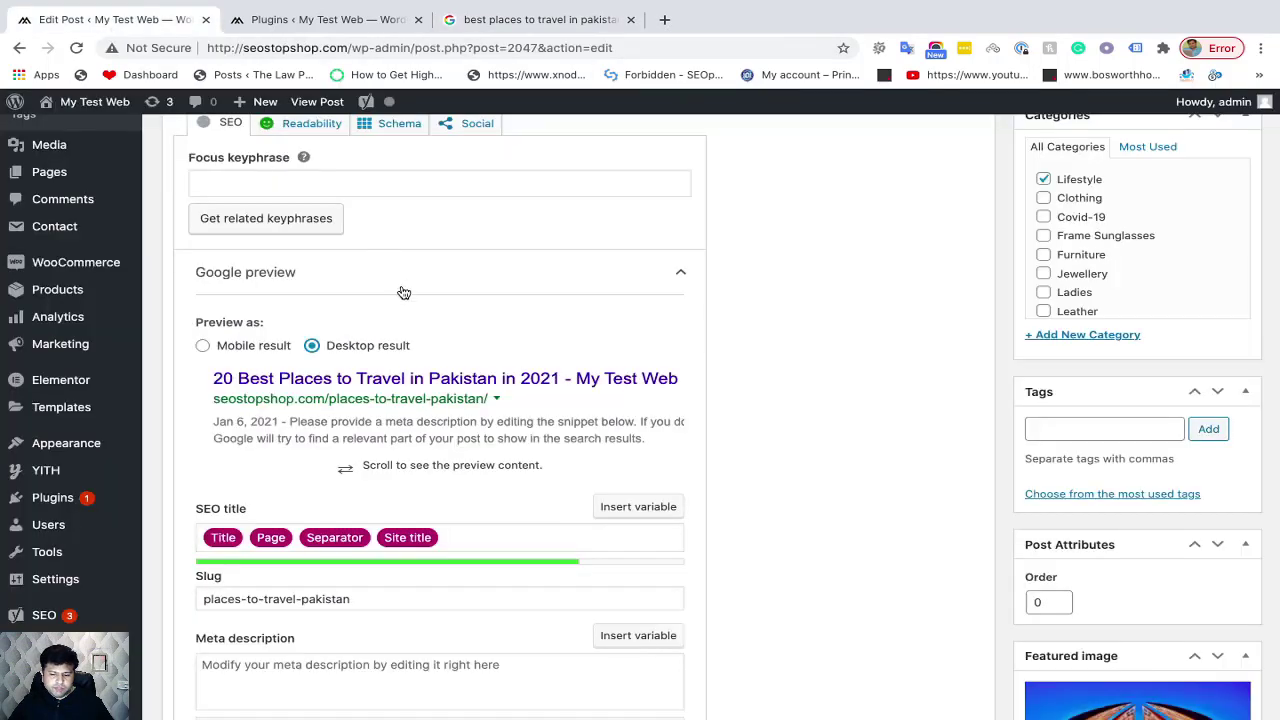
pyautogui.click(110, 20)
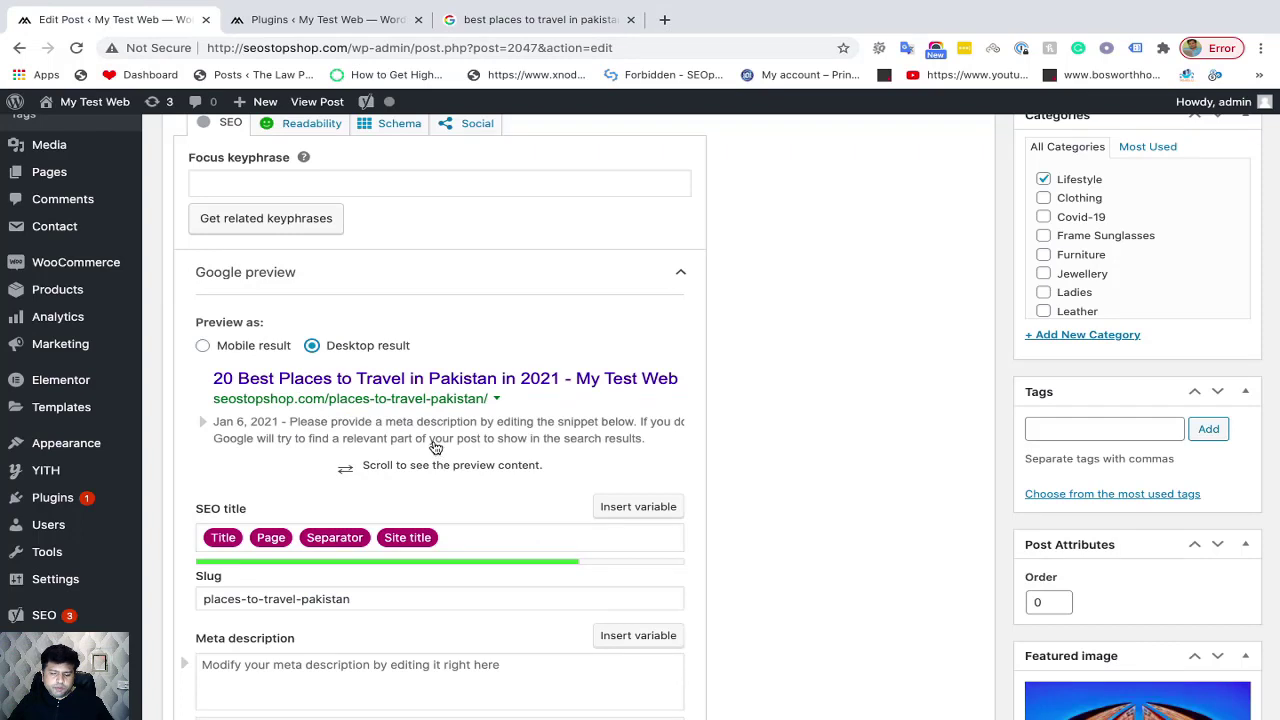
pyautogui.scroll(-1, 434, 447)
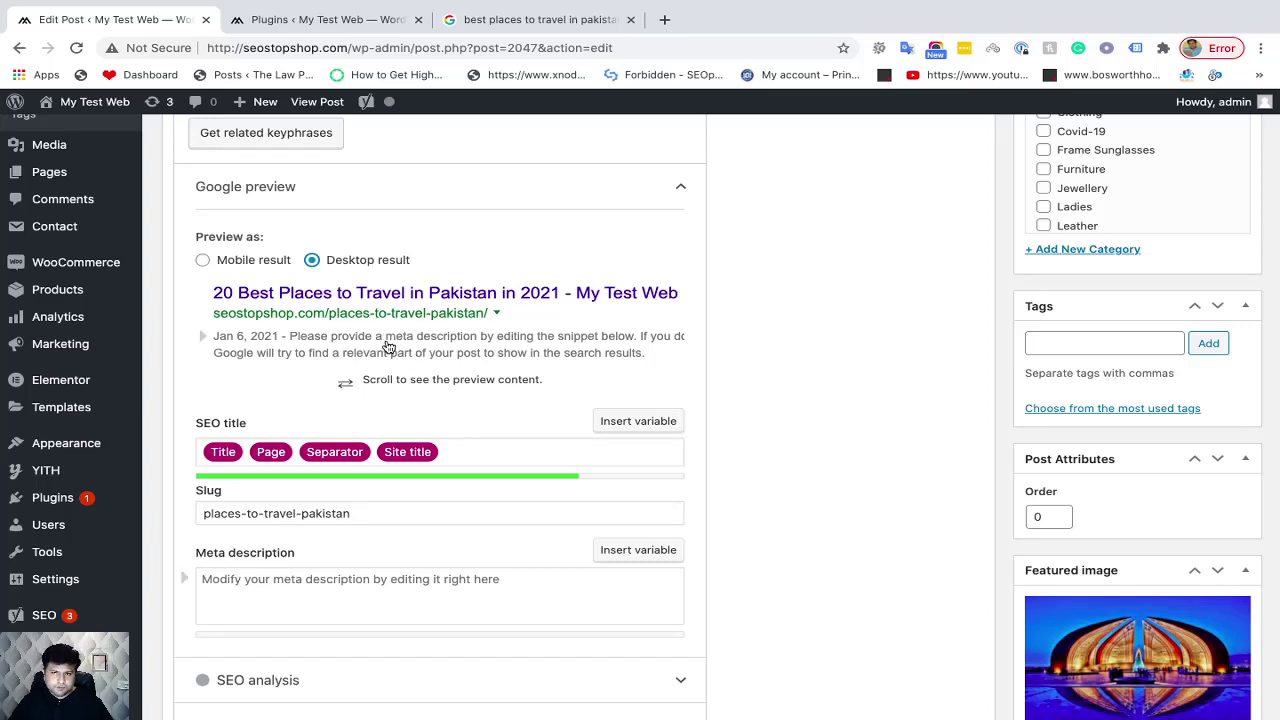
pyautogui.click(525, 22)
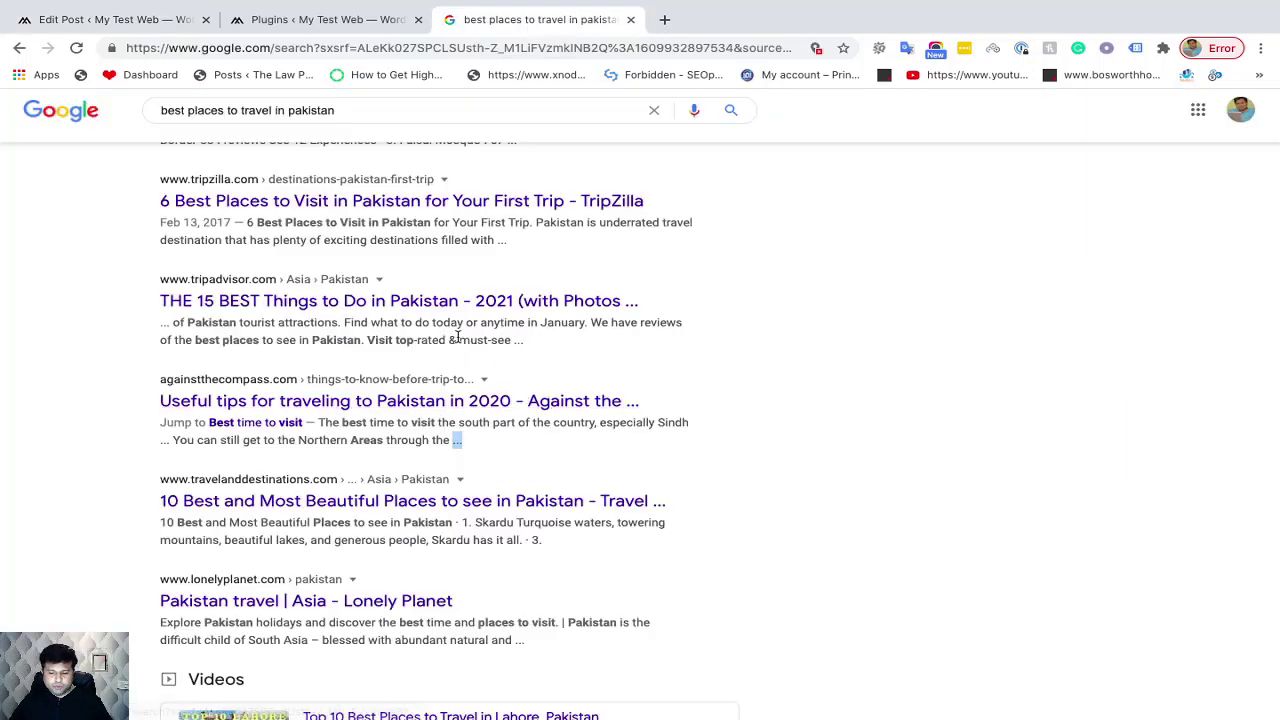
pyautogui.click(100, 22)
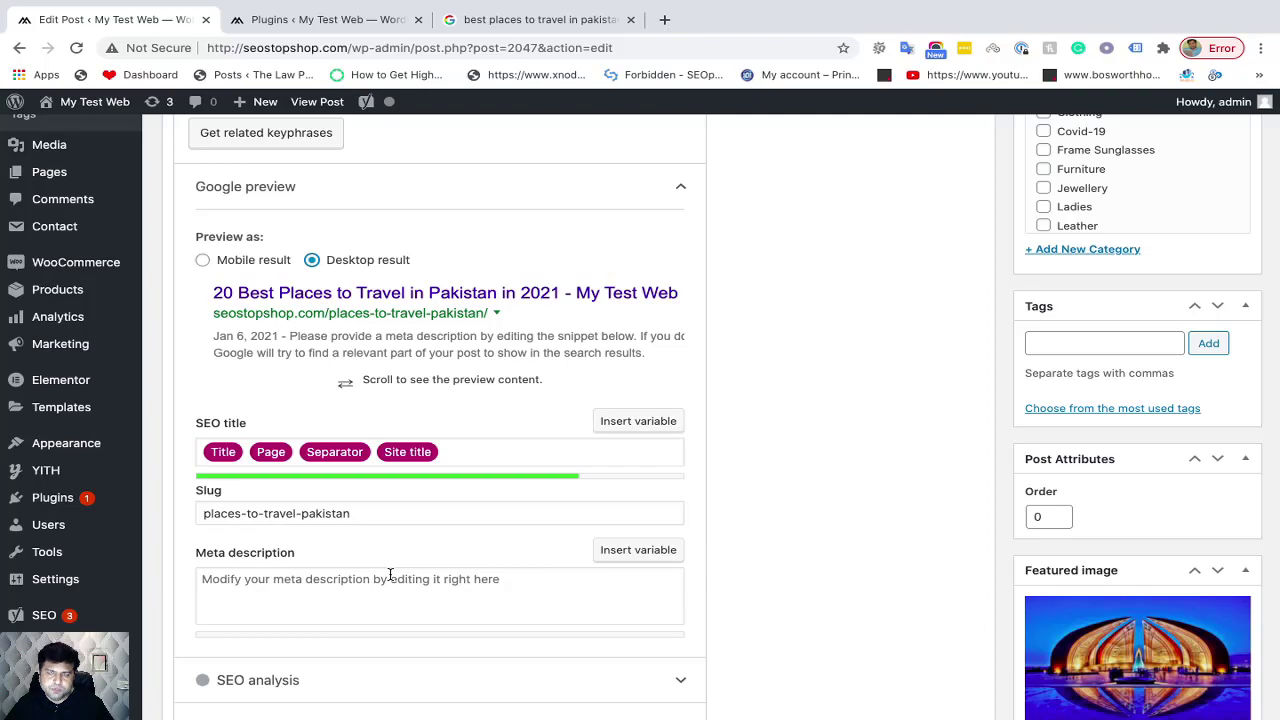
# Copy the post title "20 Best Places to Travel in Pakistan in 2021" and return to the SEO title field in the Yoast SEO box
pyautogui.scroll(20, 451, 495)
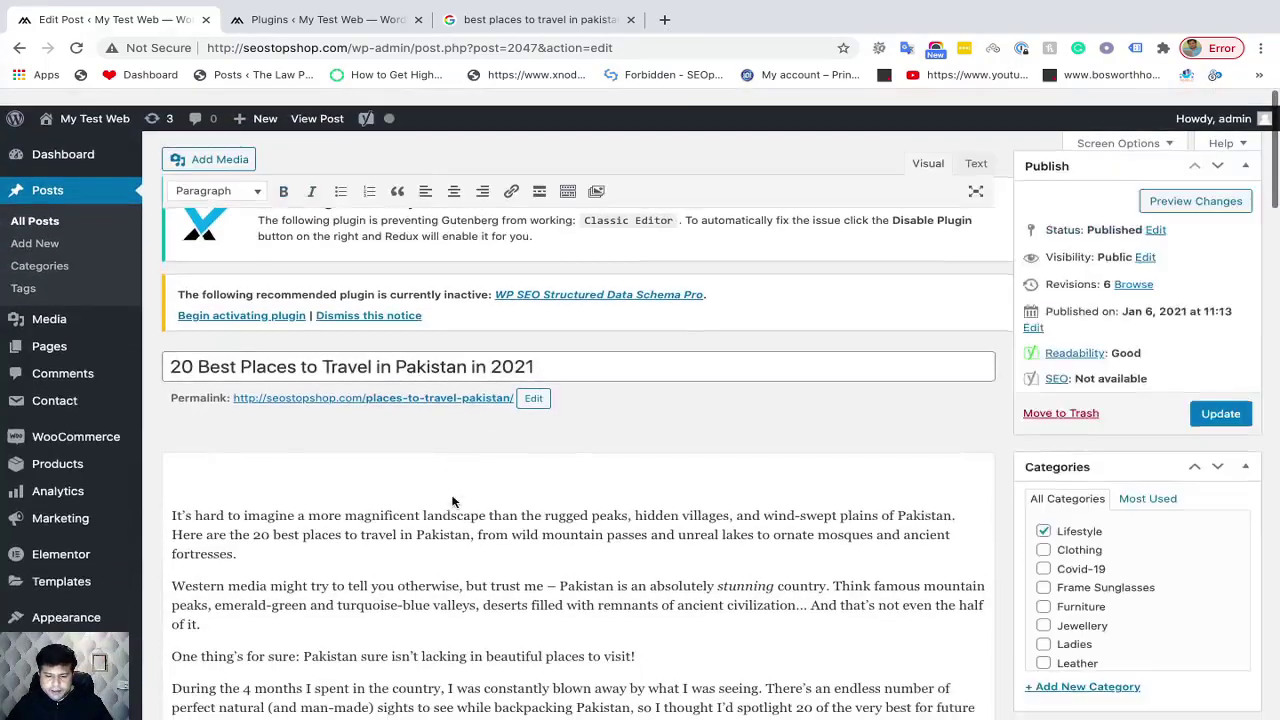
pyautogui.tripleClick(340, 352)
pyautogui.hotkey('ctrl', 'c')
pyautogui.scroll(-4, 363, 461)
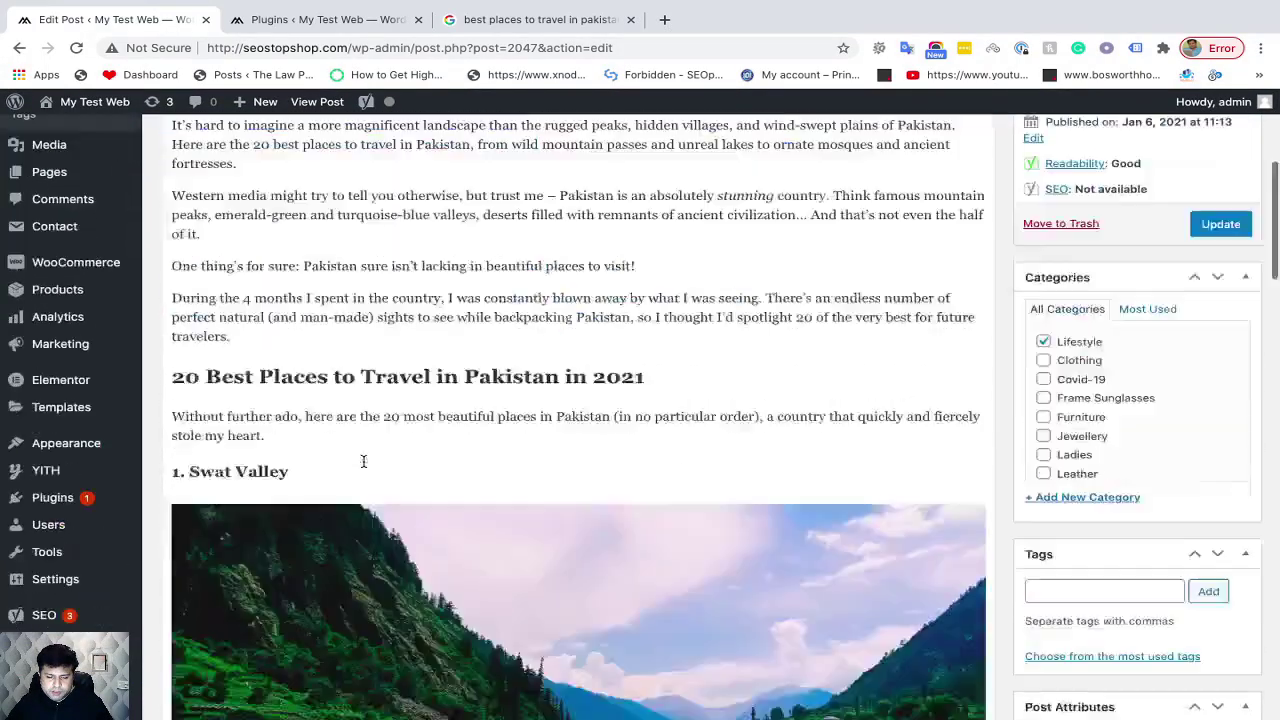
pyautogui.scroll(-20, 363, 461)
pyautogui.scroll(2, 360, 457)
pyautogui.scroll(-2, 366, 470)
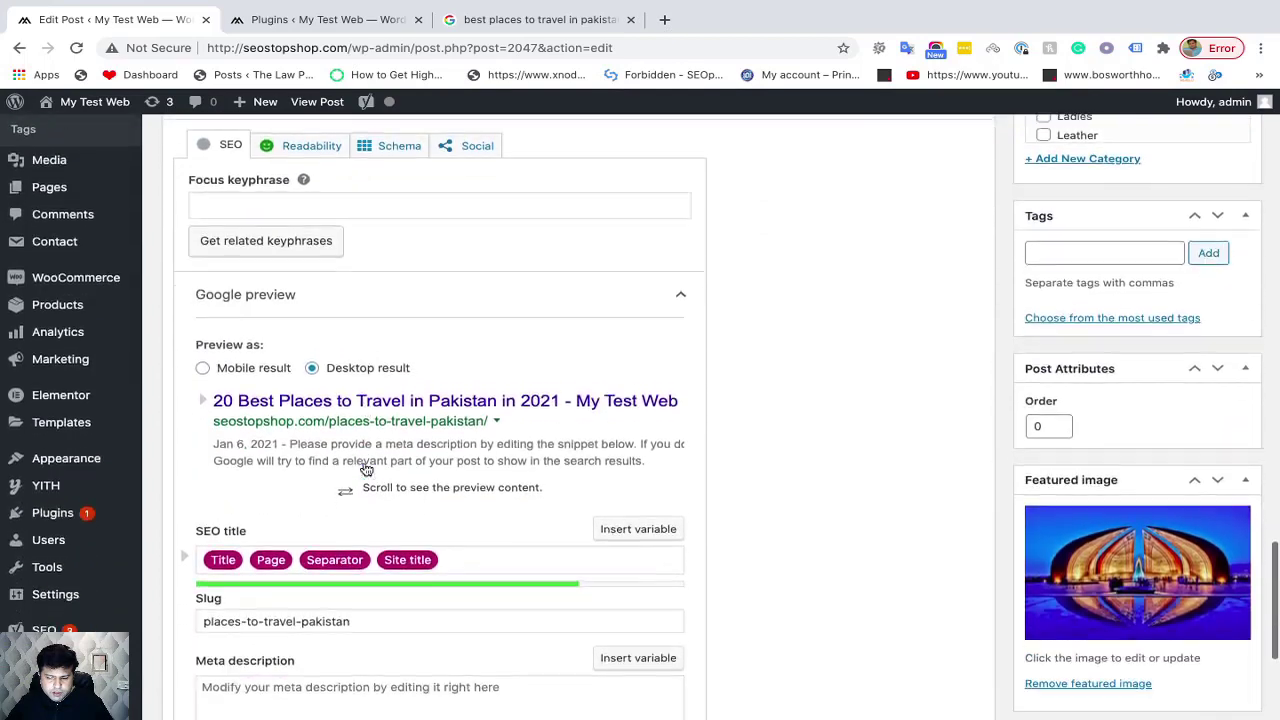
pyautogui.scroll(-2, 366, 470)
pyautogui.click(457, 400)
pyautogui.hotkey('ctrl', 'a')
pyautogui.hotkey('ctrl', 'v')
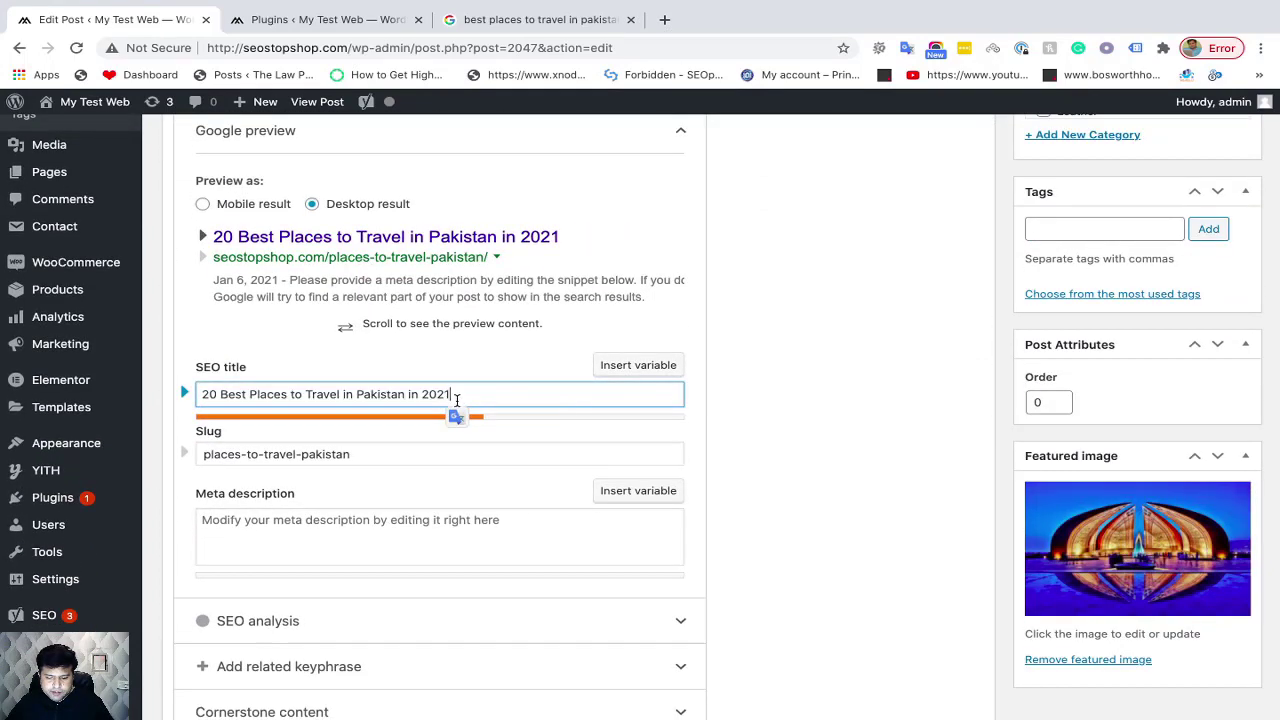
pyautogui.hotkey('ctrl', 'z')
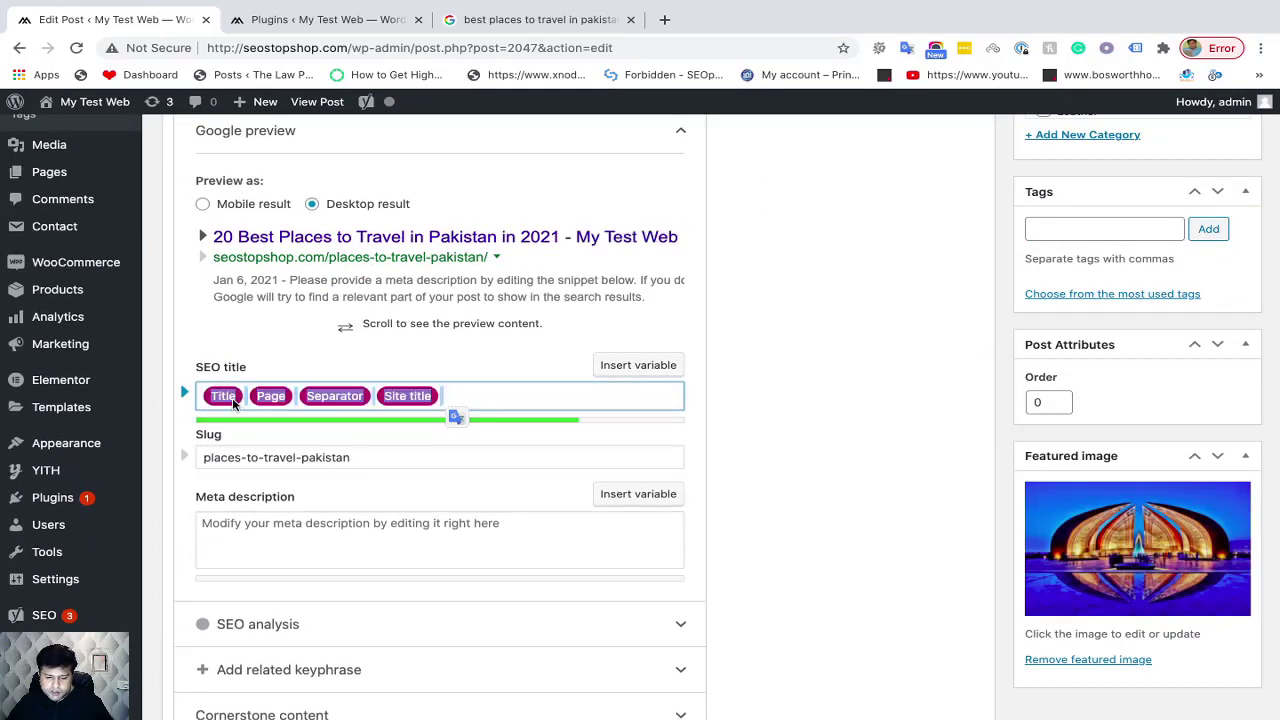
# Remove all variables from the SEO title and paste "20 Best Places to Travel in Pakistan in 2021" in their place
pyautogui.click(234, 402)
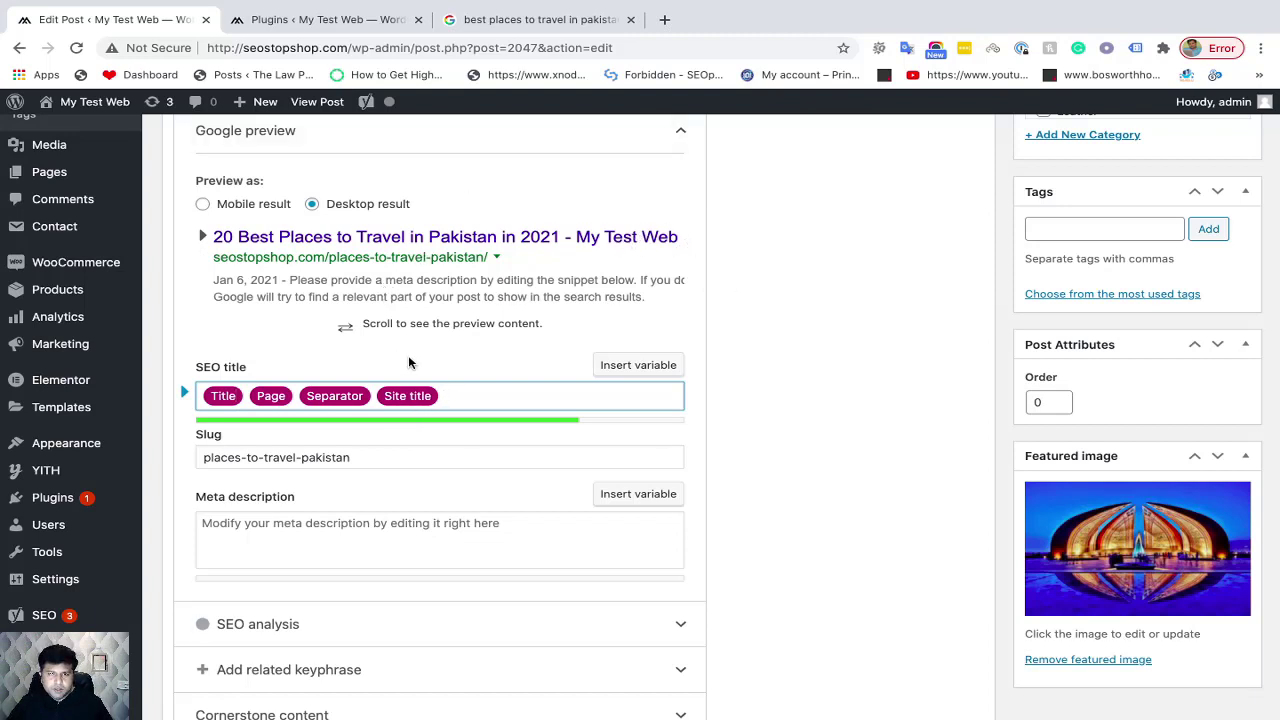
pyautogui.press('BackSpace')
pyautogui.press('BackSpace')
pyautogui.press('BackSpace')
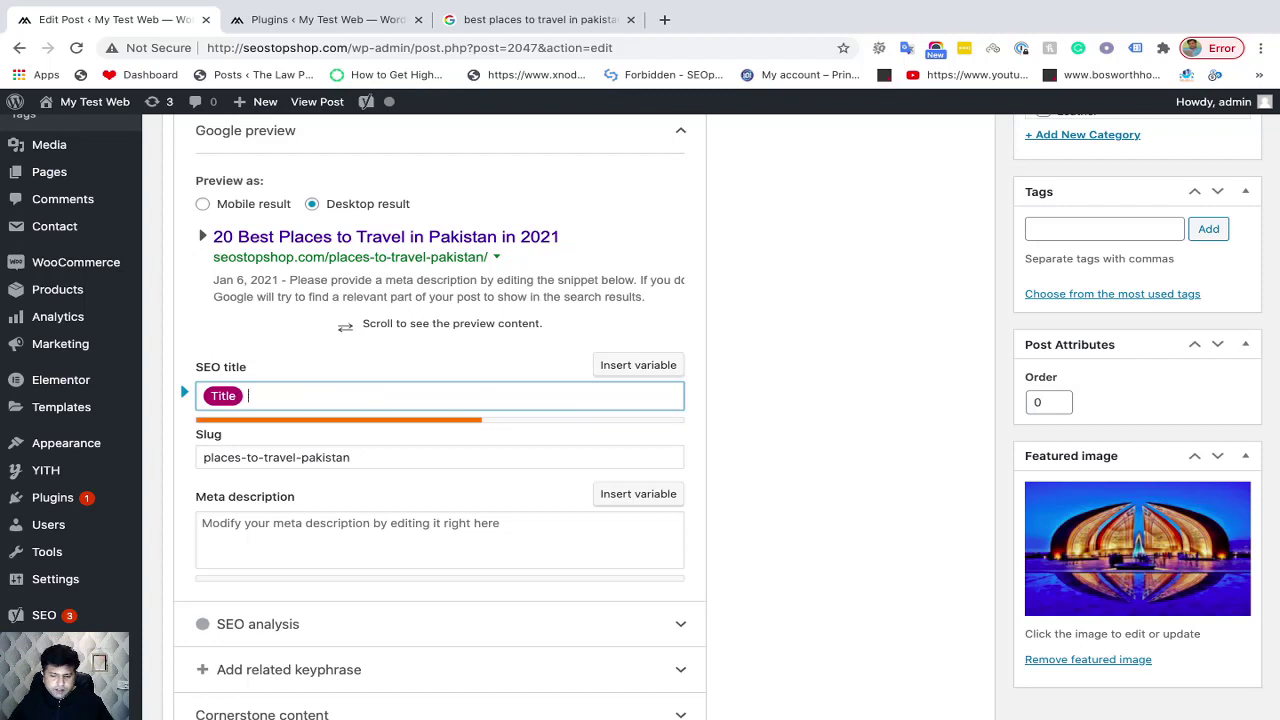
pyautogui.press('BackSpace')
pyautogui.hotkey('ctrl', 'v')
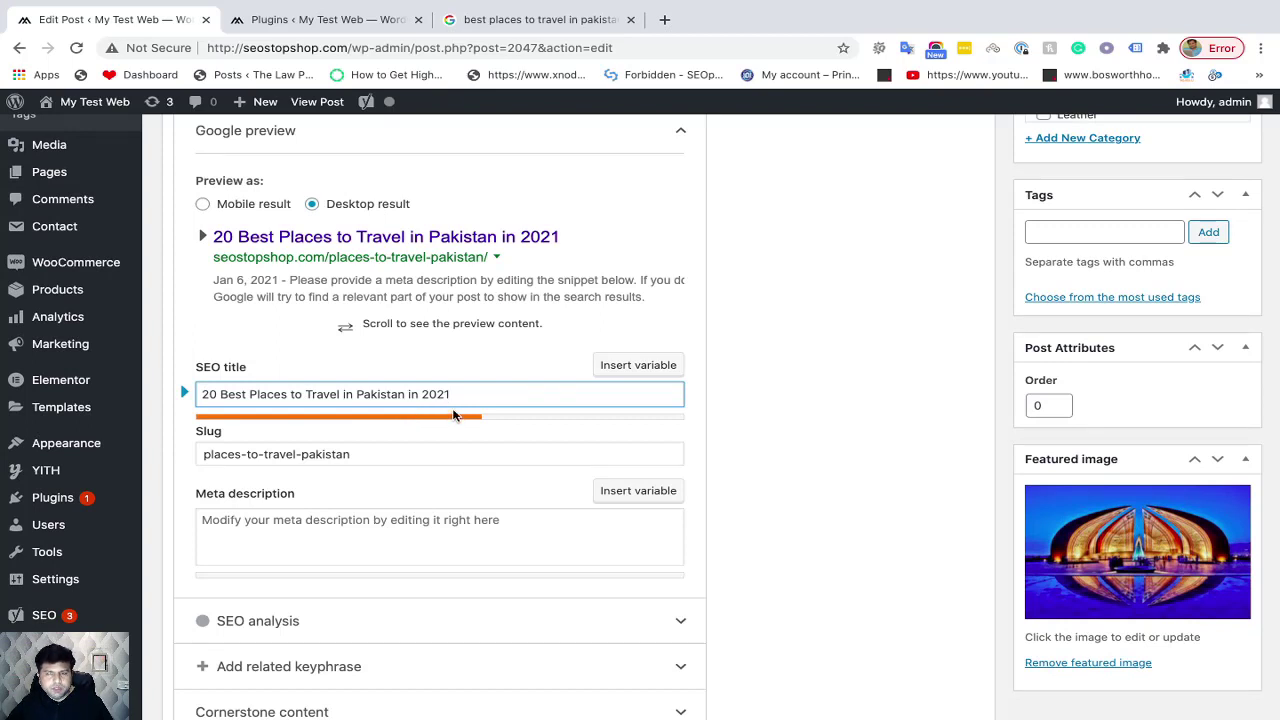
# Append "- SEO Stop Shop" to the end of the SEO title
pyautogui.click(202, 394)
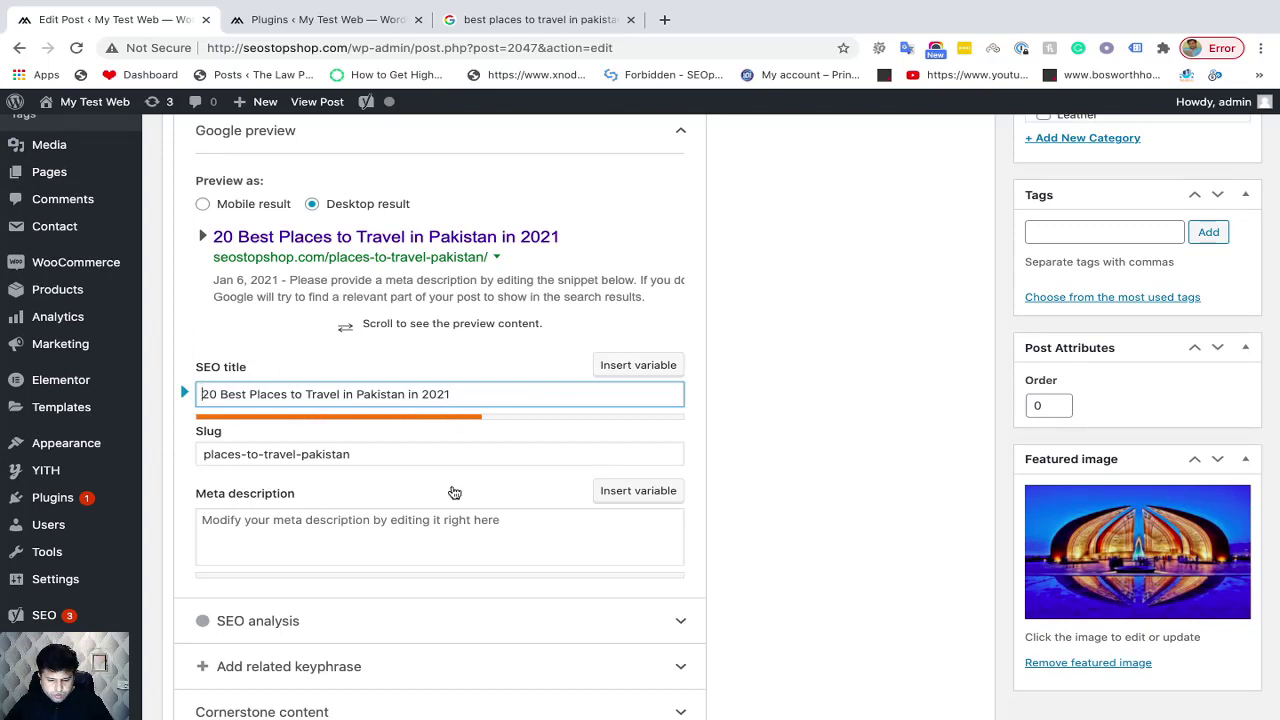
pyautogui.click(470, 397)
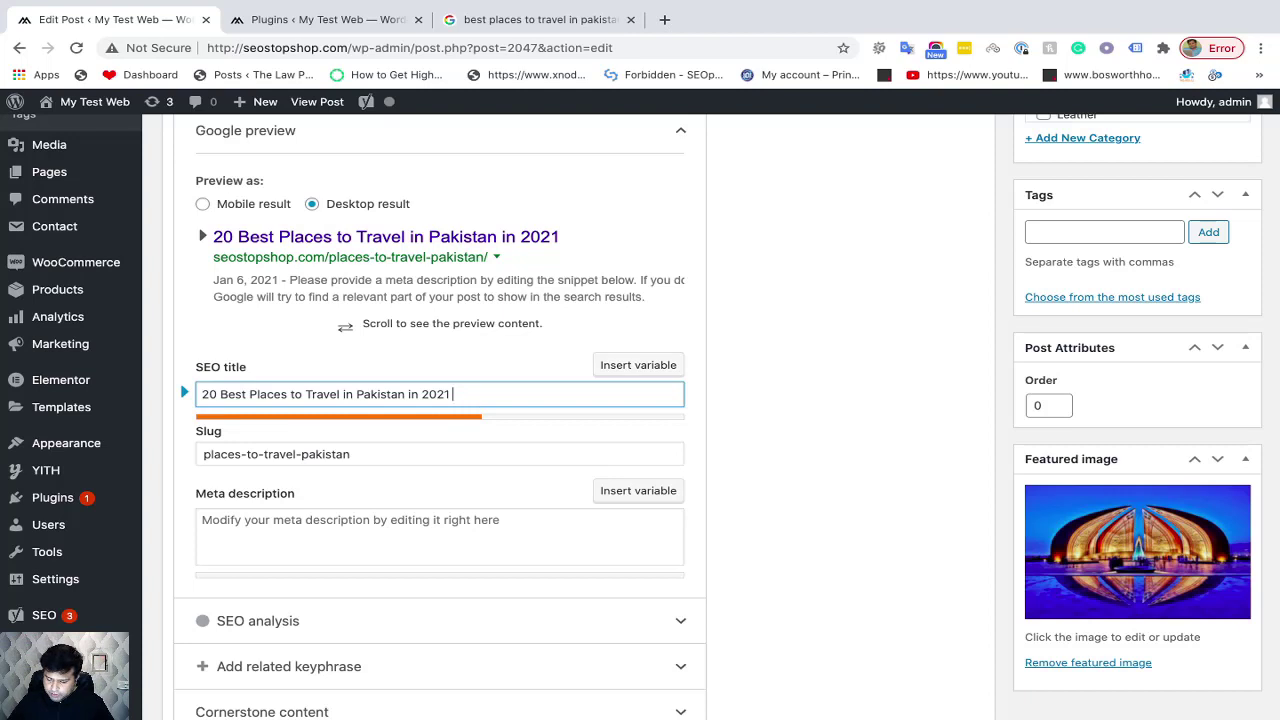
pyautogui.write('|')
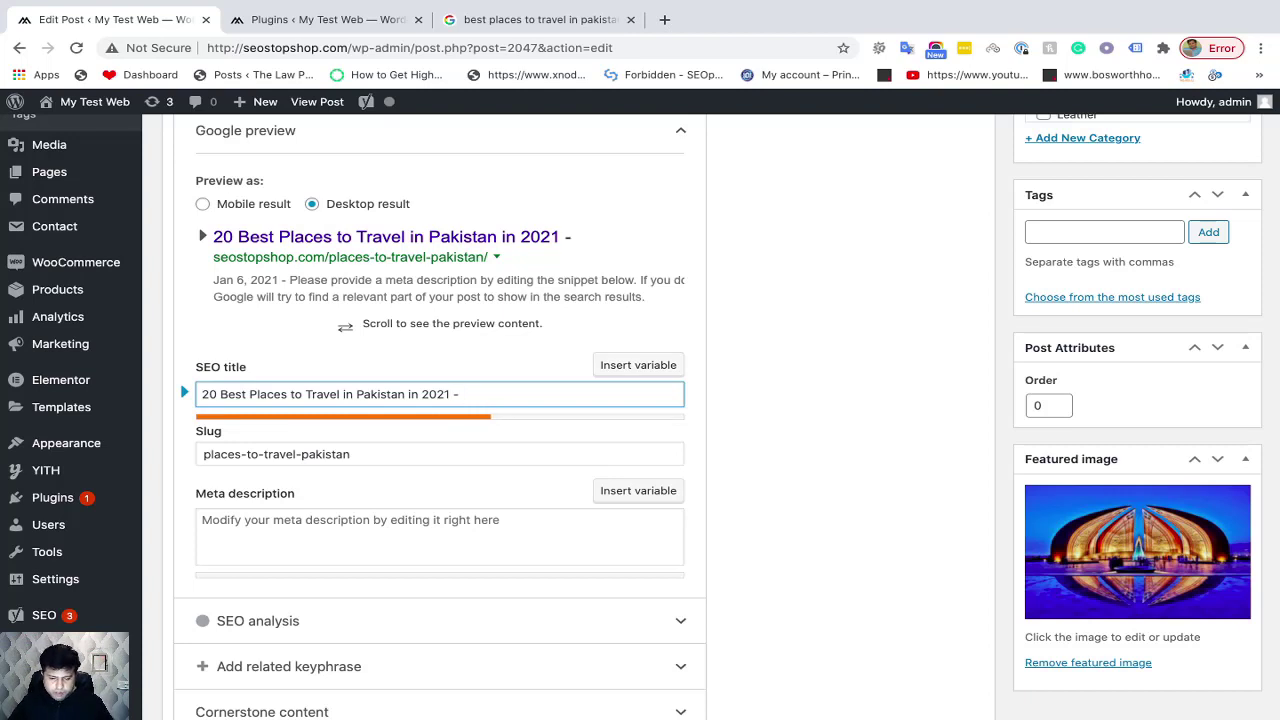
pyautogui.write('SEO ST')
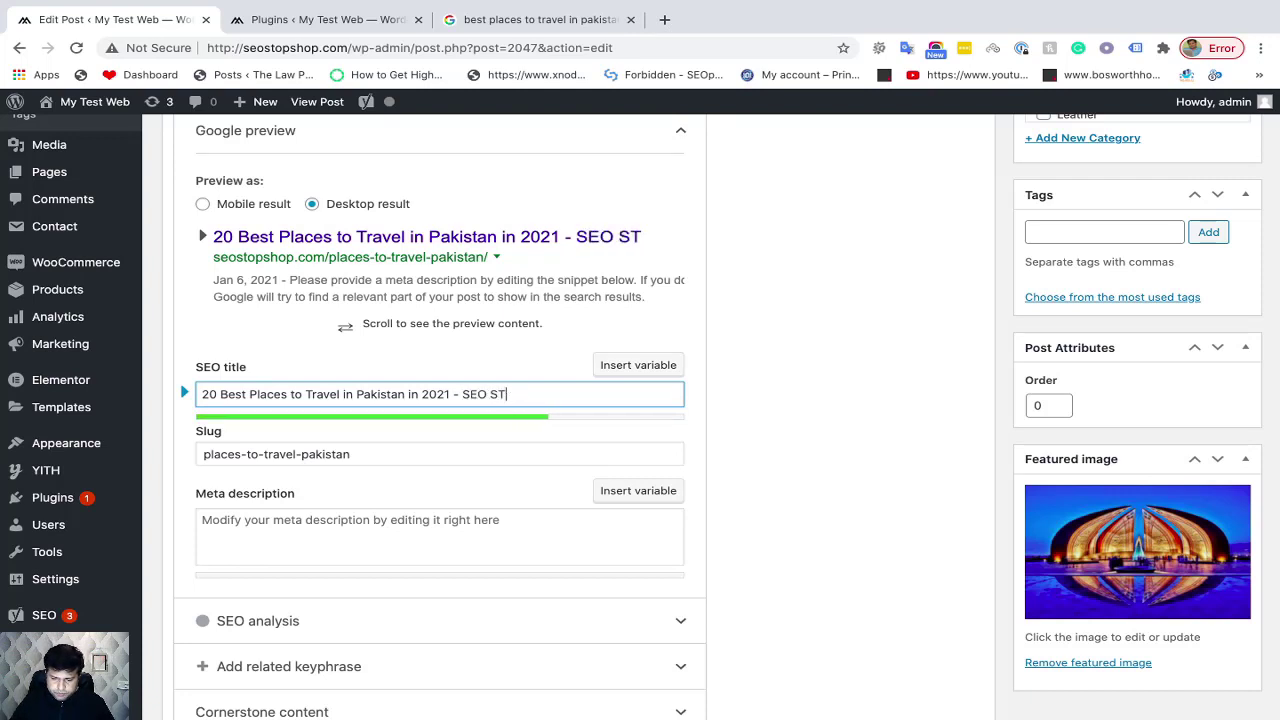
pyautogui.press('BackSpace')
pyautogui.write('top Shop')
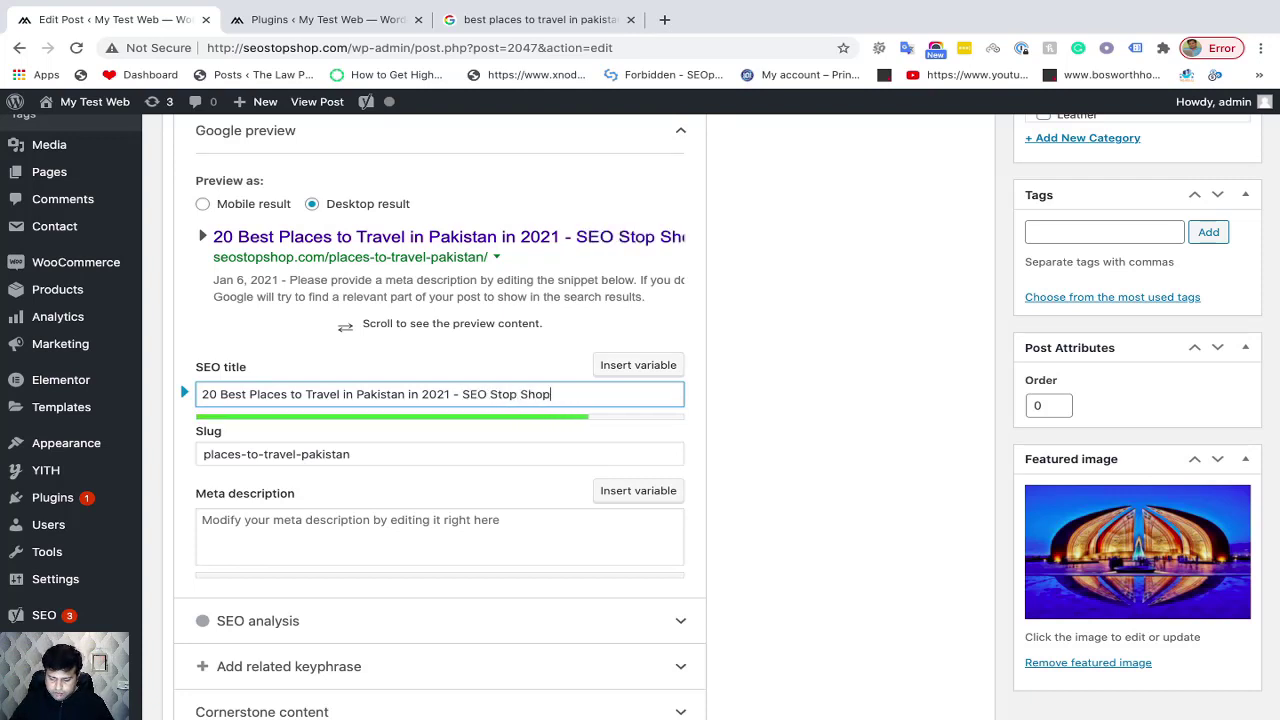
pyautogui.click(766, 479)
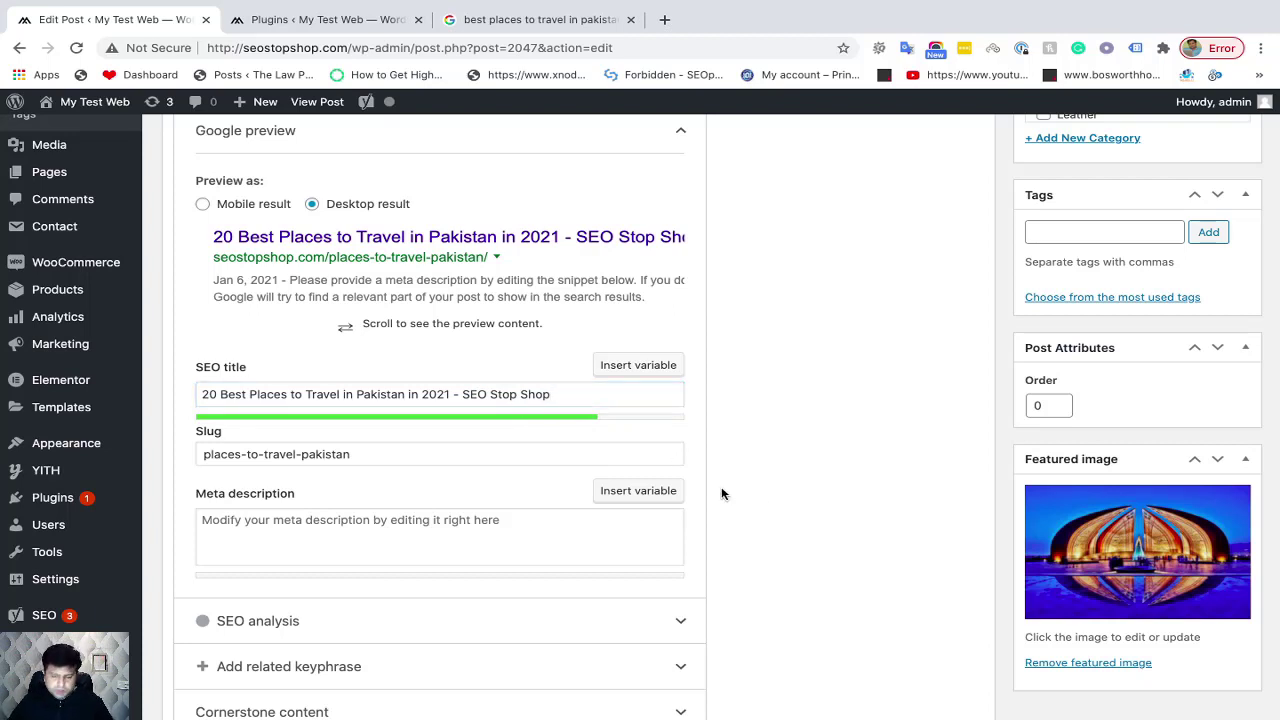
# Try the SEO title without the "SEO Stop Shop" ending and undo the removal
pyautogui.tripleClick(283, 396)
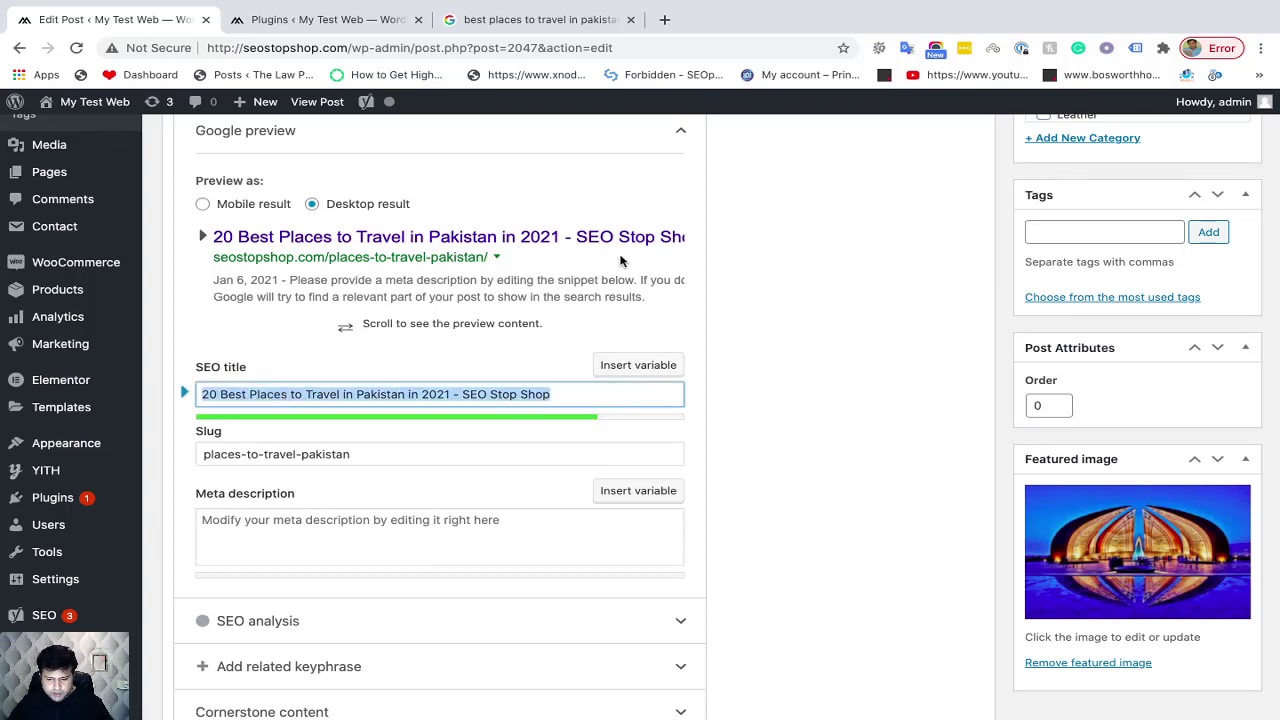
pyautogui.click(495, 258)
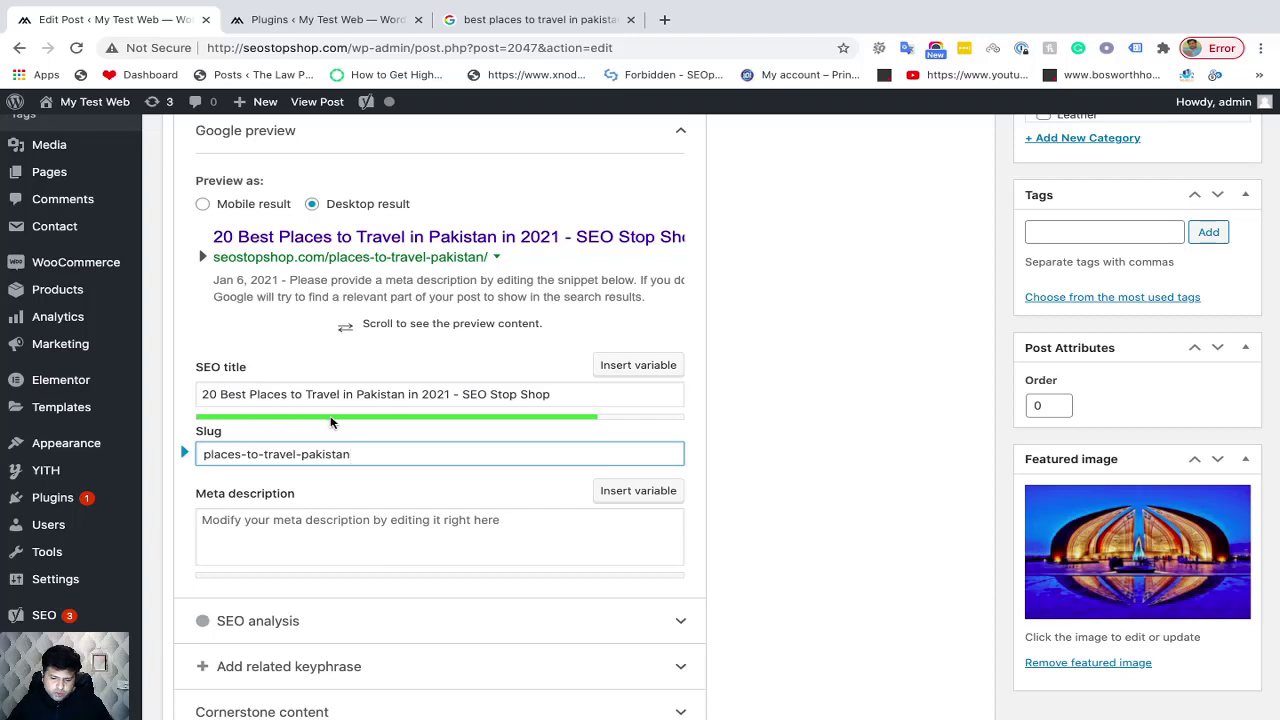
pyautogui.moveTo(456, 394); pyautogui.dragTo(622, 397)
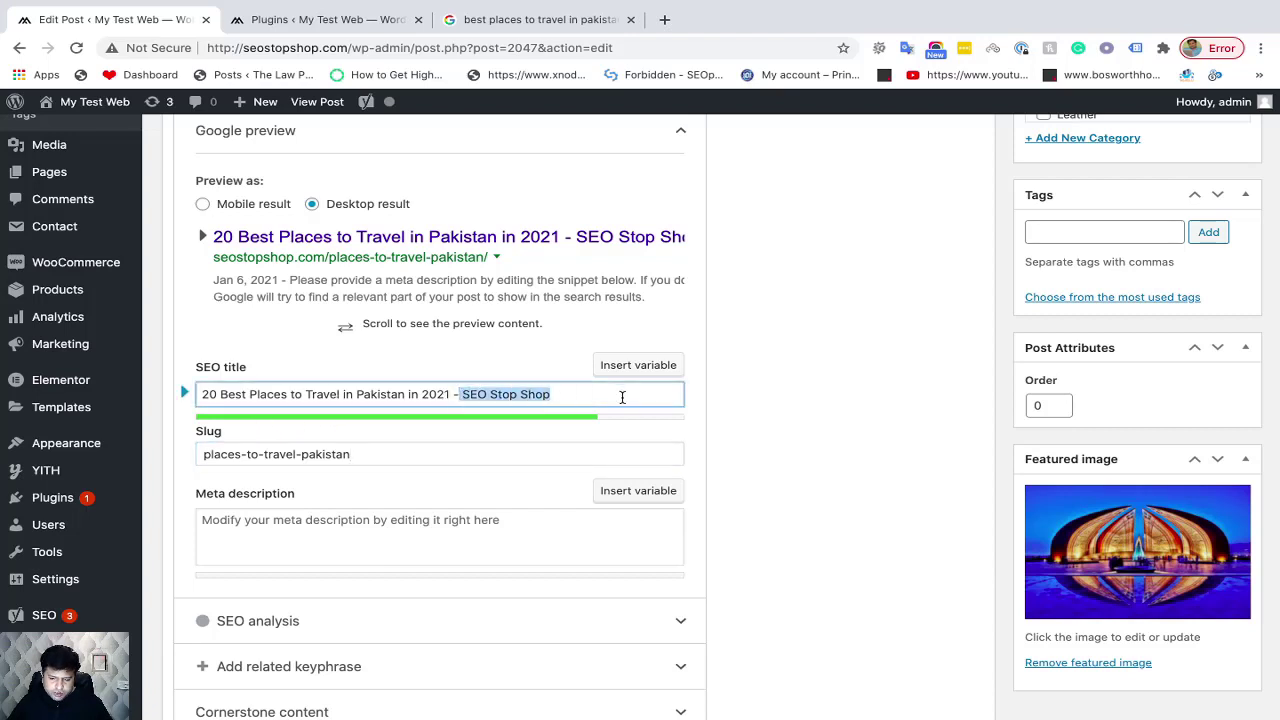
pyautogui.press('BackSpace')
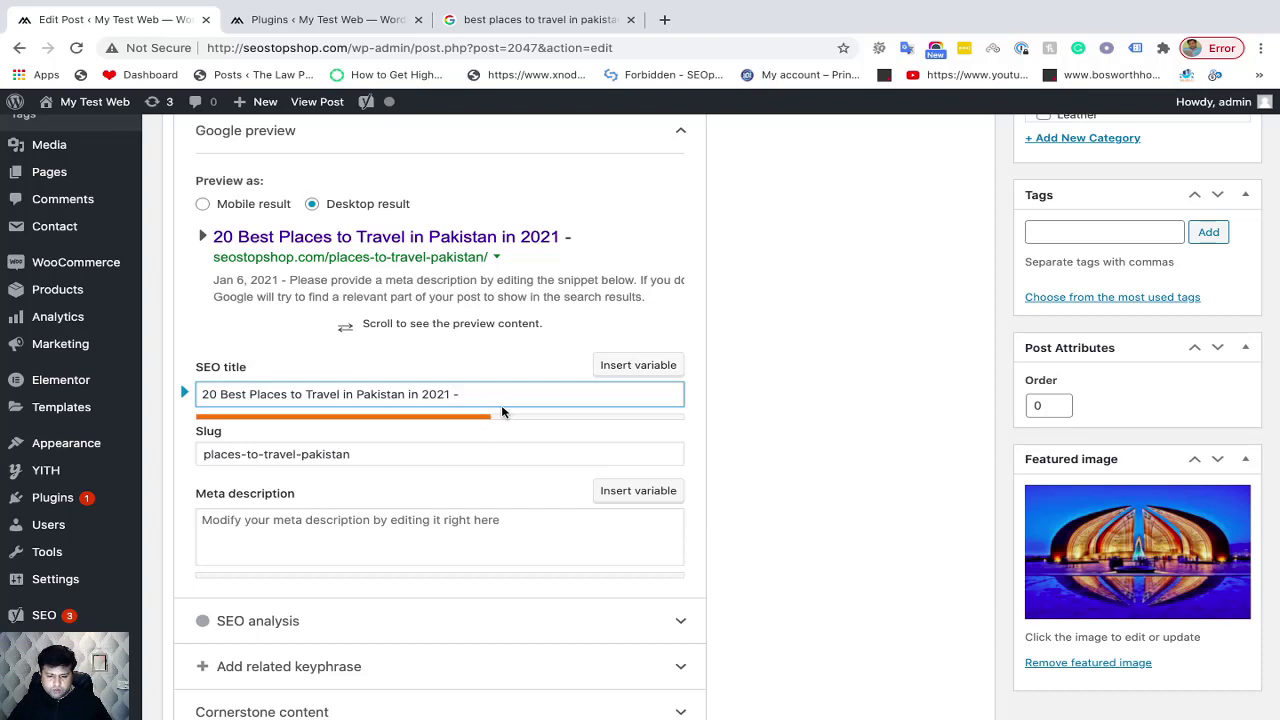
pyautogui.hotkey('ctrl', 'z')
pyautogui.click(607, 420)
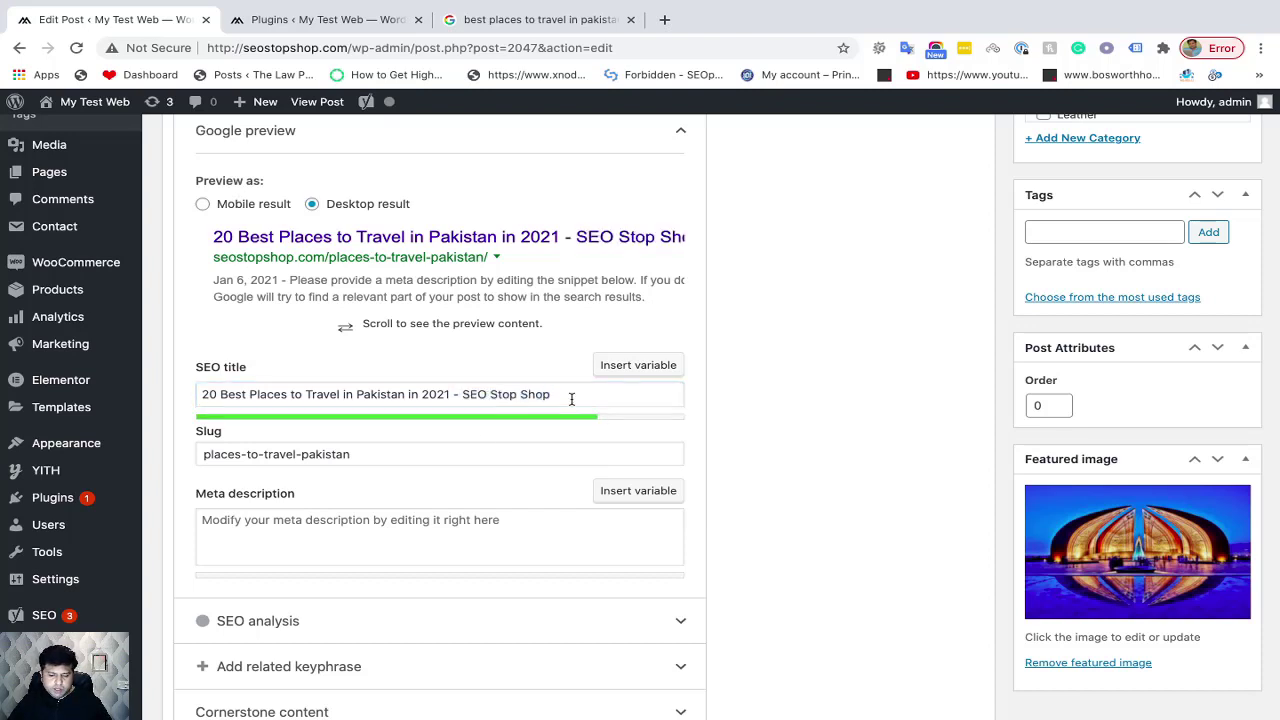
# Append long filler text to the SEO title to test its length bar, and delete the filler again
pyautogui.click(638, 391)
pyautogui.write('wdhqwldhqlkdhqwkldhwqlkdhqwl')
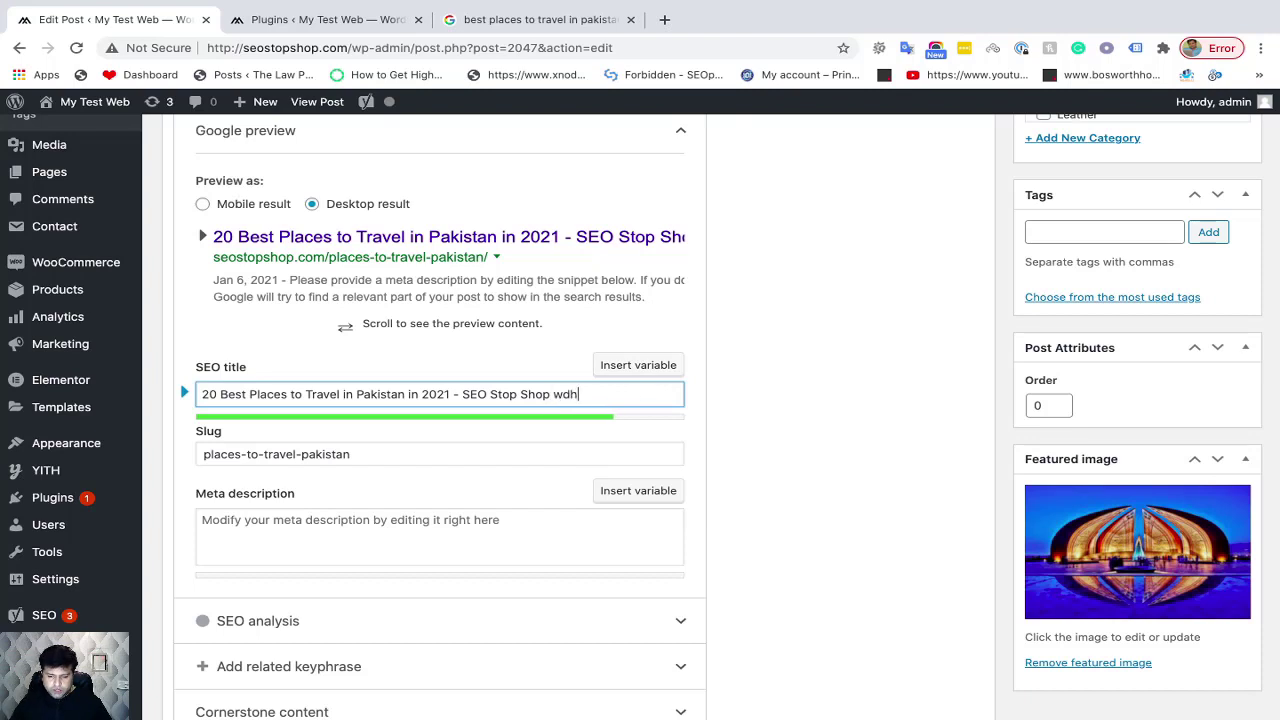
pyautogui.press('BackSpace')
pyautogui.press('BackSpace')
pyautogui.press('BackSpace')
pyautogui.press('BackSpace')
pyautogui.press('BackSpace')
pyautogui.press('BackSpace')
pyautogui.press('BackSpace')
pyautogui.press('BackSpace')
pyautogui.press('BackSpace')
pyautogui.press('BackSpace')
pyautogui.press('BackSpace')
pyautogui.press('BackSpace')
pyautogui.press('BackSpace')
pyautogui.press('BackSpace')
pyautogui.press('BackSpace')
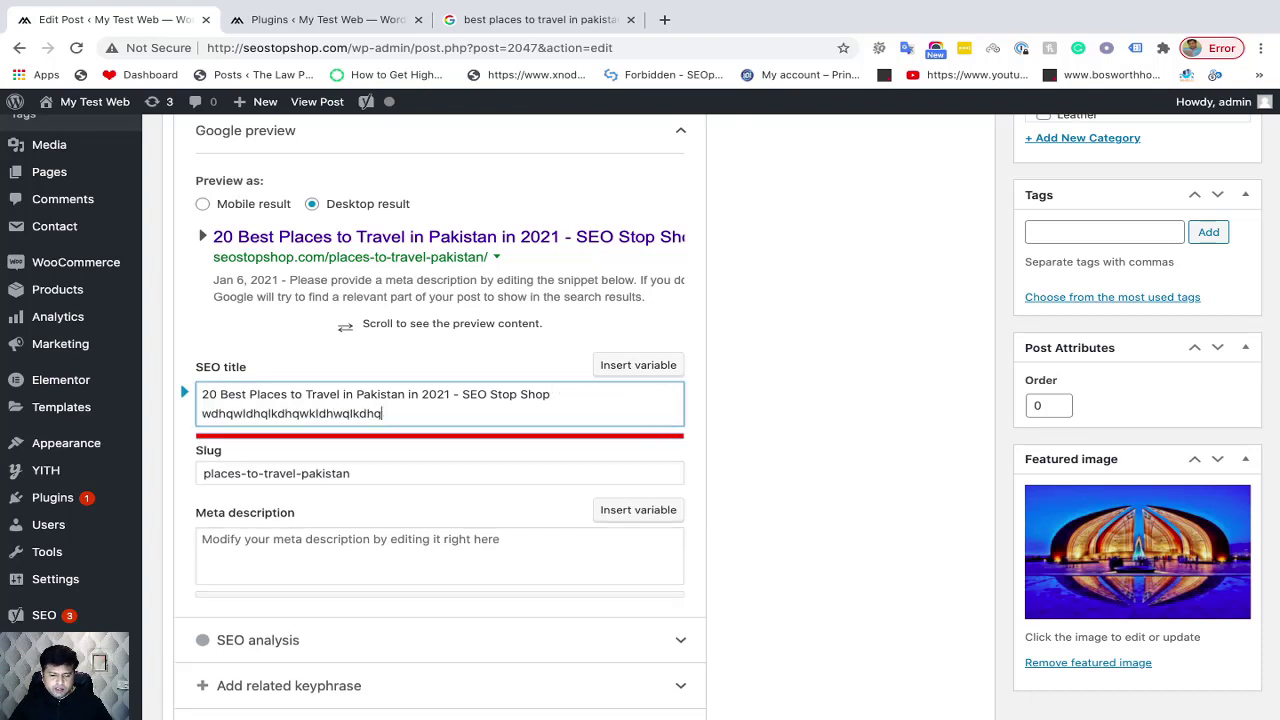
pyautogui.press('BackSpace')
pyautogui.press('BackSpace')
pyautogui.press('BackSpace')
pyautogui.press('BackSpace')
pyautogui.press('BackSpace')
pyautogui.press('BackSpace')
pyautogui.press('BackSpace')
pyautogui.press('BackSpace')
pyautogui.press('BackSpace')
pyautogui.press('BackSpace')
pyautogui.press('BackSpace')
pyautogui.press('BackSpace')
pyautogui.press('BackSpace')
pyautogui.press('BackSpace')
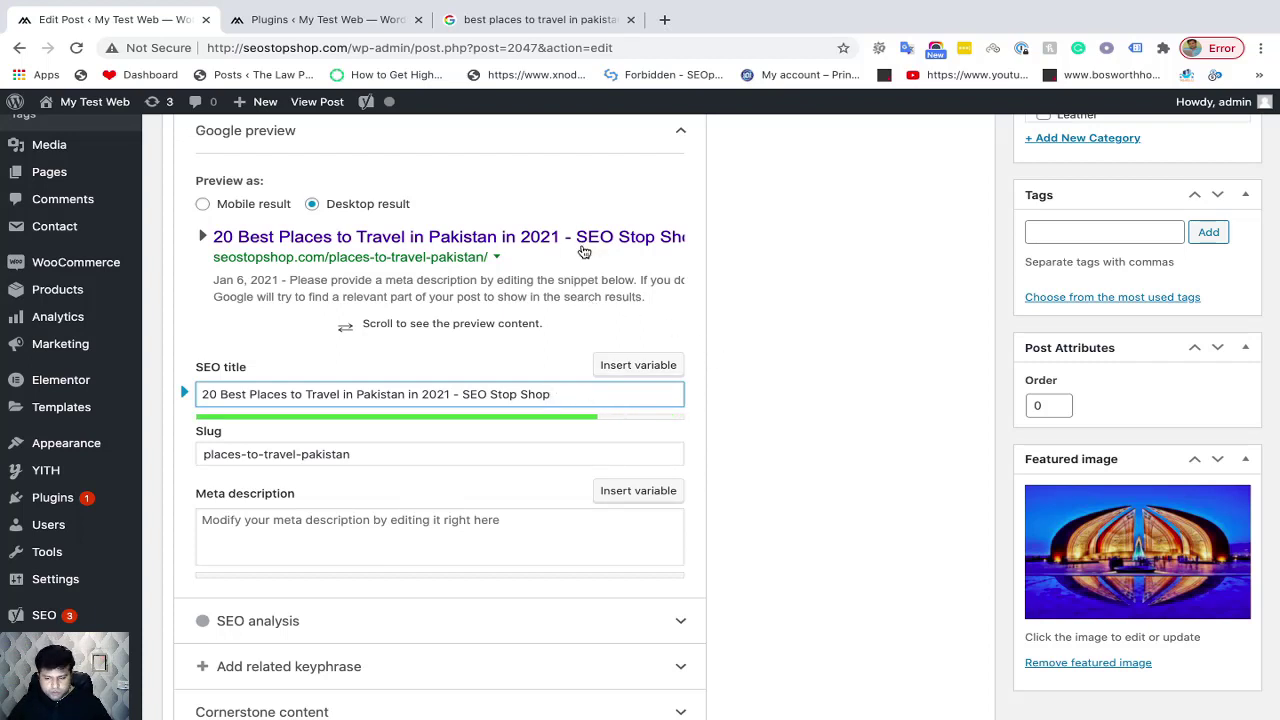
# Compare the mobile and desktop Google previews of the post and go to the empty meta description field
pyautogui.click(255, 210)
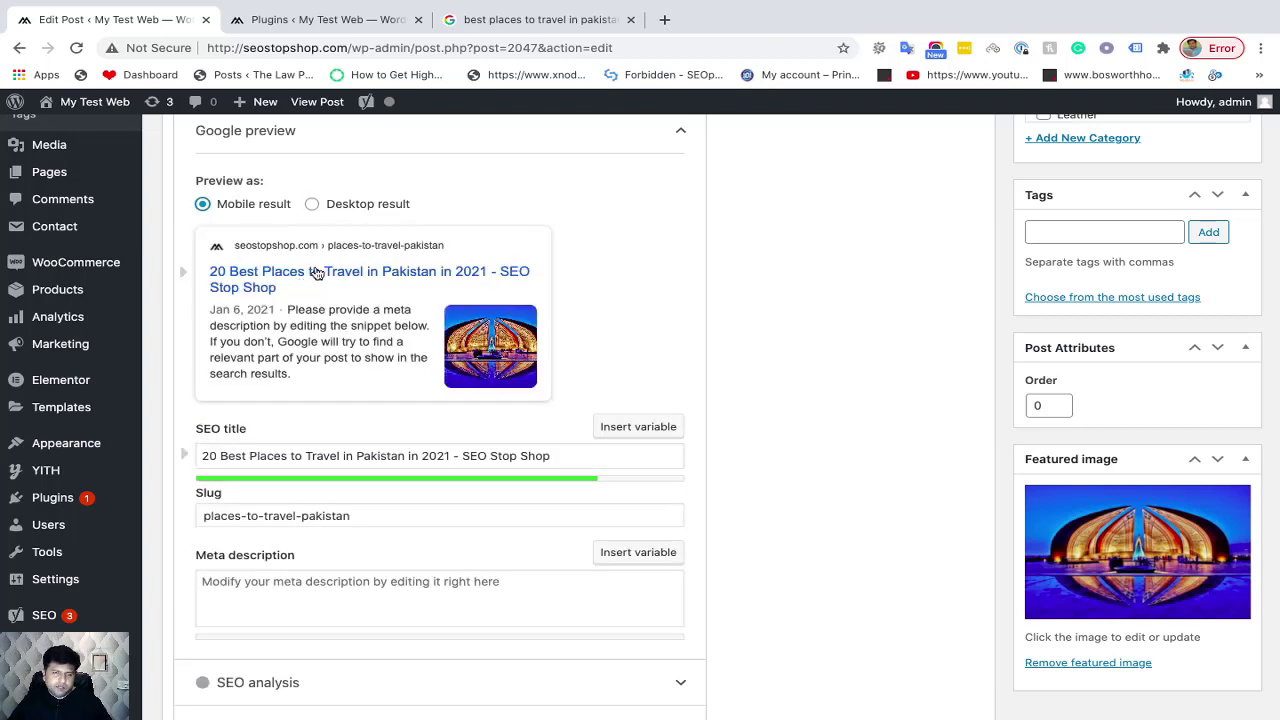
pyautogui.click(311, 205)
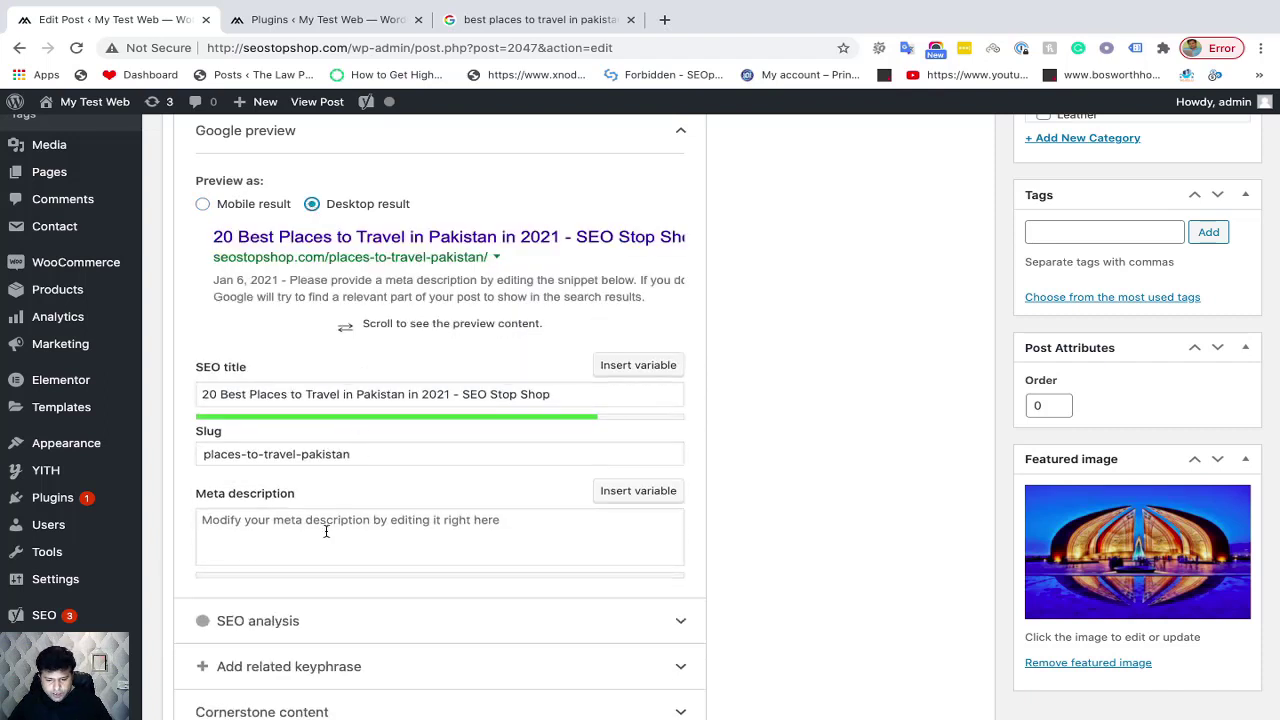
pyautogui.click(322, 533)
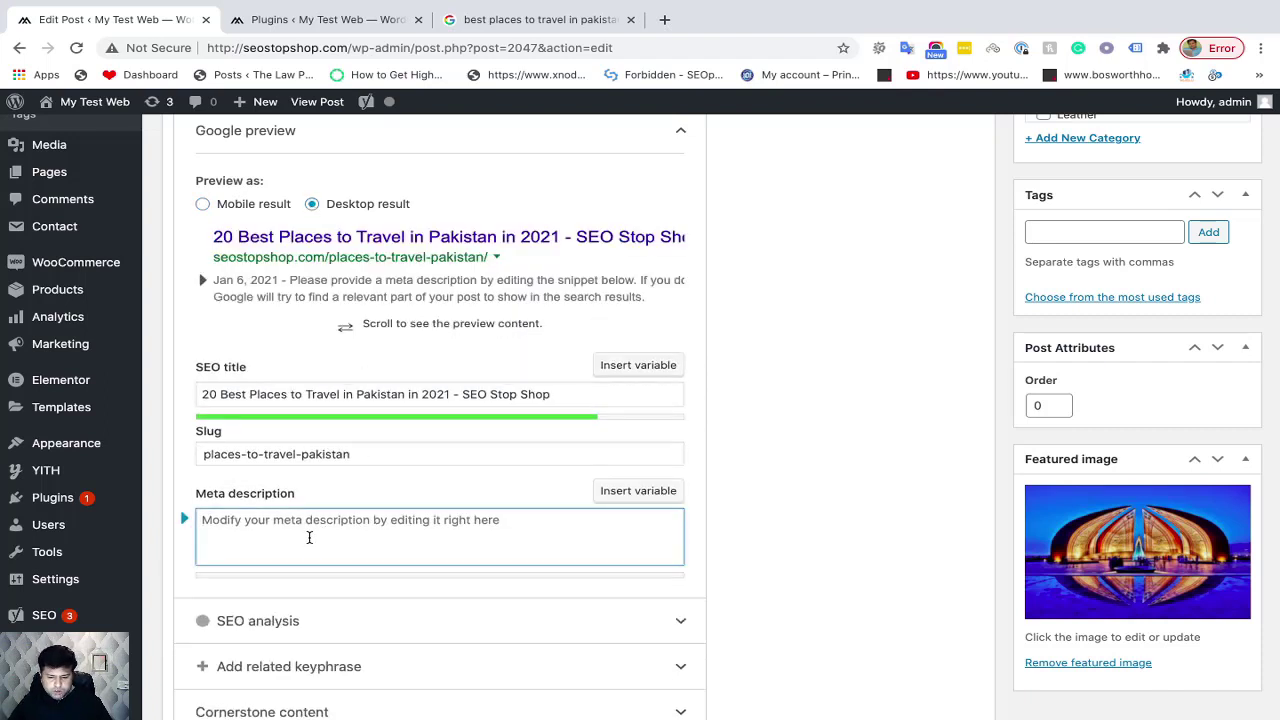
# Copy the complete SEO title and open google.com in a new browser tab
pyautogui.tripleClick(365, 393)
pyautogui.hotkey('ctrl', 'c')
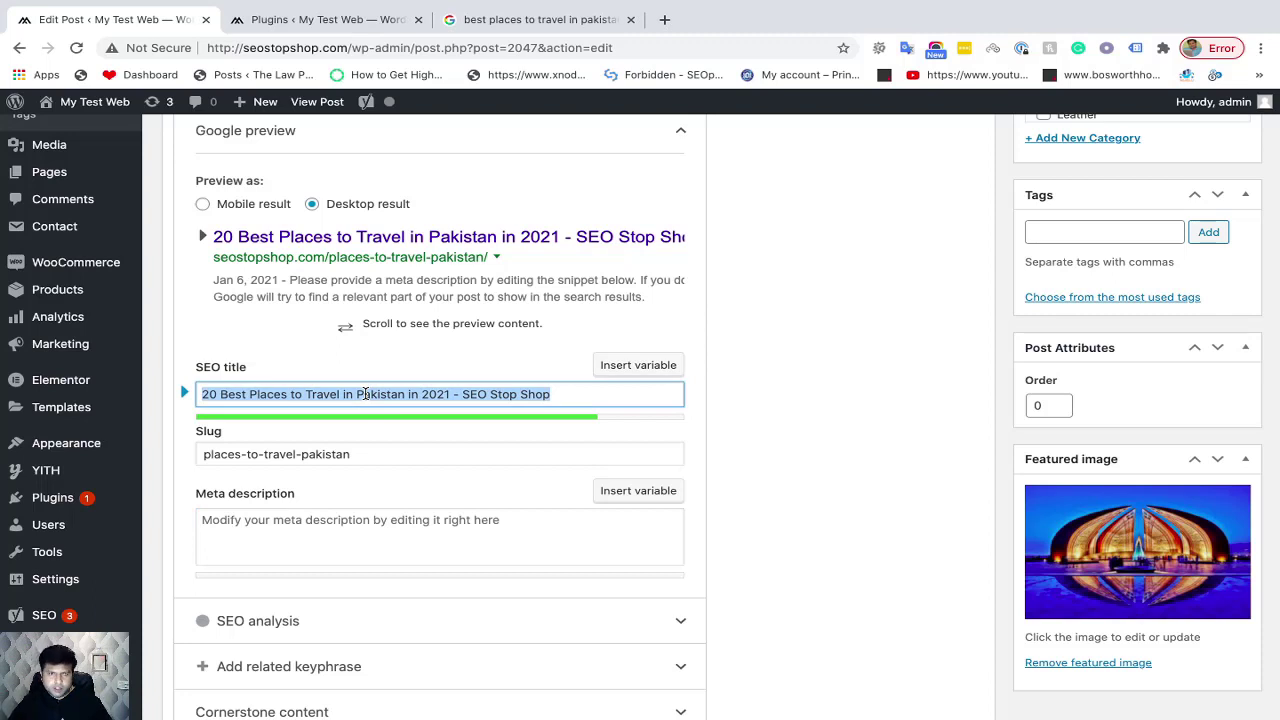
pyautogui.hotkey('ctrl', 't')
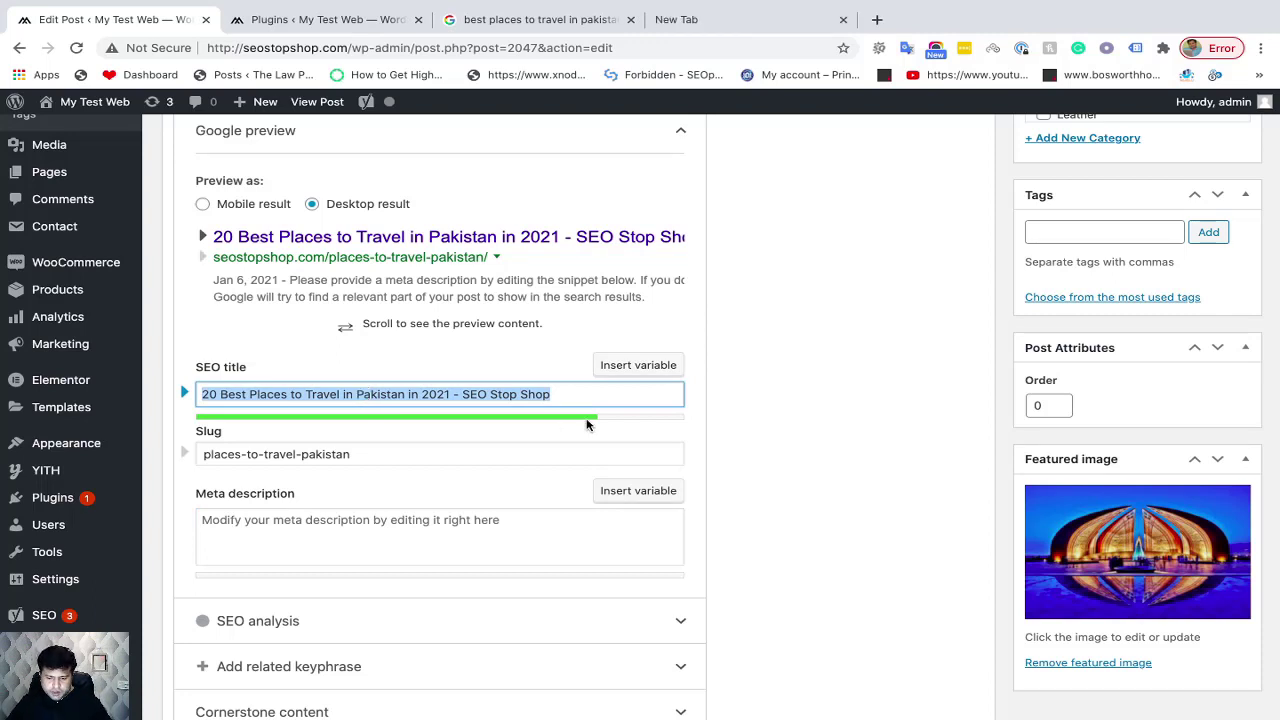
pyautogui.click(690, 19)
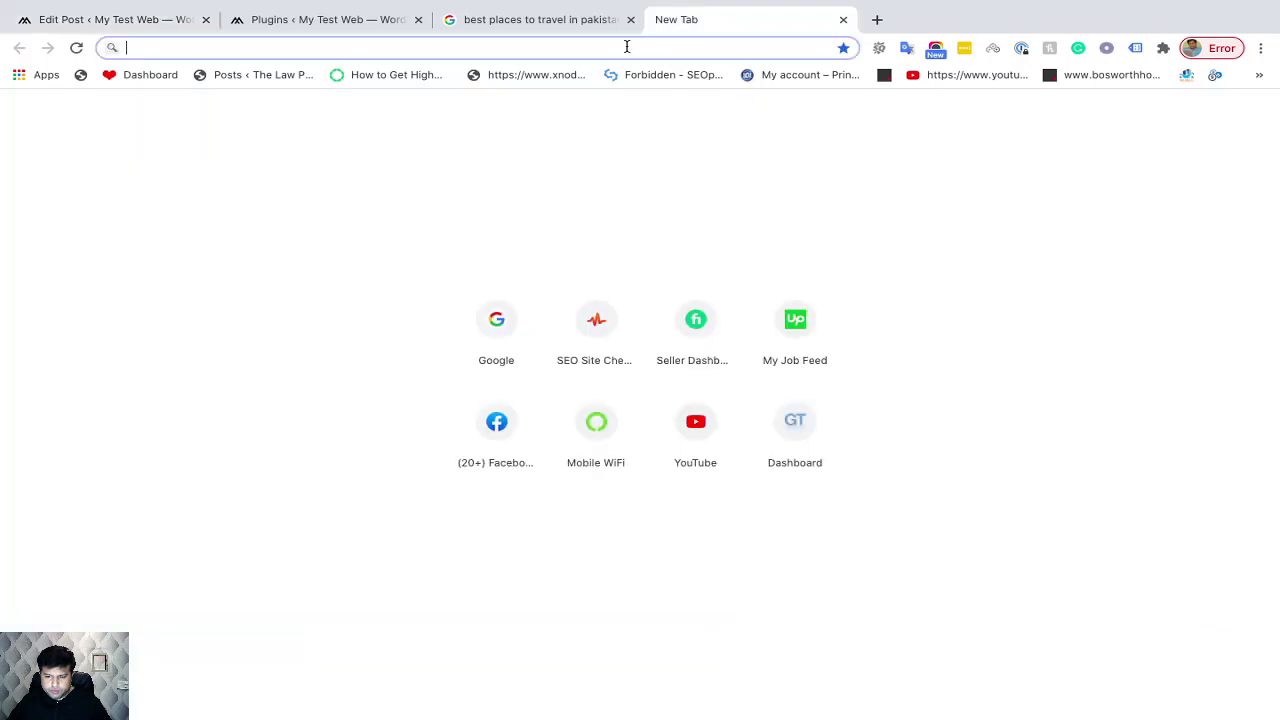
pyautogui.write('google.com')
pyautogui.press('Return')
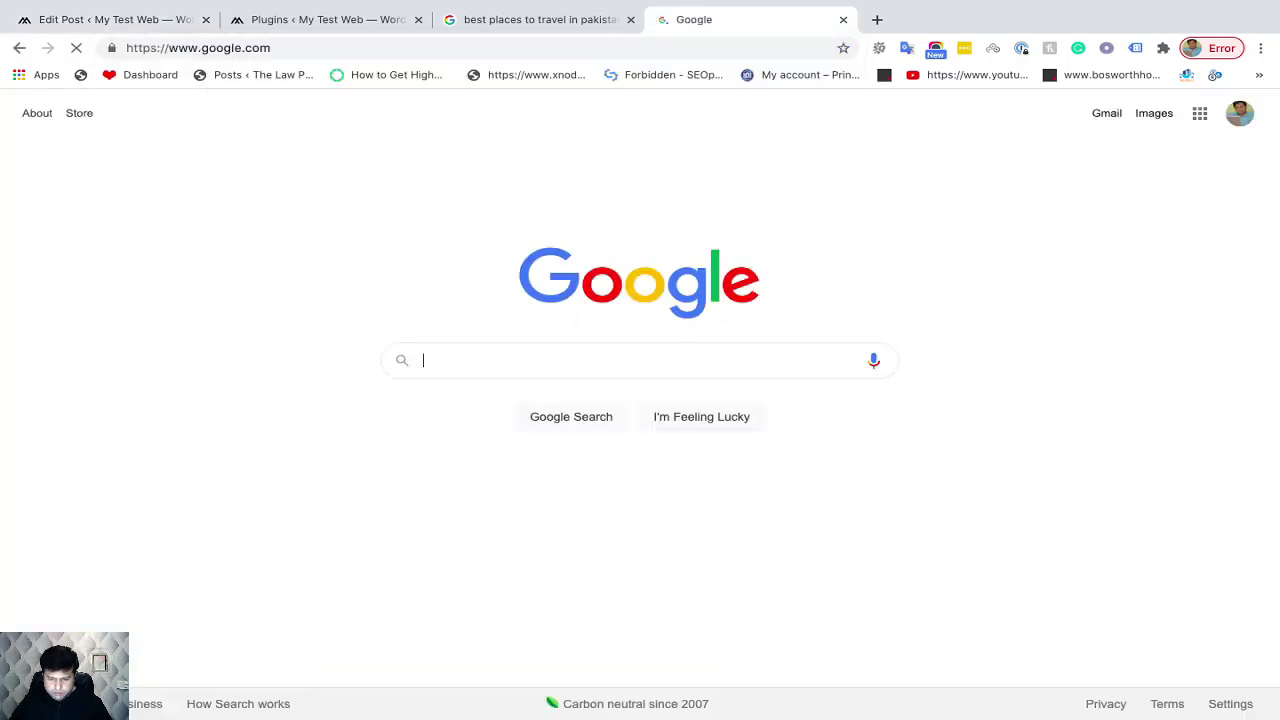
# Search Google for "online character counter" and open the Online Character Count Tool result
pyautogui.write('Online chracy')
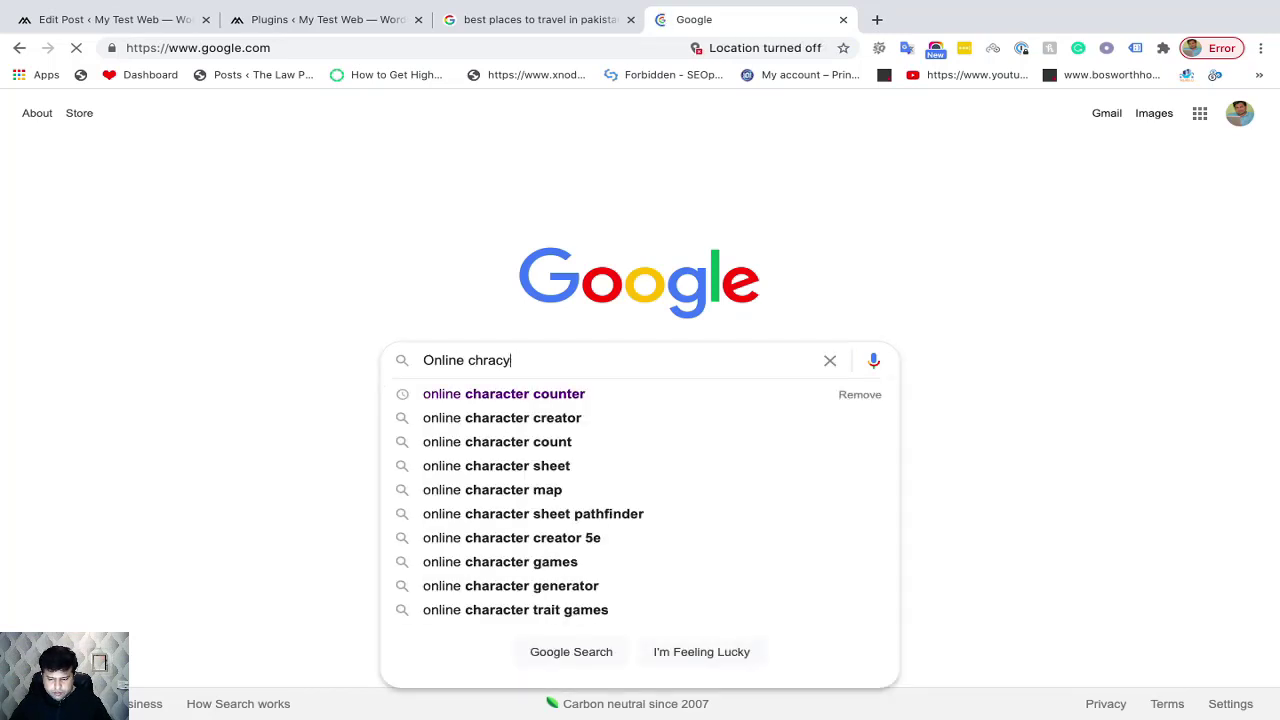
pyautogui.write(' test')
pyautogui.press('BackSpace')
pyautogui.press('BackSpace')
pyautogui.press('BackSpace')
pyautogui.press('BackSpace')
pyautogui.press('BackSpace')
pyautogui.press('BackSpace')
pyautogui.press('BackSpace')
pyautogui.press('BackSpace')
pyautogui.press('BackSpace')
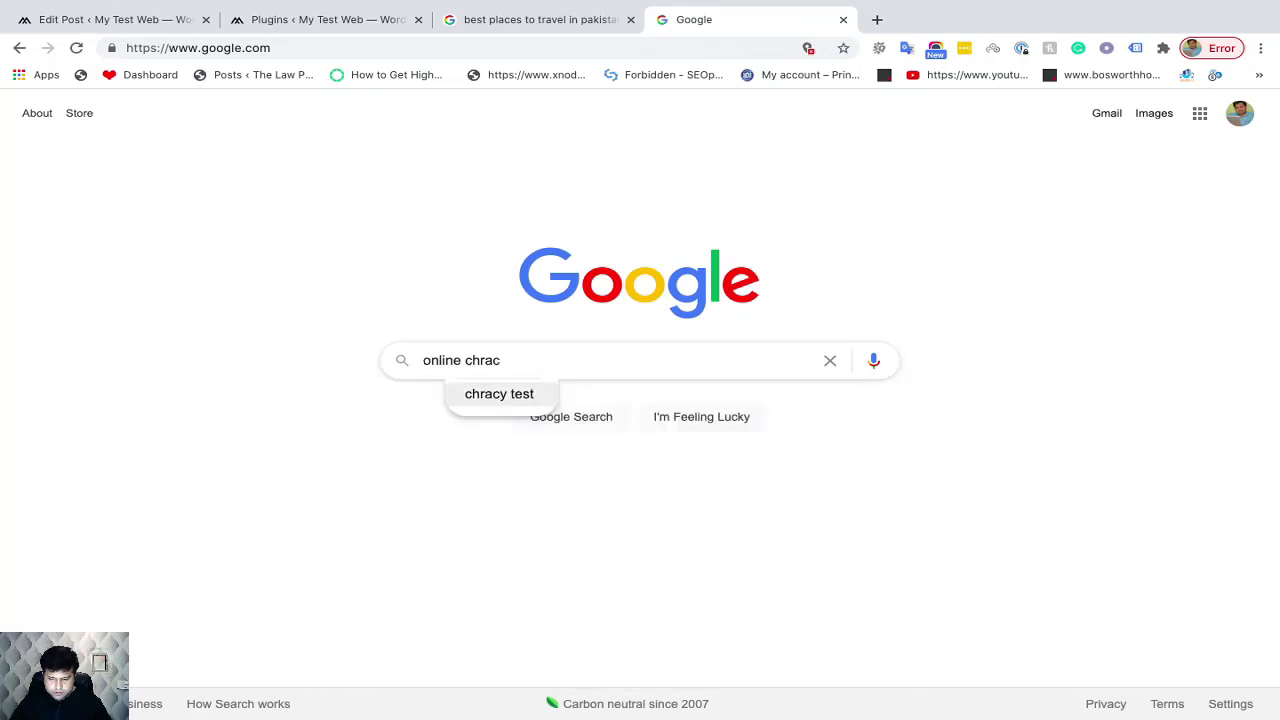
pyautogui.press('Down')
pyautogui.press('Return')
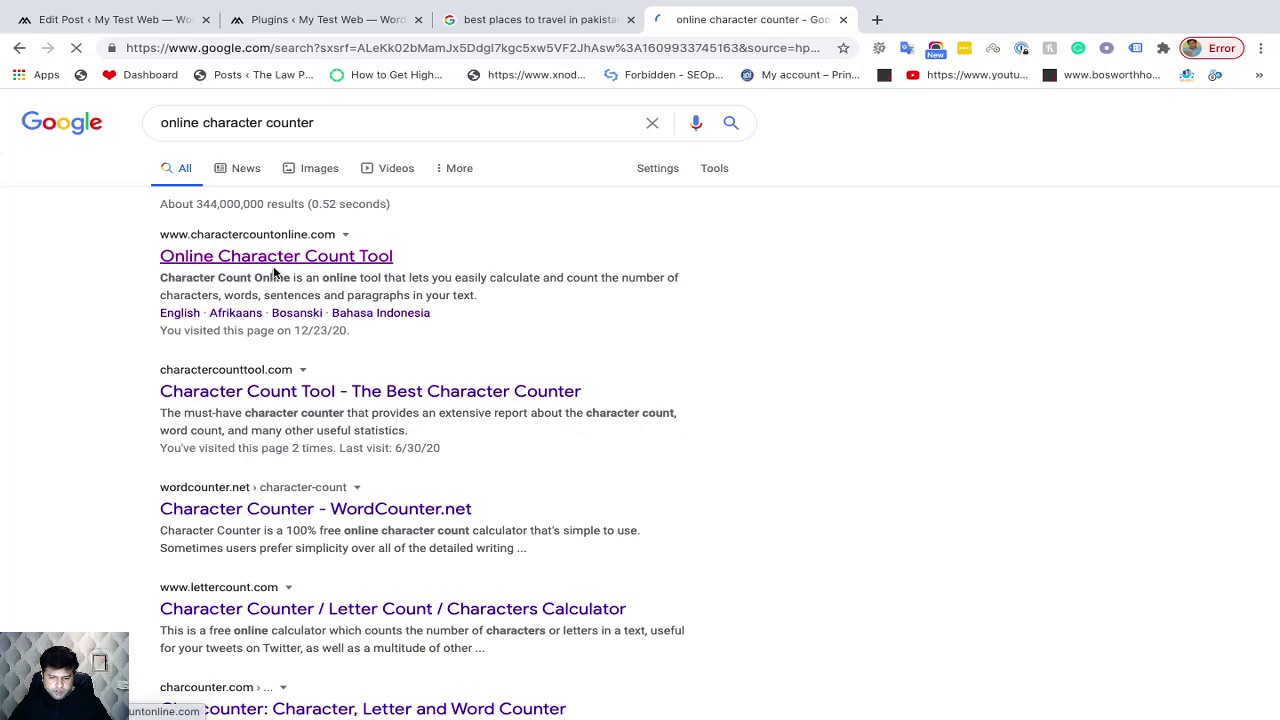
pyautogui.click(273, 257)
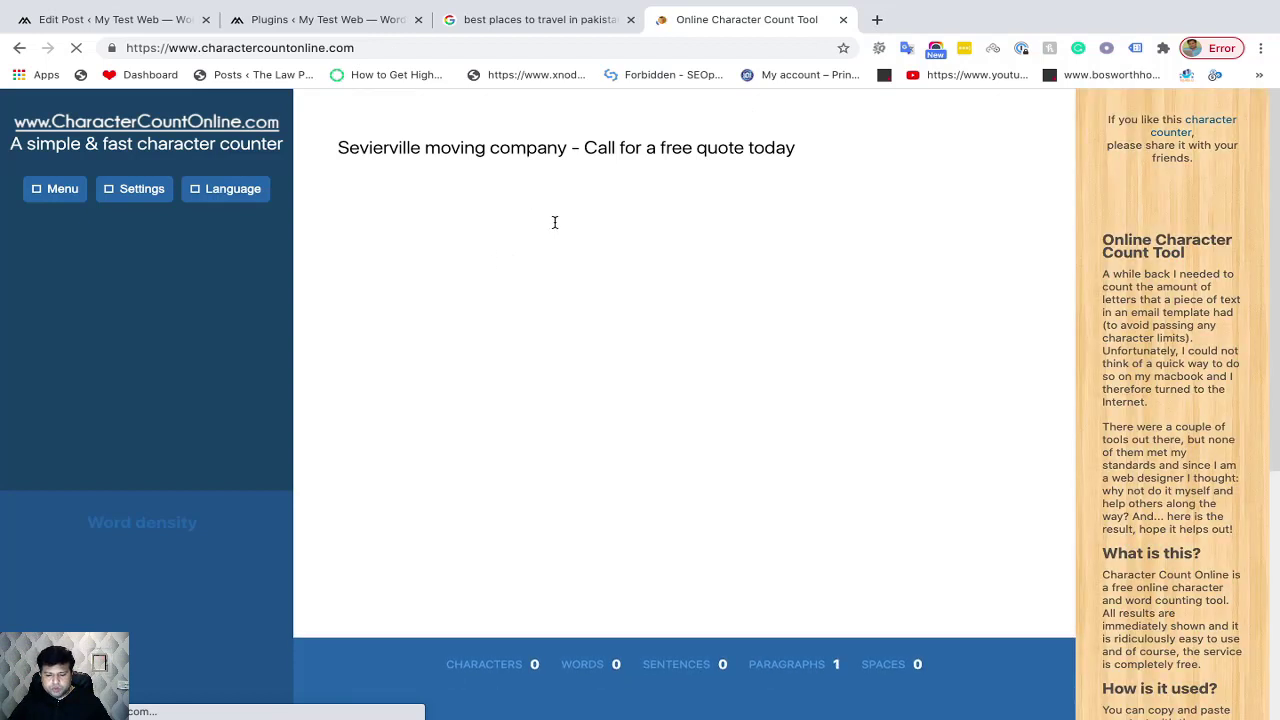
# Replace the sample text in the character counter with the copied SEO title and check its character count
pyautogui.click(487, 147)
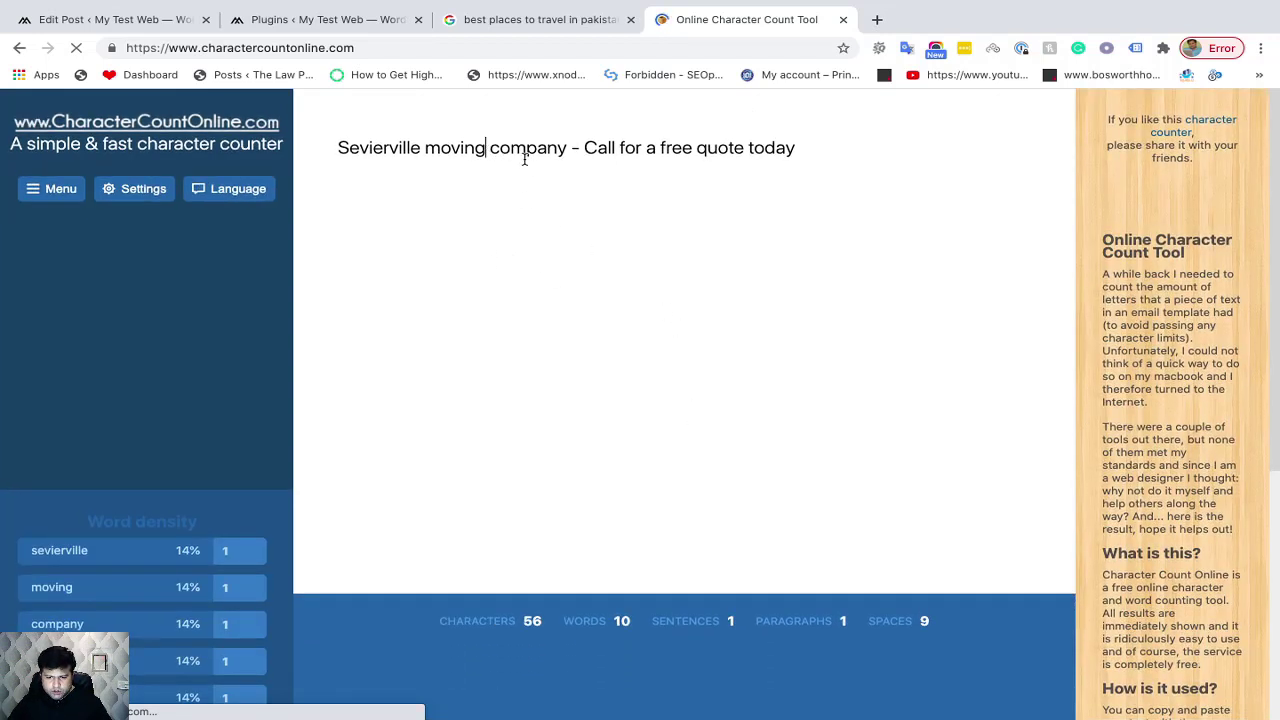
pyautogui.hotkey('ctrl', 'a')
pyautogui.press('BackSpace')
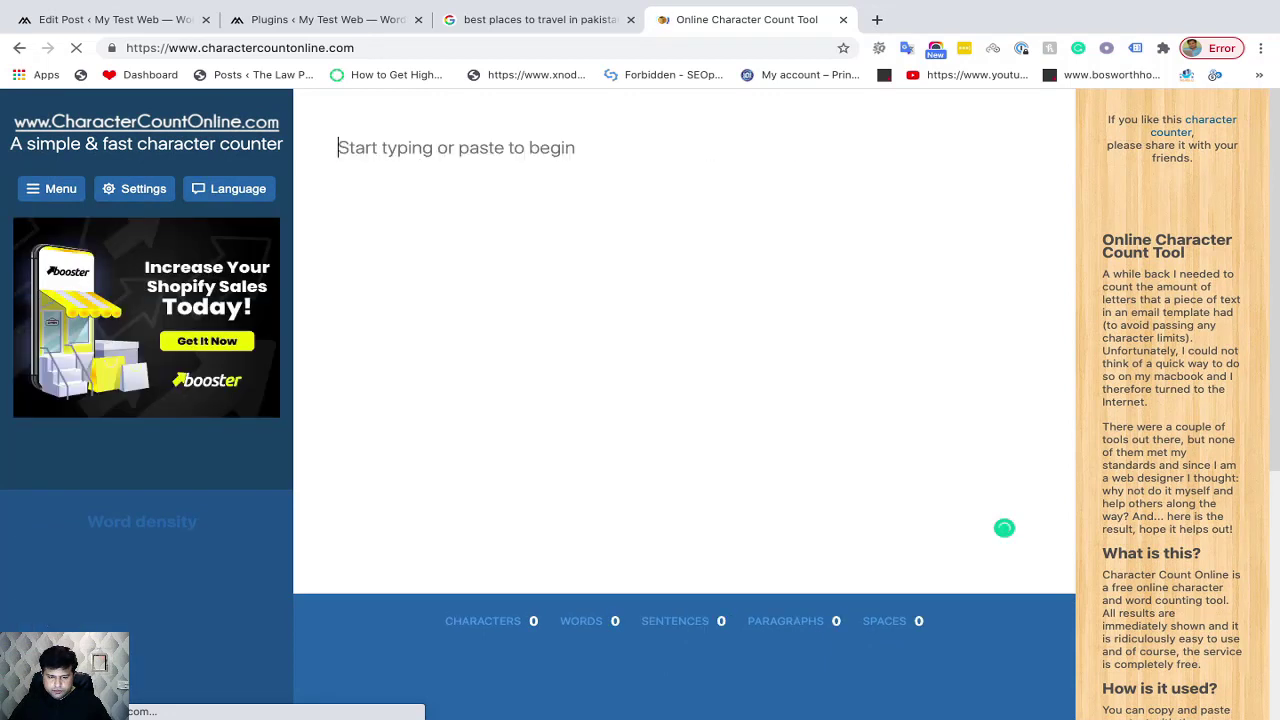
pyautogui.hotkey('ctrl', 'v')
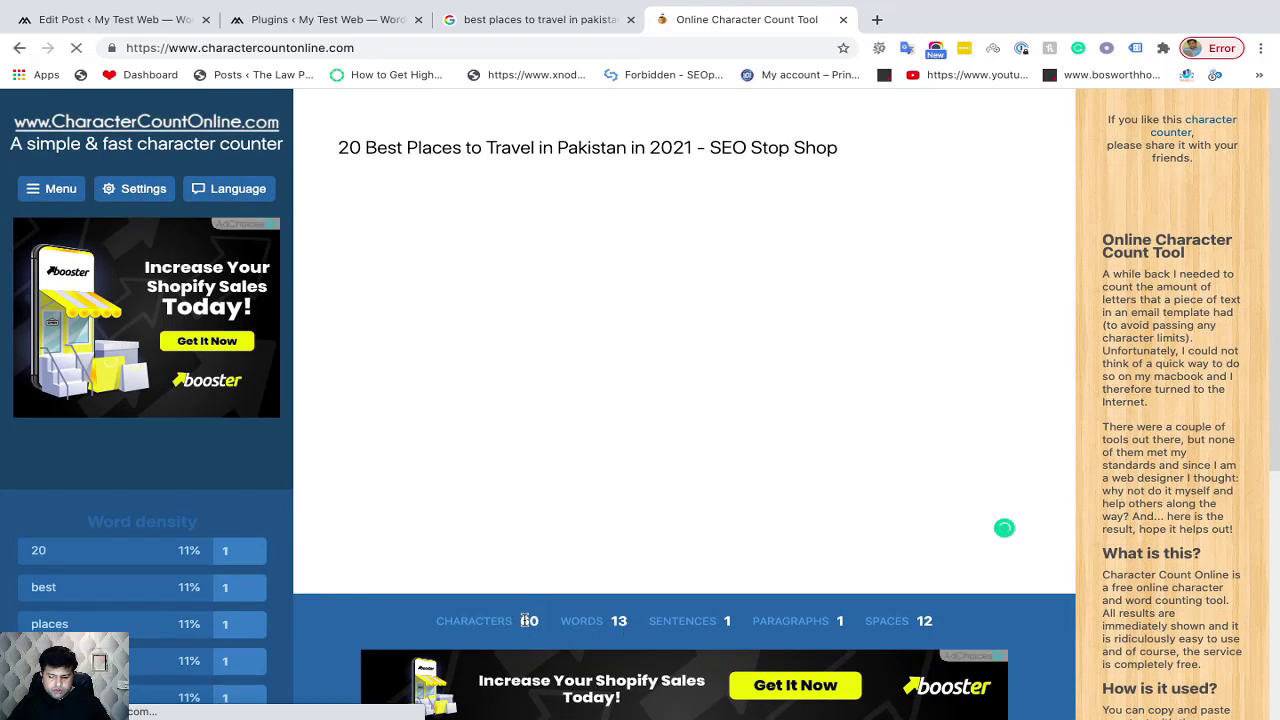
pyautogui.moveTo(518, 620); pyautogui.dragTo(540, 624)
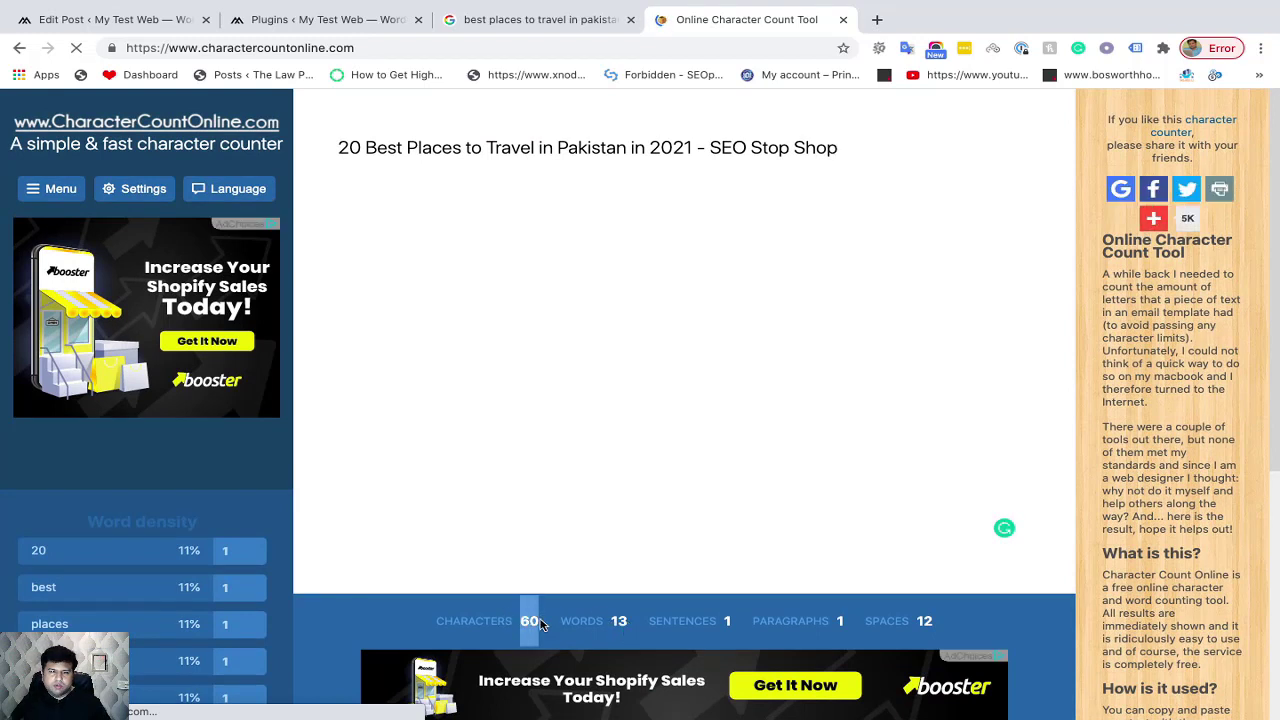
# Return to the post being edited and paste the copied SEO title into the empty meta description
pyautogui.click(320, 22)
pyautogui.click(135, 24)
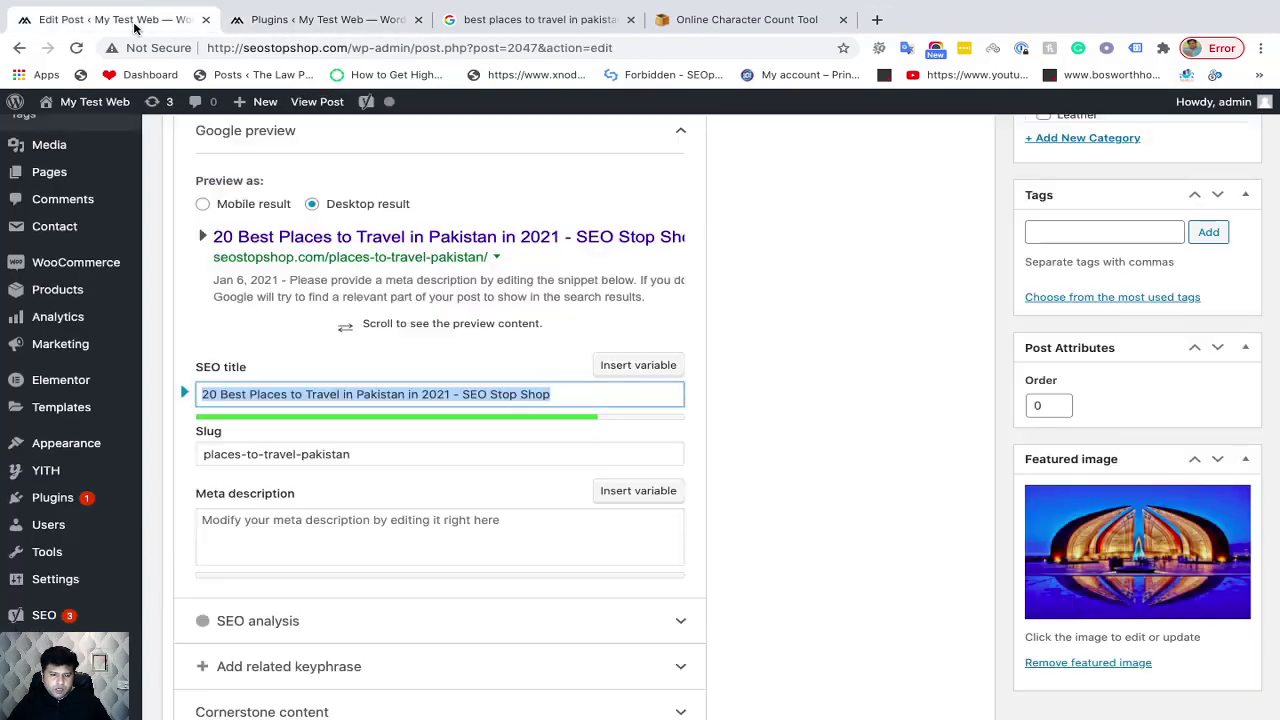
pyautogui.click(342, 536)
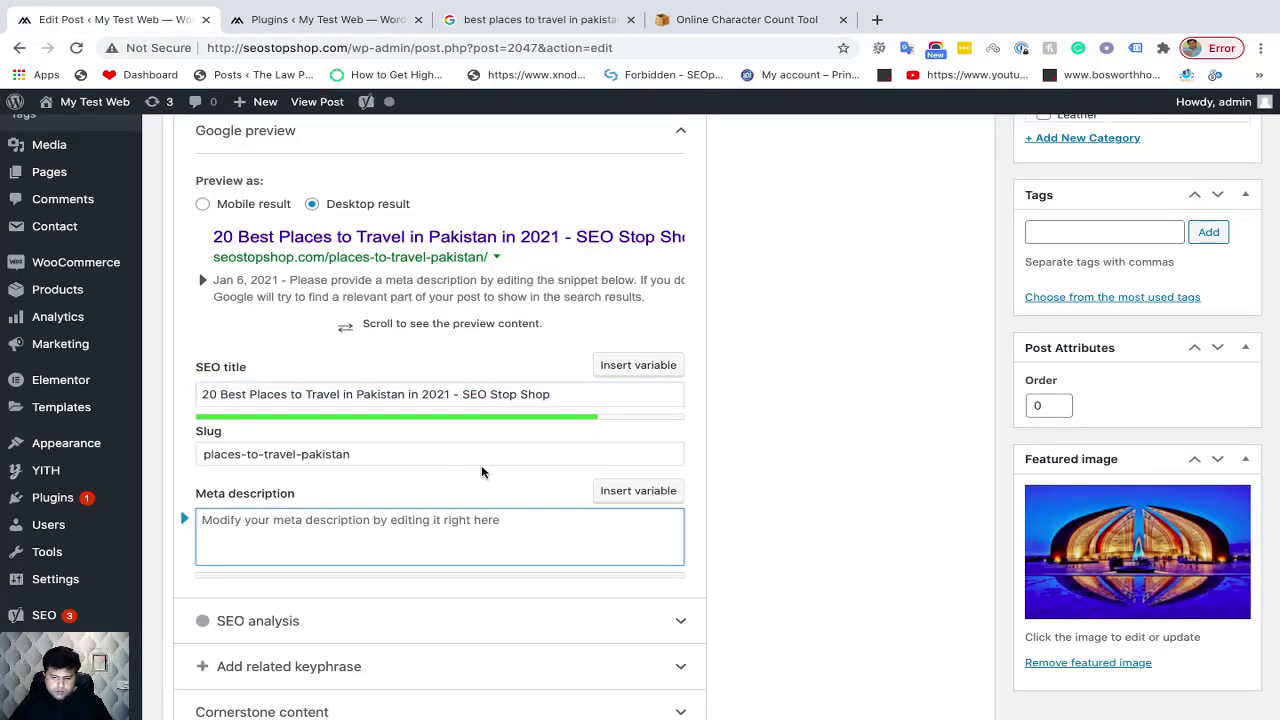
pyautogui.click(808, 457)
pyautogui.click(331, 527)
pyautogui.hotkey('ctrl', 'v')
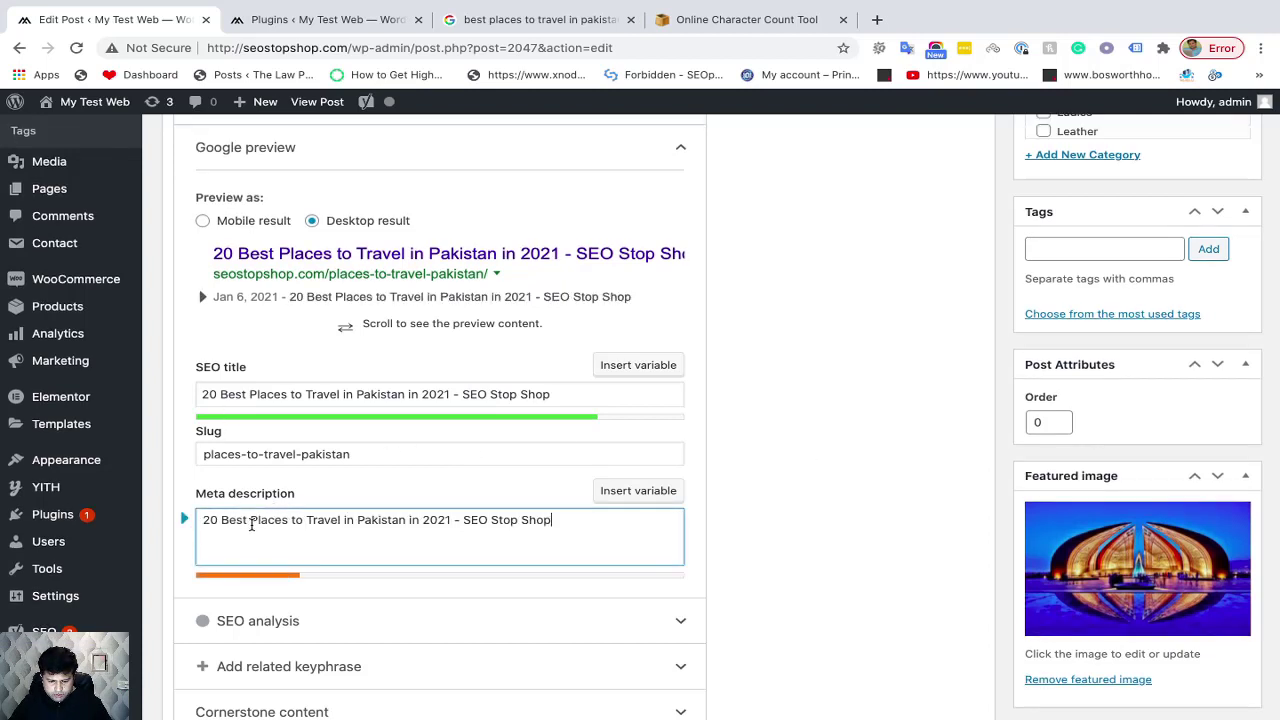
# Change "Best", "Places" and "Travel" in the meta description to lowercase initials
pyautogui.doubleClick(225, 519)
pyautogui.write('best')
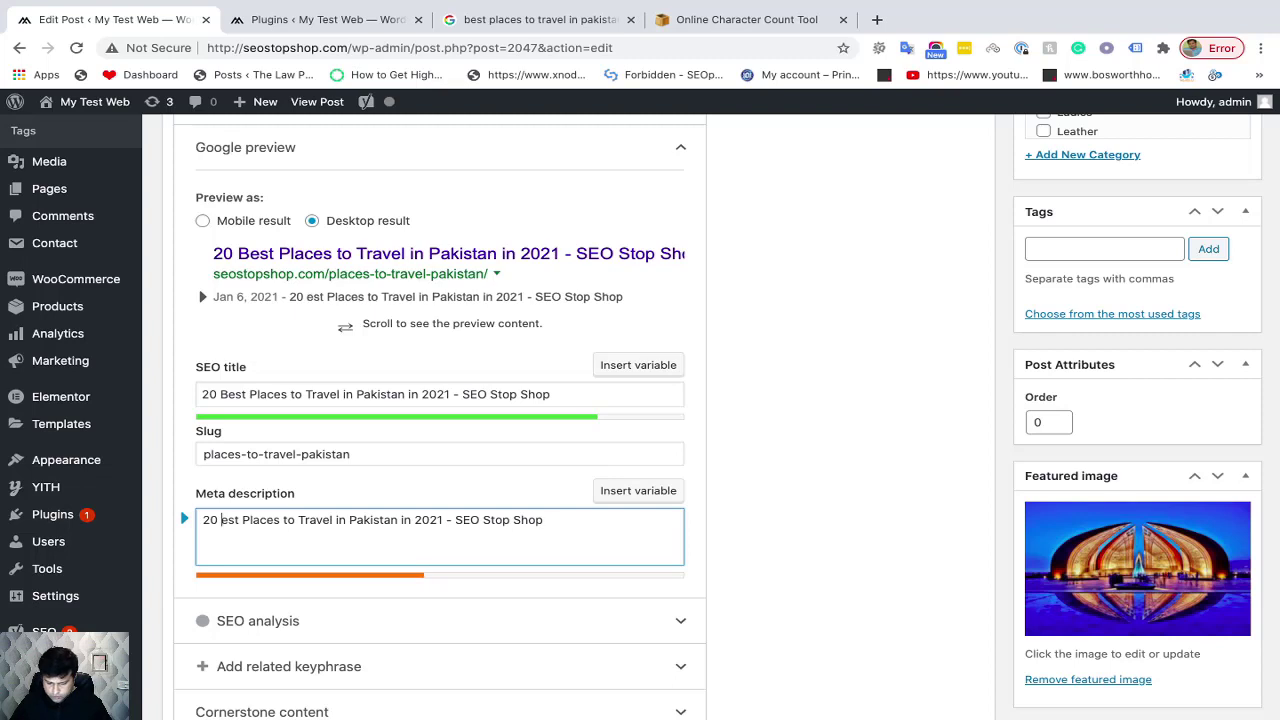
pyautogui.press('BackSpace')
pyautogui.write('p')
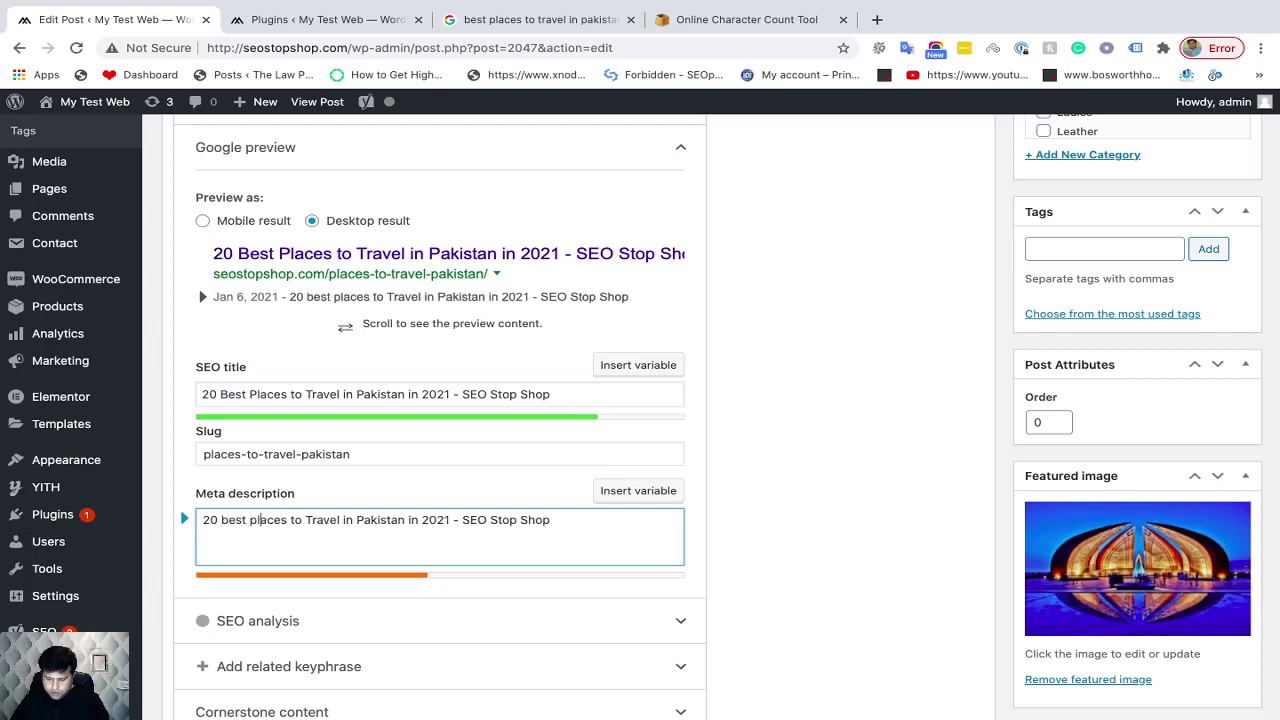
pyautogui.press('BackSpace')
pyautogui.write('t')
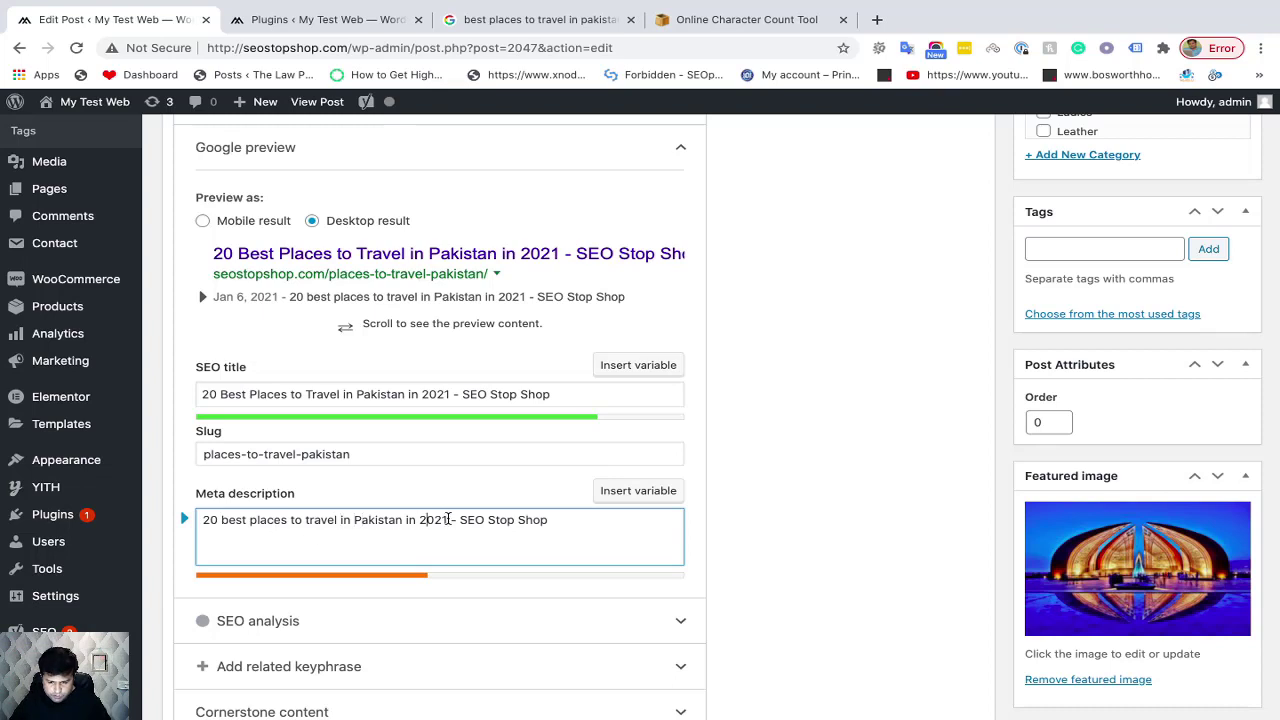
# Remove "- SEO Stop Shop" from the end of the meta description so it ends with "2021"
pyautogui.click(649, 564)
pyautogui.press('BackSpace')
pyautogui.press('BackSpace')
pyautogui.press('BackSpace')
pyautogui.press('BackSpace')
pyautogui.press('BackSpace')
pyautogui.press('BackSpace')
pyautogui.press('BackSpace')
pyautogui.press('BackSpace')
pyautogui.press('BackSpace')
pyautogui.press('BackSpace')
pyautogui.press('BackSpace')
pyautogui.press('BackSpace')
pyautogui.press('BackSpace')
pyautogui.press('BackSpace')
pyautogui.press('BackSpace')
pyautogui.press('BackSpace')
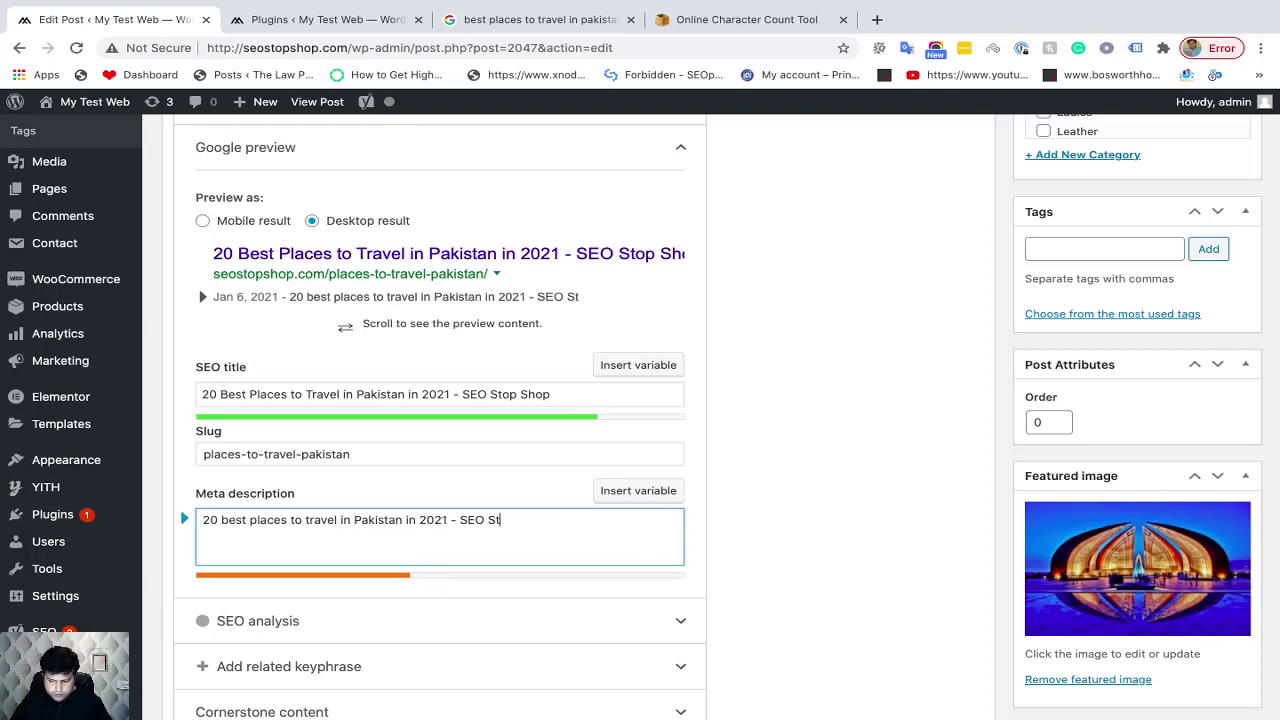
pyautogui.write('1')
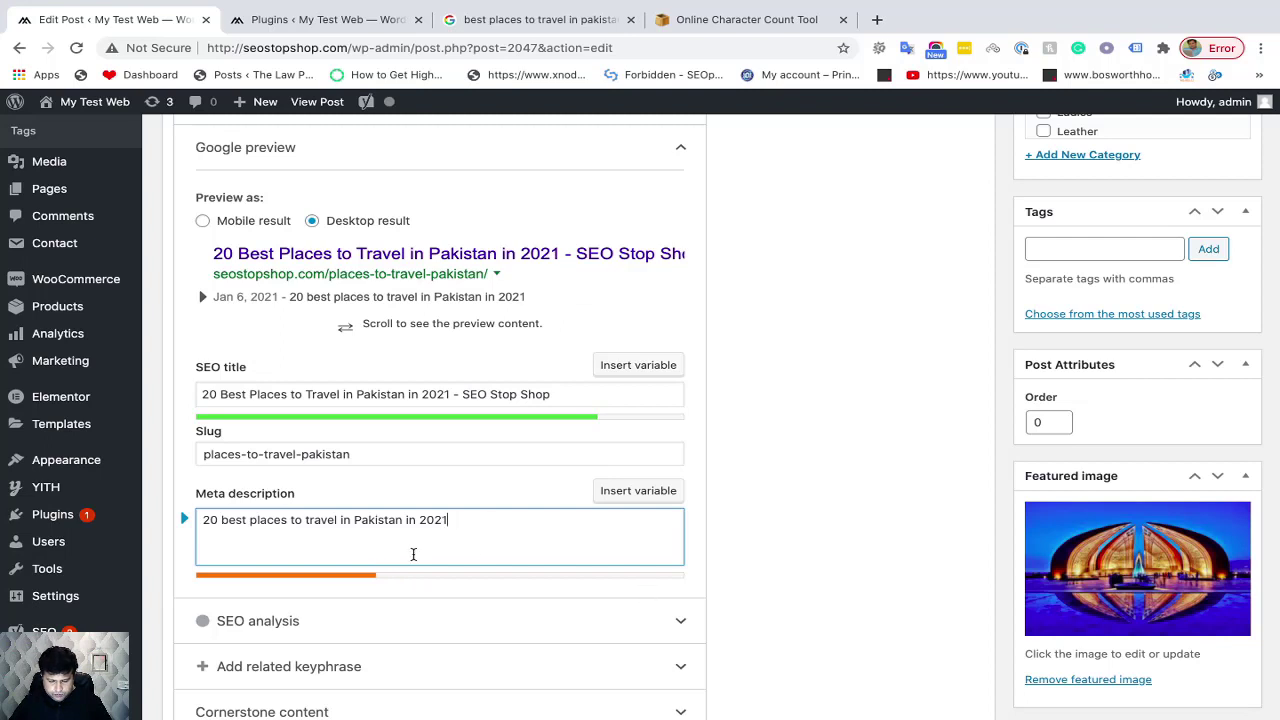
# Insert "Here is a list of" at the start of the meta description, before "20 best places"
pyautogui.click(201, 519)
pyautogui.write('Here i')
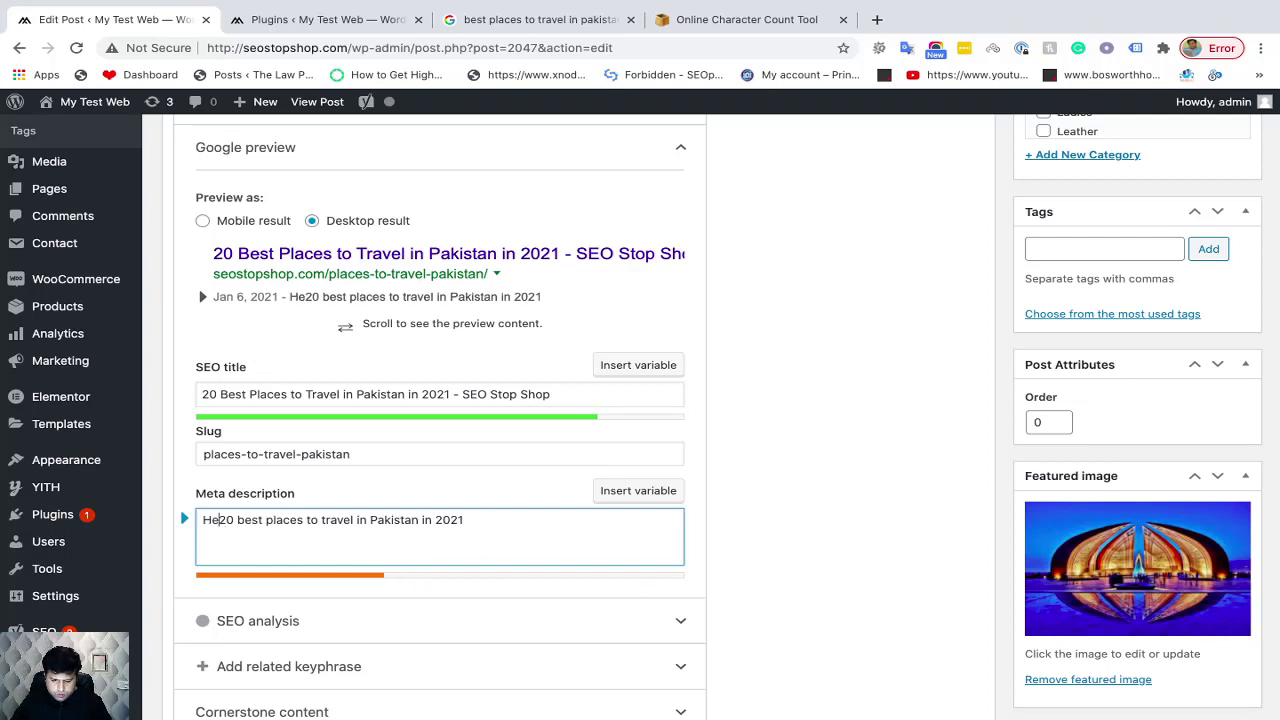
pyautogui.write('s a los20 best')
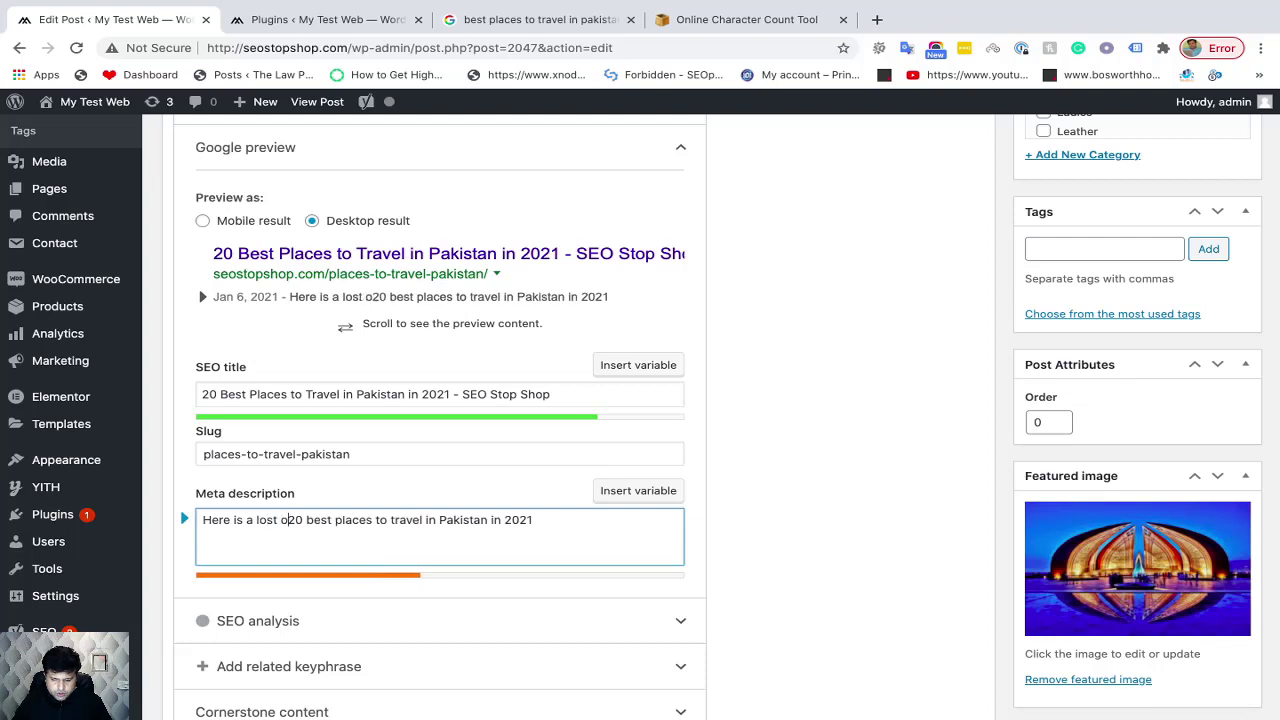
pyautogui.press('BackSpace')
pyautogui.press('BackSpace')
pyautogui.press('BackSpace')
pyautogui.write('ist of')
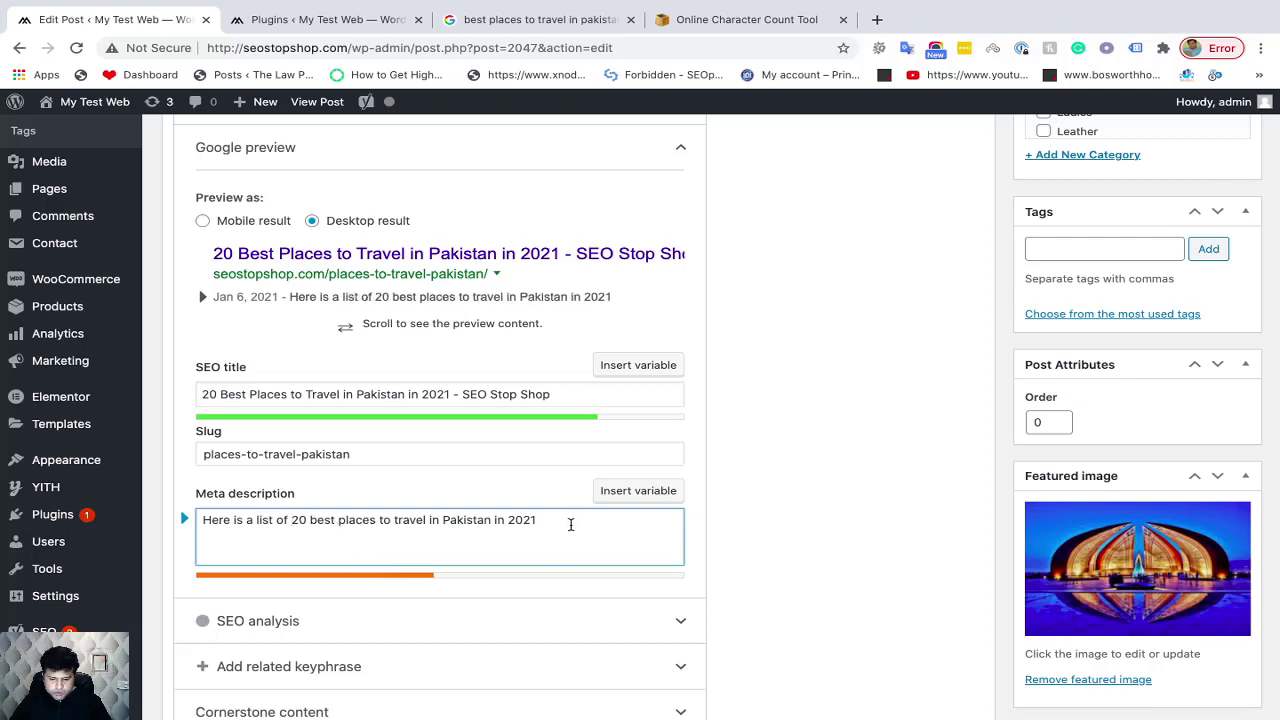
# Append "we have compiled for those who are planning their visit." to the meta description
pyautogui.click(549, 520)
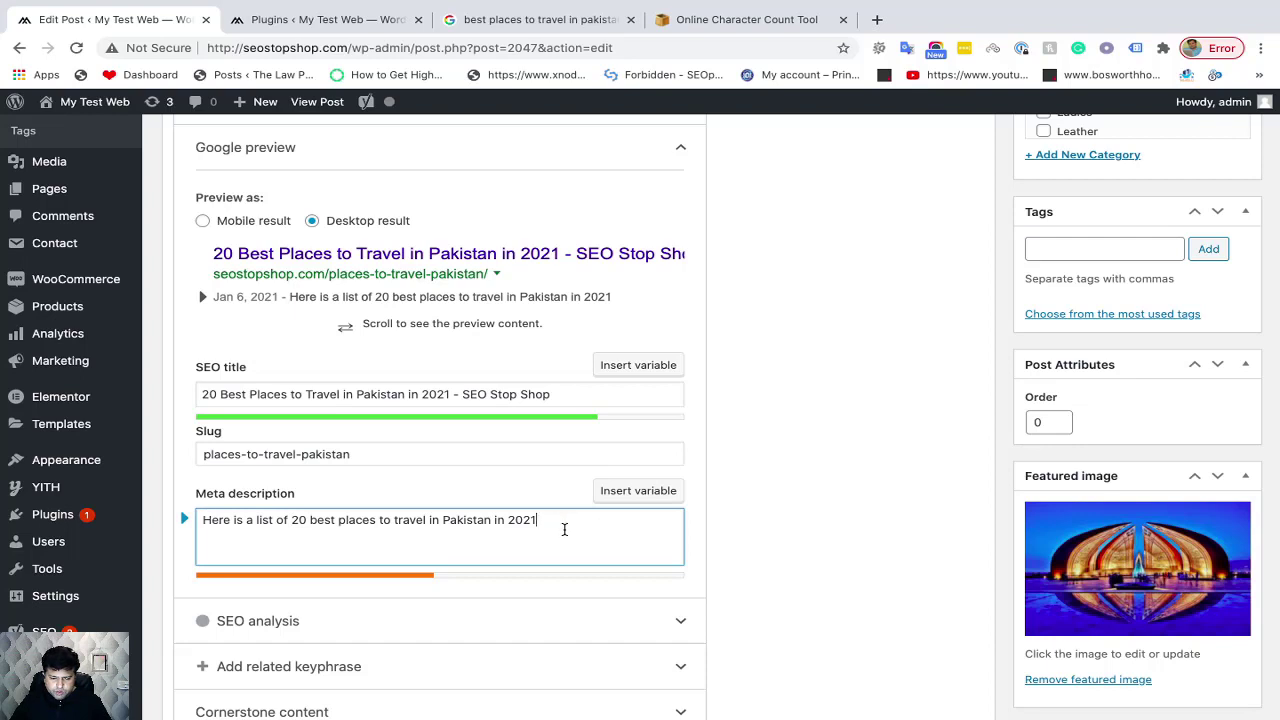
pyautogui.write('we have com')
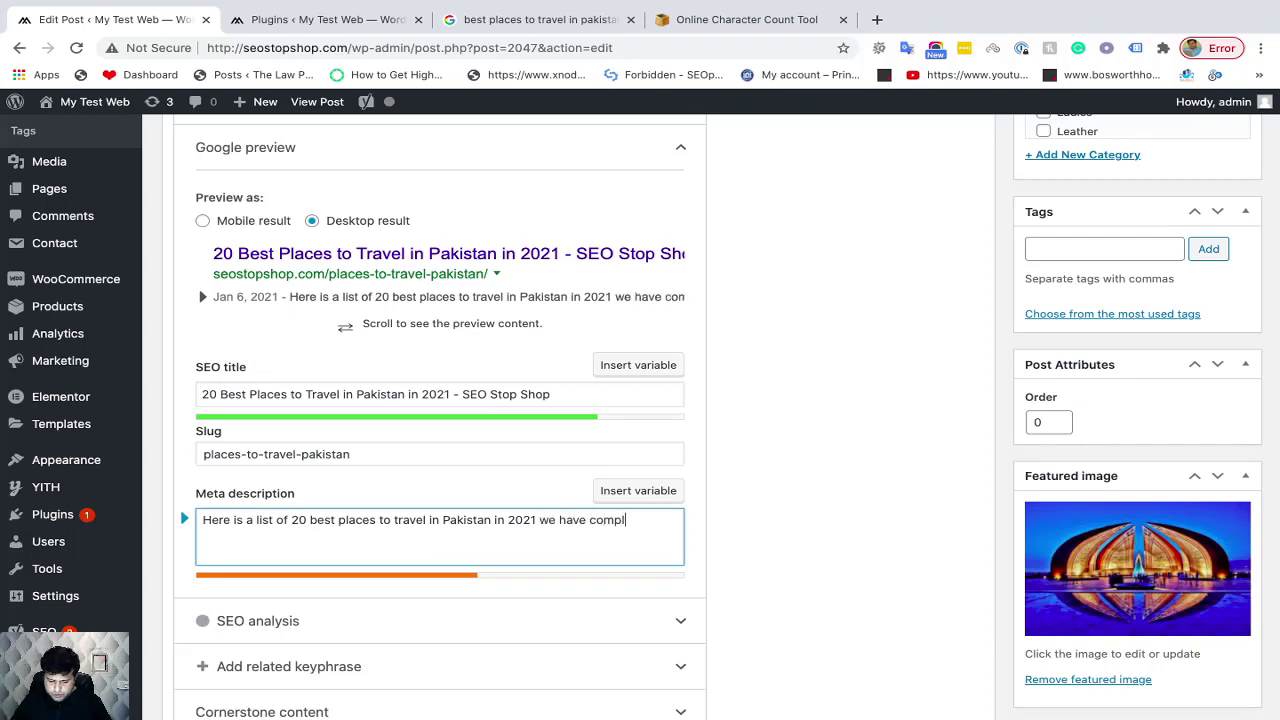
pyautogui.write('piled forr')
pyautogui.write('hos')
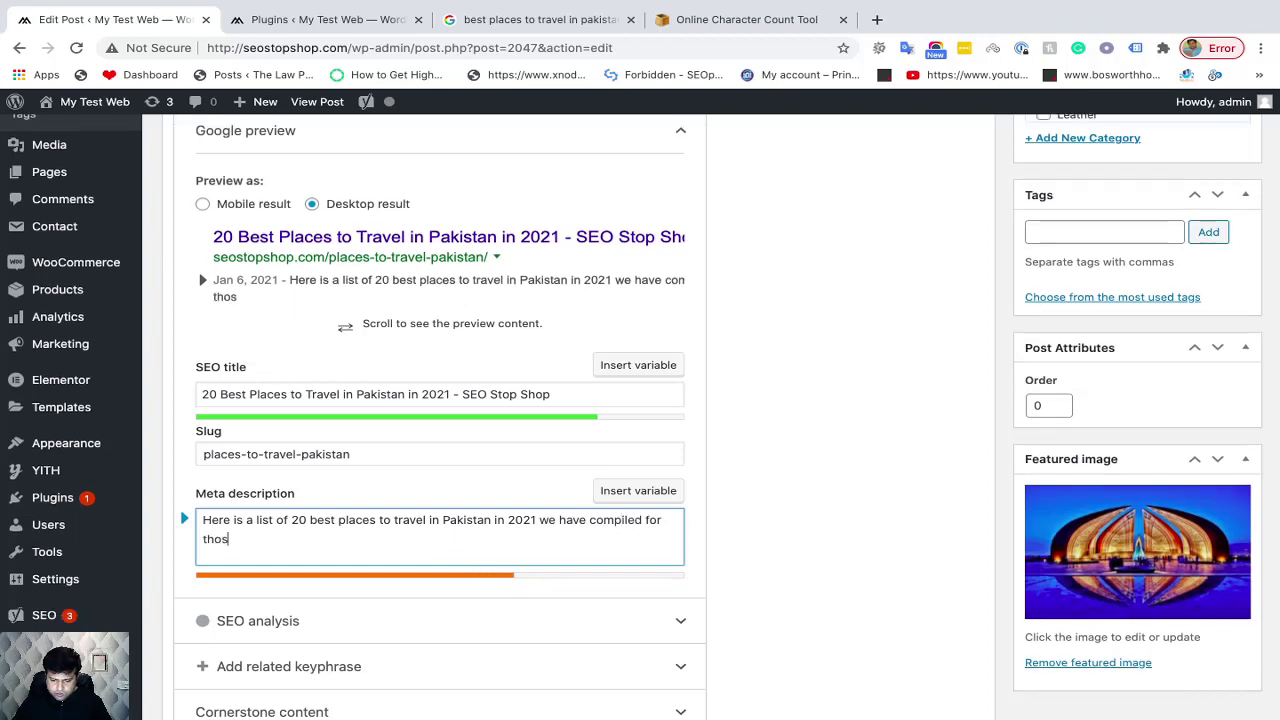
pyautogui.write('e who a')
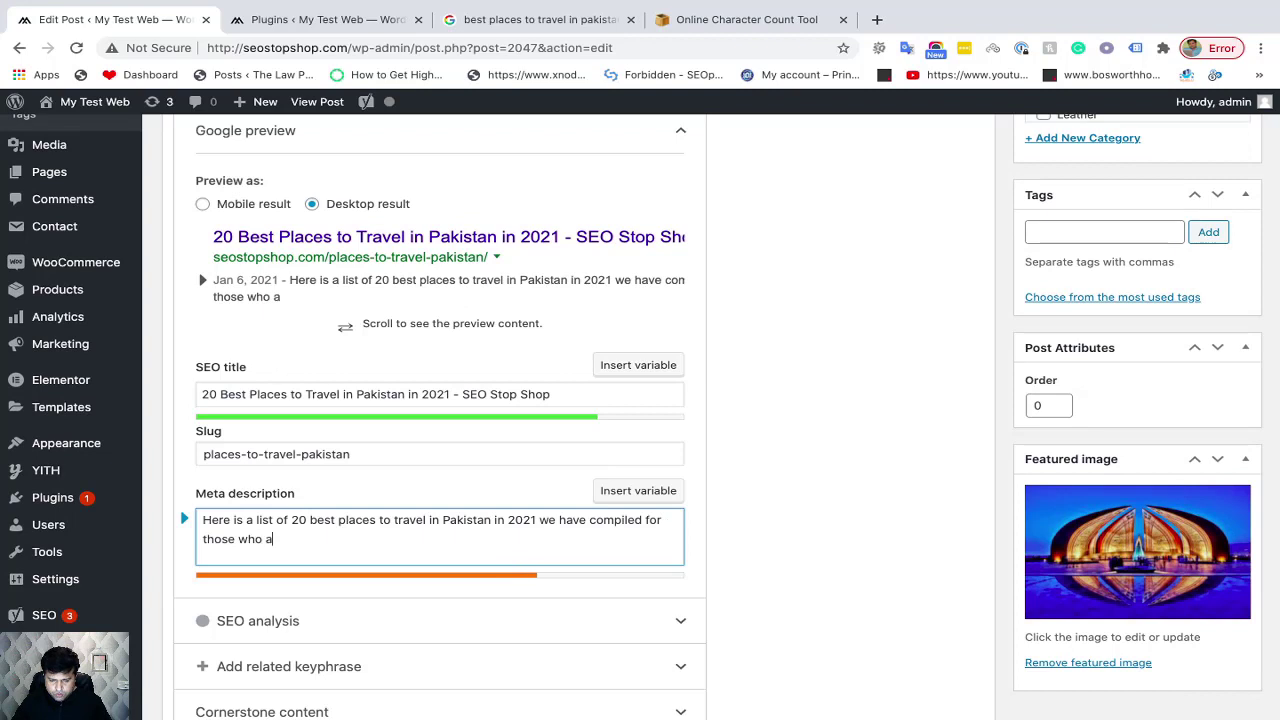
pyautogui.write('lanning to bi')
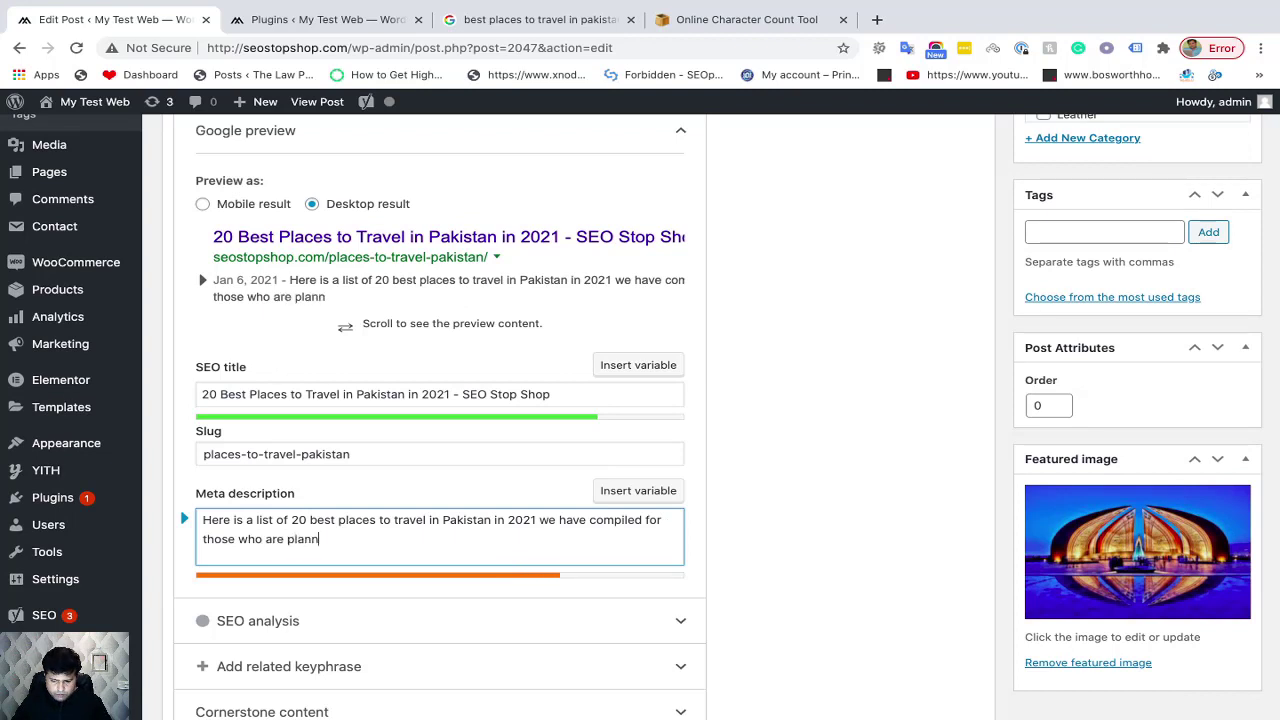
pyautogui.press('BackSpace')
pyautogui.press('BackSpace')
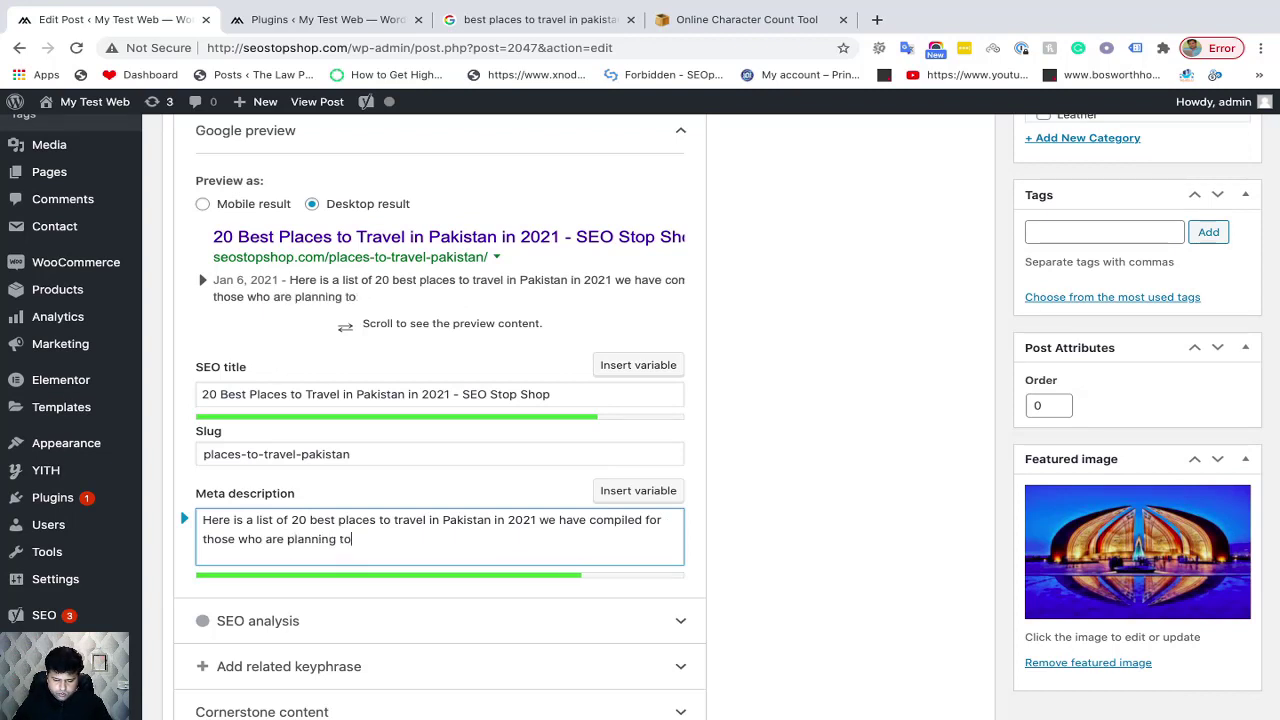
pyautogui.write('heir v')
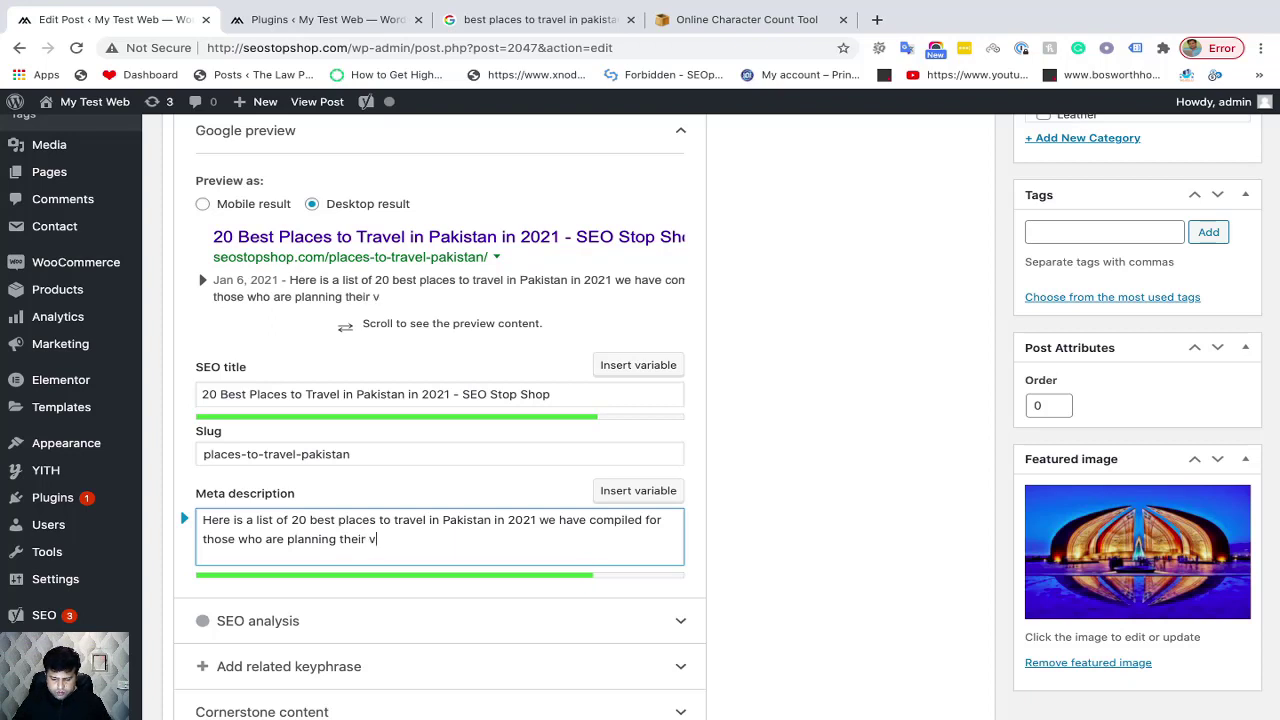
pyautogui.write('isit.')
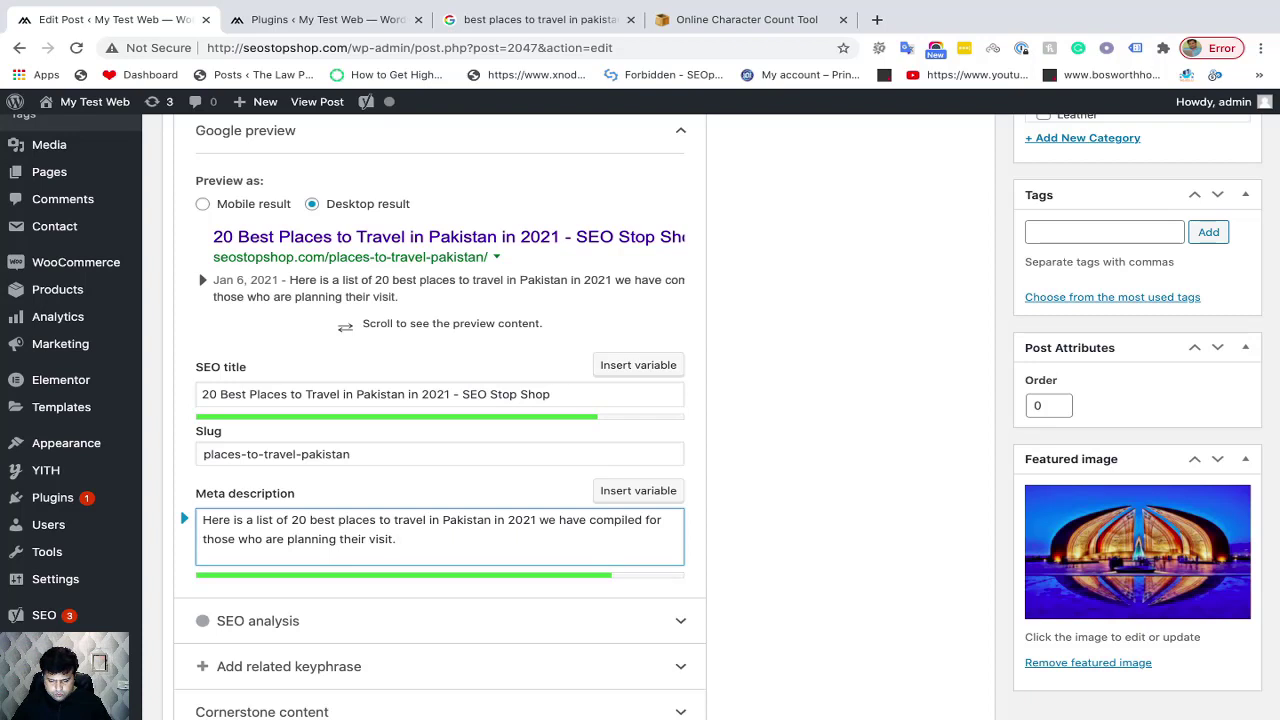
# Delete "in 2021" after "Pakistan" in the meta description
pyautogui.doubleClick(533, 524)
pyautogui.press('BackSpace')
pyautogui.press('BackSpace')
pyautogui.press('BackSpace')
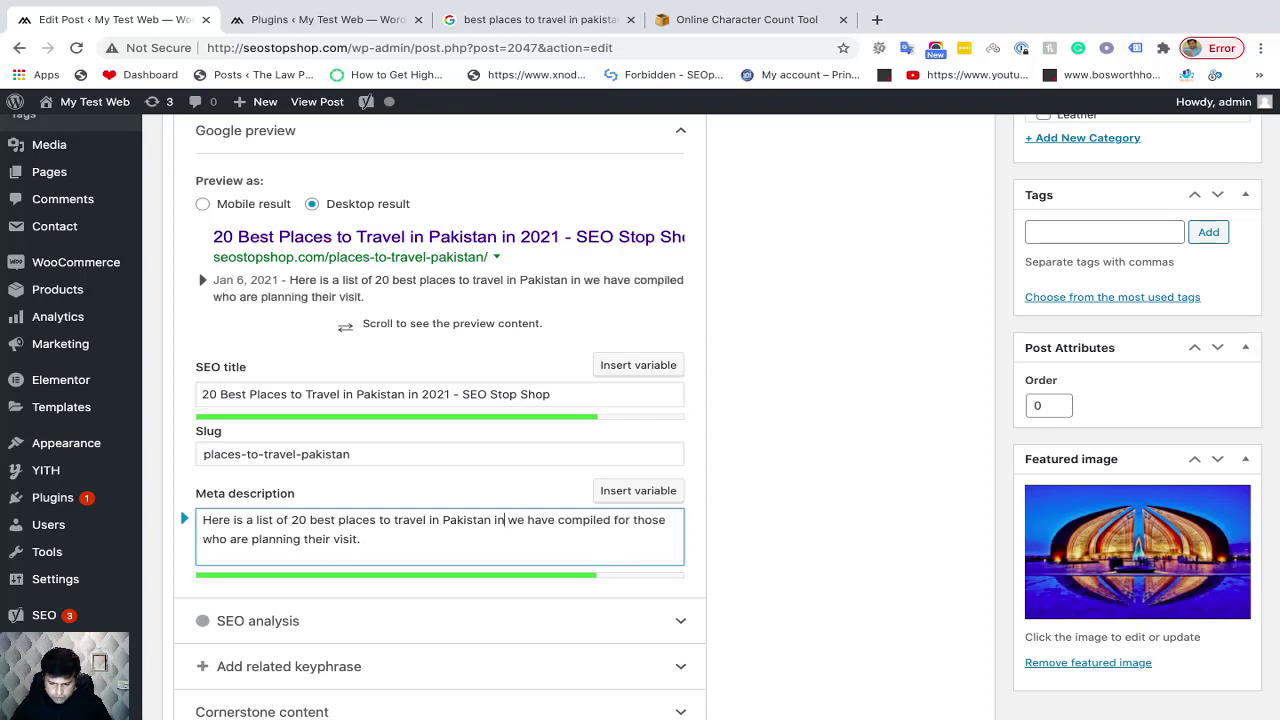
pyautogui.press('BackSpace')
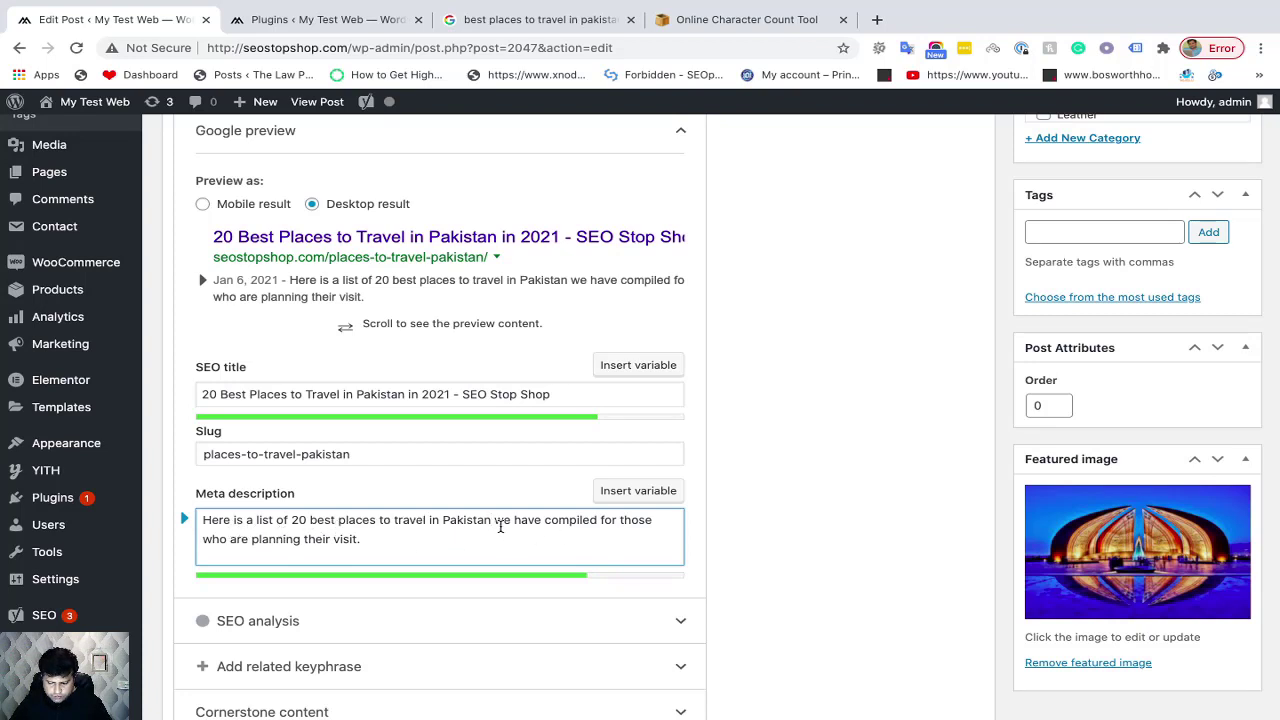
# Insert "especially" before "for those" in the meta description and end its sentence with "in 2021."
pyautogui.click(599, 519)
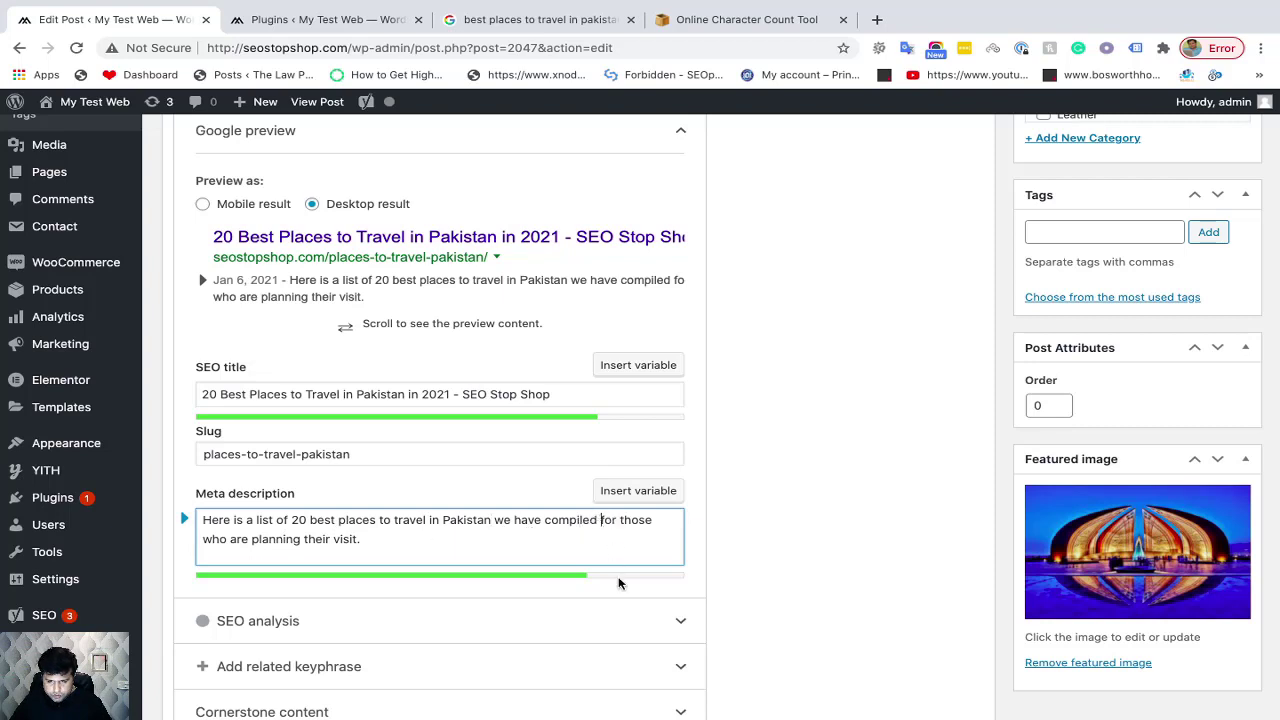
pyautogui.write('s')
pyautogui.press('BackSpace')
pyautogui.write('espcially')
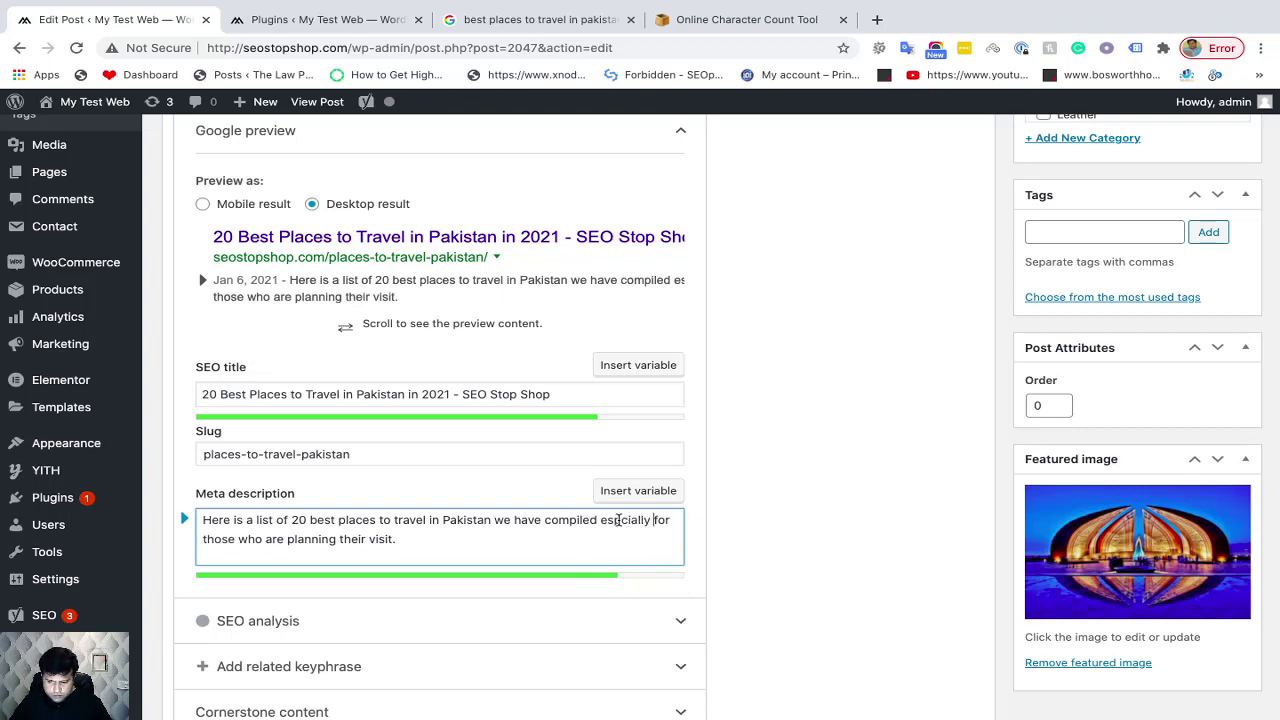
pyautogui.click(618, 520)
pyautogui.write('e')
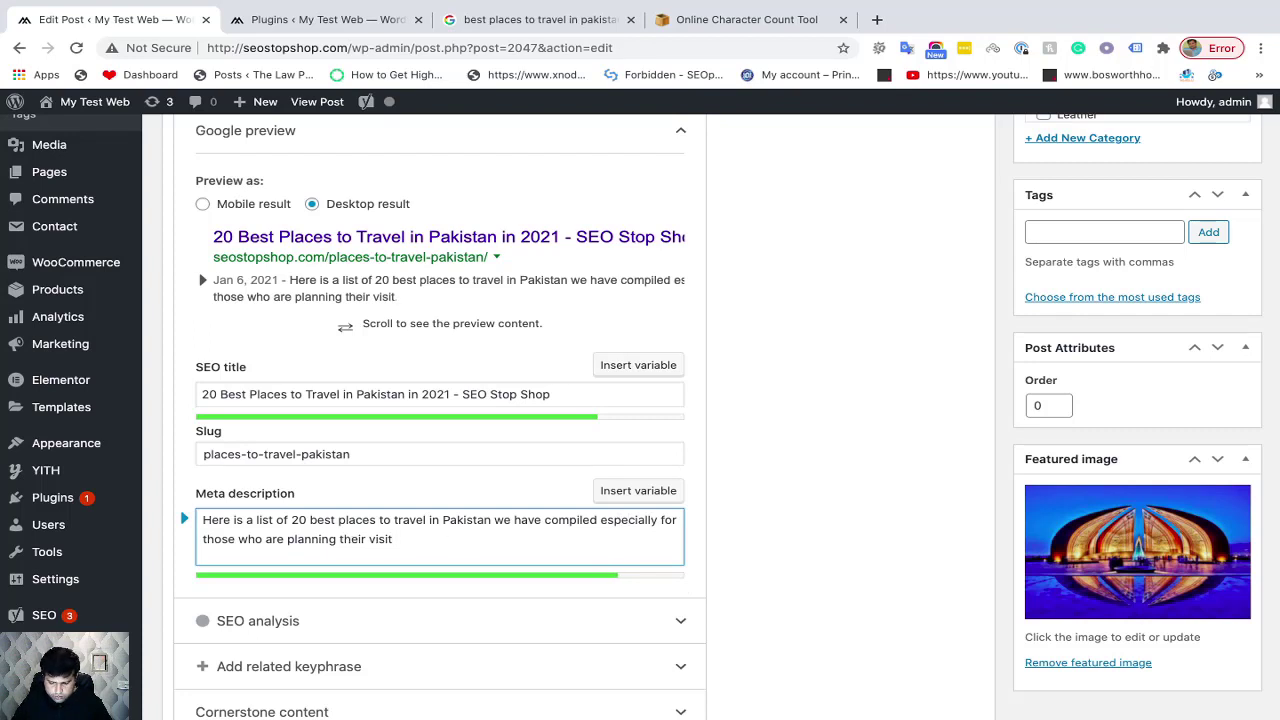
pyautogui.write('in 2021.')
pyautogui.click(750, 552)
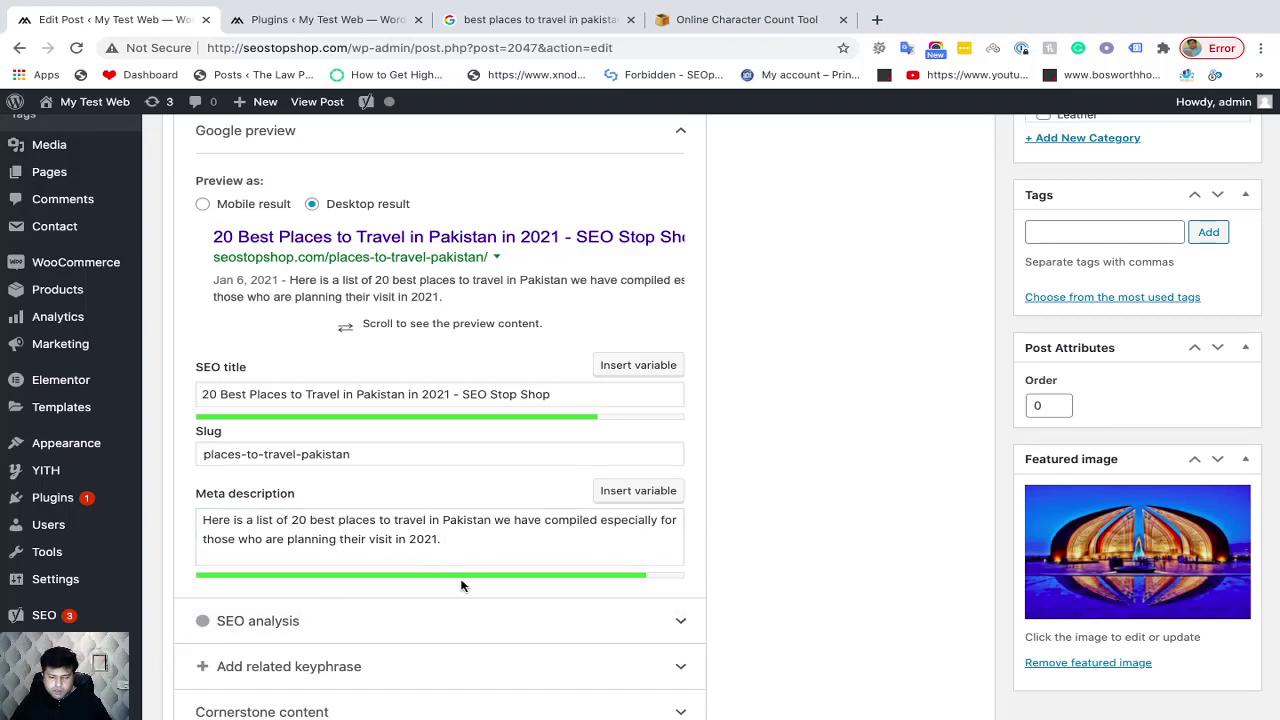
# Copy the whole meta description and paste it over the title in the Online Character Count Tool, removing the trailing empty line
pyautogui.click(550, 538)
pyautogui.hotkey('ctrl', 'a')
pyautogui.hotkey('ctrl', 'c')
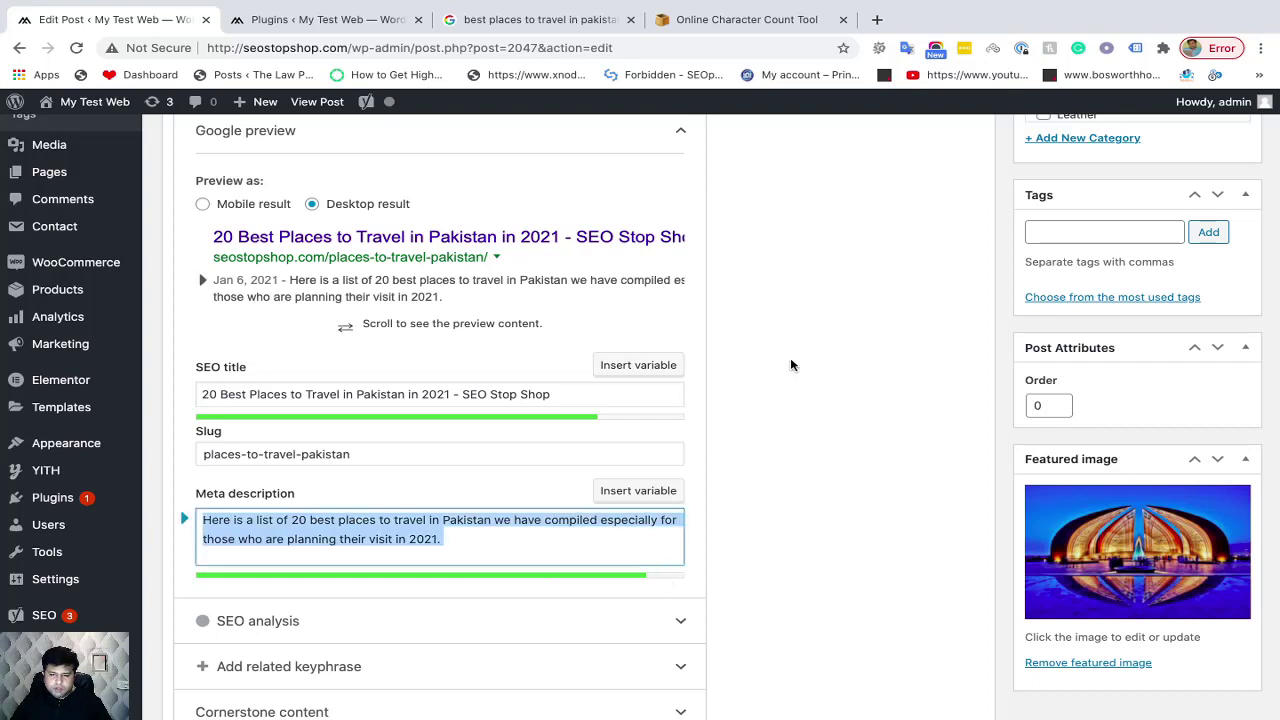
pyautogui.click(746, 19)
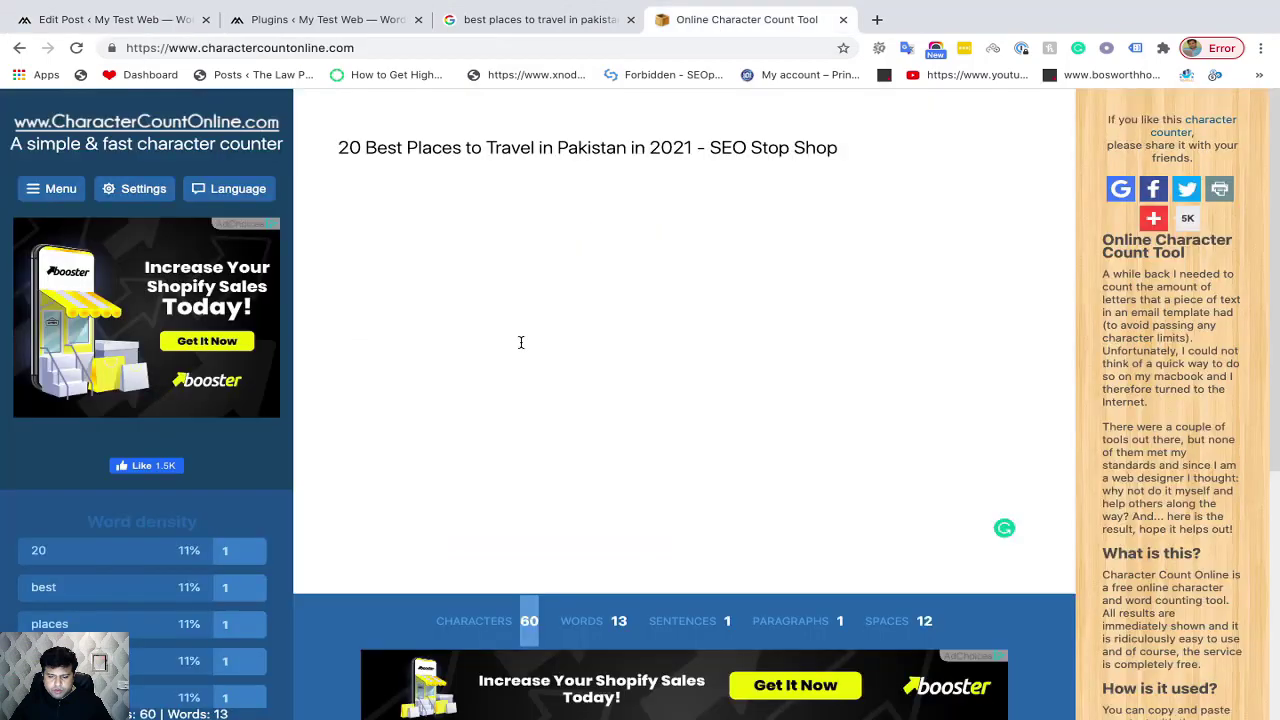
pyautogui.click(425, 152)
pyautogui.hotkey('ctrl', 'a')
pyautogui.hotkey('ctrl', 'v')
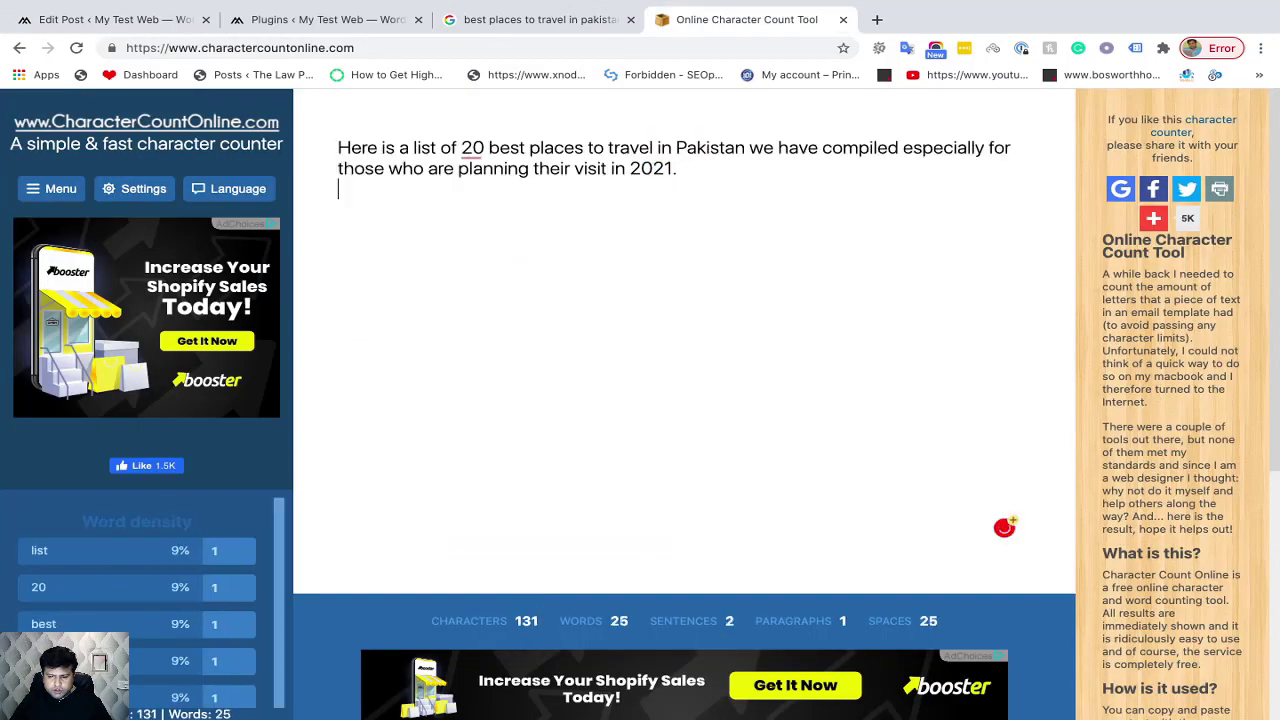
pyautogui.press('BackSpace')
# Accept Grammarly's article correction "the 20" in the description, copy the corrected text and switch back to the WordPress admin
pyautogui.click(472, 148)
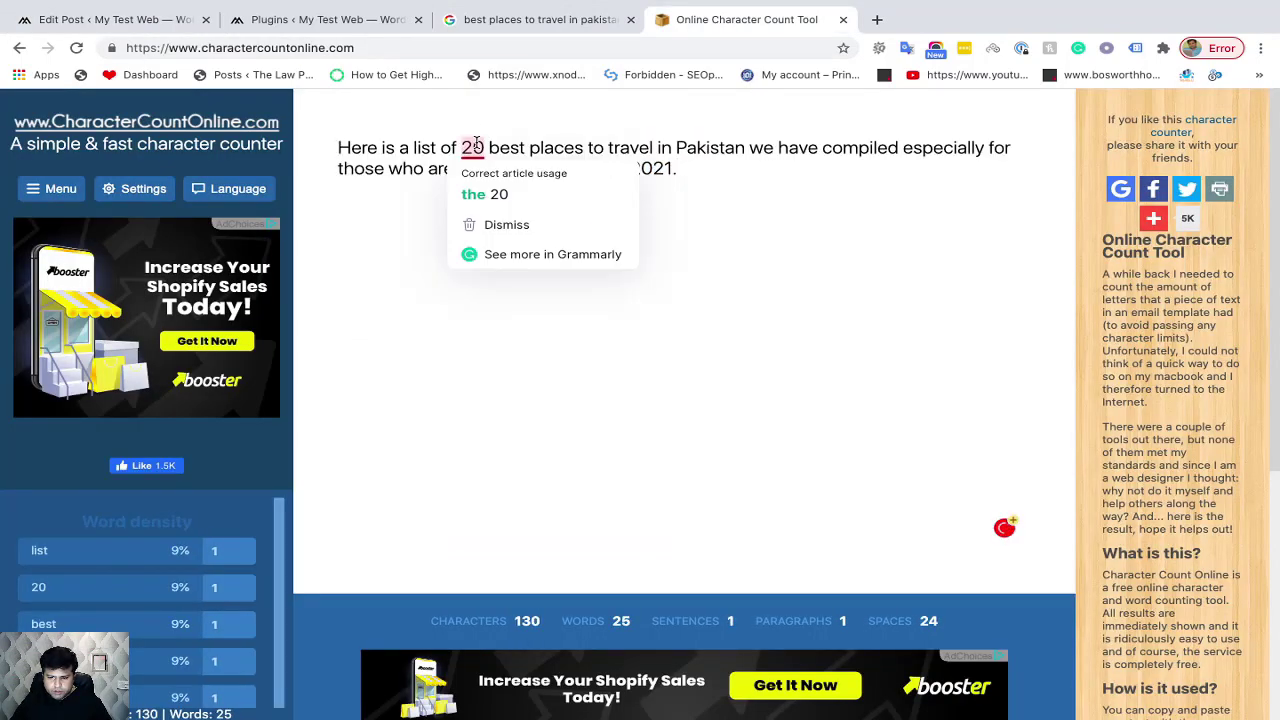
pyautogui.click(487, 196)
pyautogui.tripleClick(585, 168)
pyautogui.hotkey('ctrl', 'c')
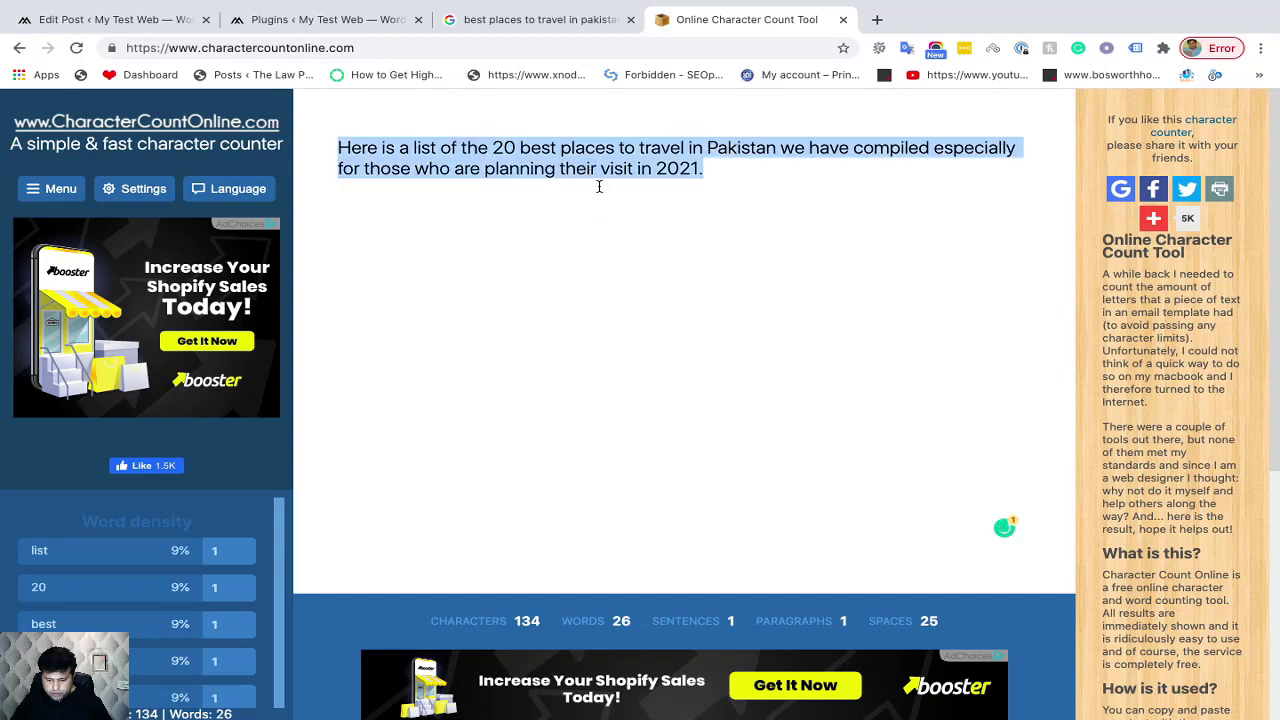
pyautogui.click(329, 21)
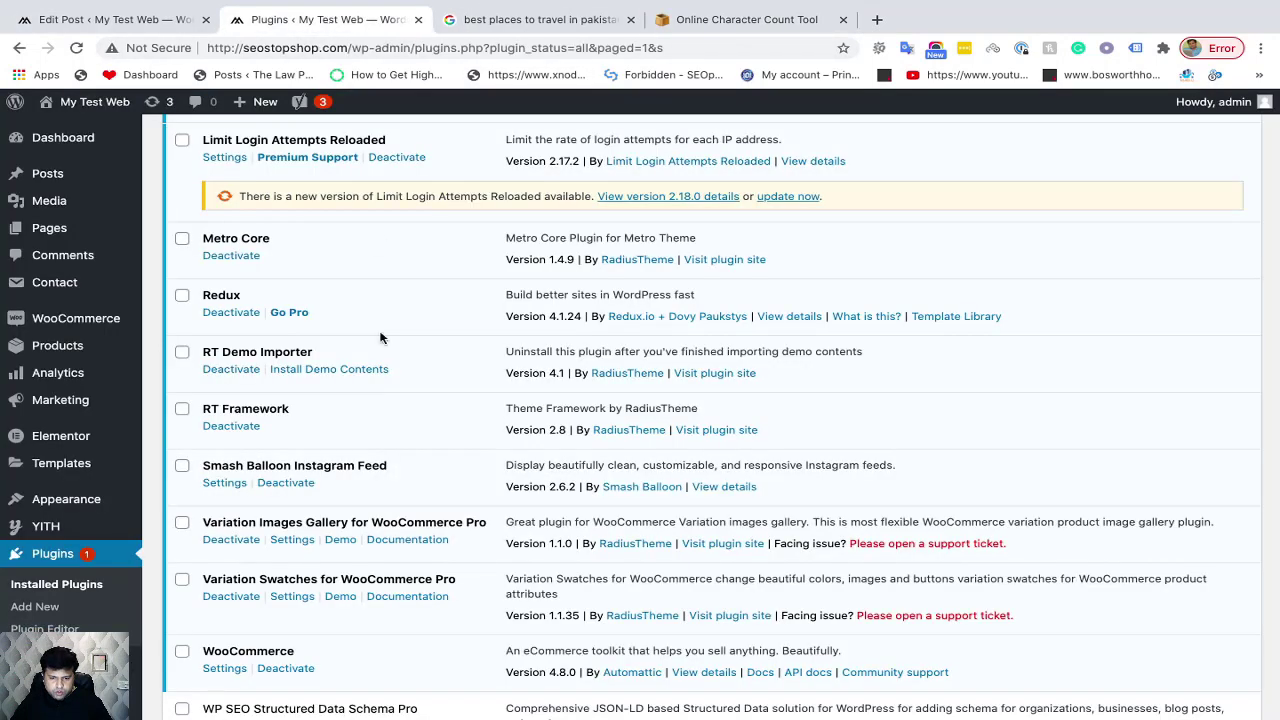
# Return to the post editor and paste the corrected text with "the 20" over the meta description
pyautogui.click(112, 21)
pyautogui.hotkey('ctrl', 'v')
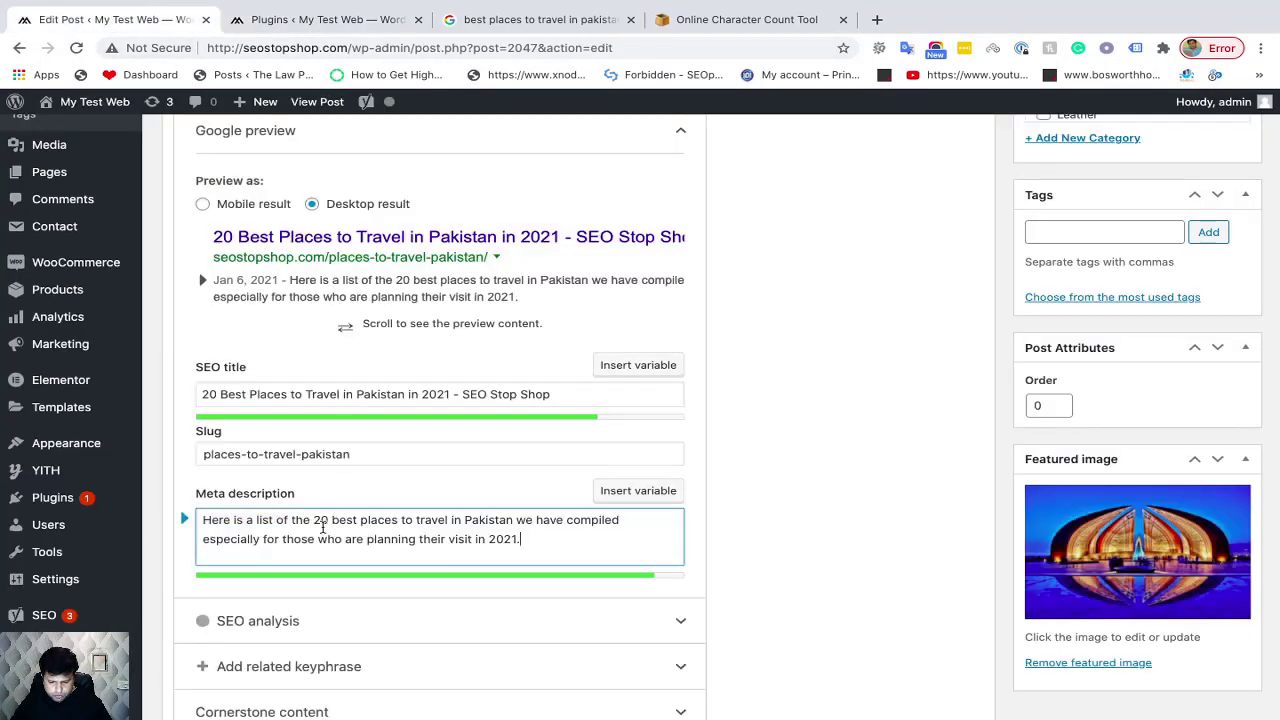
pyautogui.click(777, 556)
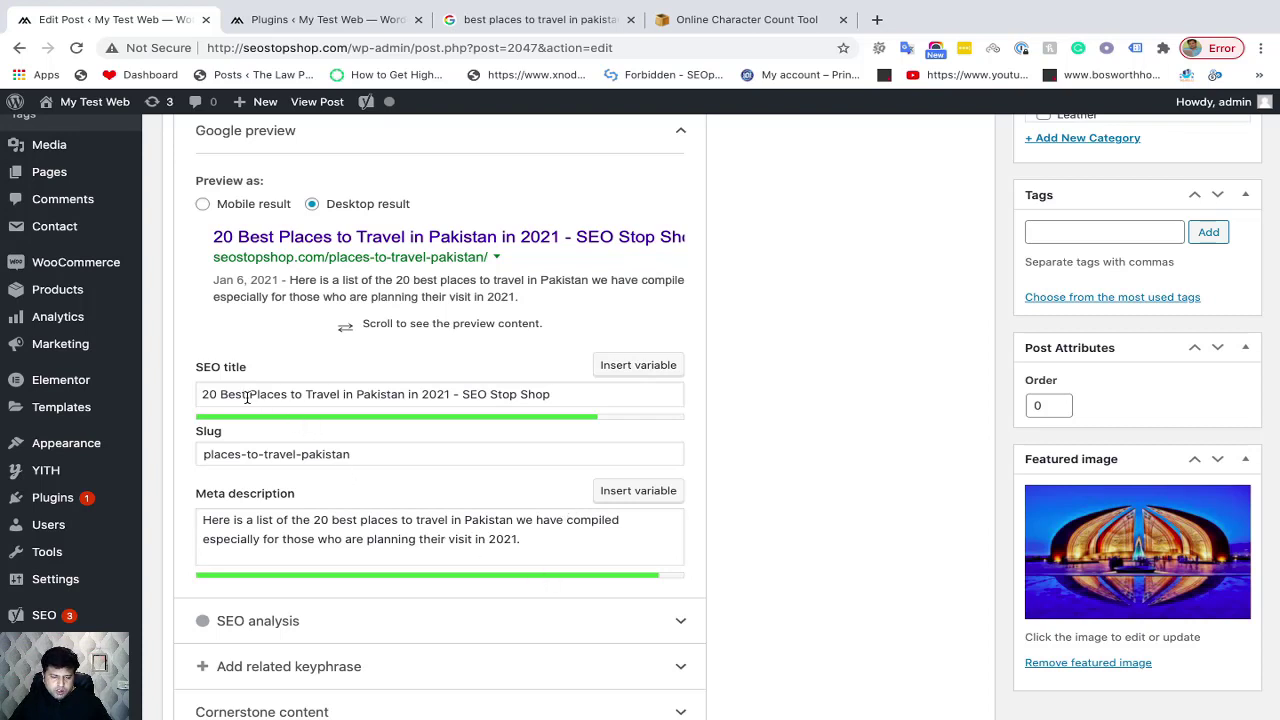
# Highlight "Places to Travel in Pakistan" in the SEO title and the matching phrase in the meta description to compare them
pyautogui.moveTo(252, 394); pyautogui.dragTo(403, 398)
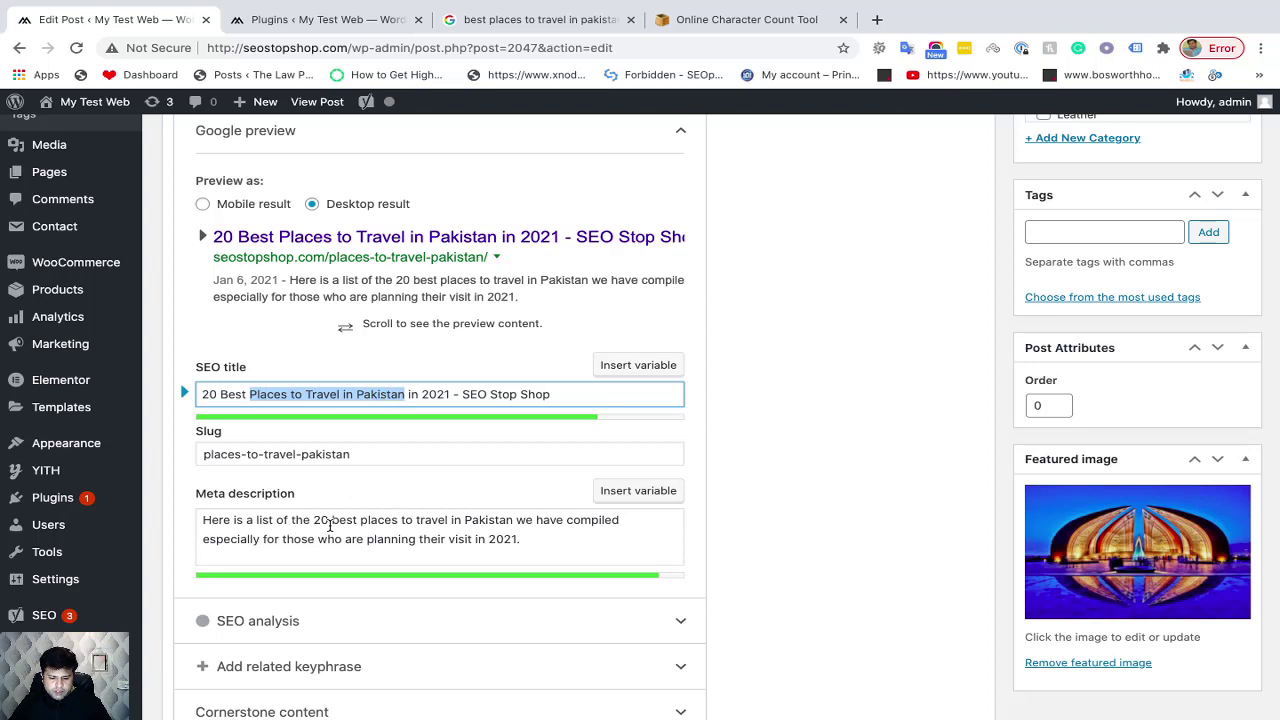
pyautogui.moveTo(360, 520); pyautogui.dragTo(515, 520)
pyautogui.click(815, 544)
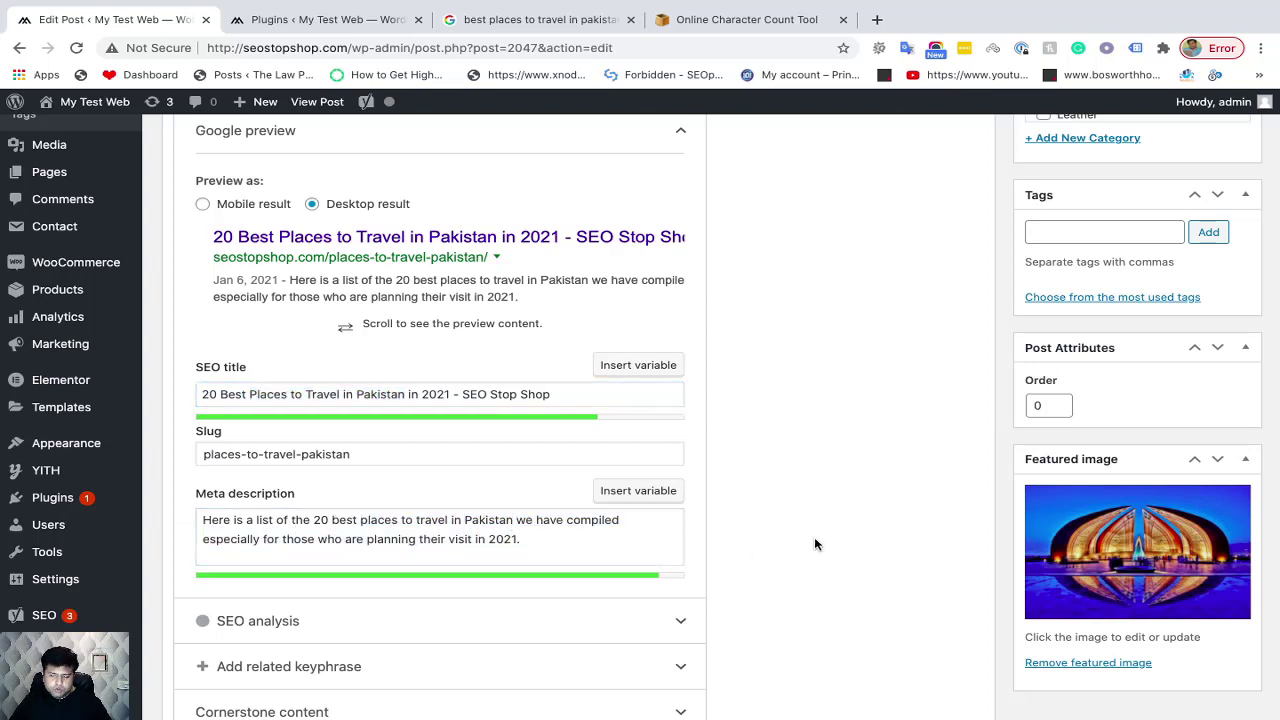
# Compare the slug in the Google preview section with the permalink under the post title
pyautogui.tripleClick(268, 457)
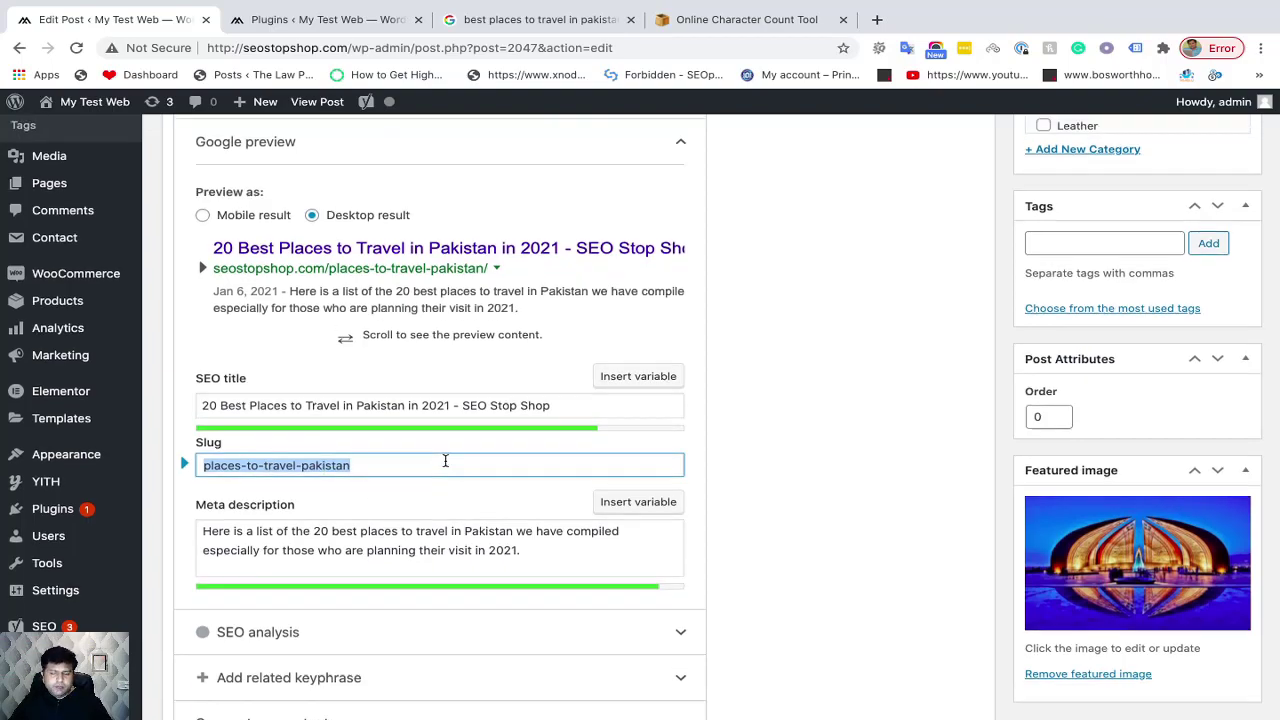
pyautogui.scroll(20, 445, 460)
pyautogui.scroll(3, 445, 460)
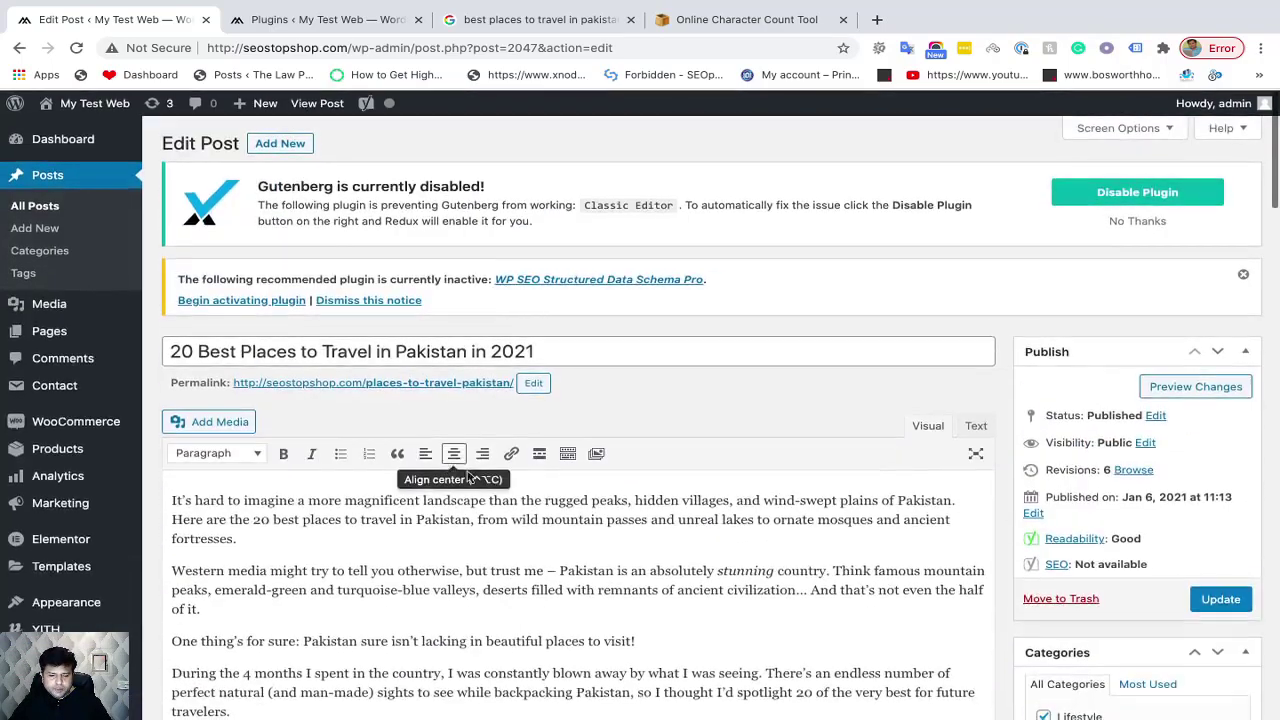
pyautogui.click(534, 383)
pyautogui.click(606, 385)
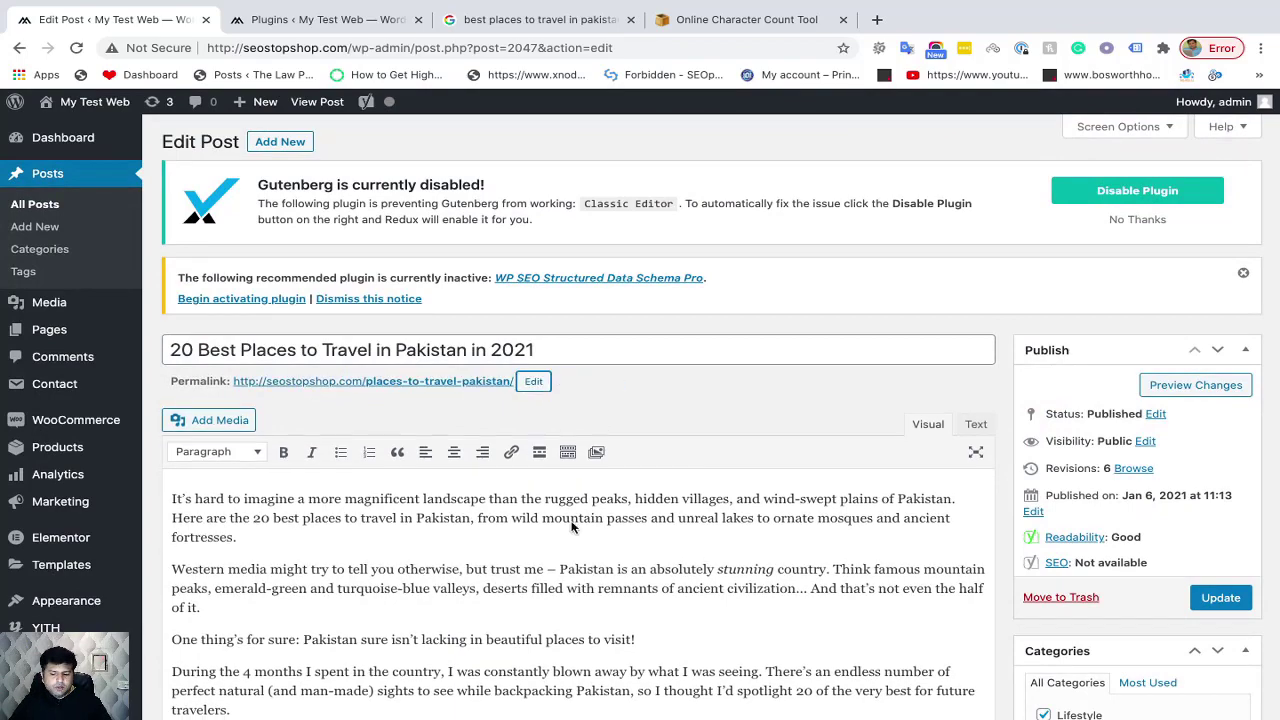
pyautogui.scroll(-15, 572, 527)
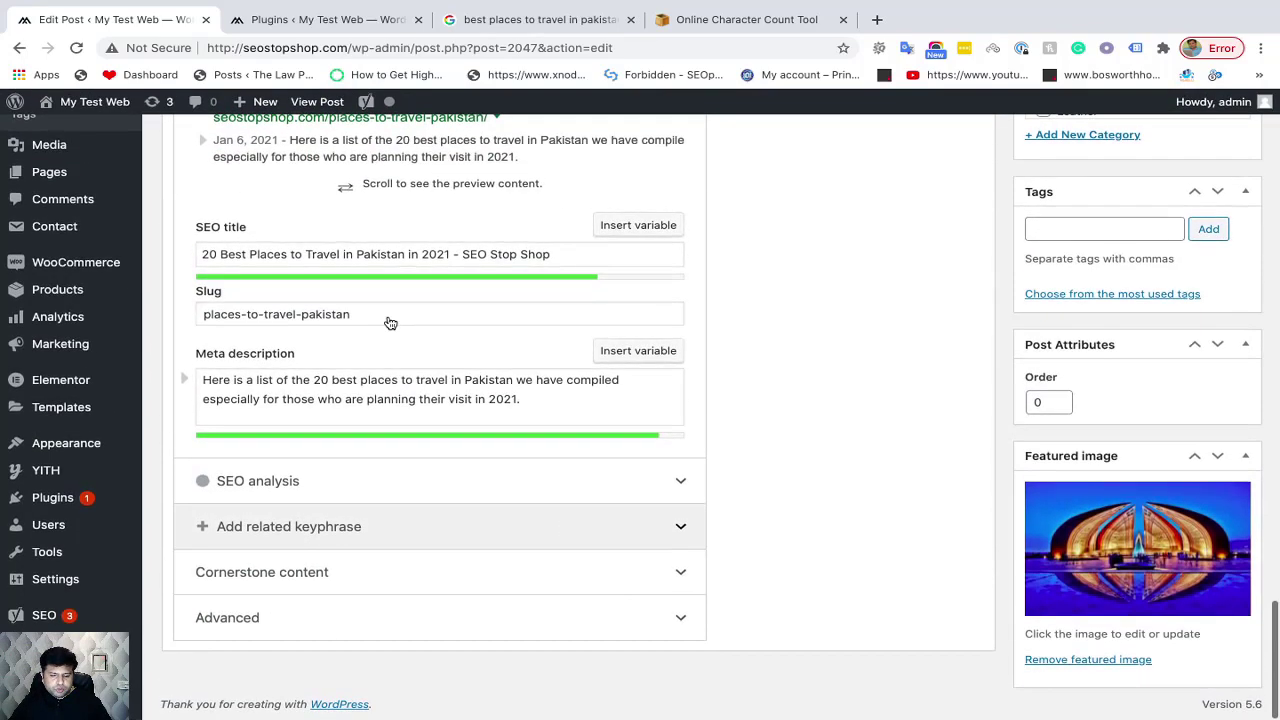
# Preview the Google snippet as a mobile result, switch it back to the desktop result and review the snippet fields
pyautogui.scroll(2, 352, 386)
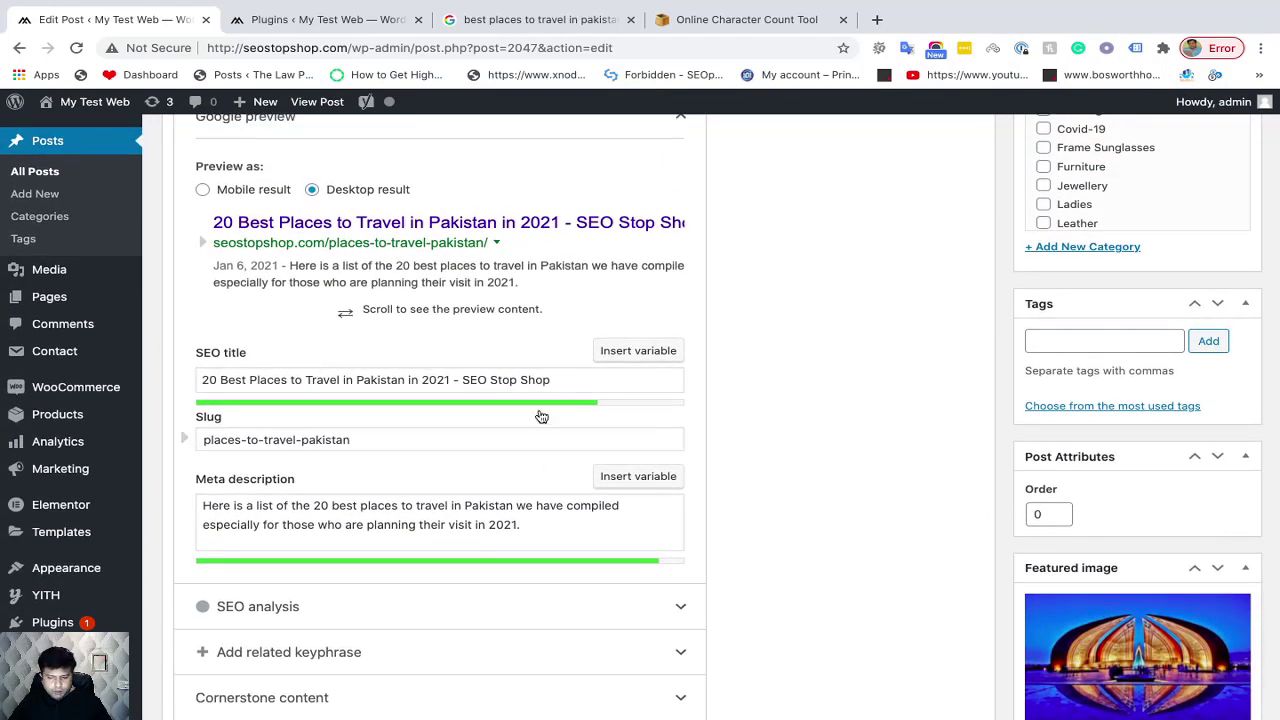
pyautogui.scroll(1, 502, 512)
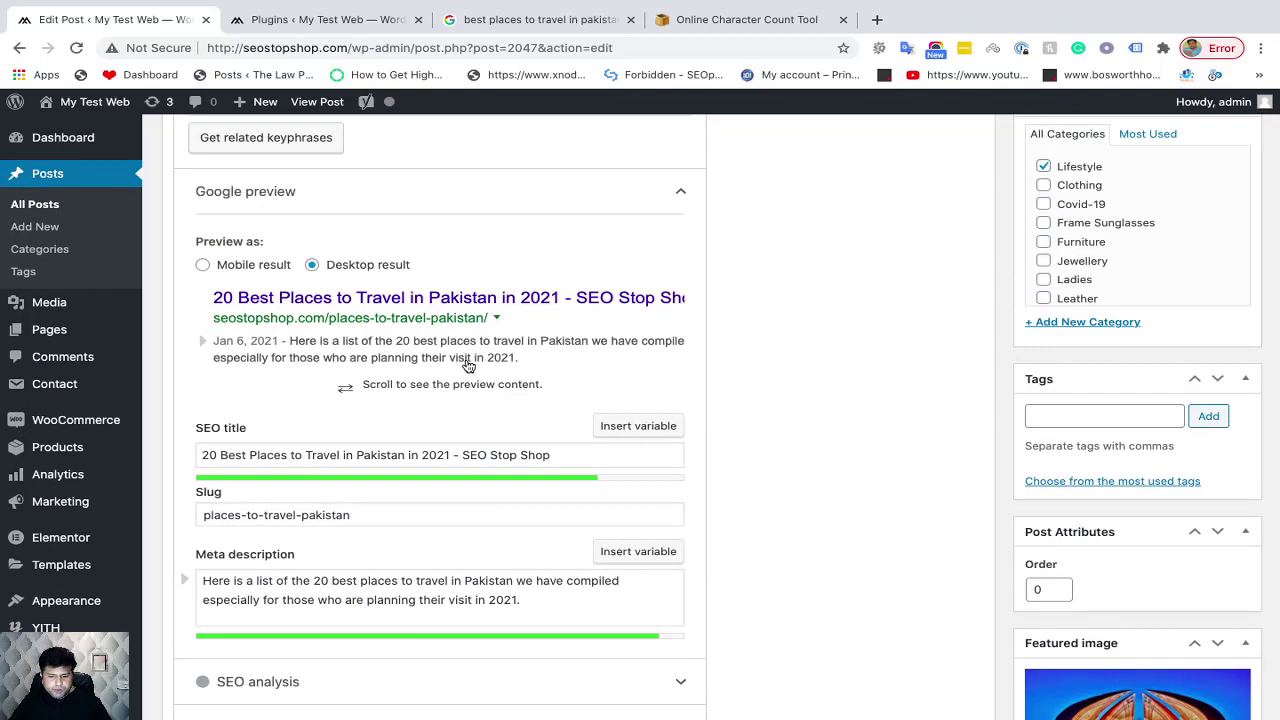
pyautogui.click(228, 266)
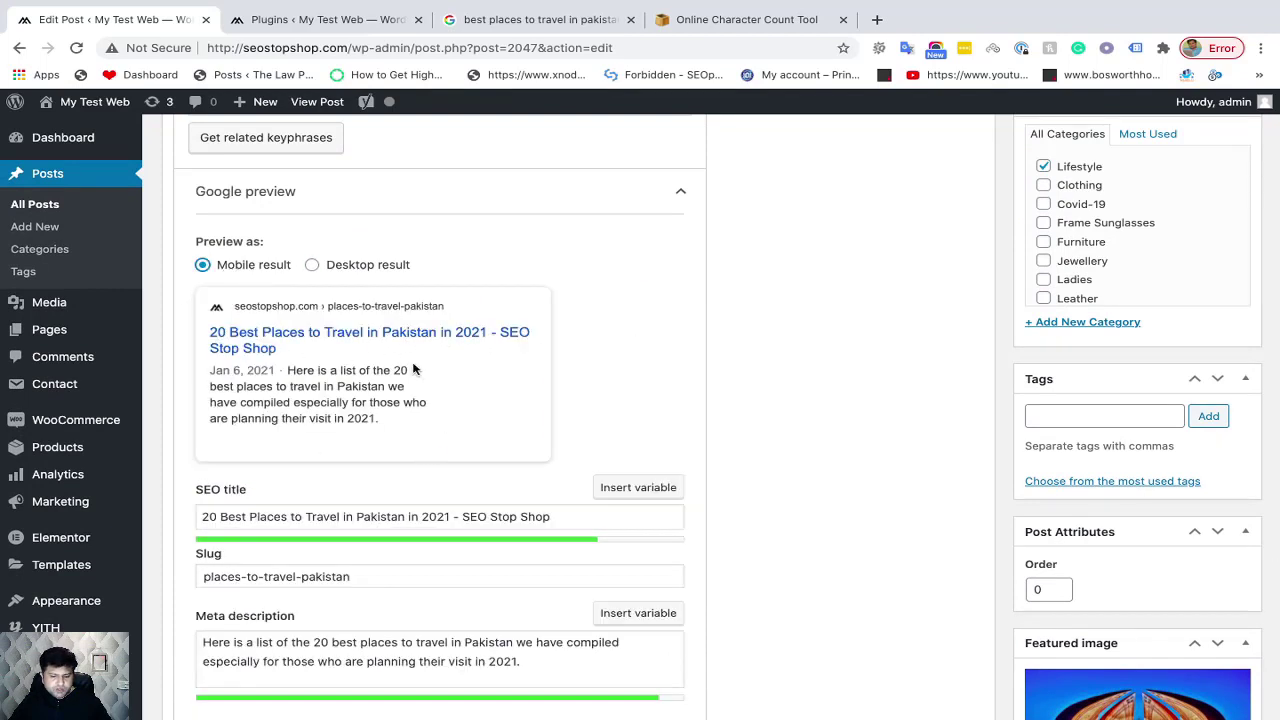
pyautogui.click(312, 265)
pyautogui.scroll(-3, 643, 364)
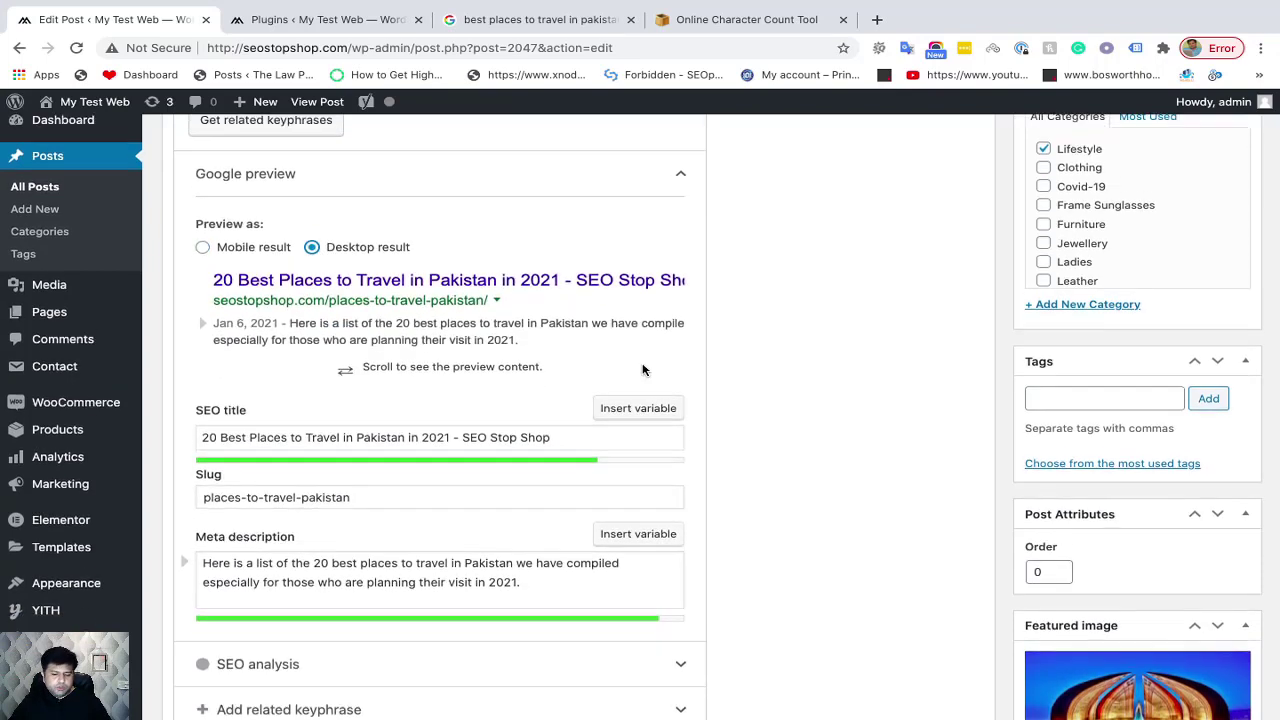
pyautogui.scroll(-1, 643, 364)
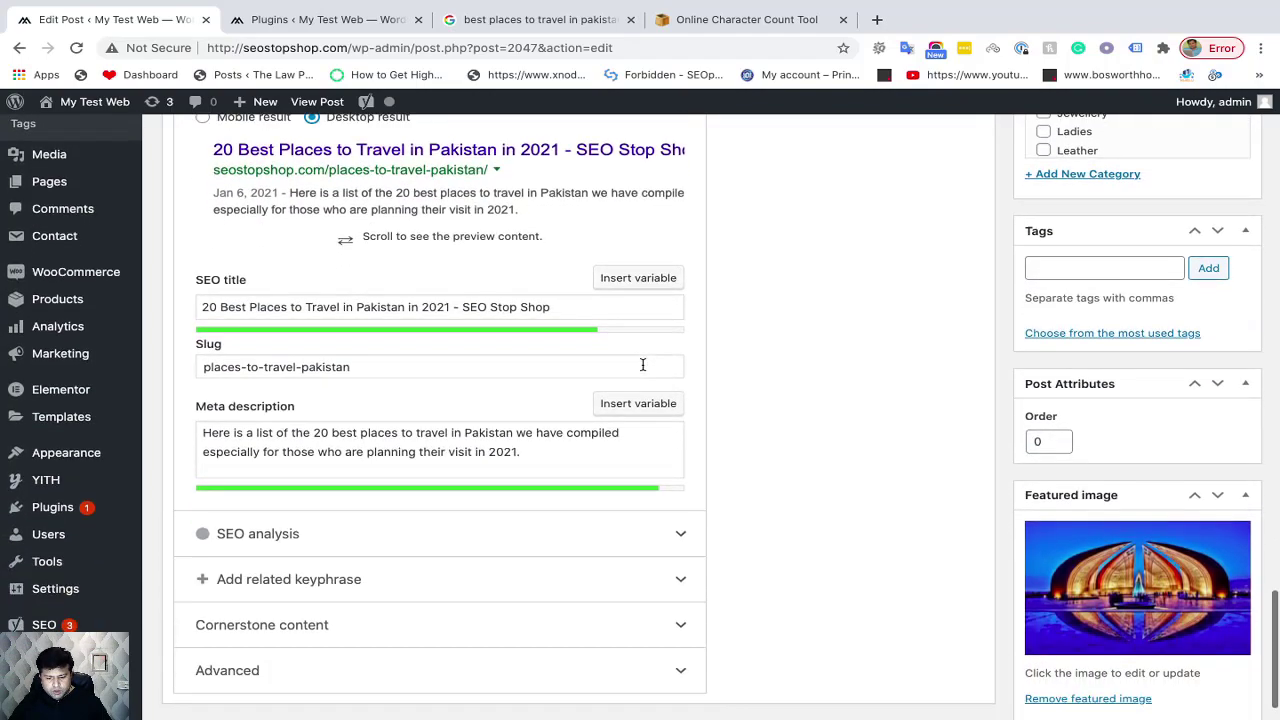
pyautogui.scroll(2, 643, 364)
pyautogui.scroll(1, 643, 370)
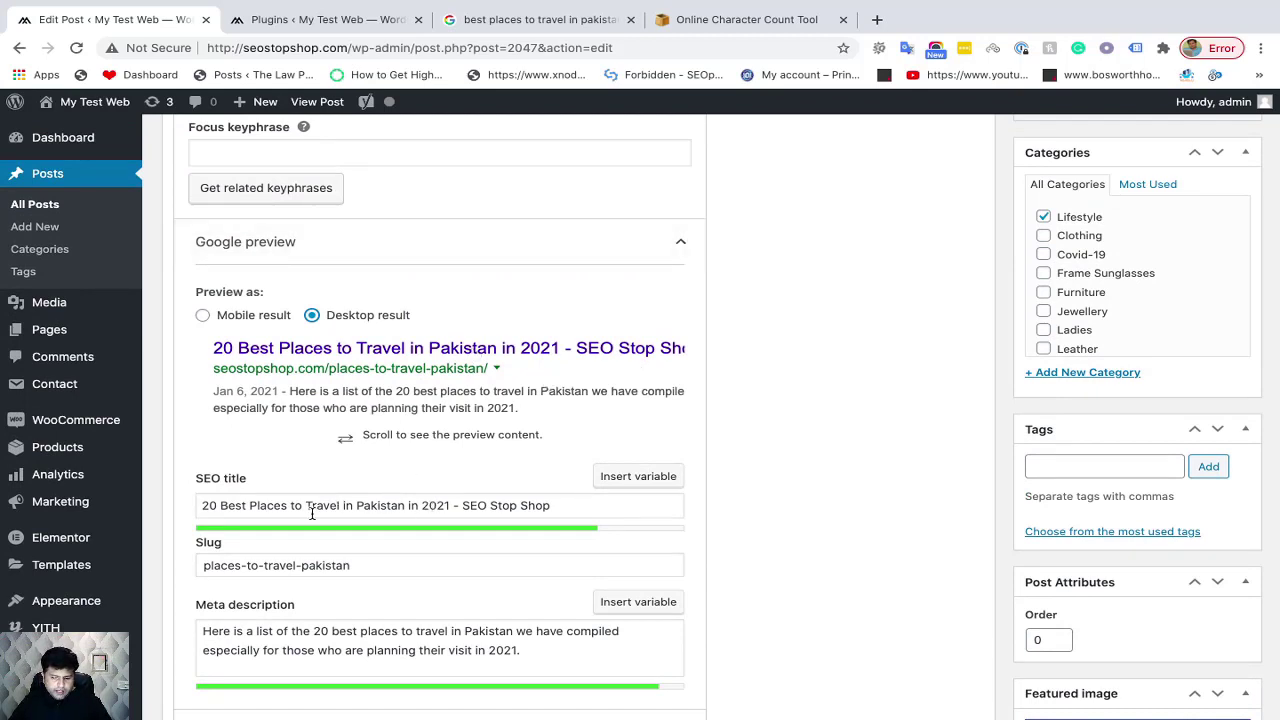
# Review the competing Google results for "best places to travel in pakistan" and return to the post editor
pyautogui.click(480, 20)
pyautogui.scroll(15, 387, 243)
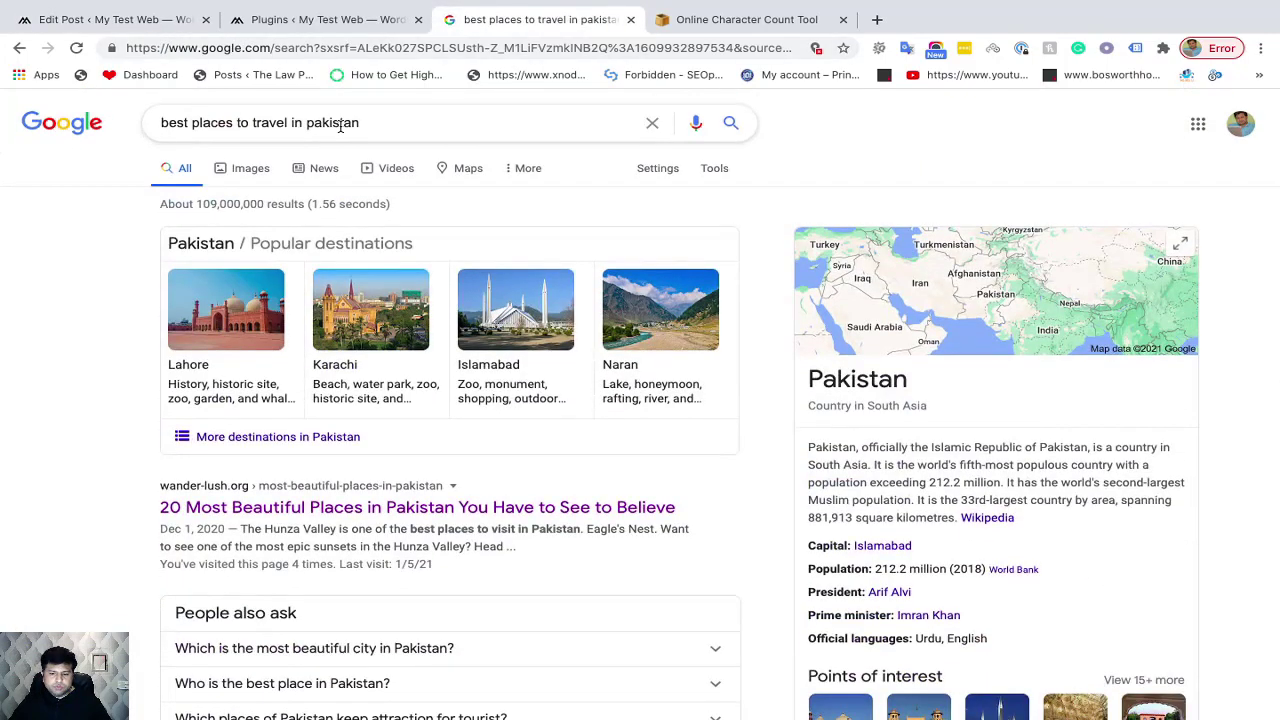
pyautogui.scroll(-8, 308, 432)
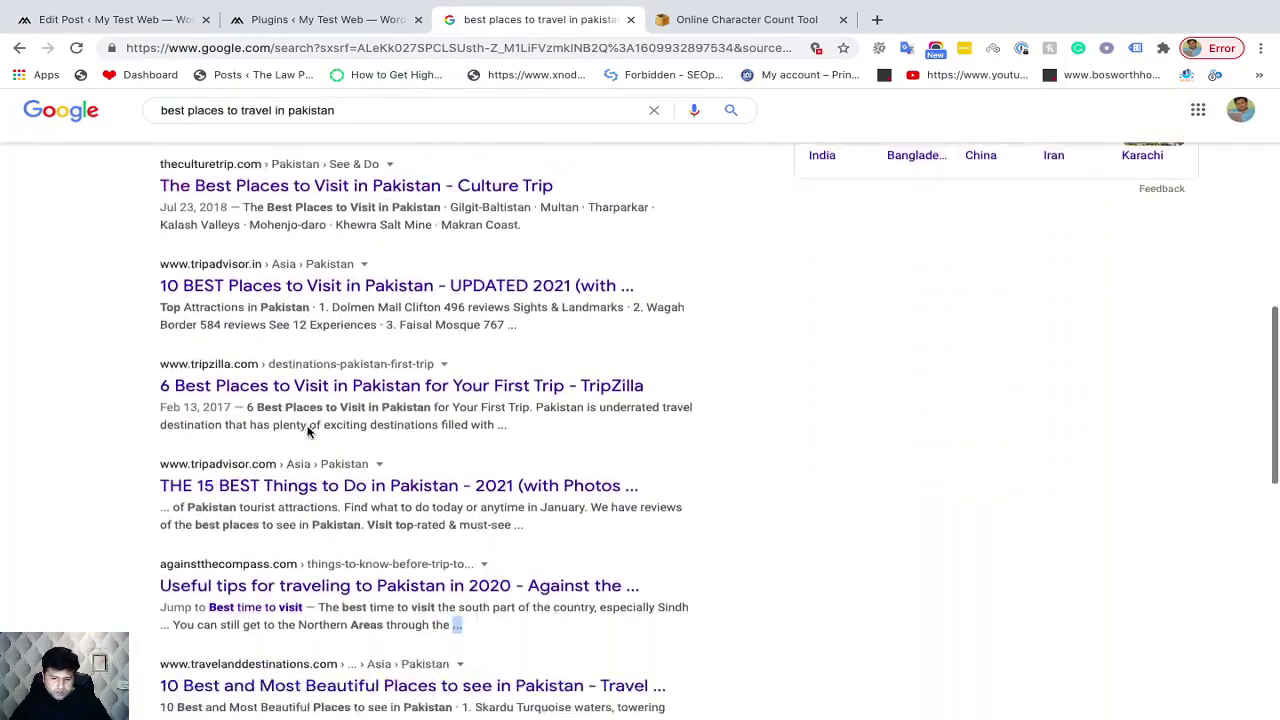
pyautogui.scroll(-4, 308, 432)
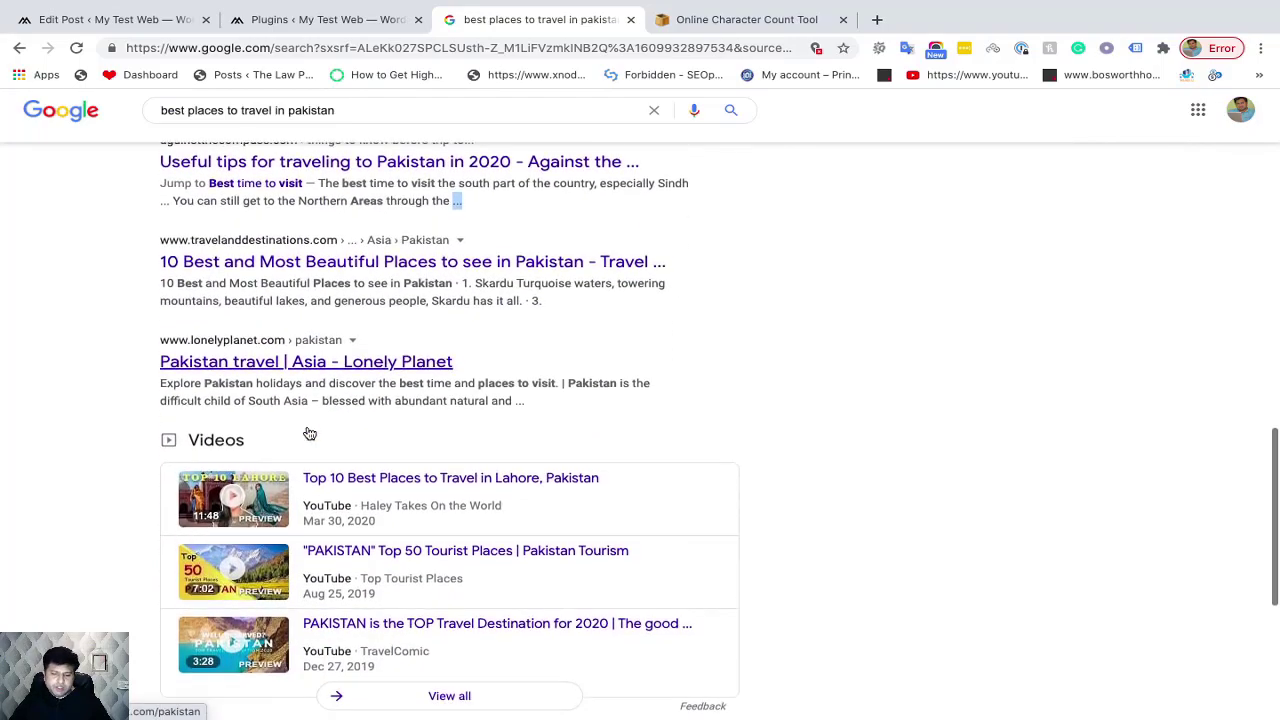
pyautogui.scroll(-1, 308, 432)
pyautogui.scroll(6, 308, 430)
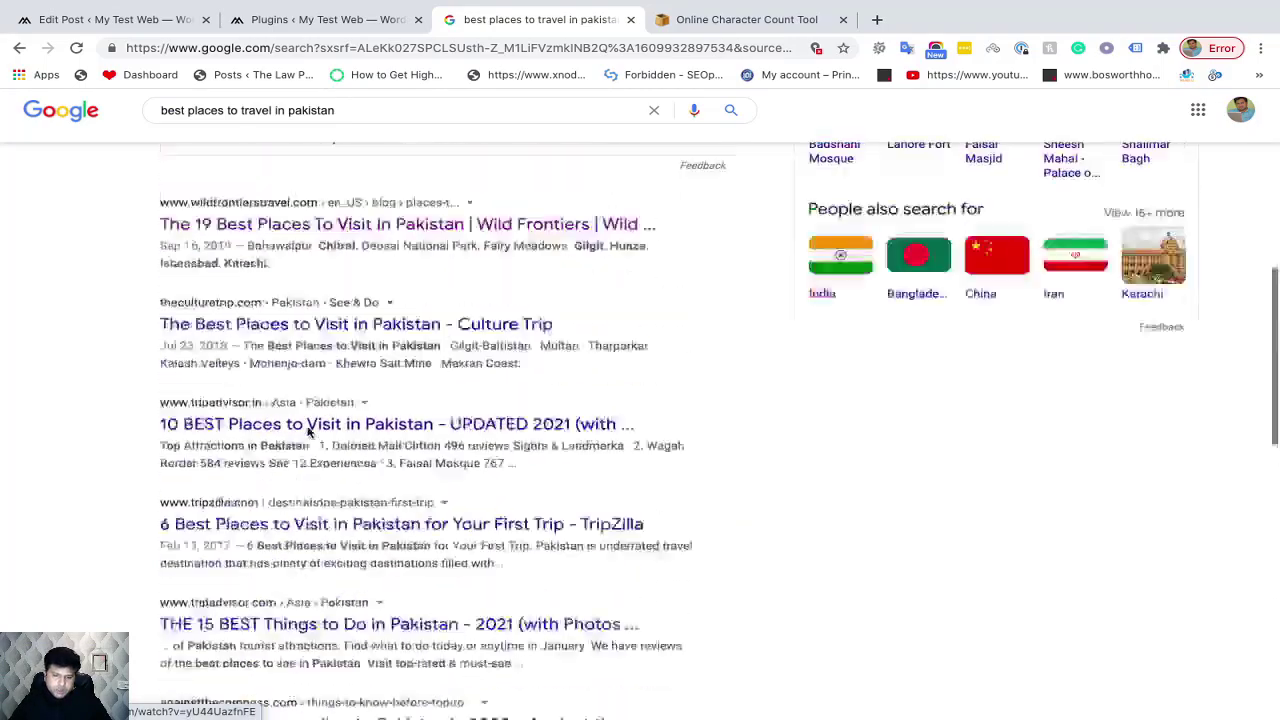
pyautogui.scroll(3, 308, 430)
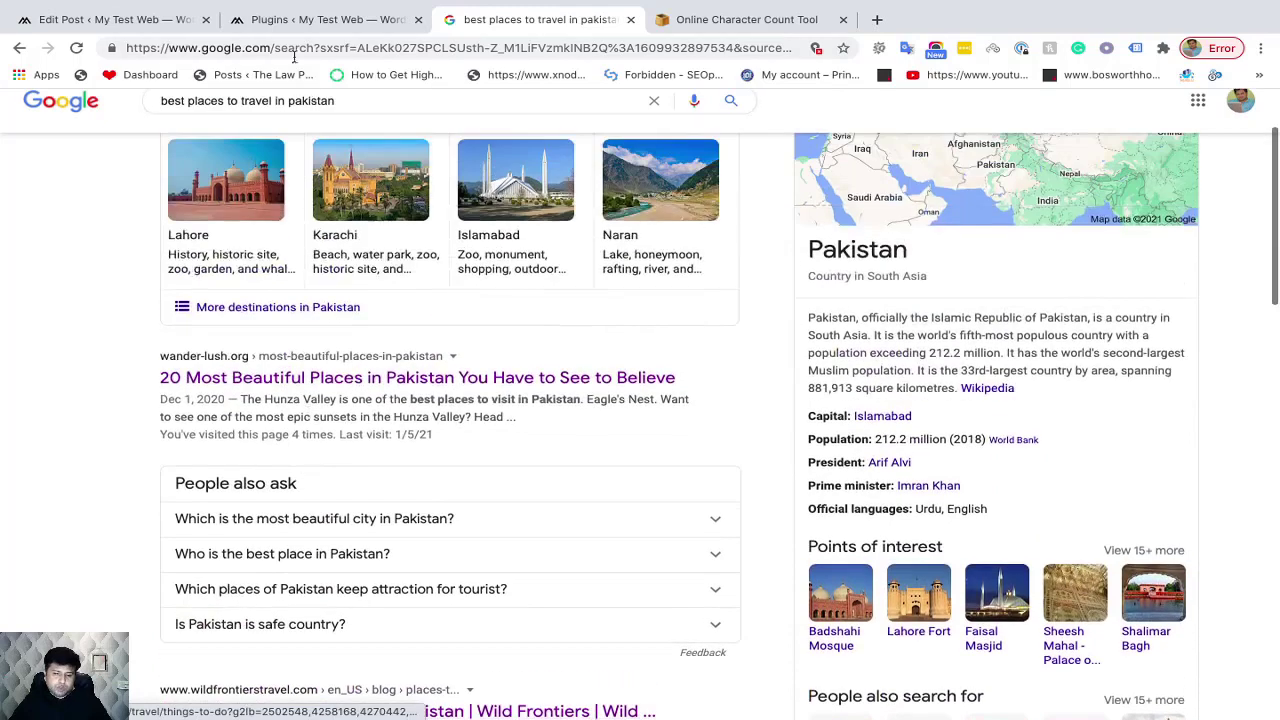
pyautogui.click(282, 20)
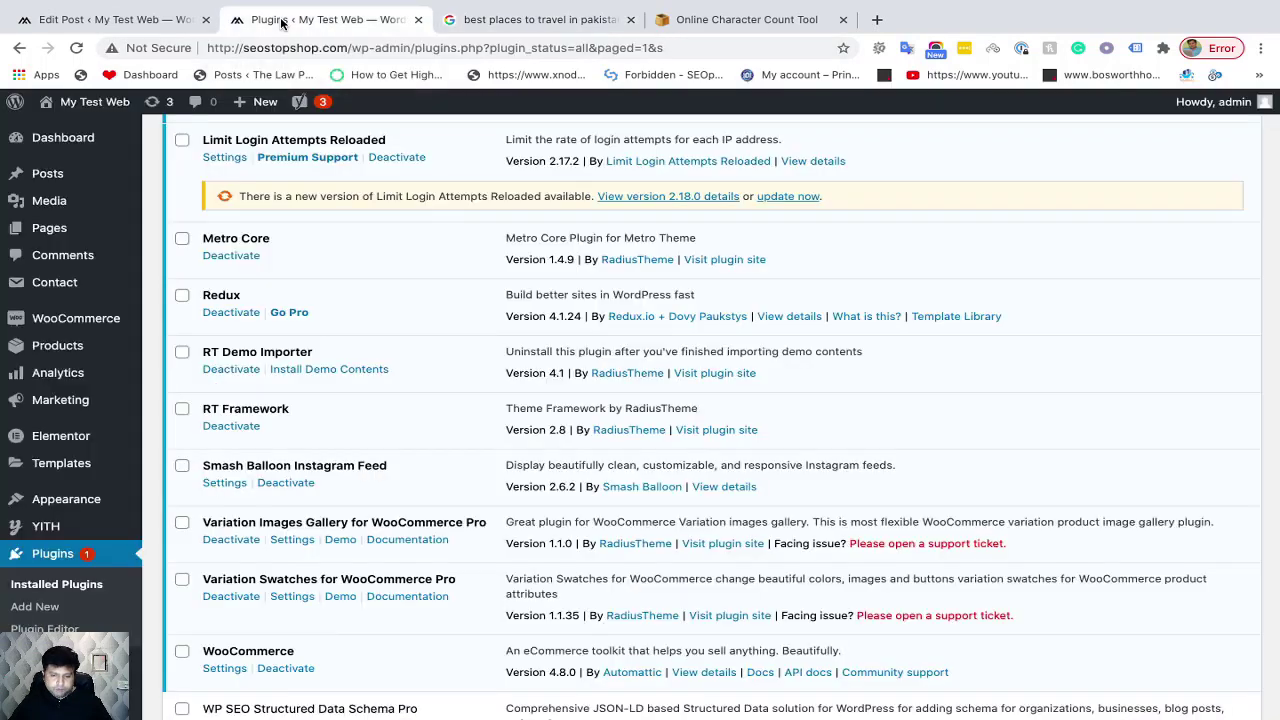
pyautogui.click(115, 19)
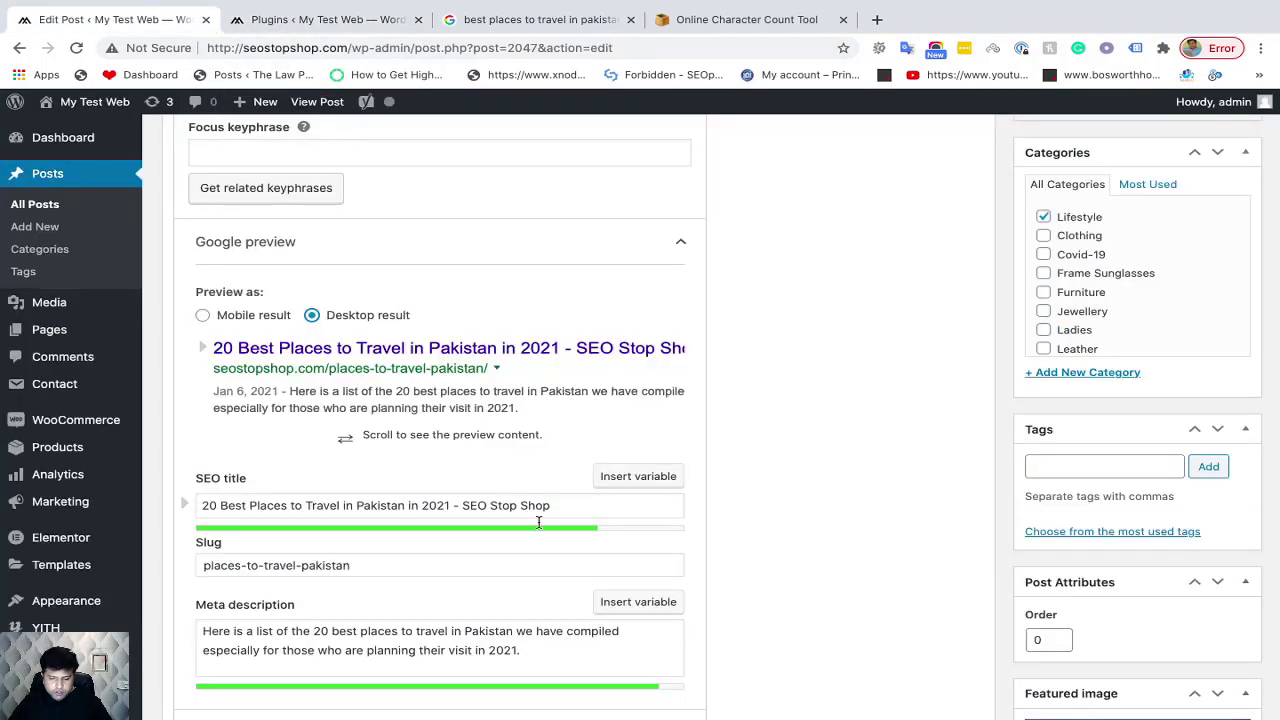
# Examine how the titles and descriptions of the ranking Google results are worded, and go back to the post's snippet fields
pyautogui.scroll(-1, 540, 528)
pyautogui.click(480, 20)
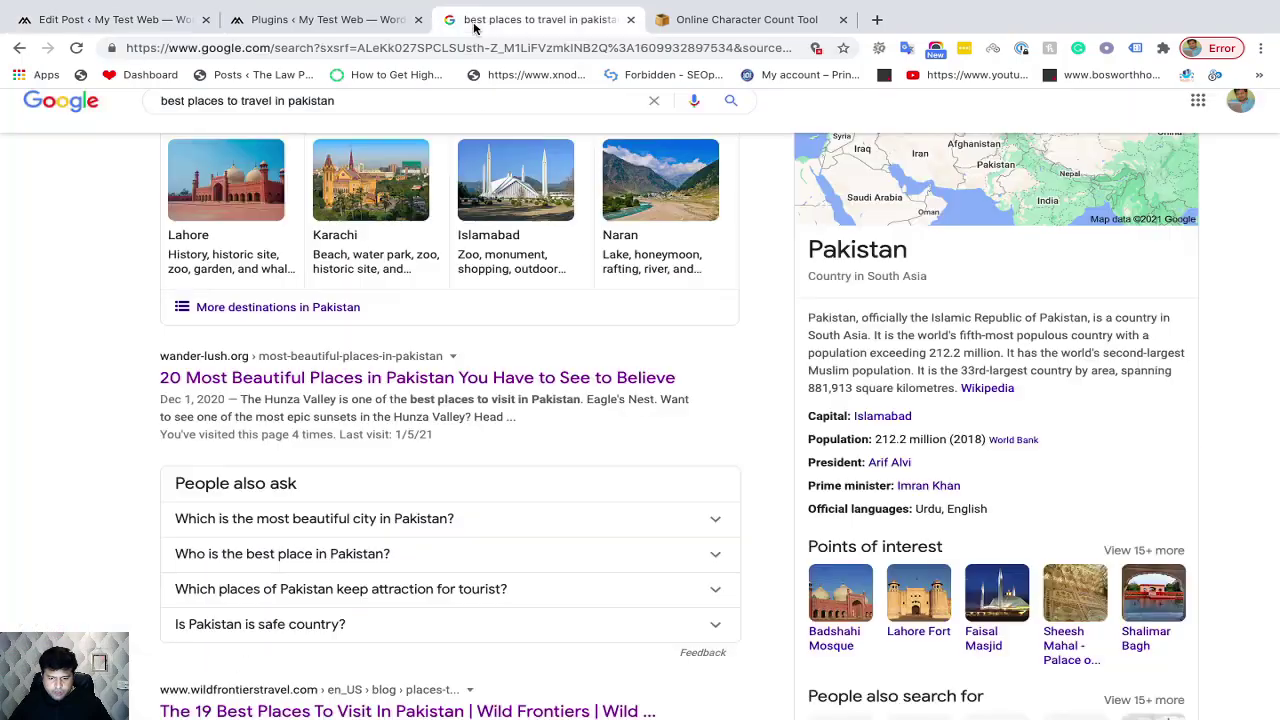
pyautogui.scroll(3, 420, 260)
pyautogui.scroll(-4, 380, 243)
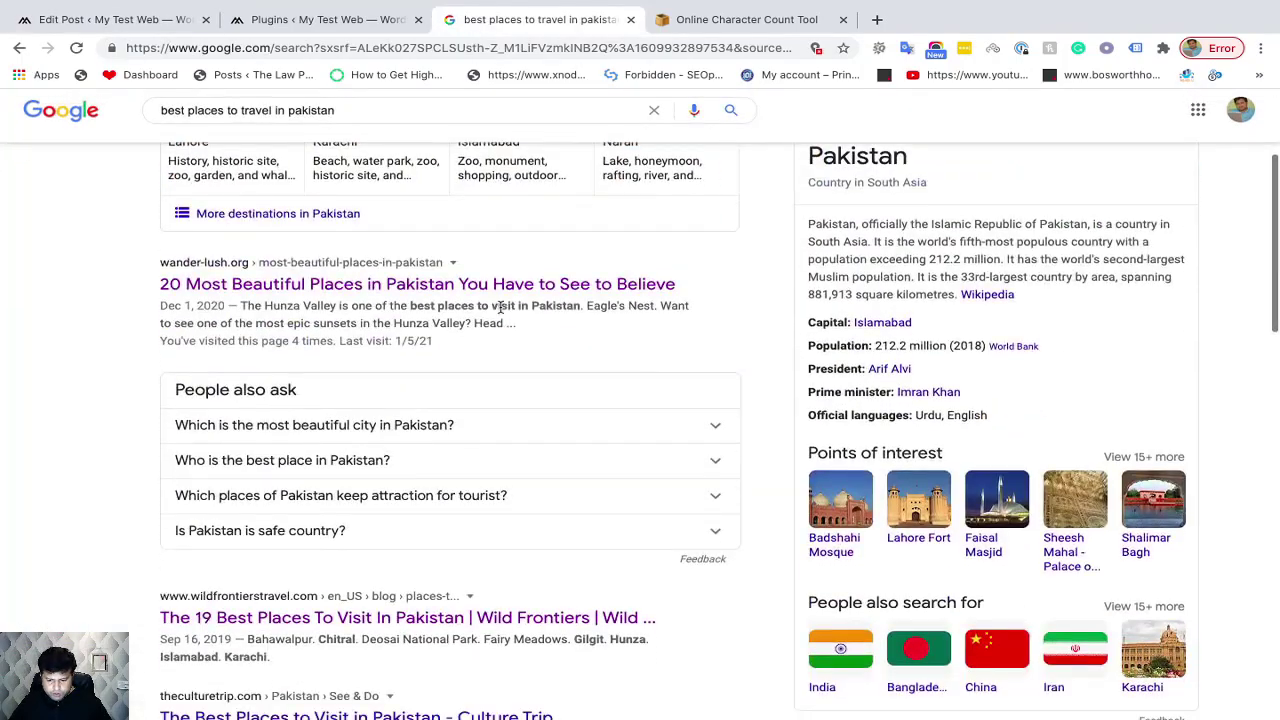
pyautogui.scroll(-4, 405, 511)
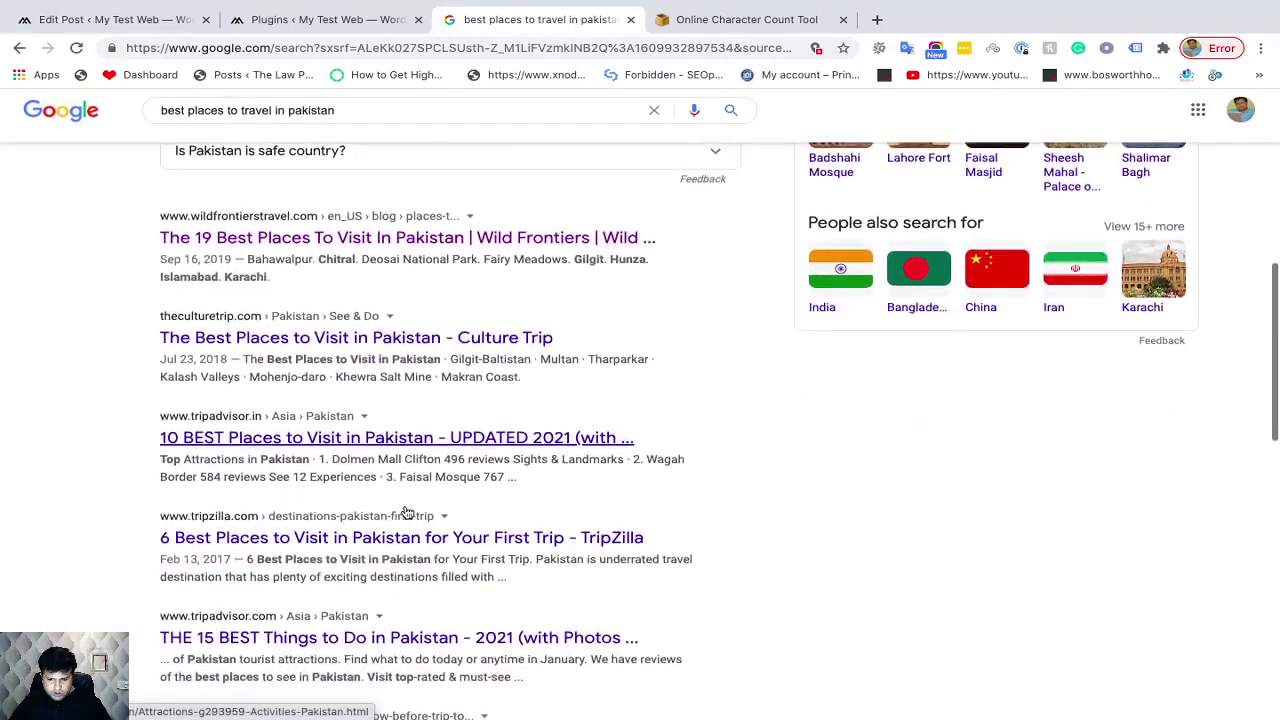
pyautogui.scroll(-2, 405, 511)
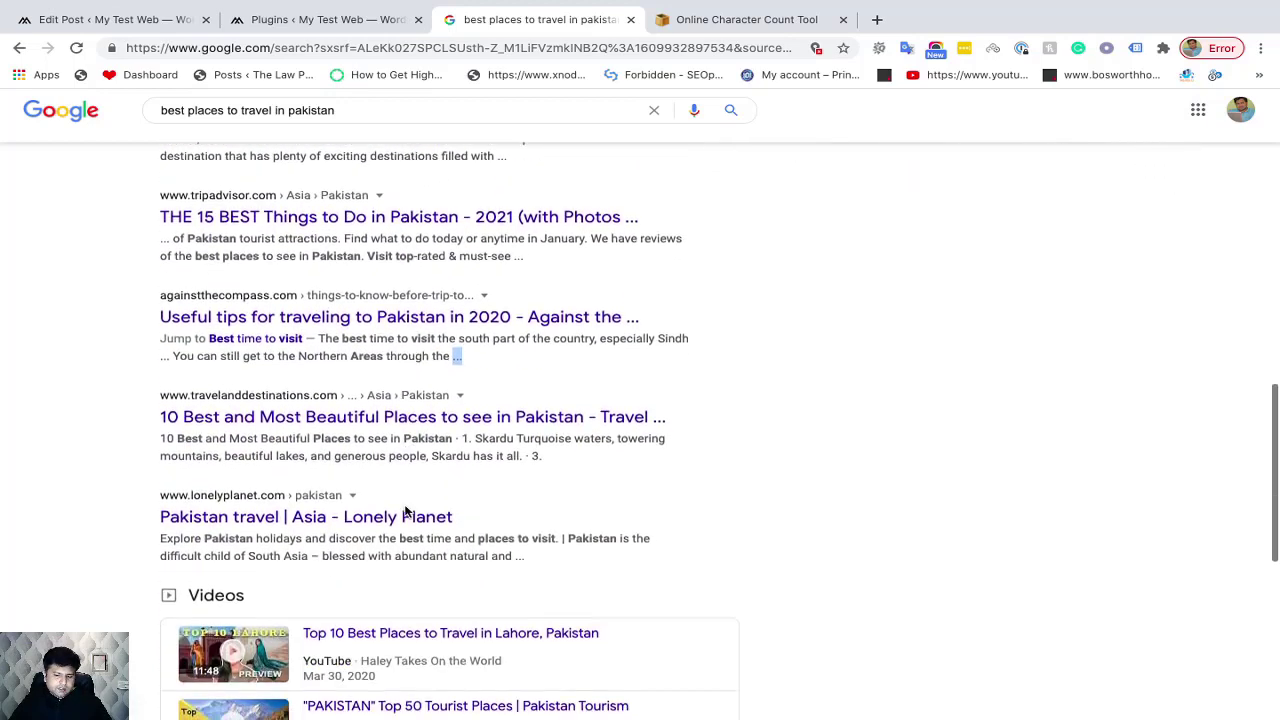
pyautogui.scroll(-1, 405, 511)
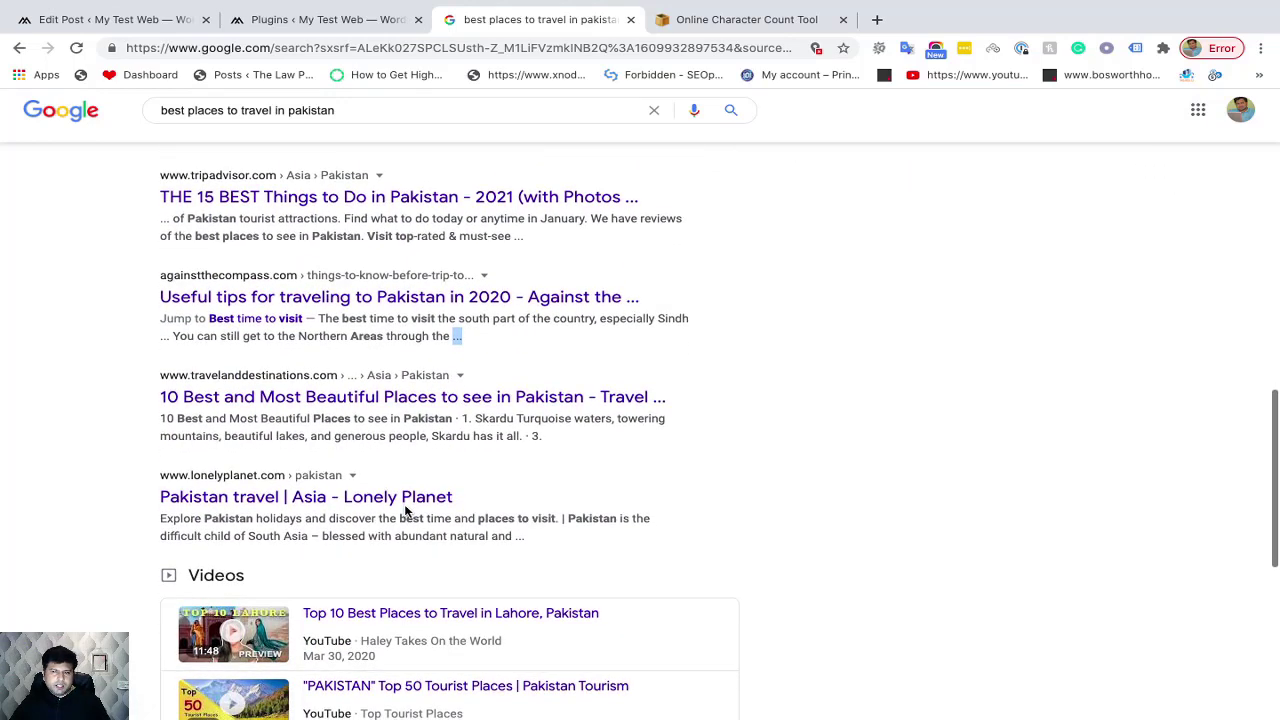
pyautogui.scroll(-1, 405, 511)
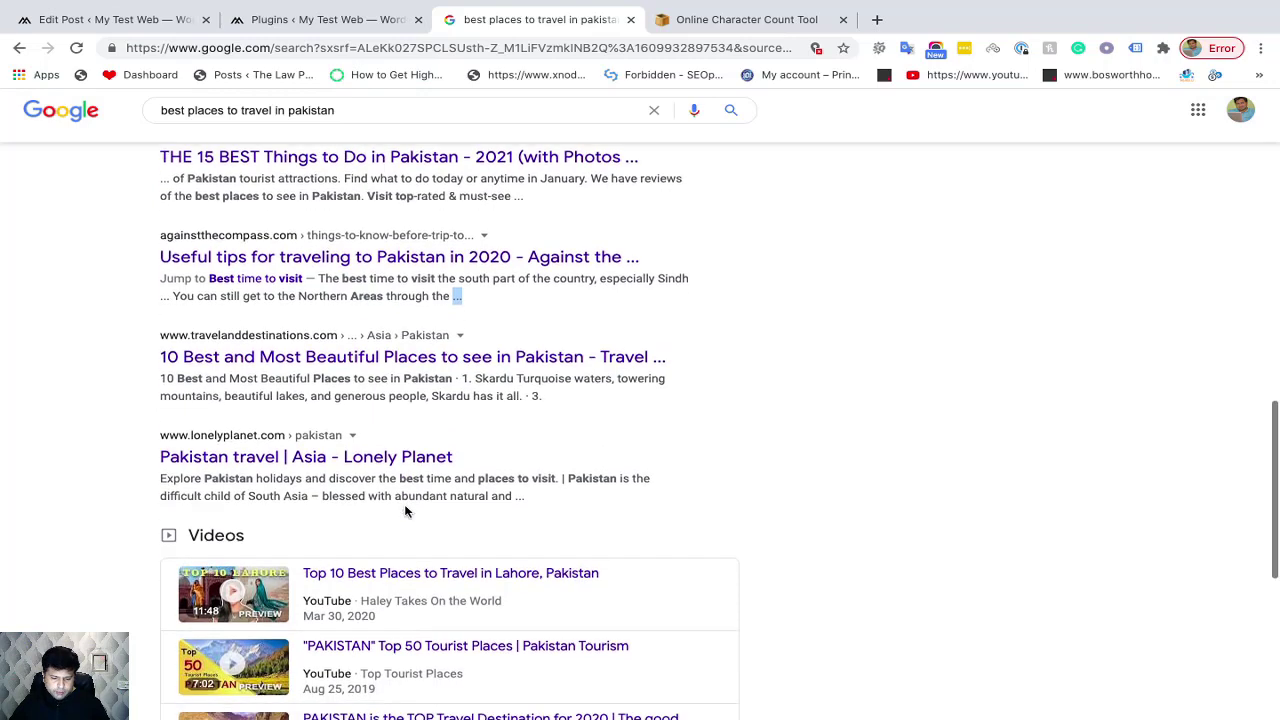
pyautogui.scroll(2, 405, 511)
pyautogui.scroll(1, 421, 393)
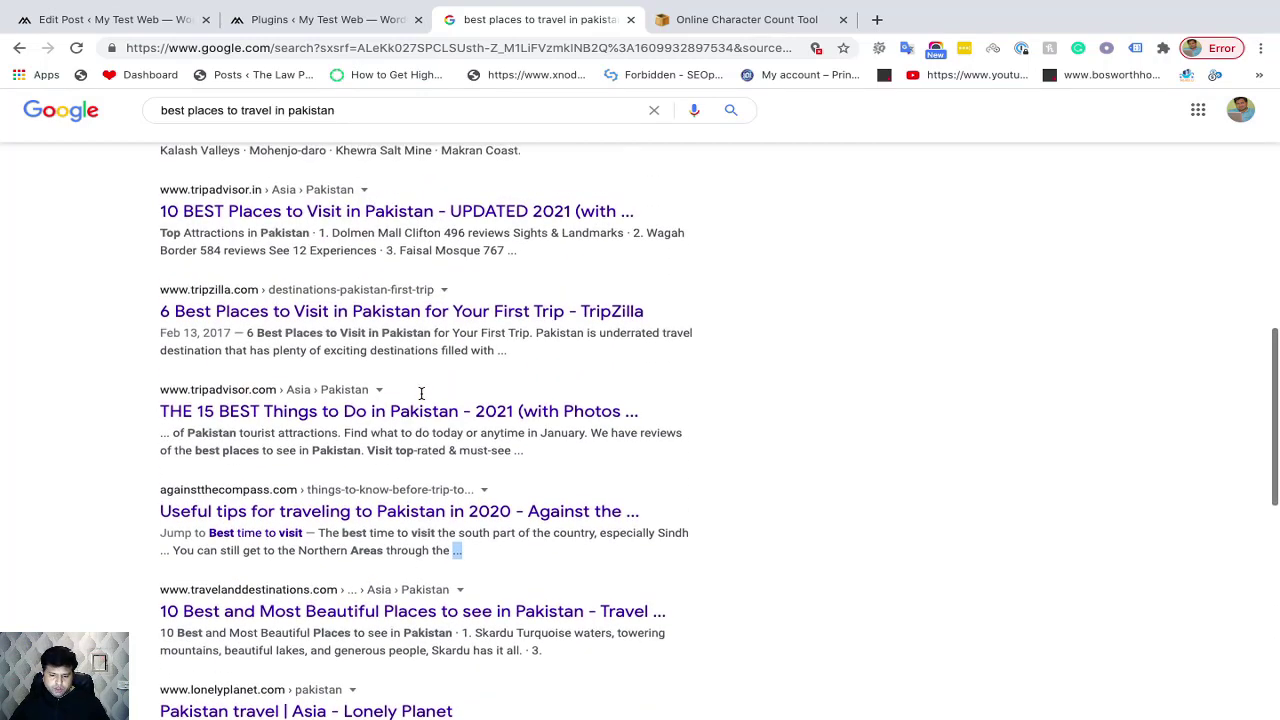
pyautogui.scroll(1, 421, 393)
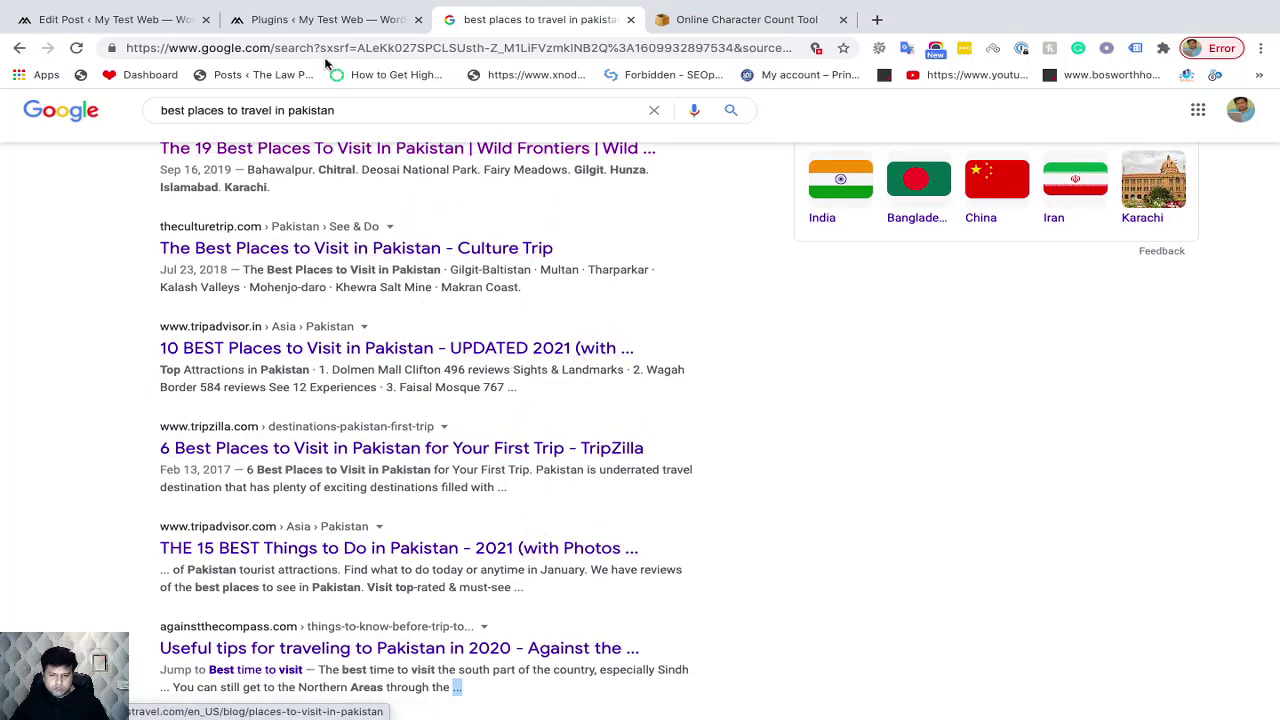
pyautogui.click(287, 20)
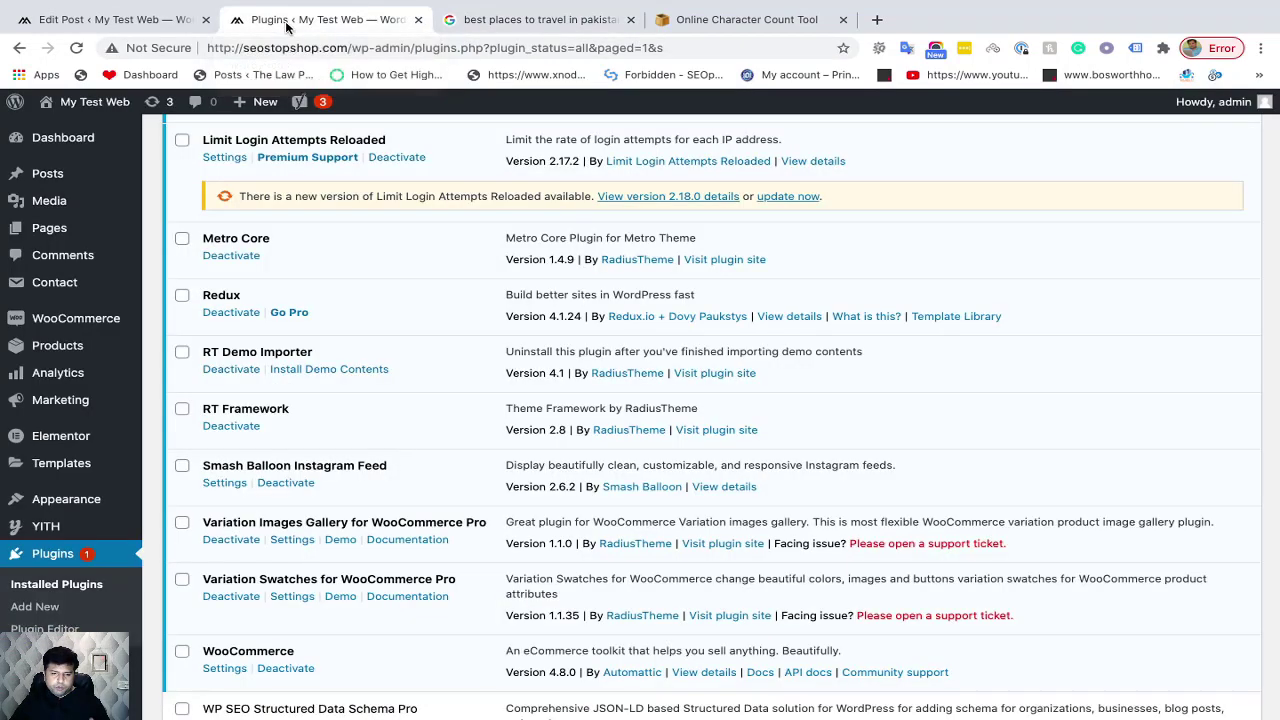
pyautogui.click(126, 22)
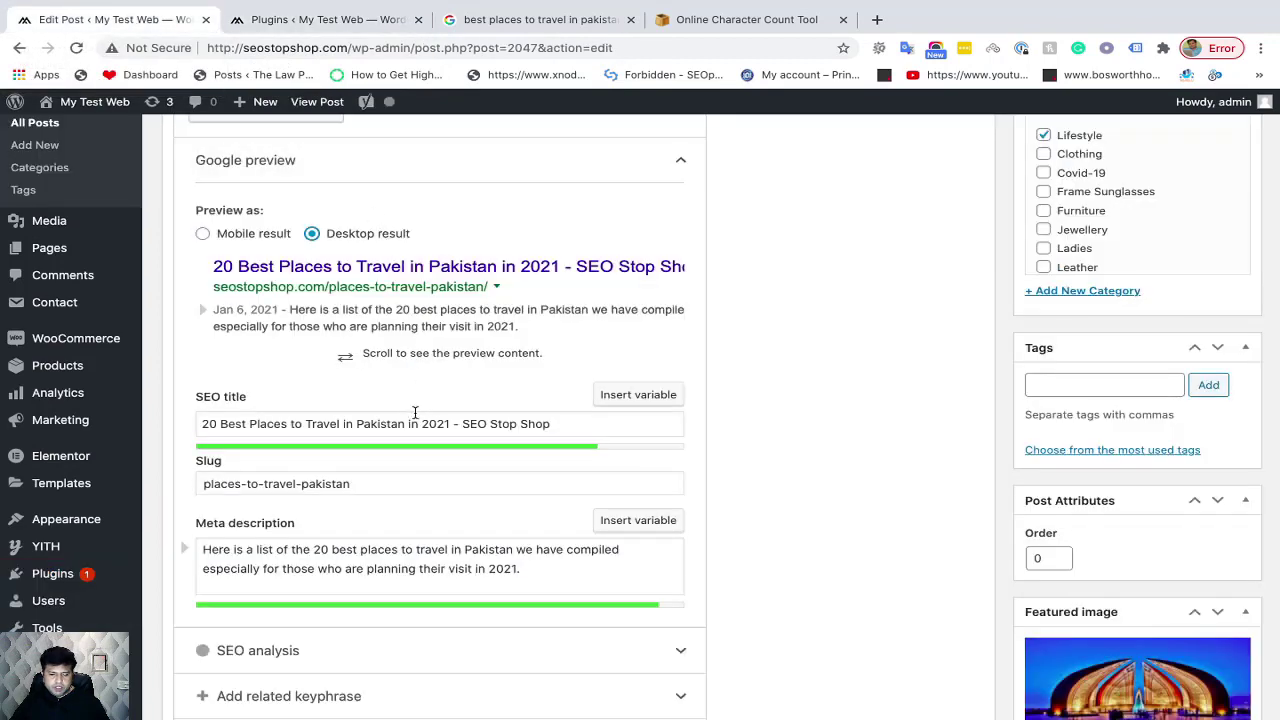
# Enclose the year 2021 in the SEO title in square brackets, as "[2021]"
pyautogui.click(448, 421)
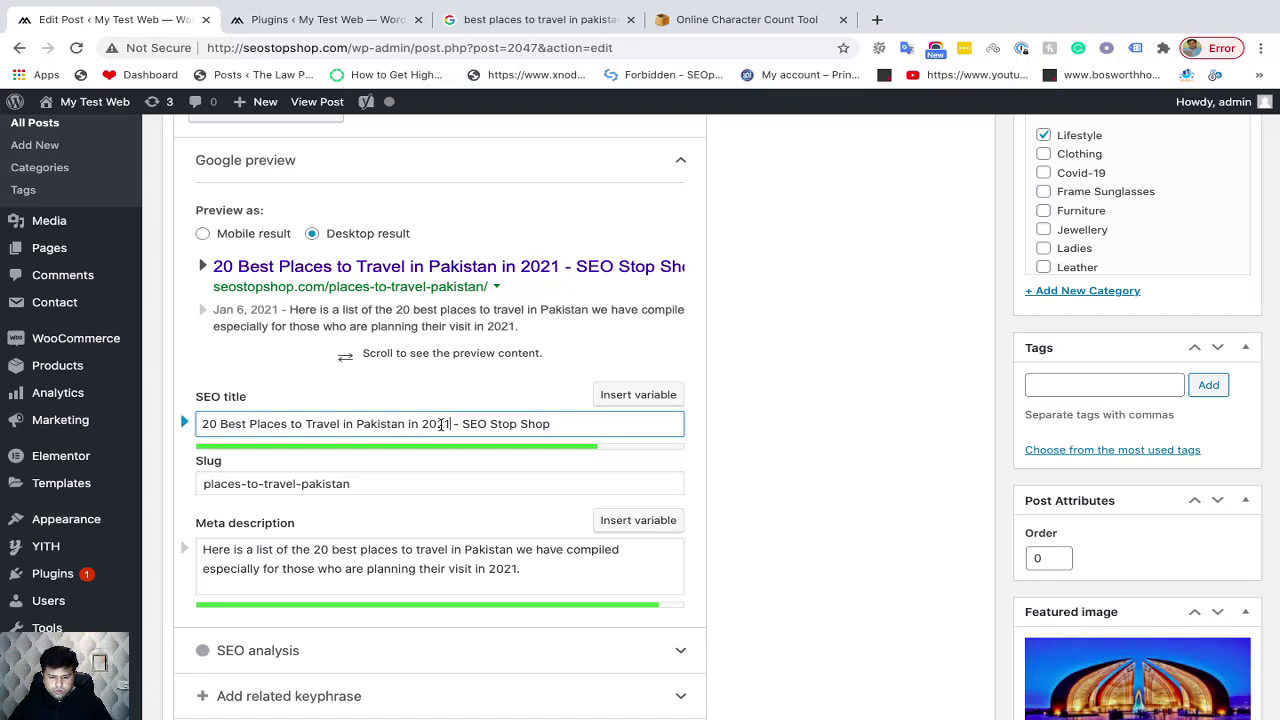
pyautogui.click(450, 423)
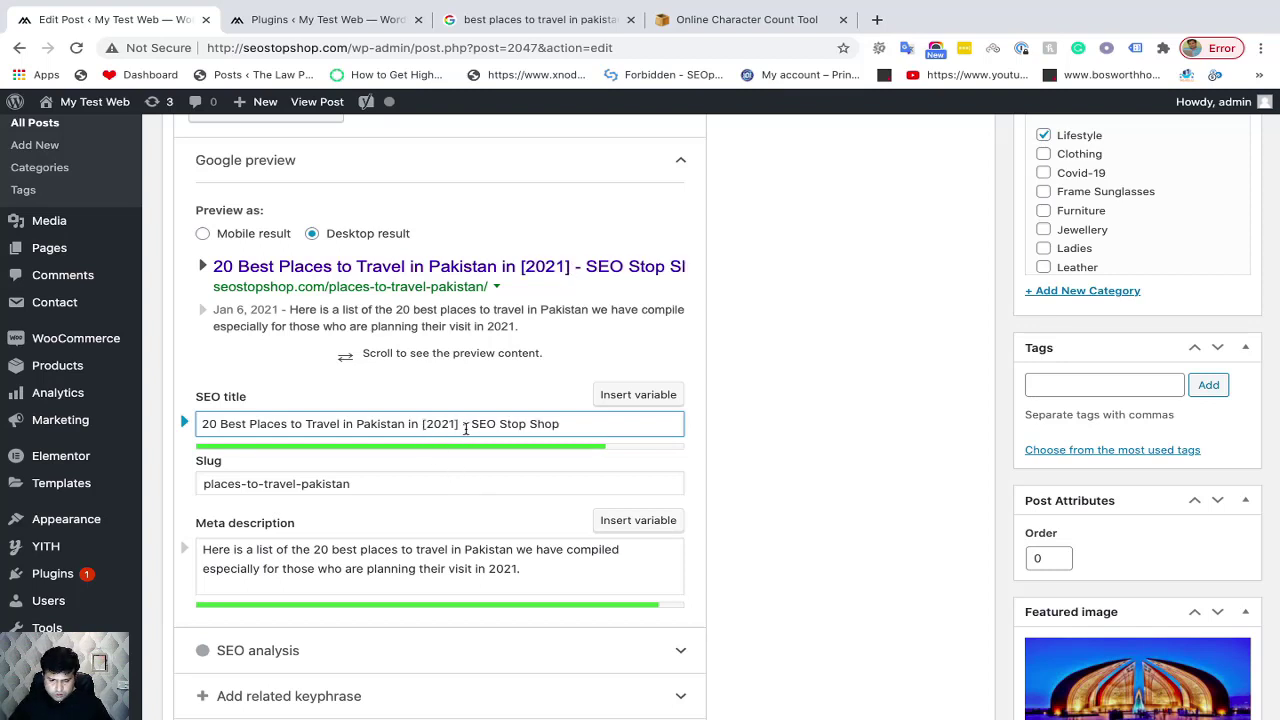
pyautogui.moveTo(461, 424); pyautogui.dragTo(423, 423)
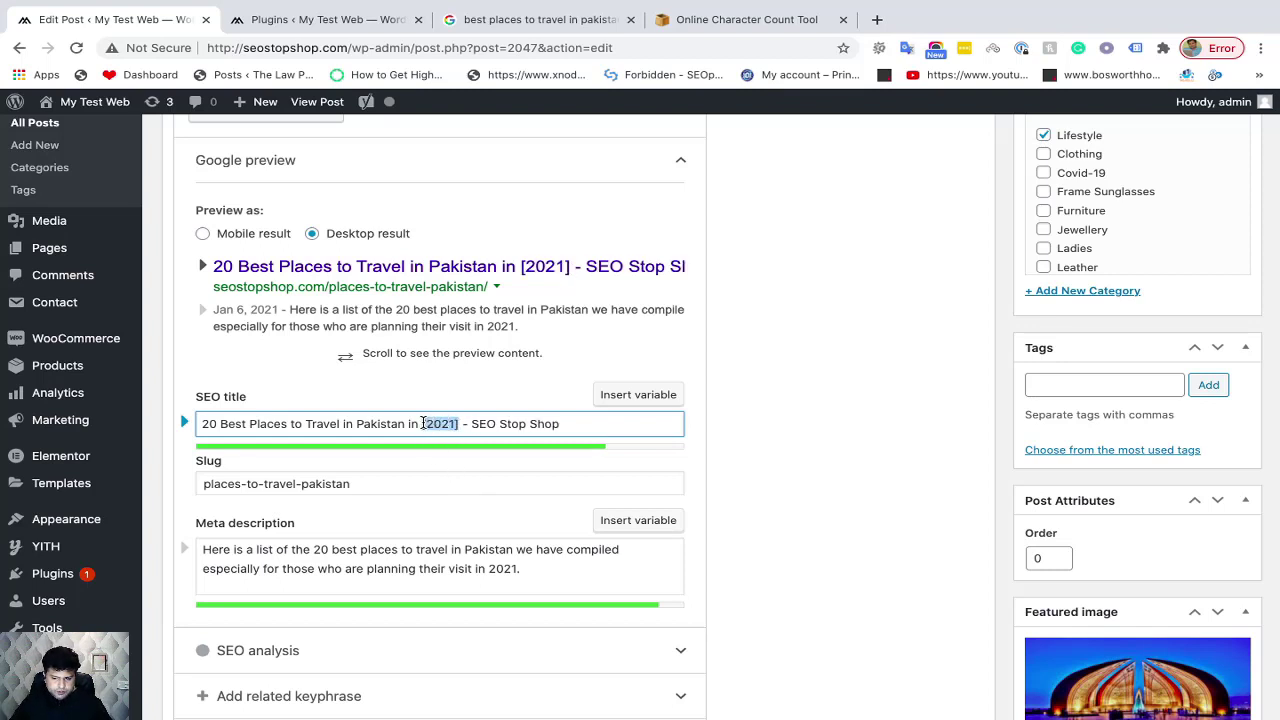
pyautogui.click(460, 424)
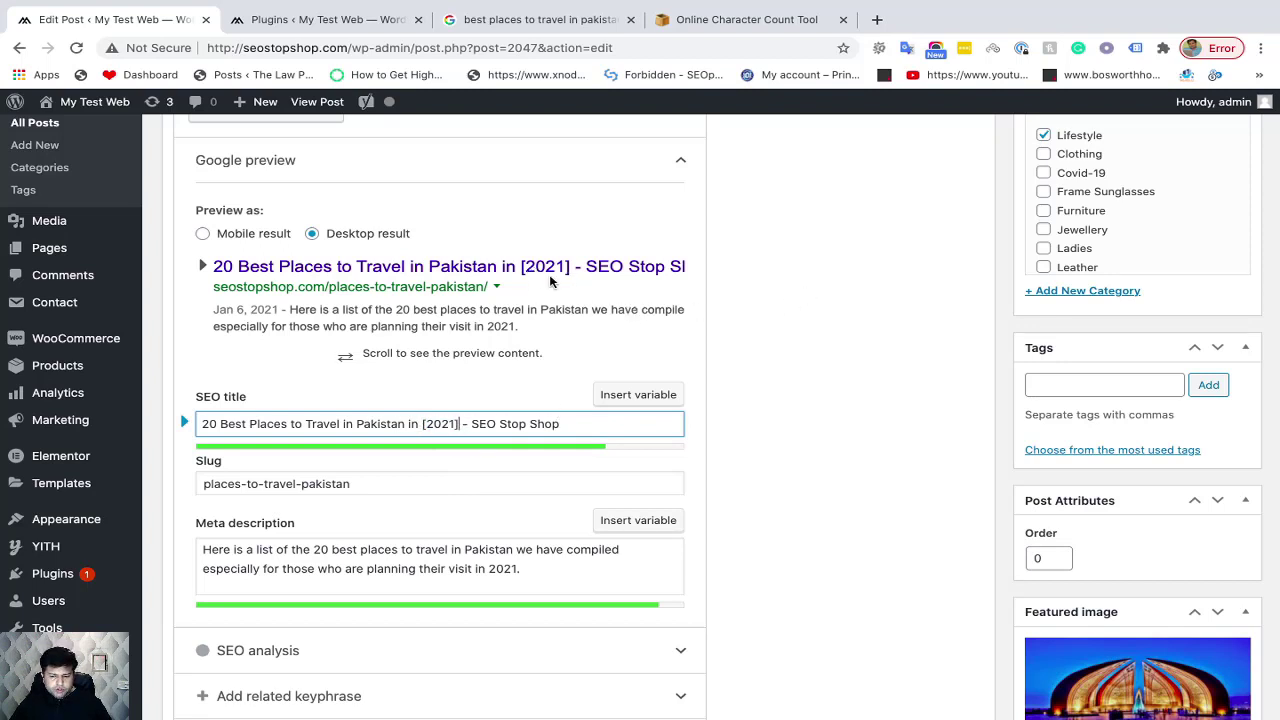
# Remove the square brackets around 2021 in the SEO title
pyautogui.press('BackSpace')
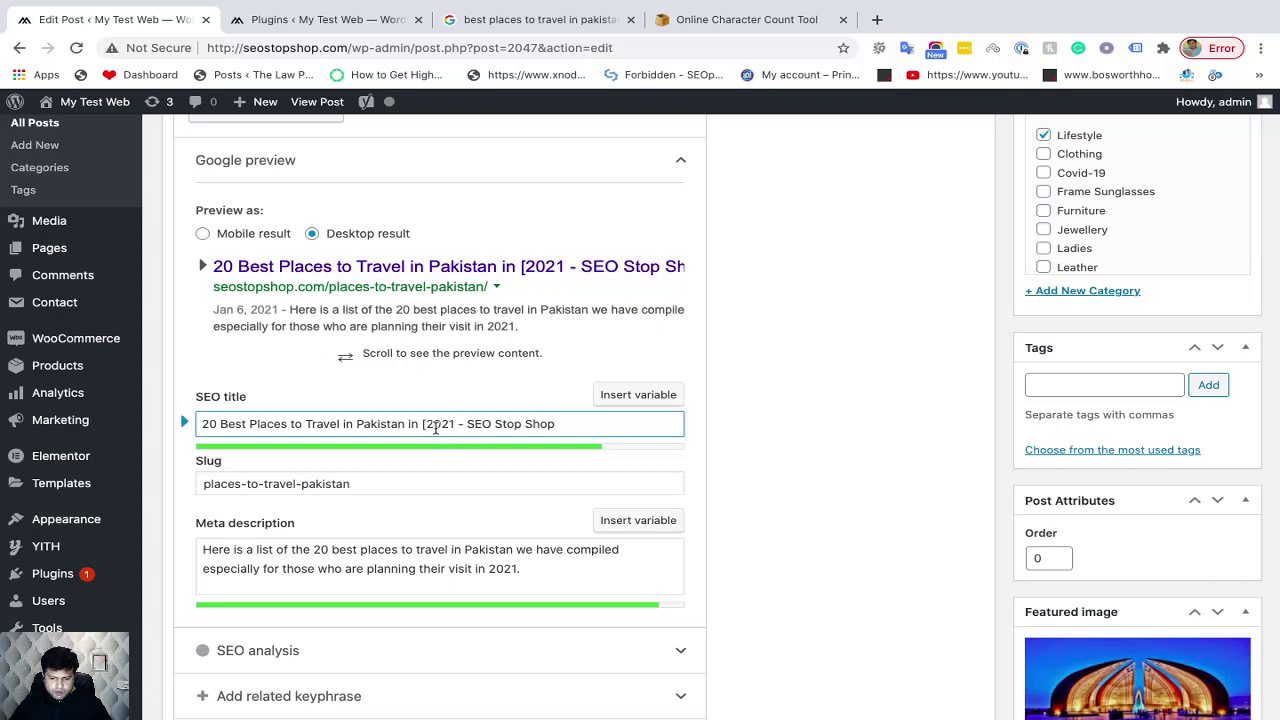
pyautogui.click(426, 424)
pyautogui.press('BackSpace')
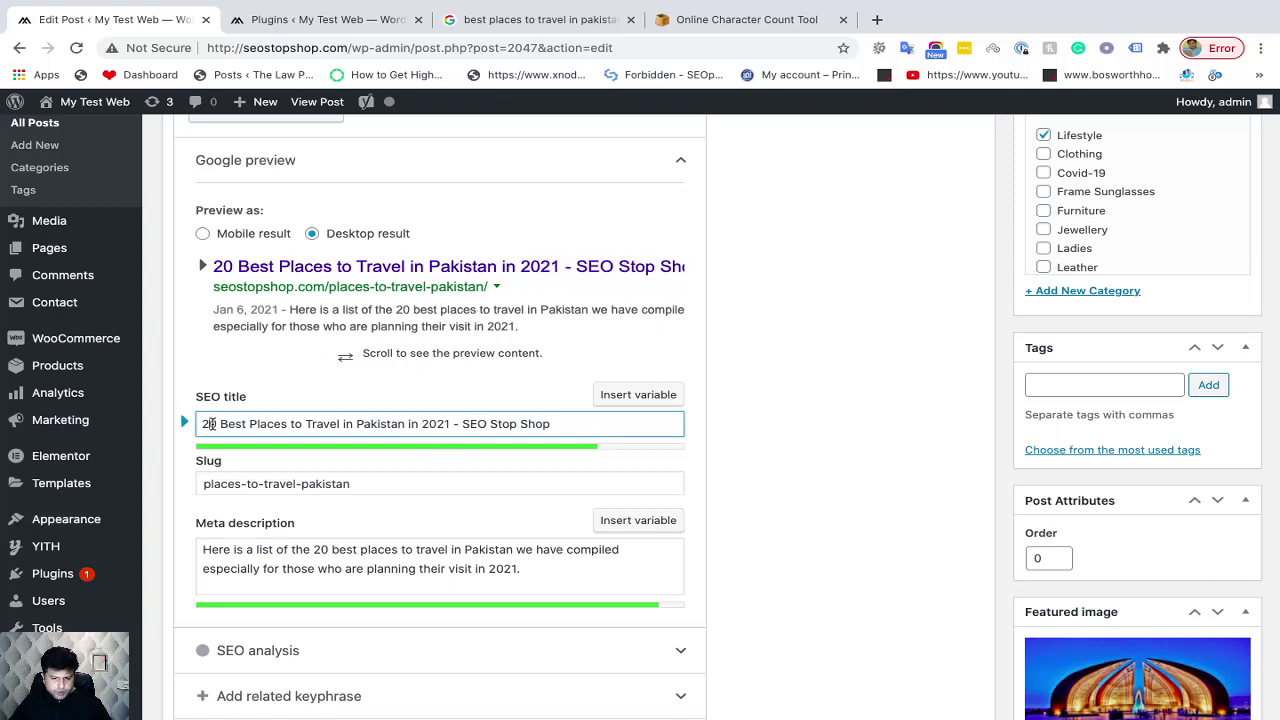
pyautogui.doubleClick(211, 424)
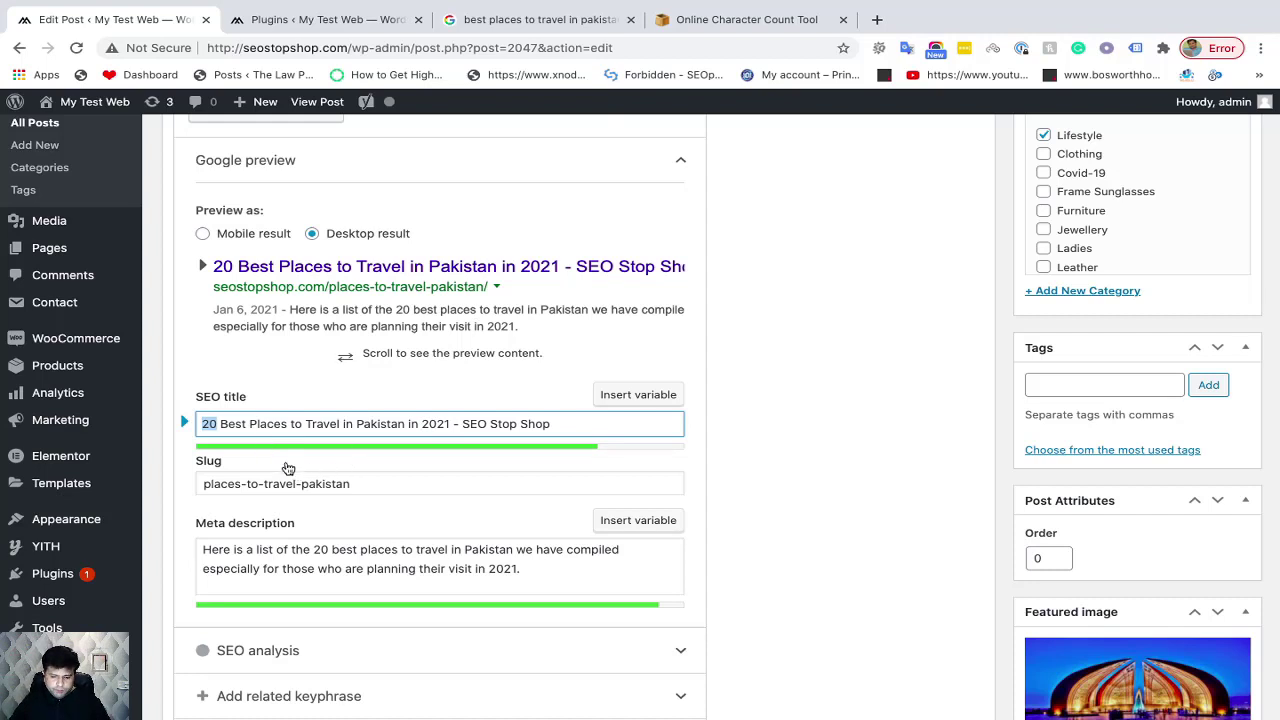
pyautogui.click(237, 428)
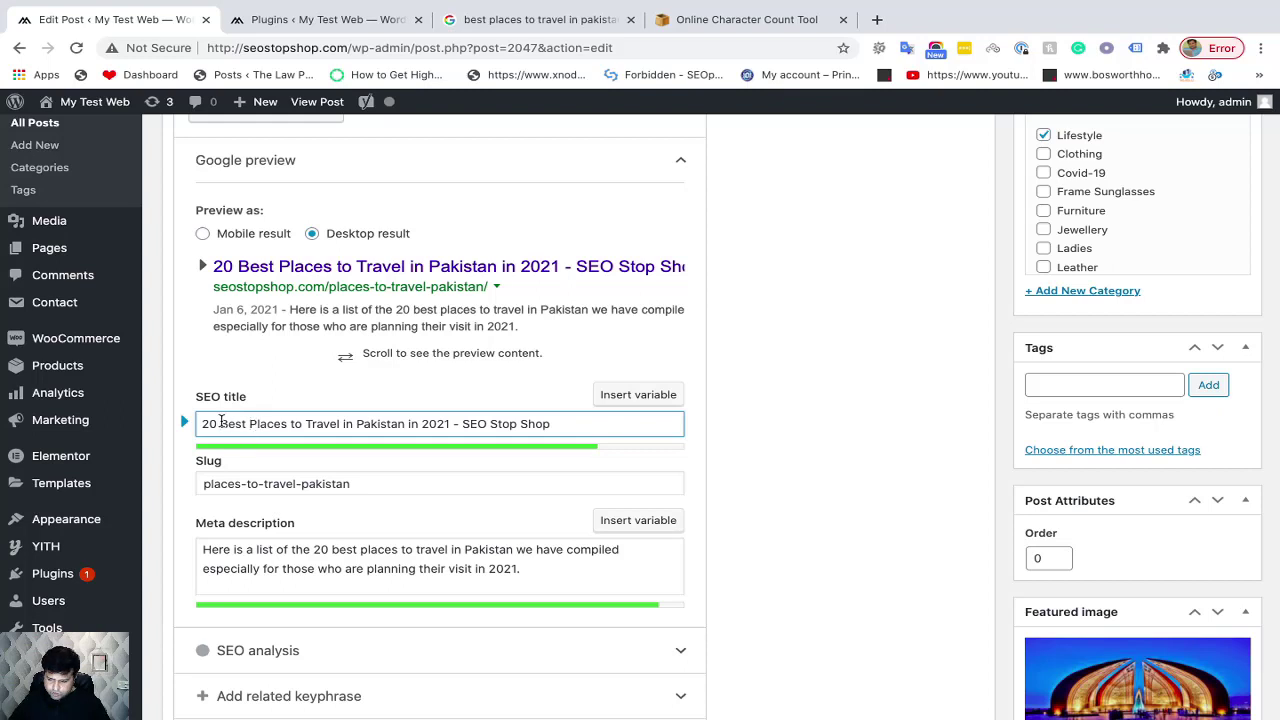
pyautogui.click(220, 423)
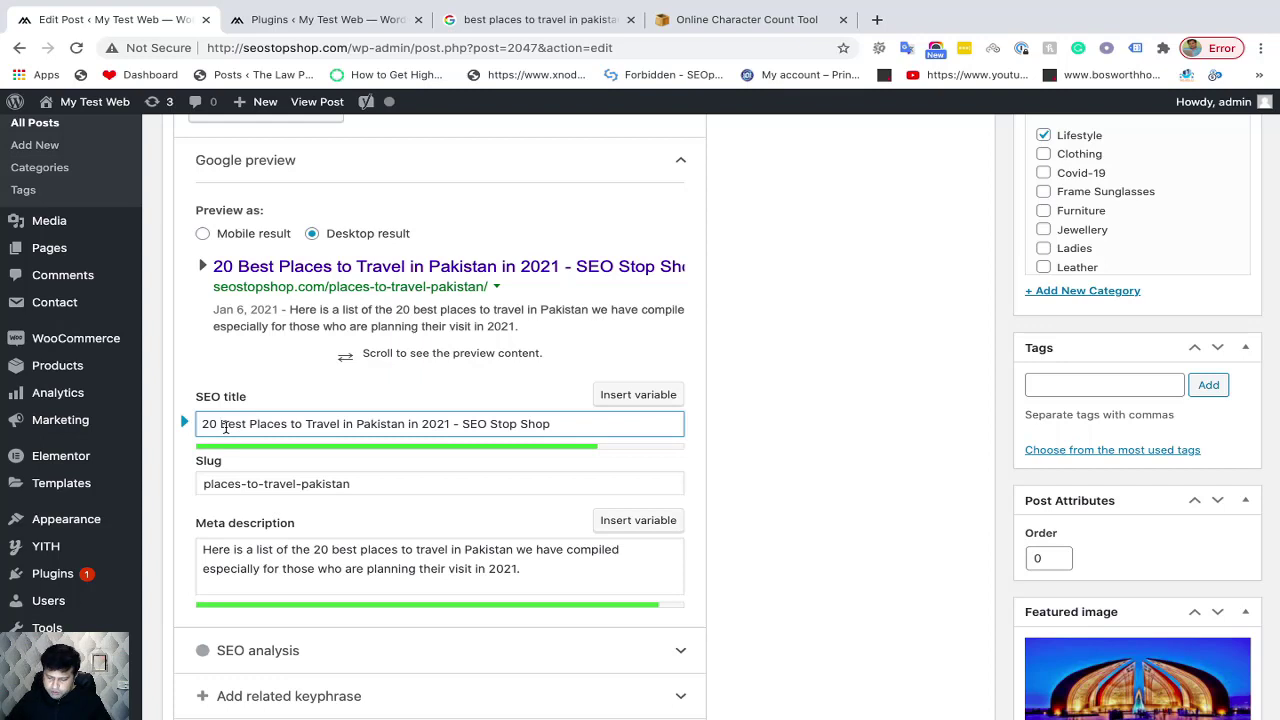
pyautogui.write('[')
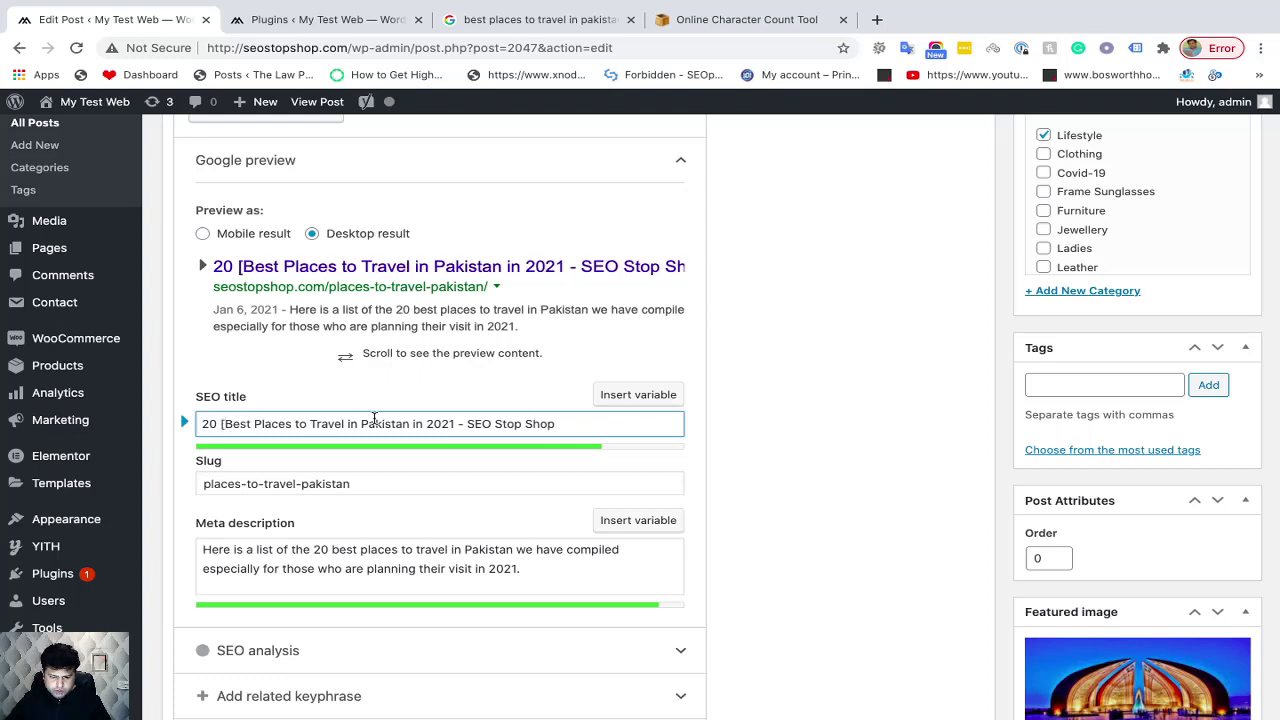
pyautogui.click(404, 423)
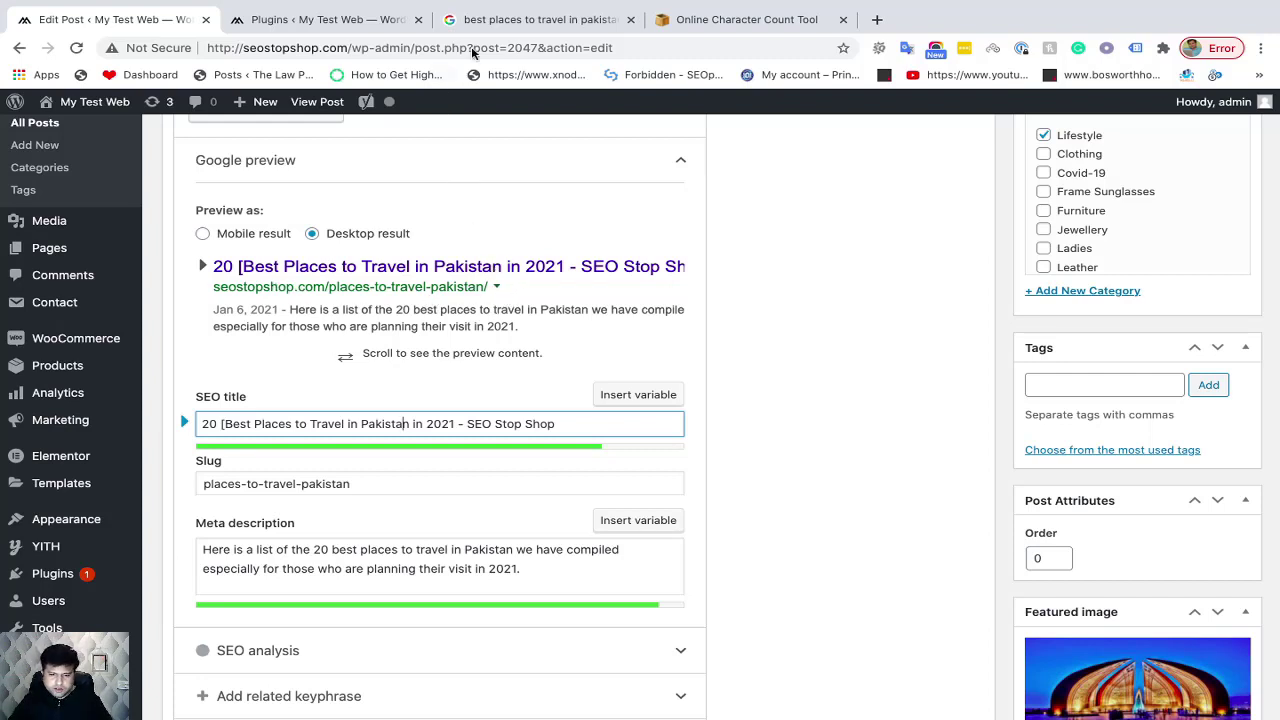
pyautogui.click(460, 20)
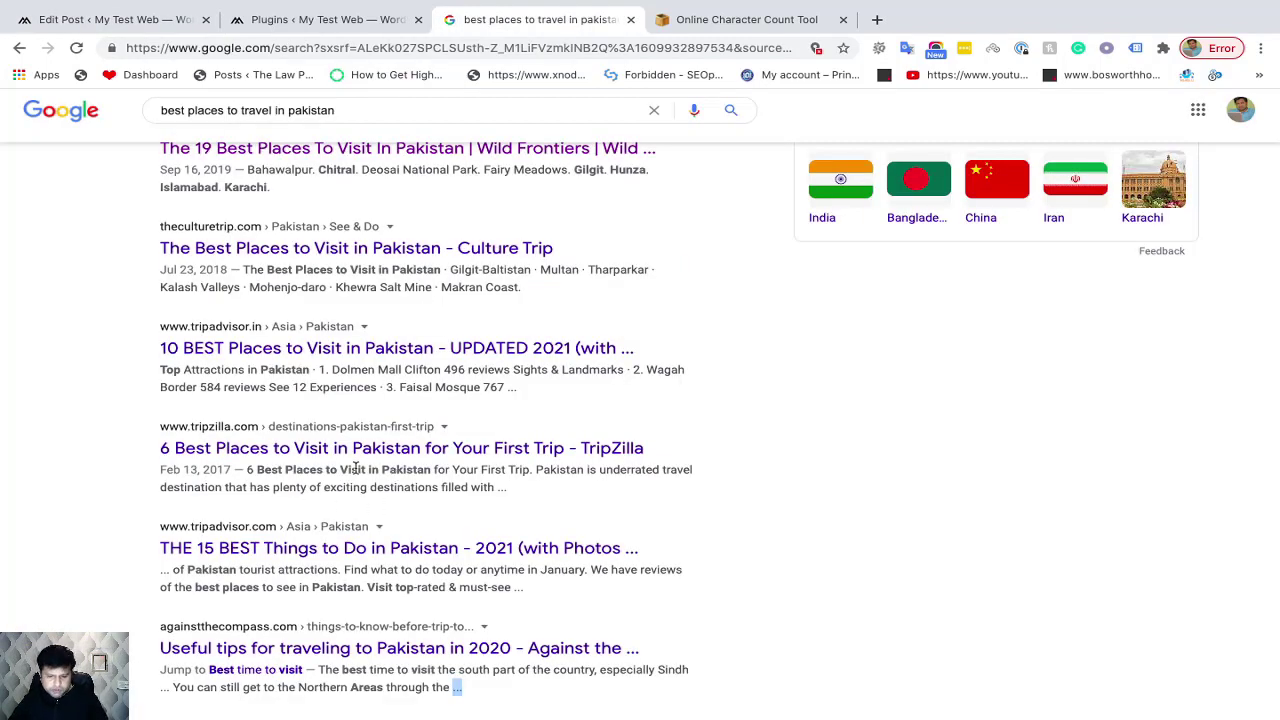
pyautogui.click(265, 22)
pyautogui.click(140, 20)
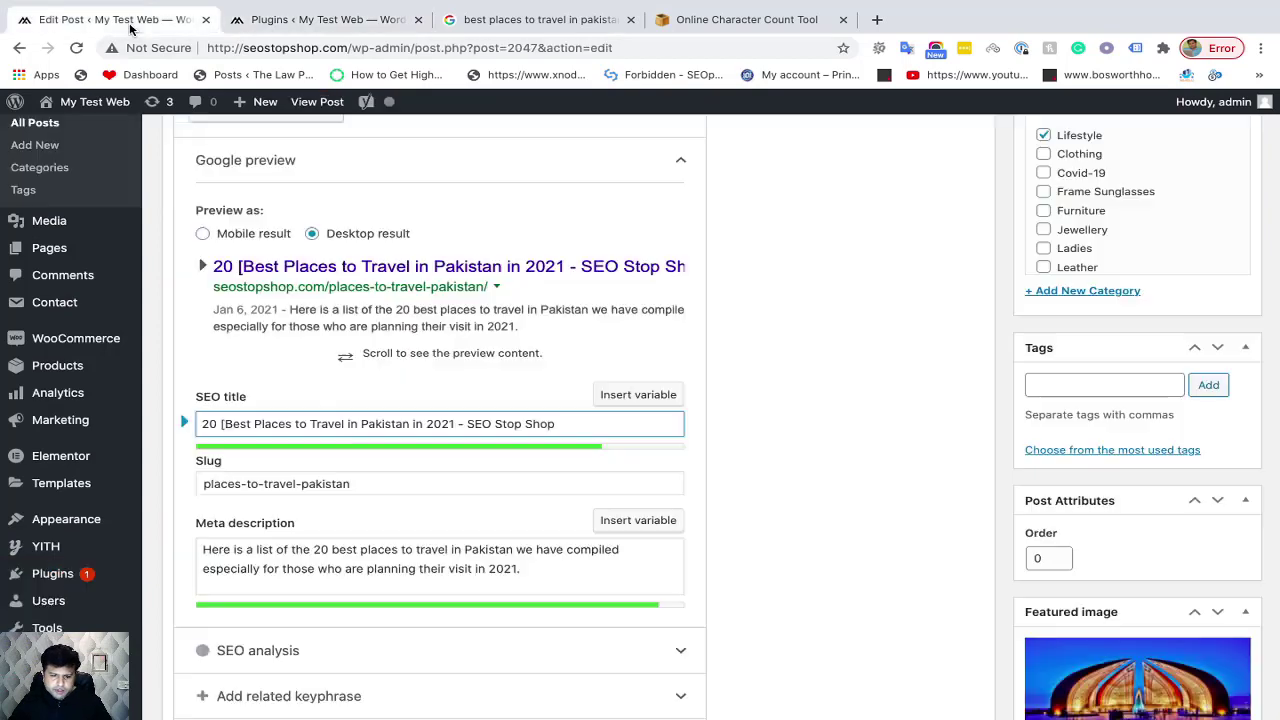
pyautogui.press('BackSpace')
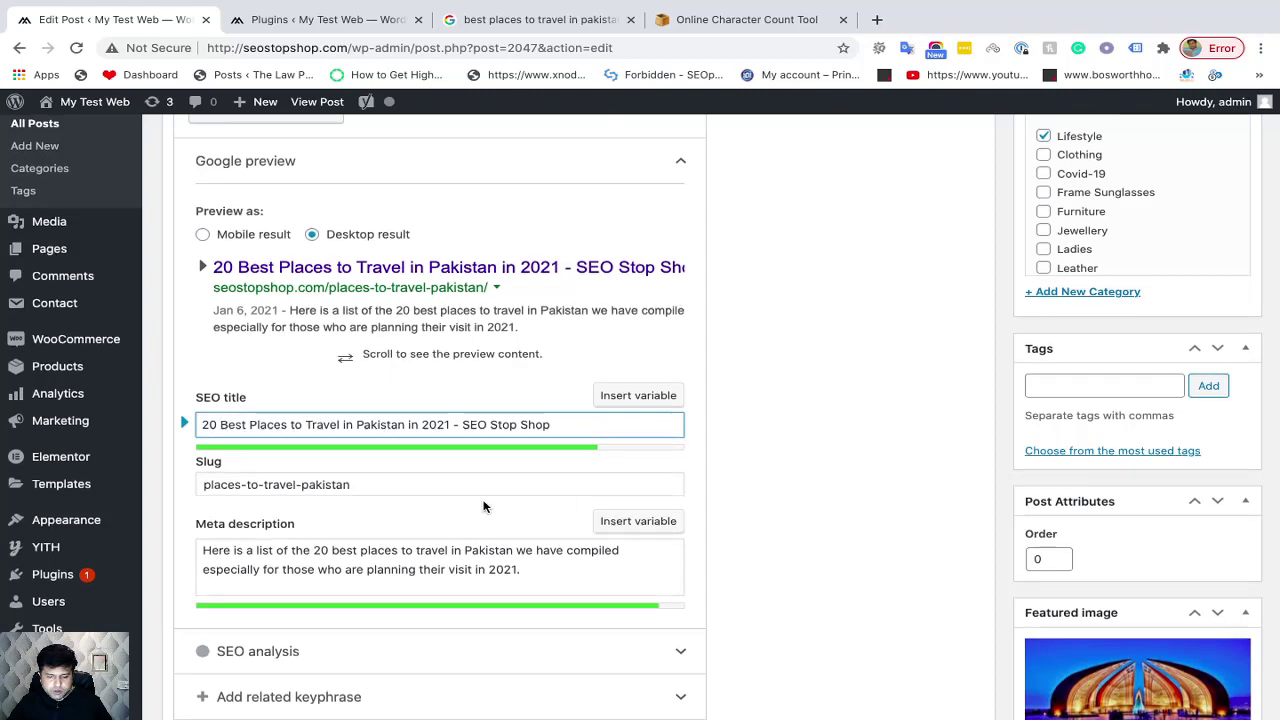
# Copy "Places to Travel in Pakistan" from the SEO title and enter it as the post's focus keyphrase
pyautogui.scroll(1, 490, 503)
pyautogui.scroll(-2, 480, 495)
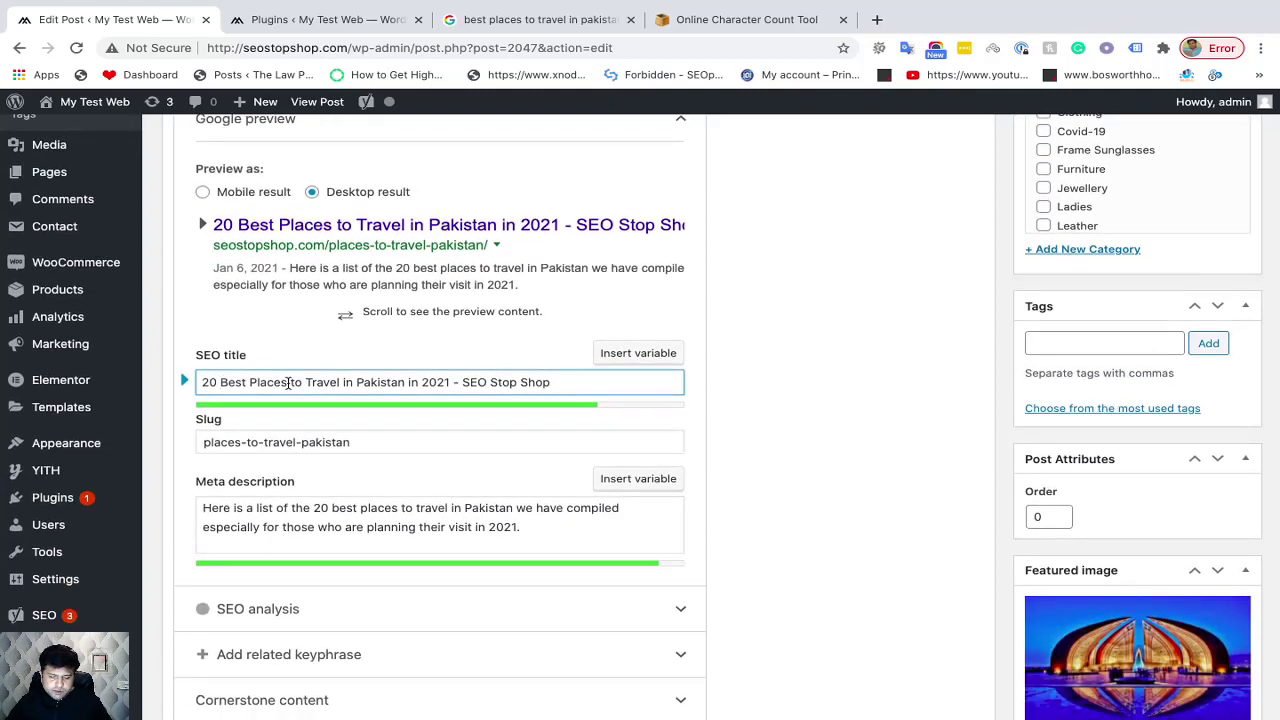
pyautogui.moveTo(251, 381); pyautogui.dragTo(403, 379)
pyautogui.hotkey('ctrl', 'c')
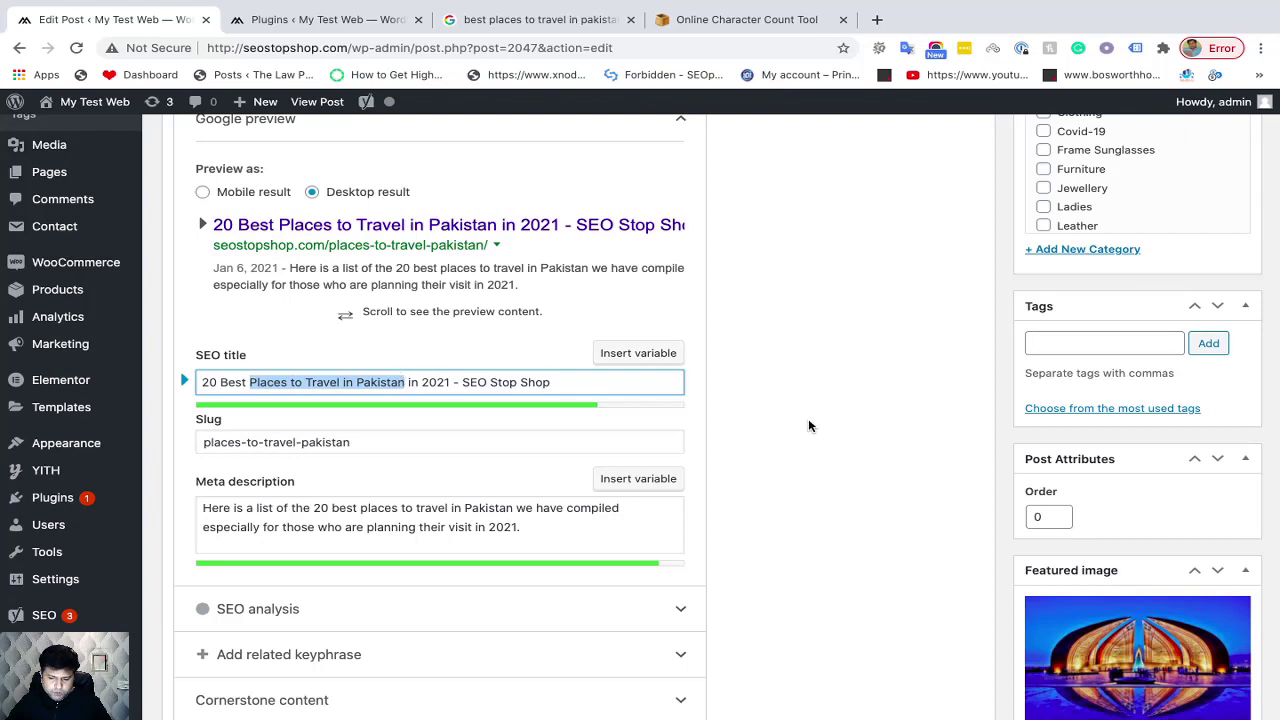
pyautogui.click(834, 424)
pyautogui.scroll(3, 834, 424)
pyautogui.scroll(-3, 836, 425)
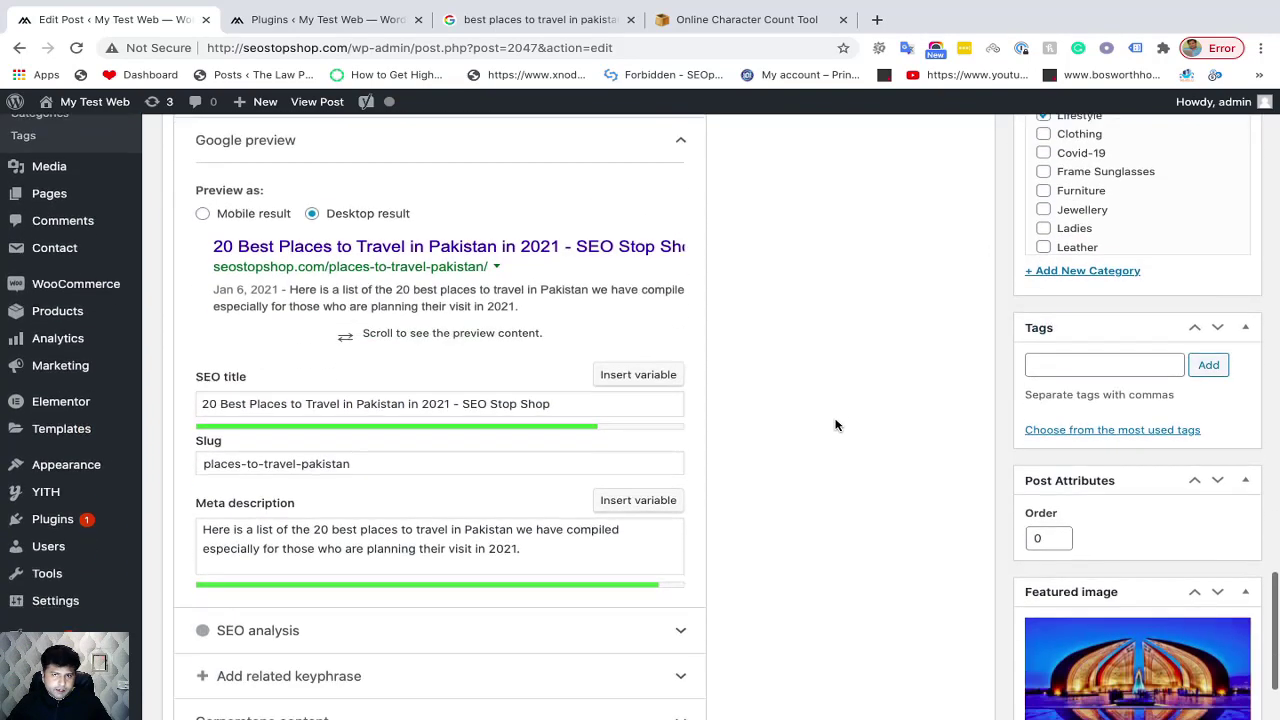
pyautogui.scroll(-1, 836, 425)
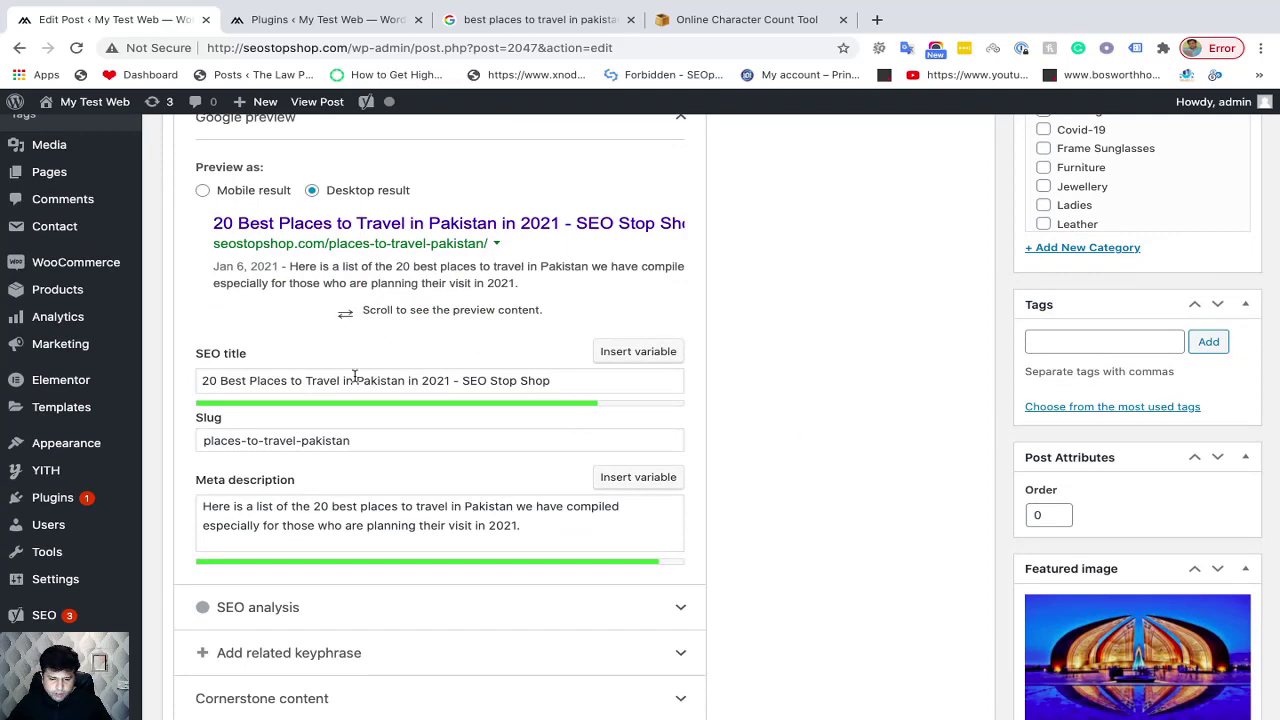
pyautogui.scroll(3, 352, 380)
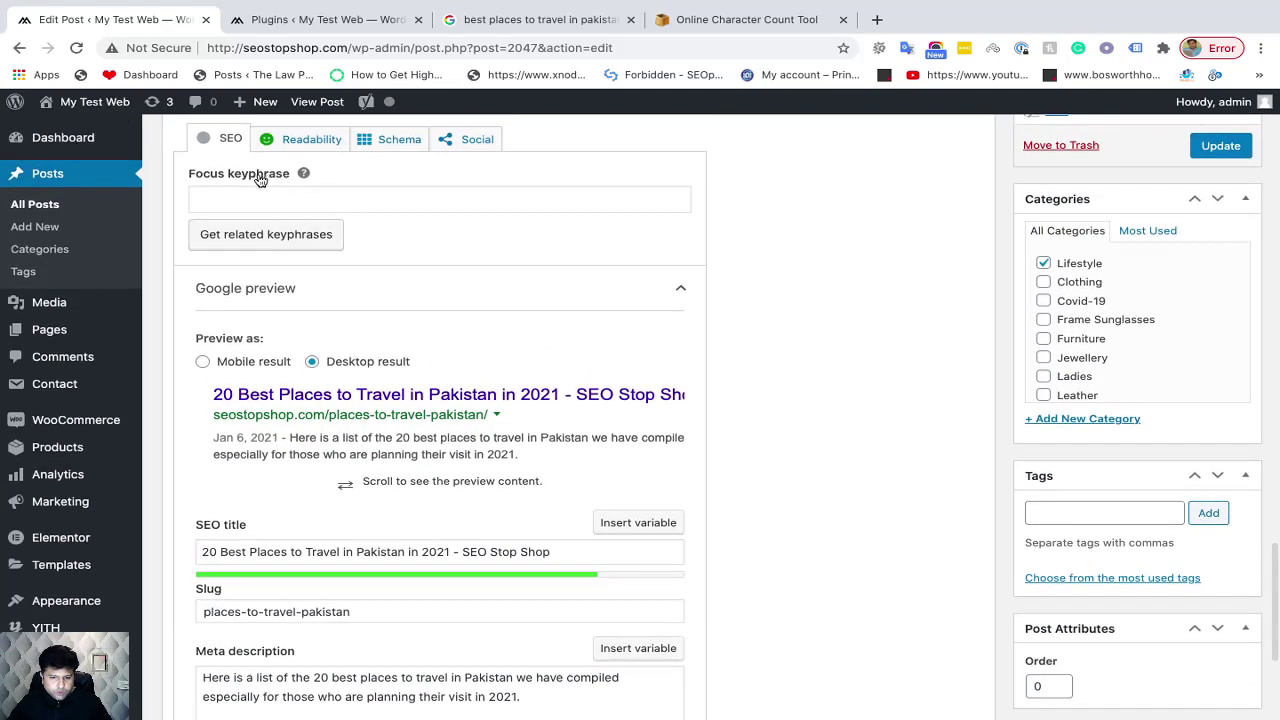
pyautogui.scroll(2, 262, 180)
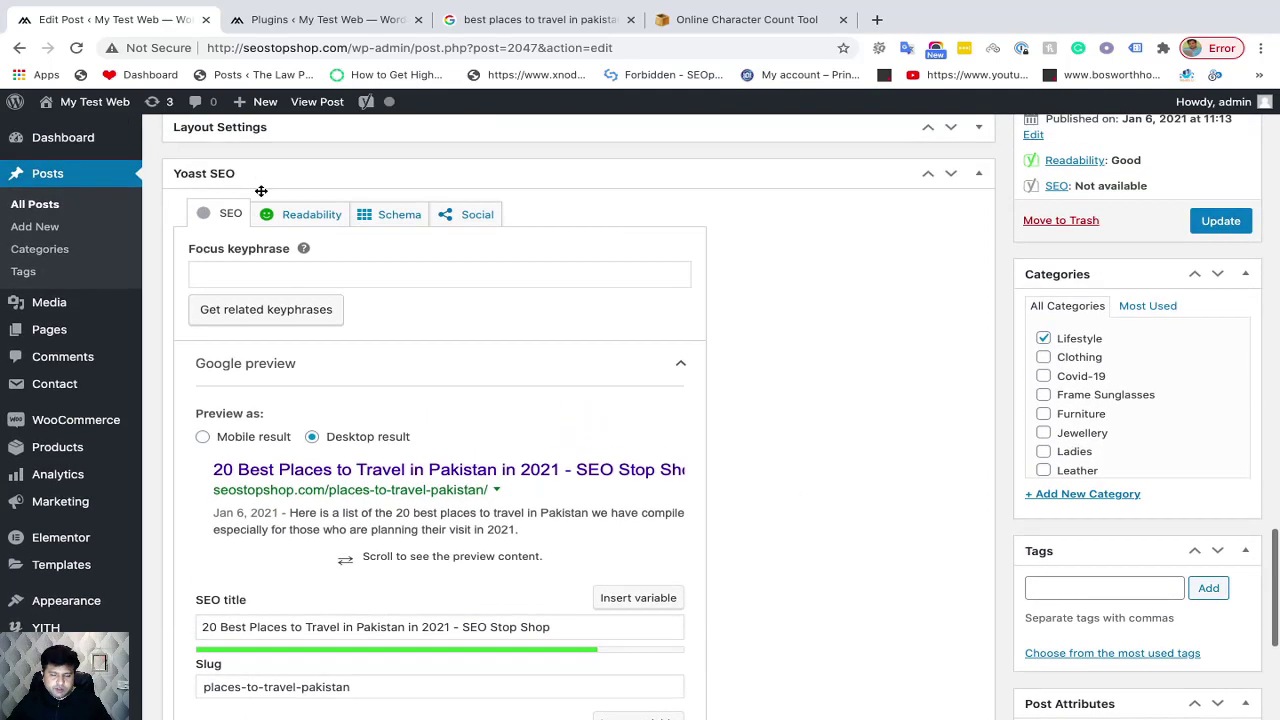
pyautogui.click(266, 265)
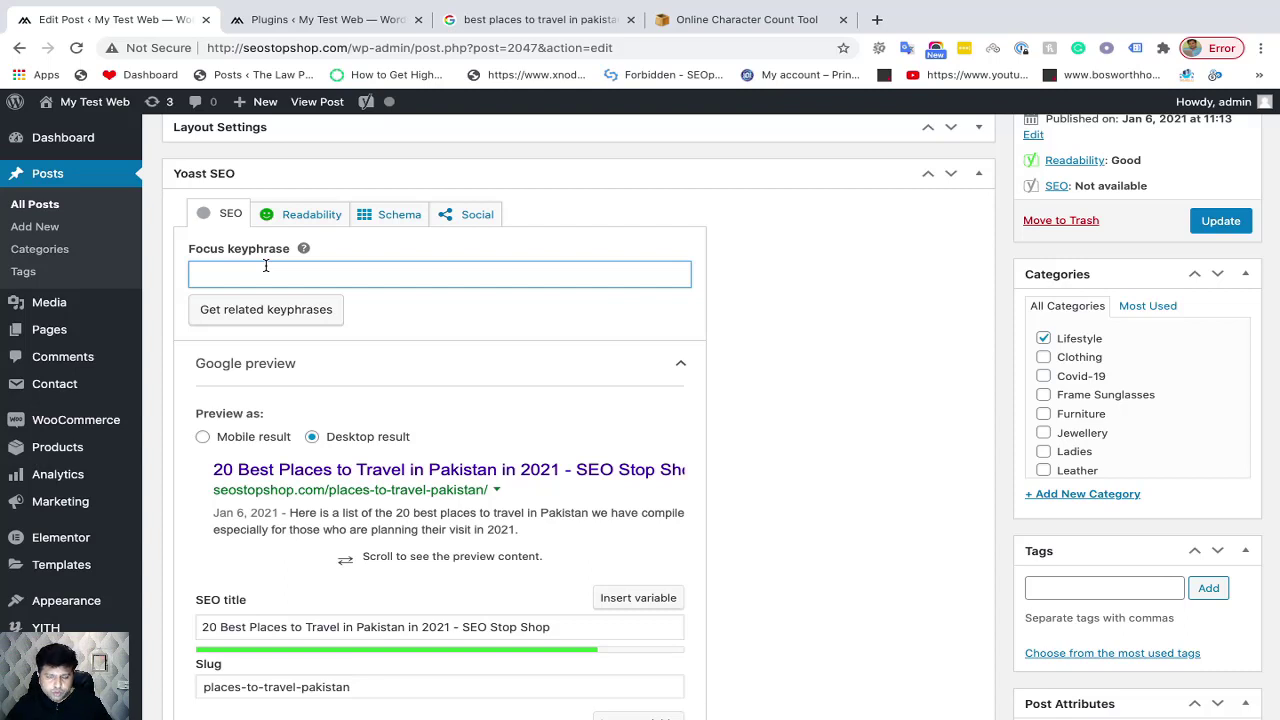
pyautogui.hotkey('ctrl', 'v')
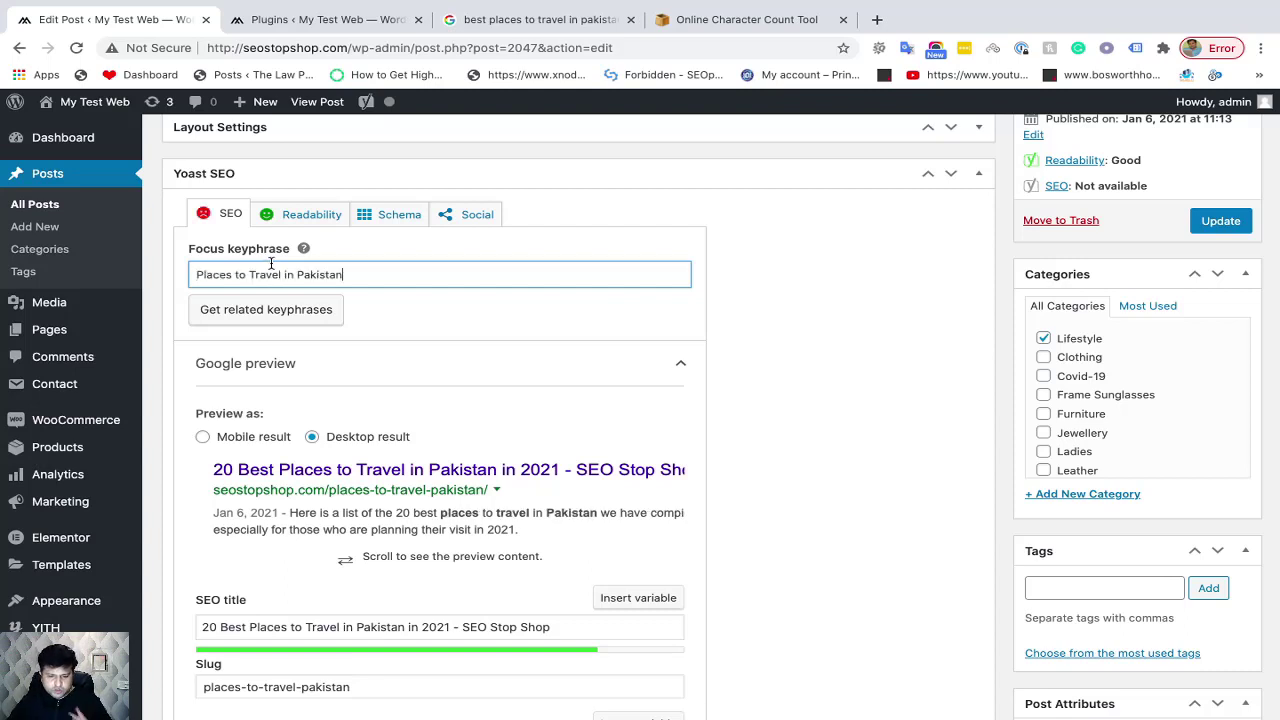
pyautogui.click(777, 329)
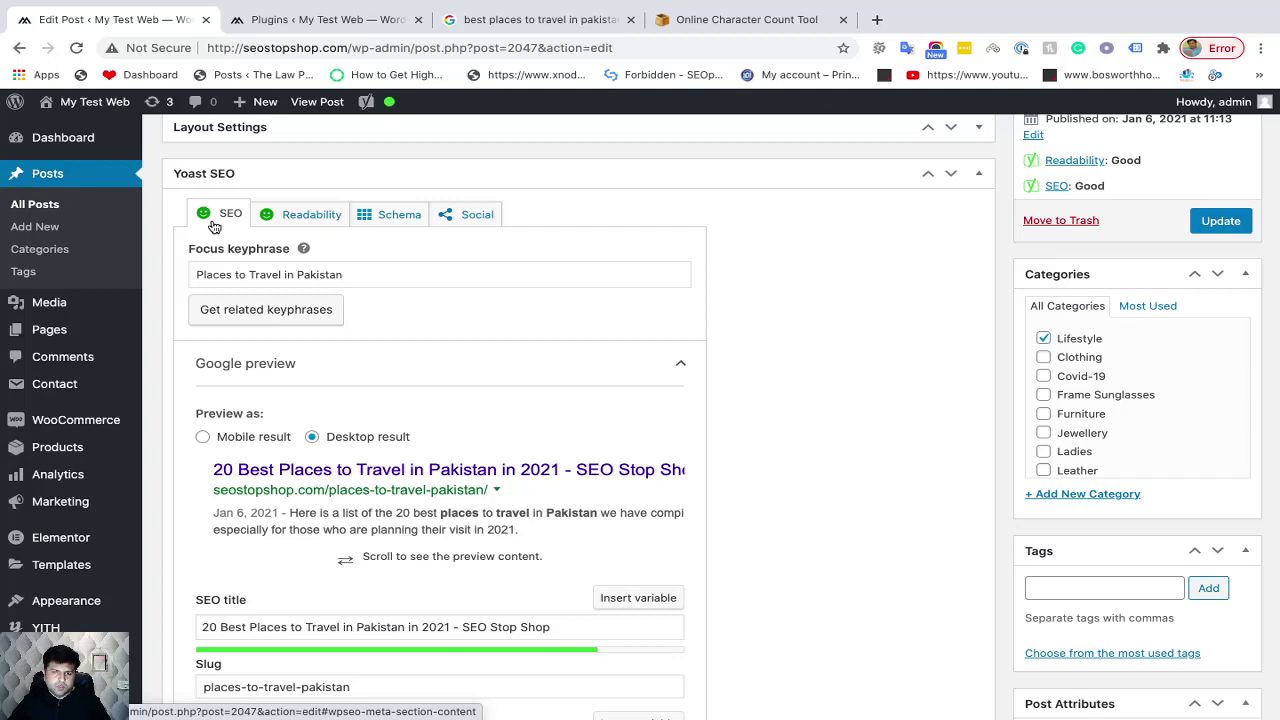
# Expand the SEO analysis for the focus keyphrase and review its problems, improvements and good results
pyautogui.tripleClick(281, 268)
pyautogui.click(700, 363)
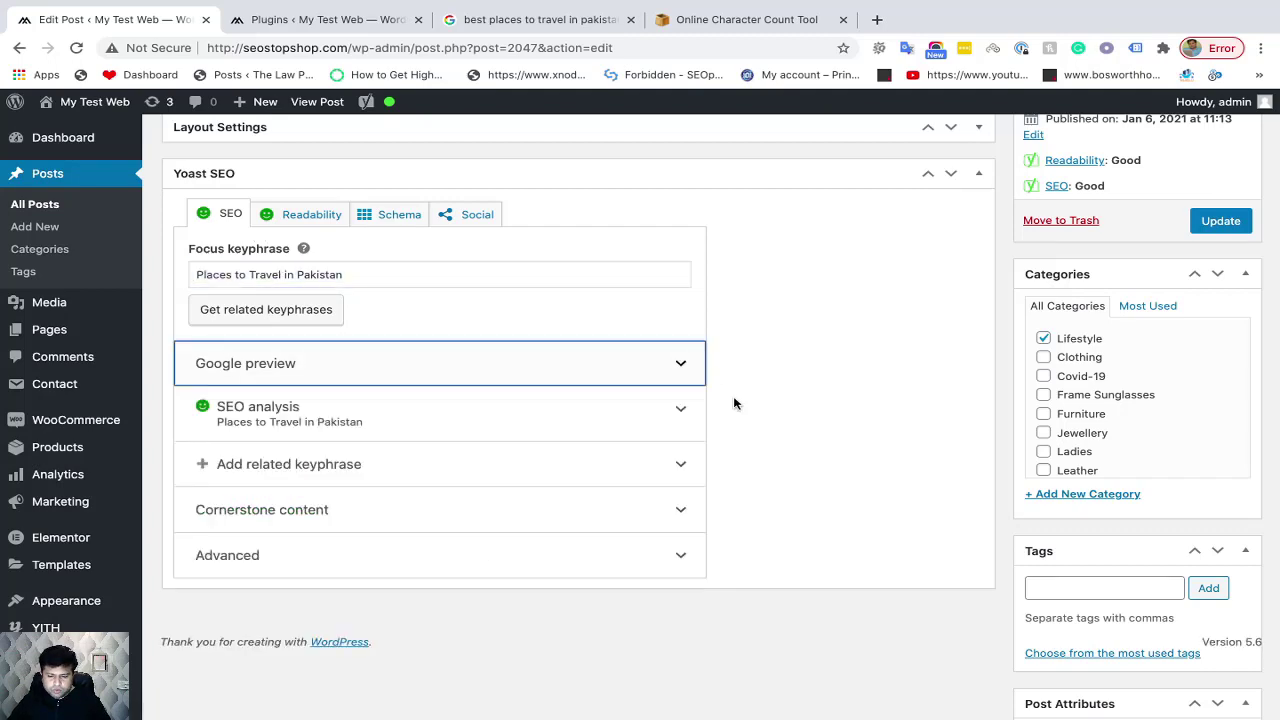
pyautogui.click(684, 365)
pyautogui.scroll(-4, 551, 368)
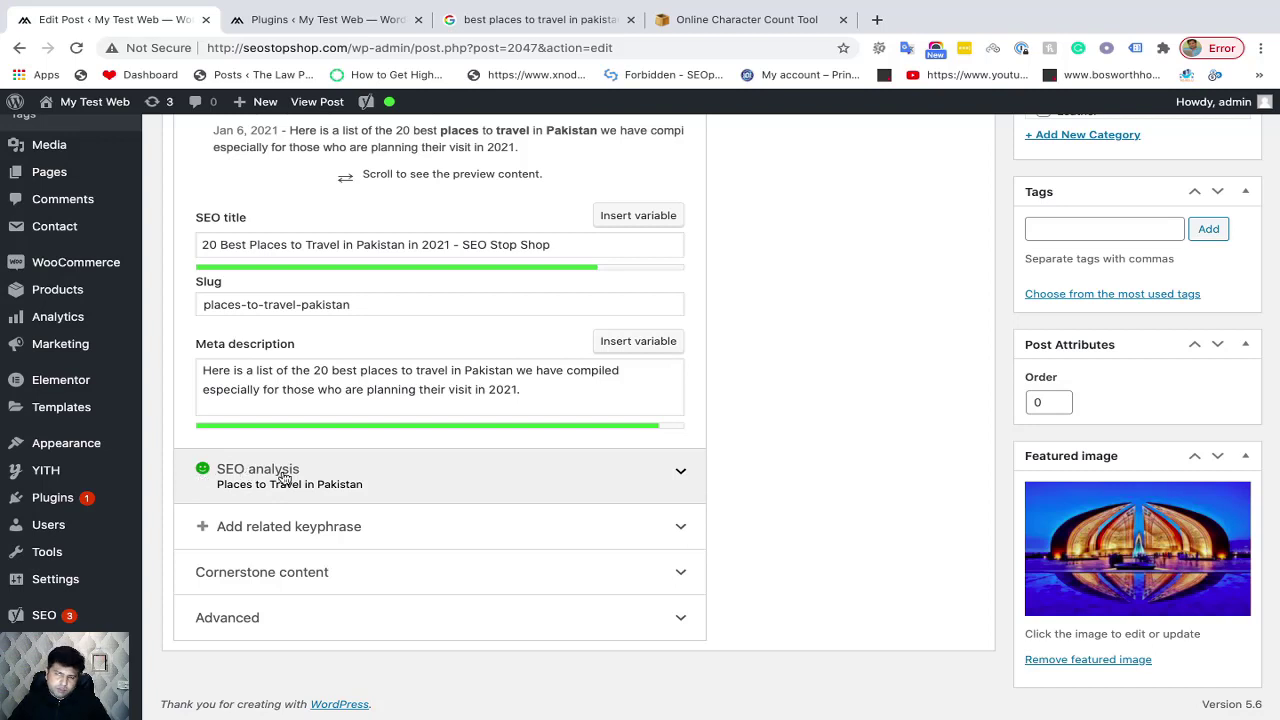
pyautogui.click(679, 472)
pyautogui.scroll(-2, 537, 491)
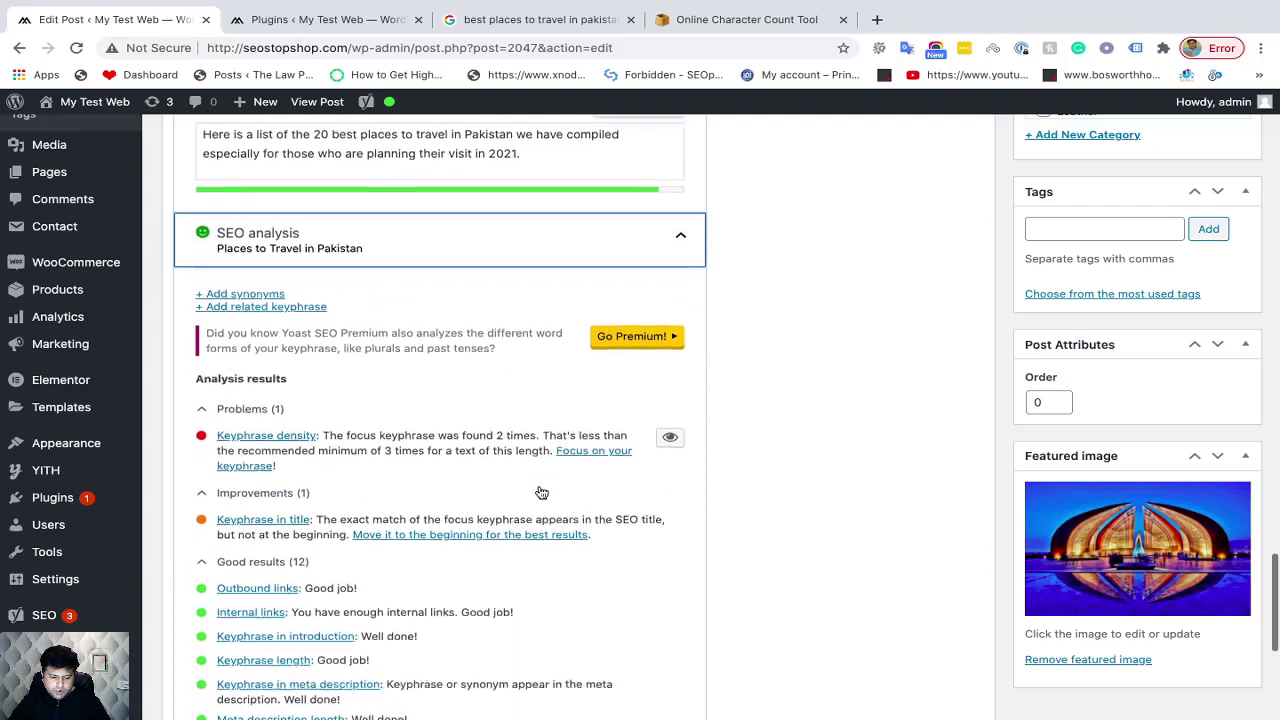
pyautogui.scroll(-3, 541, 492)
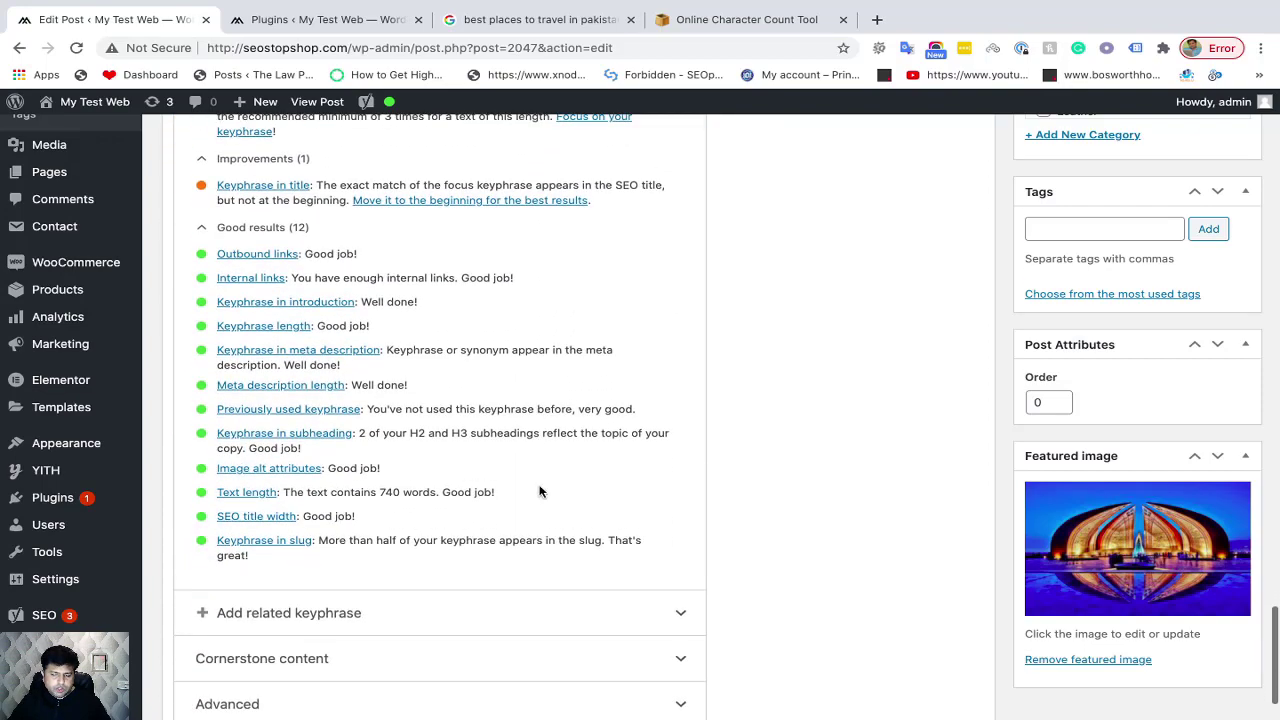
pyautogui.scroll(1, 539, 491)
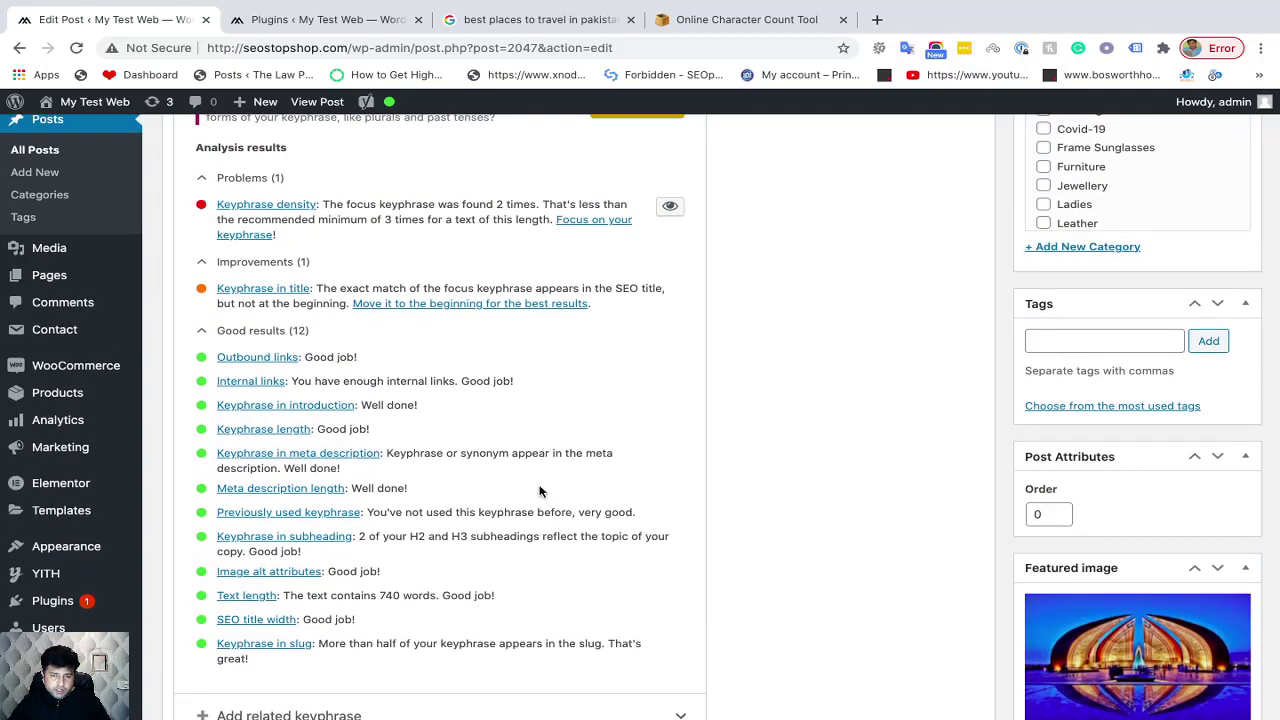
pyautogui.scroll(-1, 541, 489)
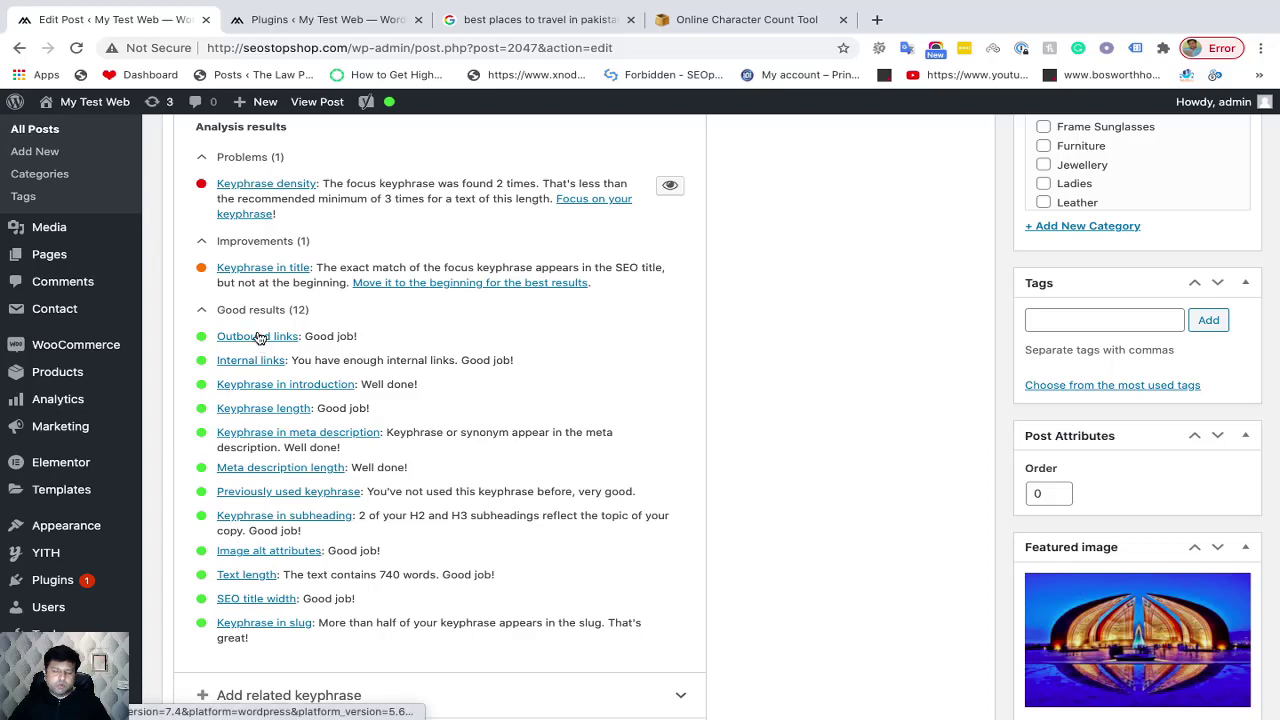
pyautogui.scroll(1, 396, 372)
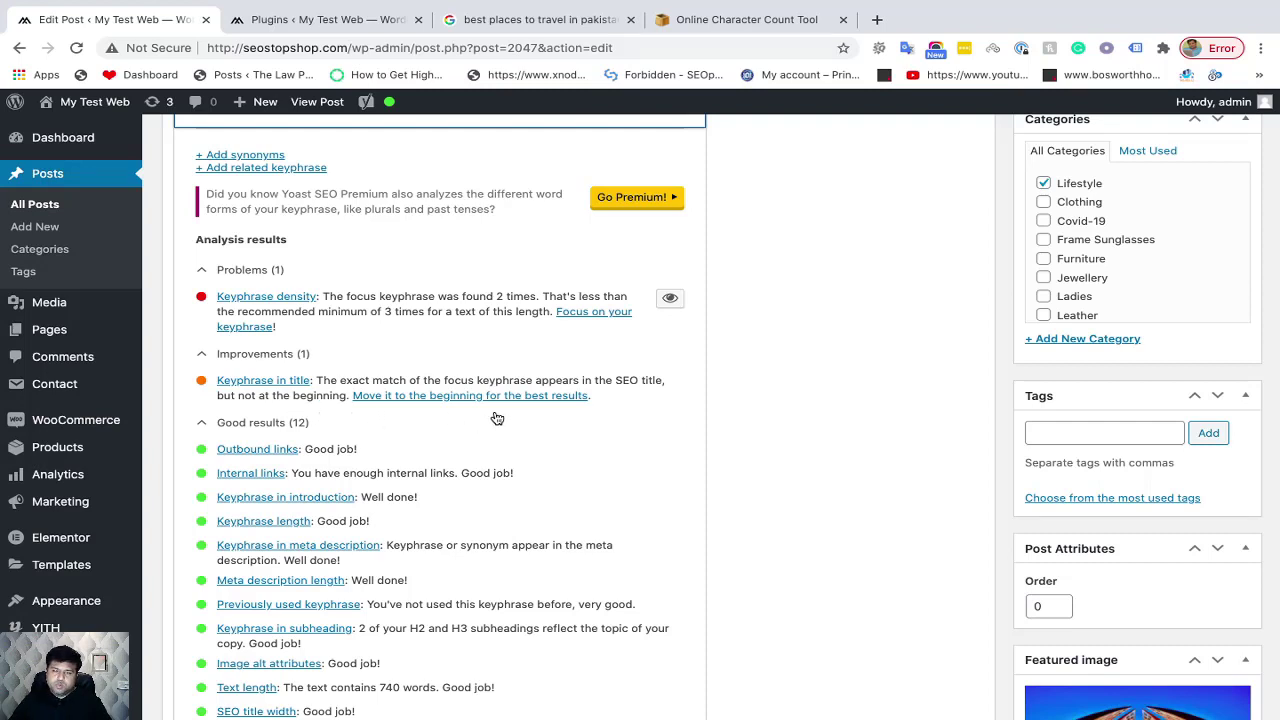
# Compare the keyphrase's position in the SEO title with the keyphrase-in-title and keyphrase density feedback in the SEO analysis
pyautogui.scroll(5, 497, 417)
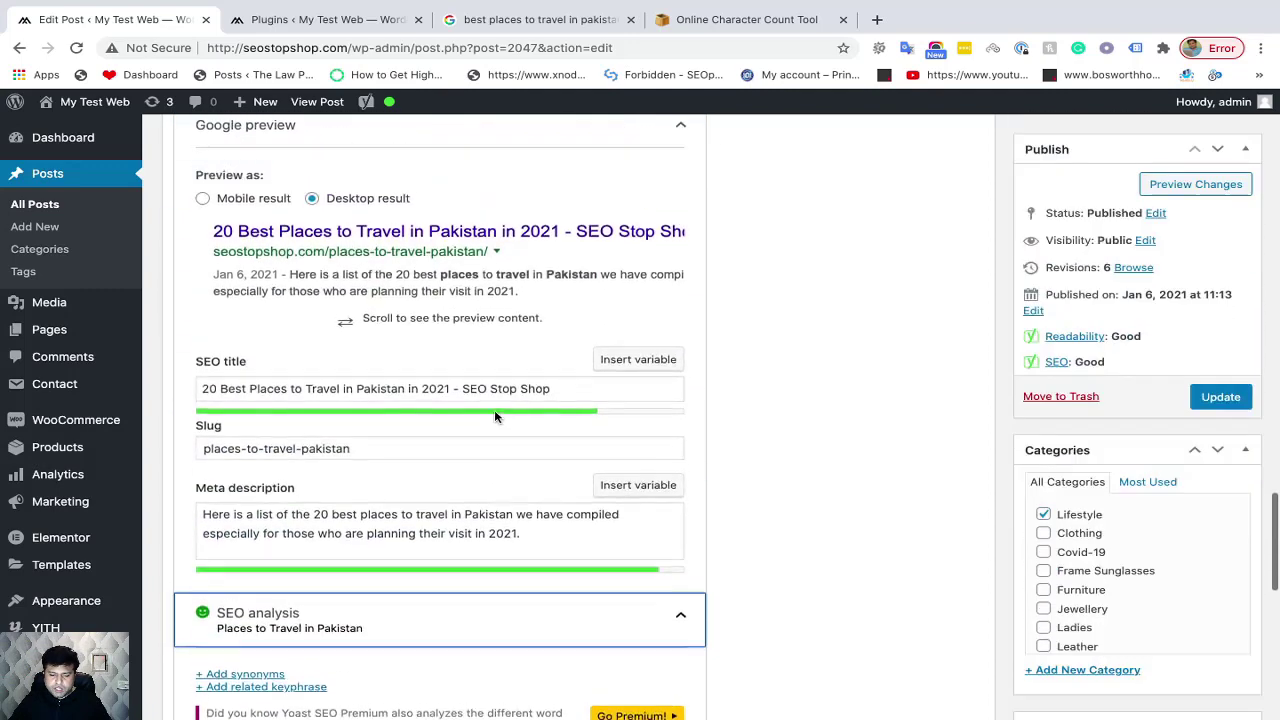
pyautogui.doubleClick(334, 386)
pyautogui.tripleClick(334, 386)
pyautogui.click(305, 387)
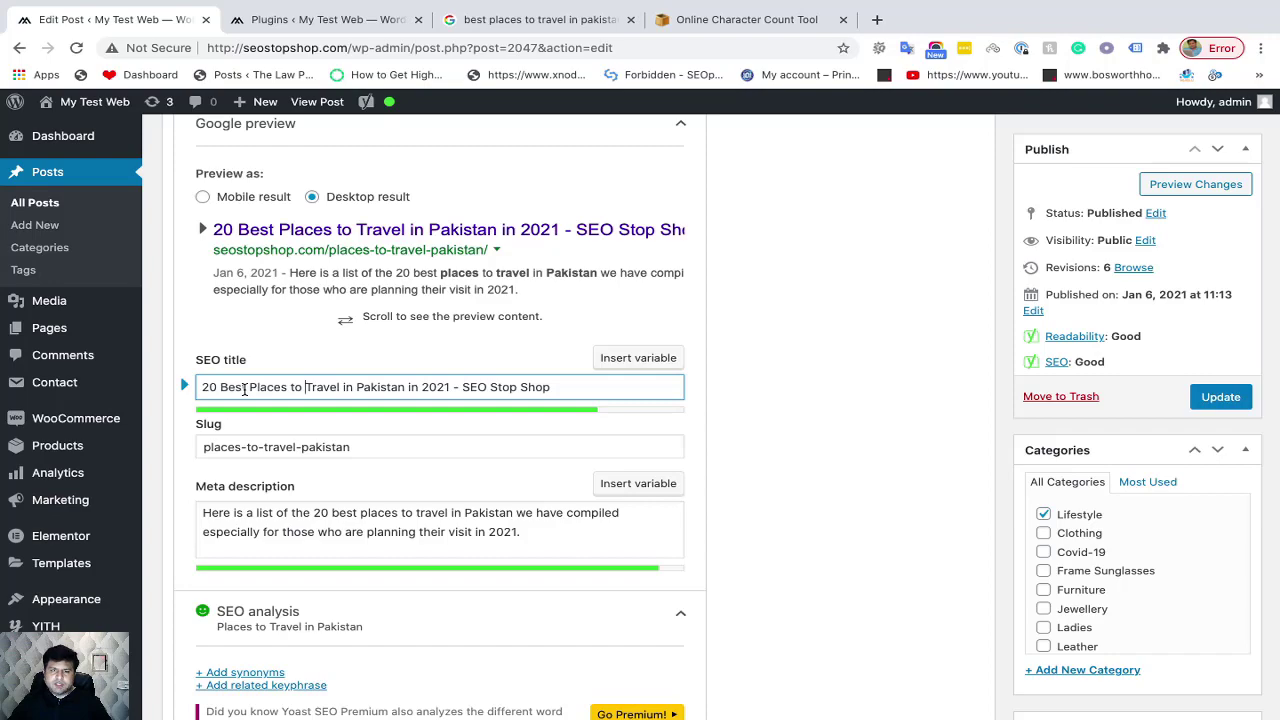
pyautogui.scroll(-5, 277, 404)
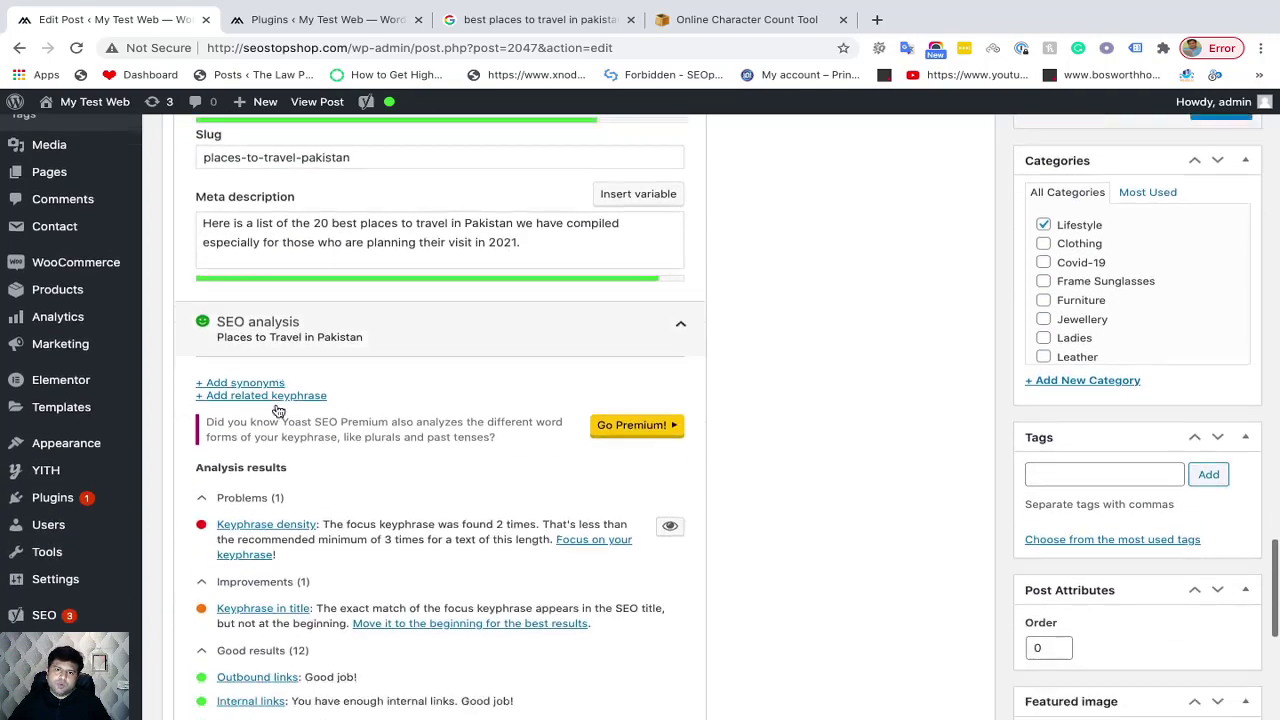
pyautogui.scroll(-2, 277, 404)
pyautogui.scroll(1, 274, 408)
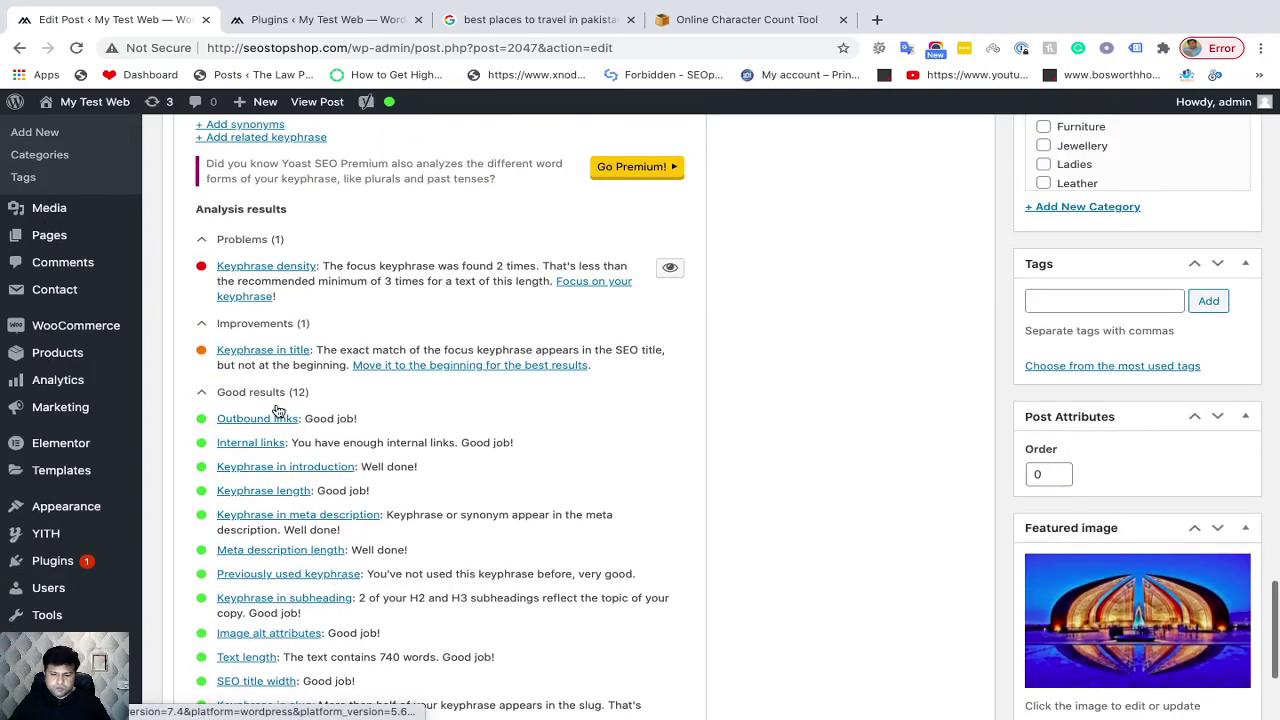
pyautogui.scroll(1, 274, 360)
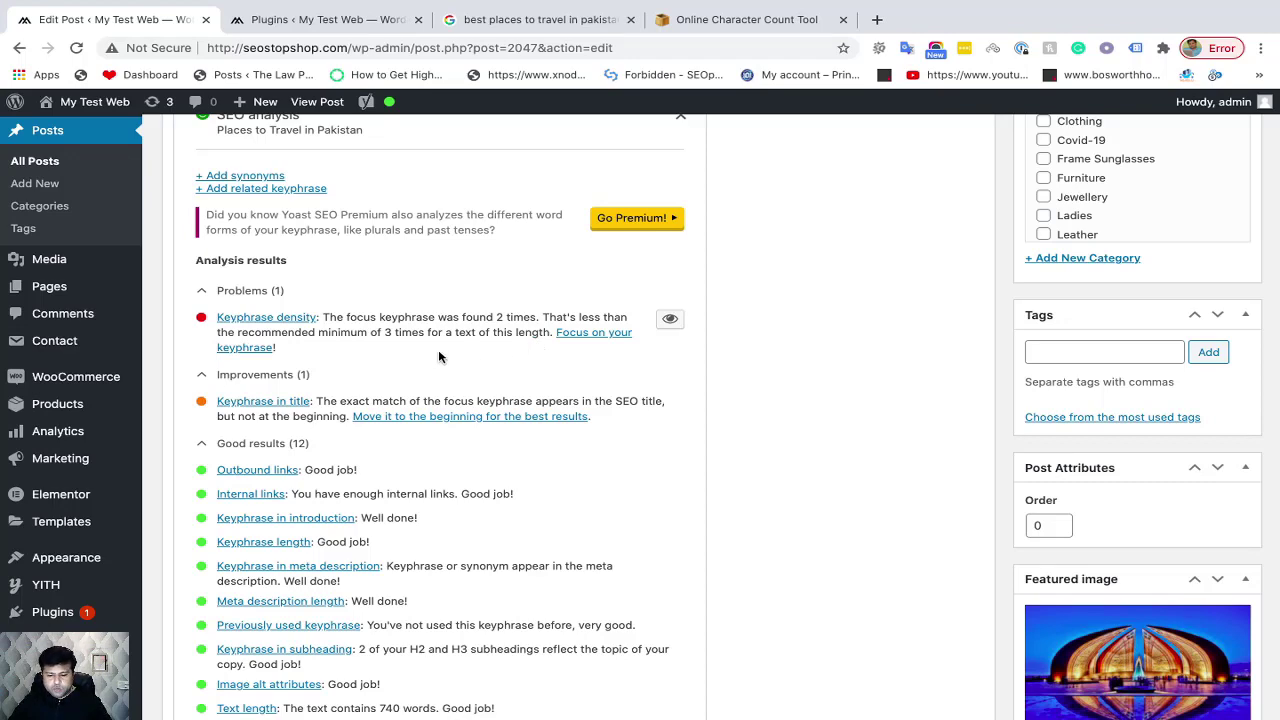
# Look through the post's title, headings and body text for uses of the focus keyphrase
pyautogui.scroll(8, 438, 357)
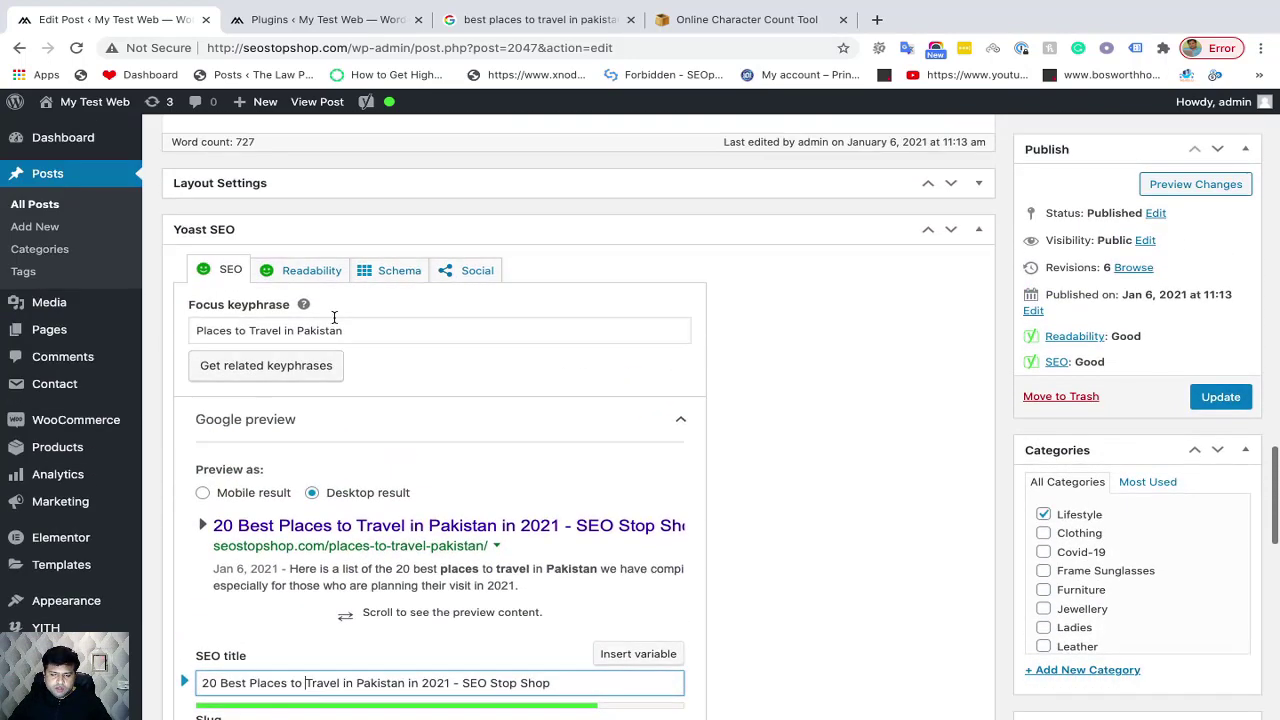
pyautogui.scroll(15, 400, 290)
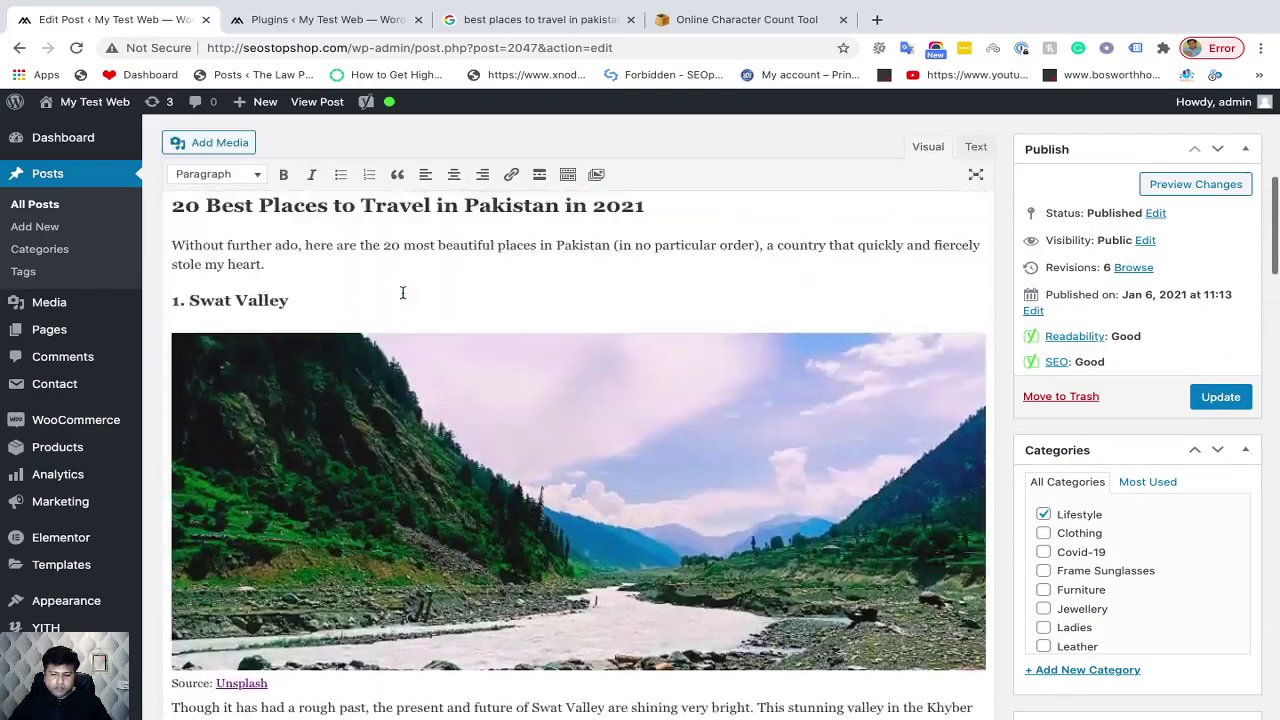
pyautogui.scroll(5, 402, 292)
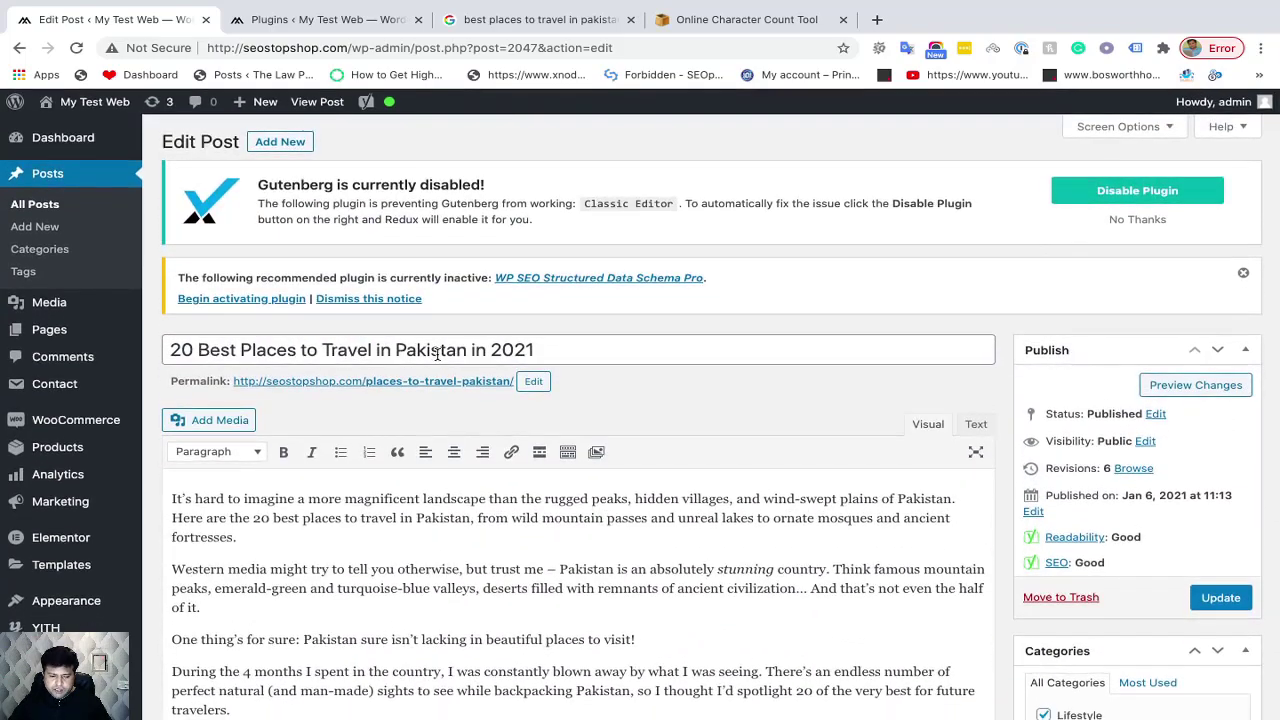
pyautogui.click(438, 352)
pyautogui.scroll(-4, 438, 400)
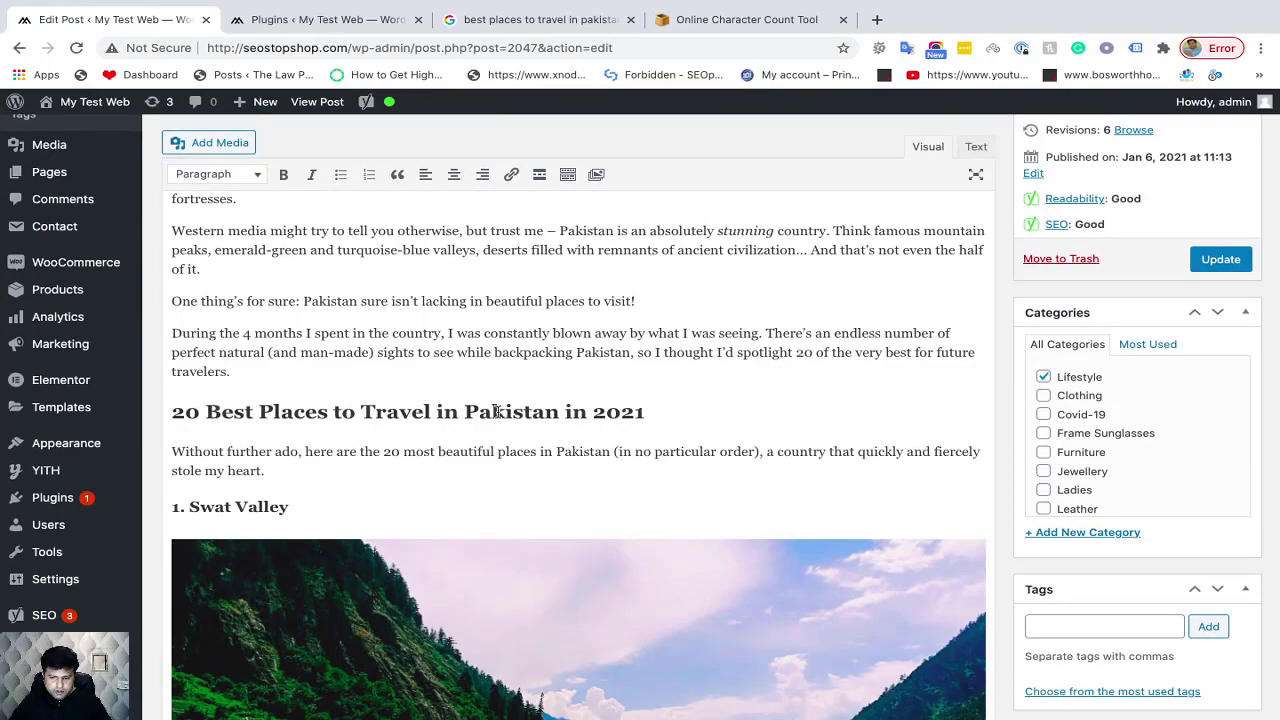
pyautogui.scroll(-20, 497, 411)
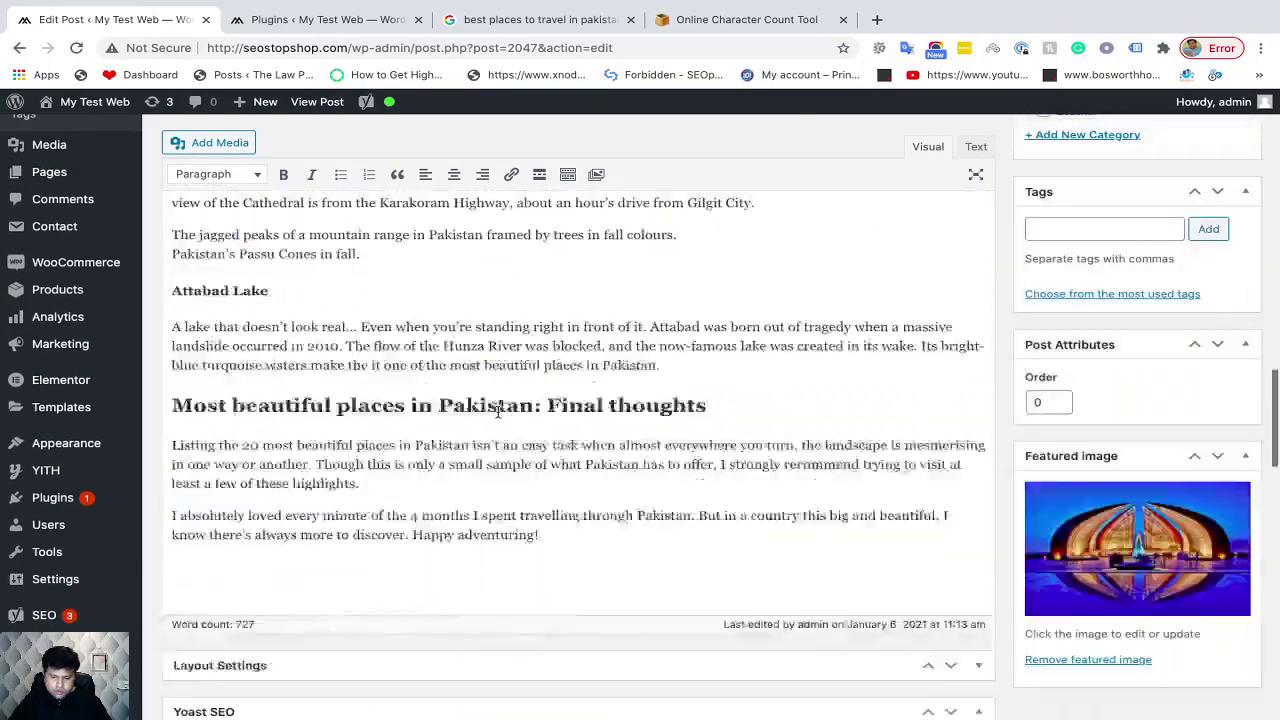
pyautogui.scroll(-10, 497, 411)
pyautogui.scroll(8, 497, 417)
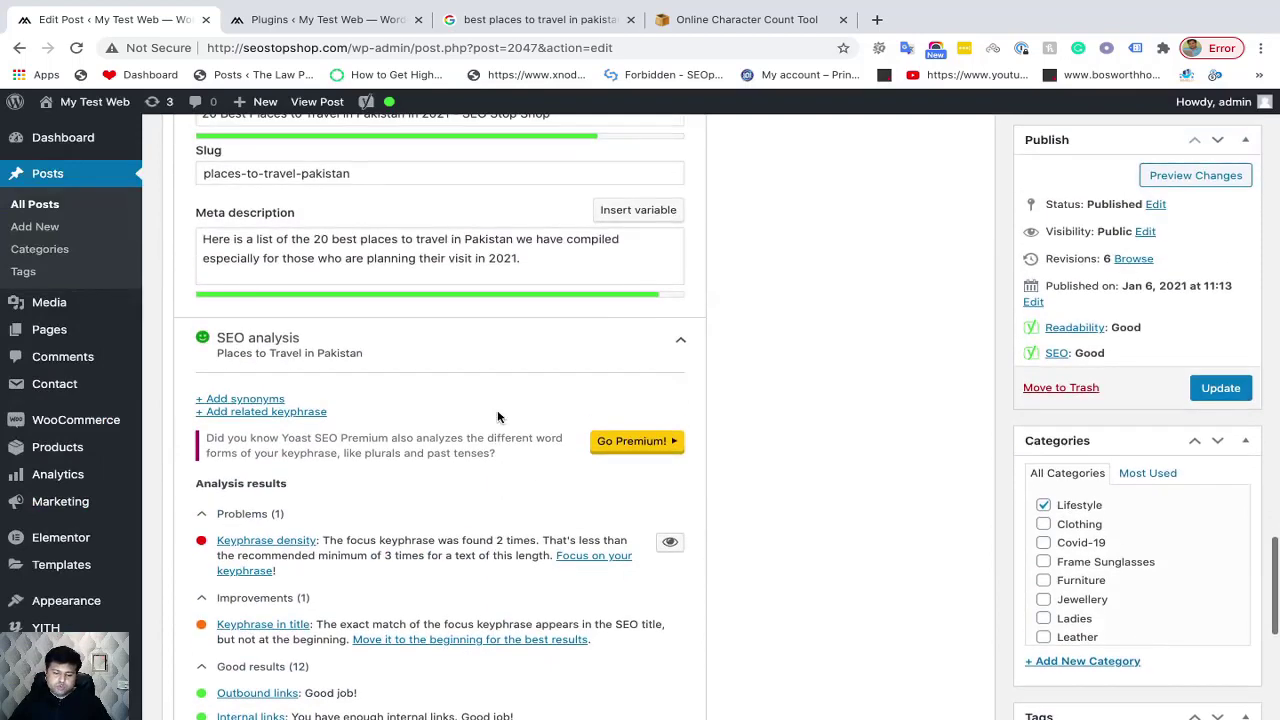
# Review the keyphrase density problem and the keyphrase-in-title improvement in the SEO analysis, checking them against the SEO title
pyautogui.scroll(-1, 497, 417)
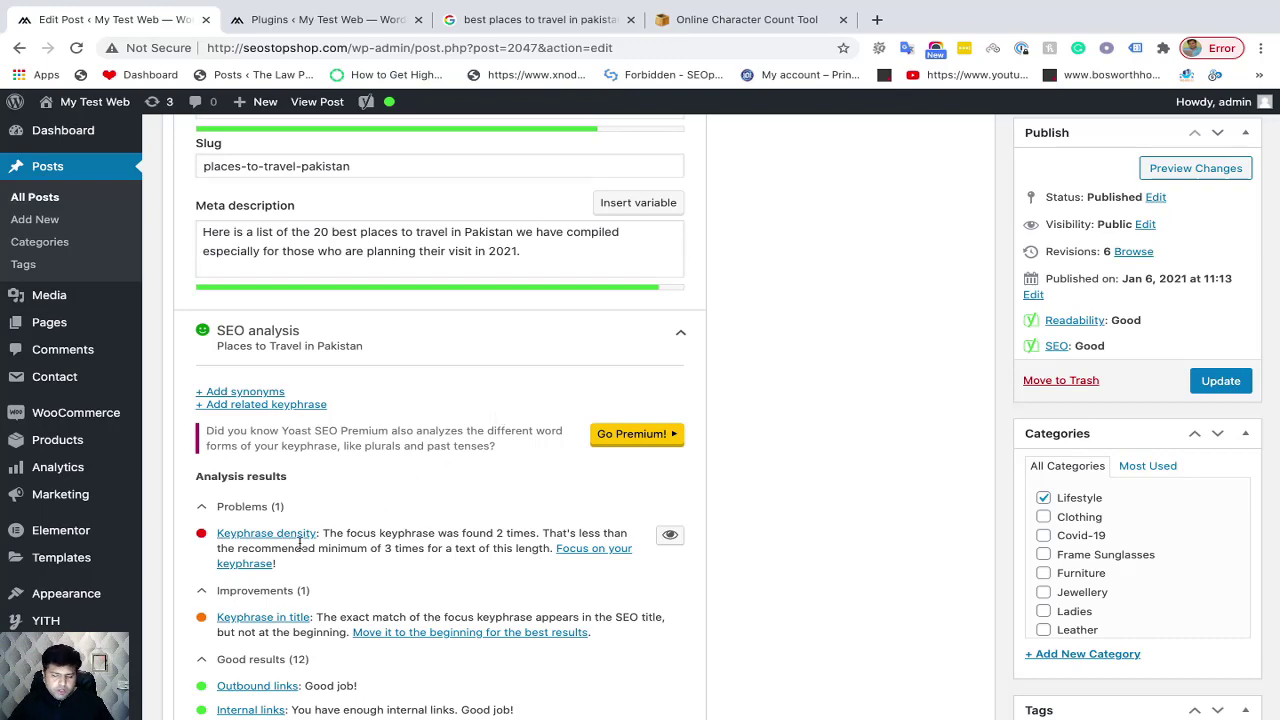
pyautogui.scroll(-1, 295, 543)
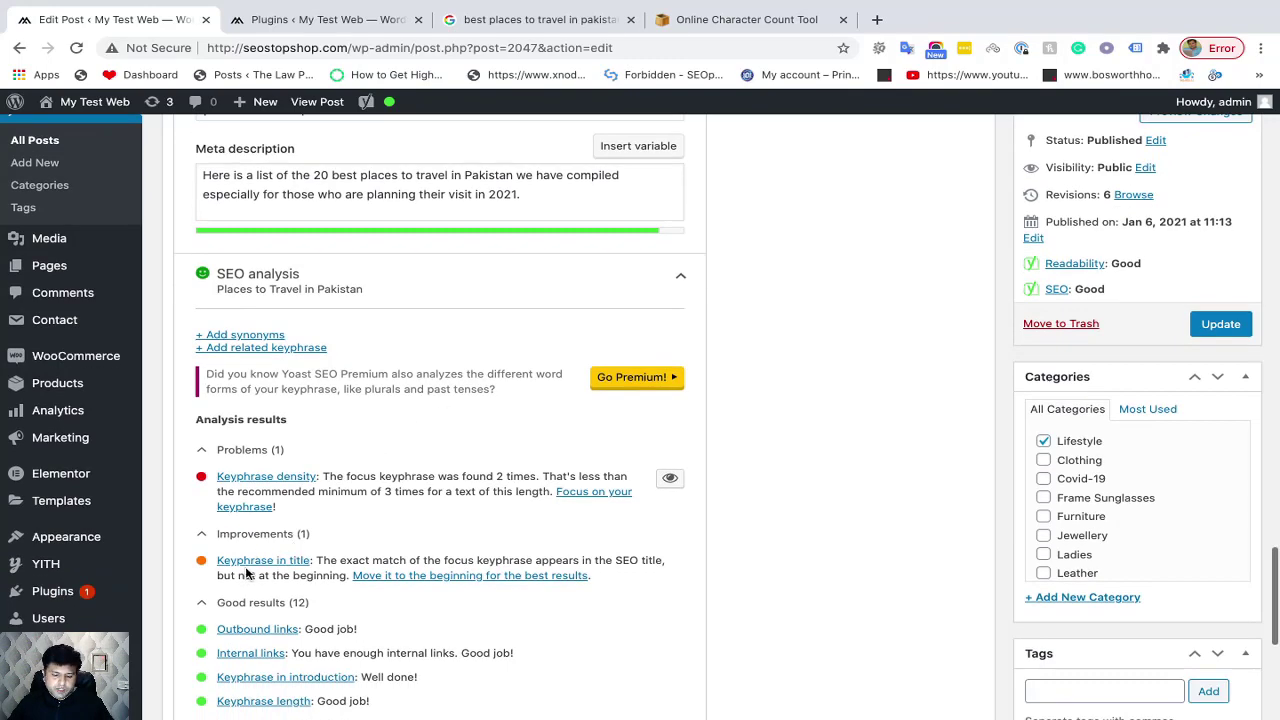
pyautogui.scroll(-2, 250, 560)
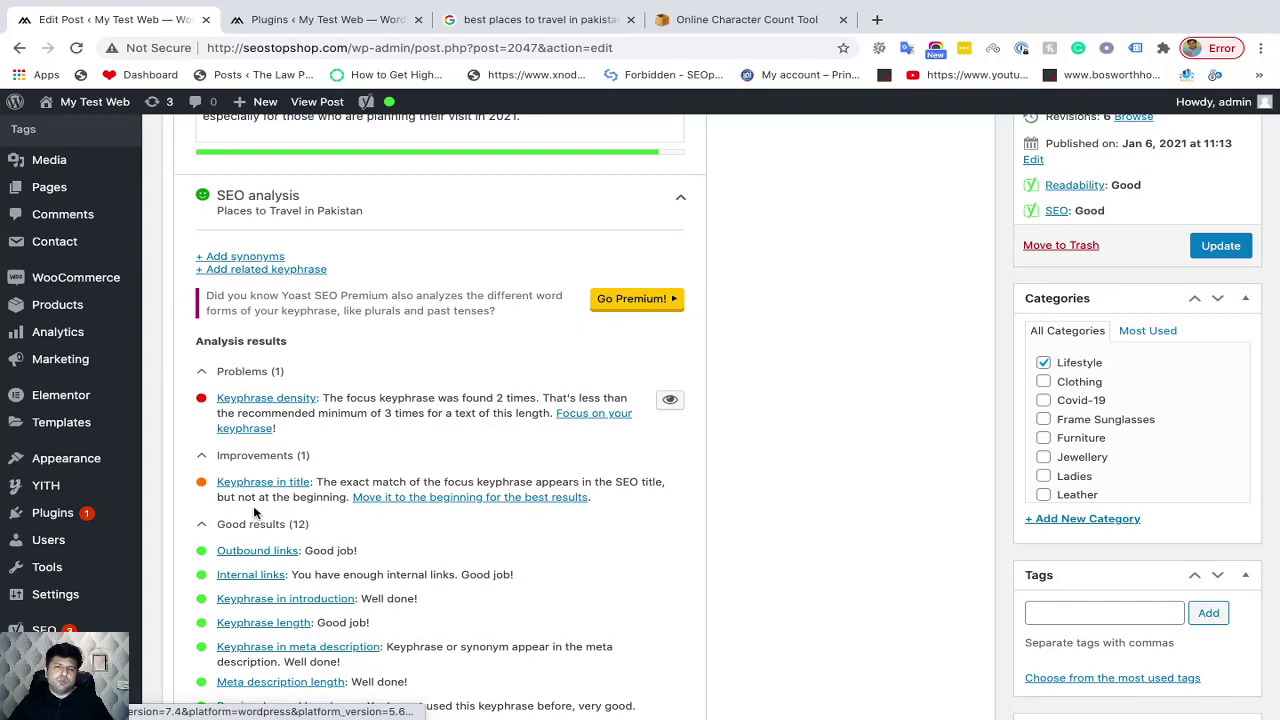
pyautogui.scroll(6, 337, 423)
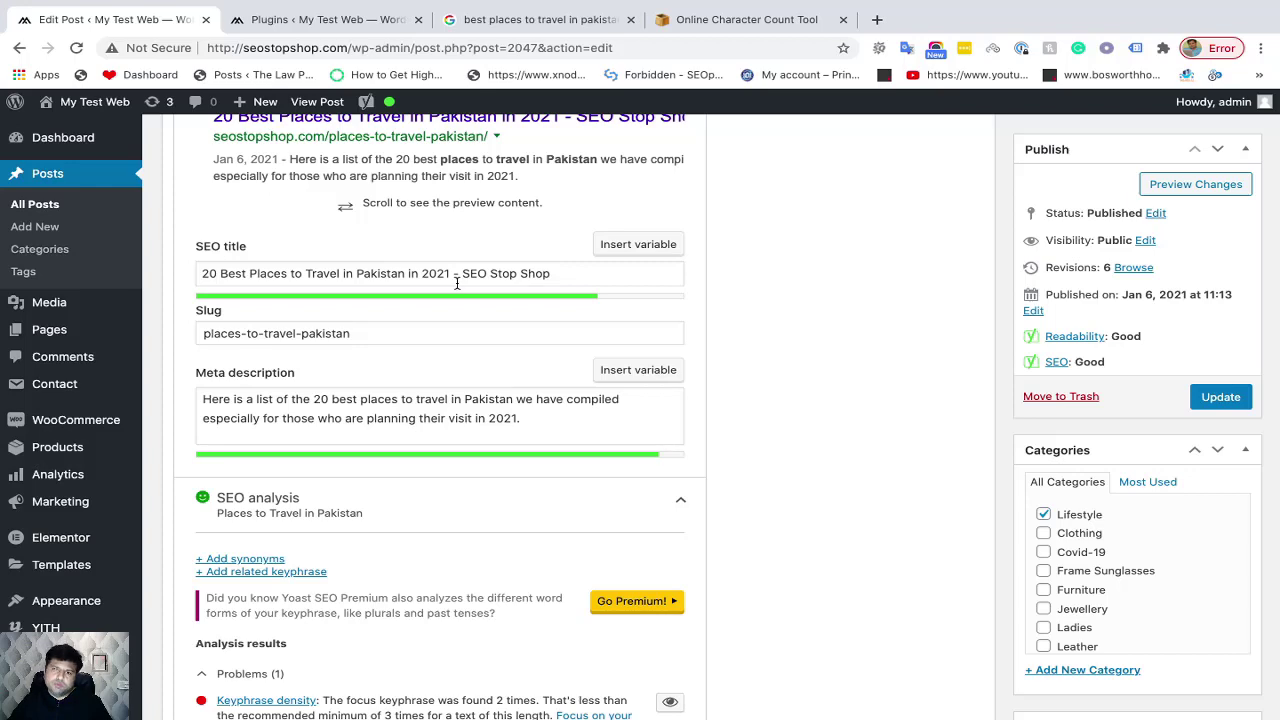
pyautogui.scroll(-10, 457, 283)
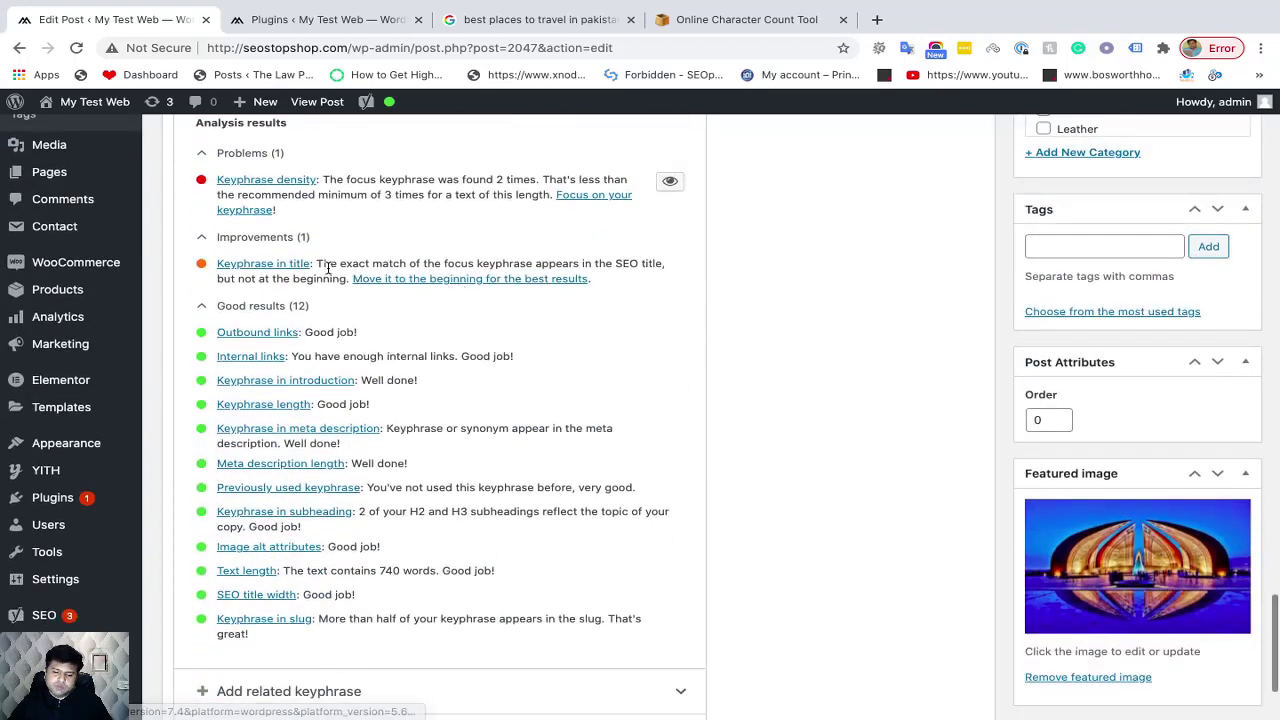
pyautogui.scroll(1, 328, 268)
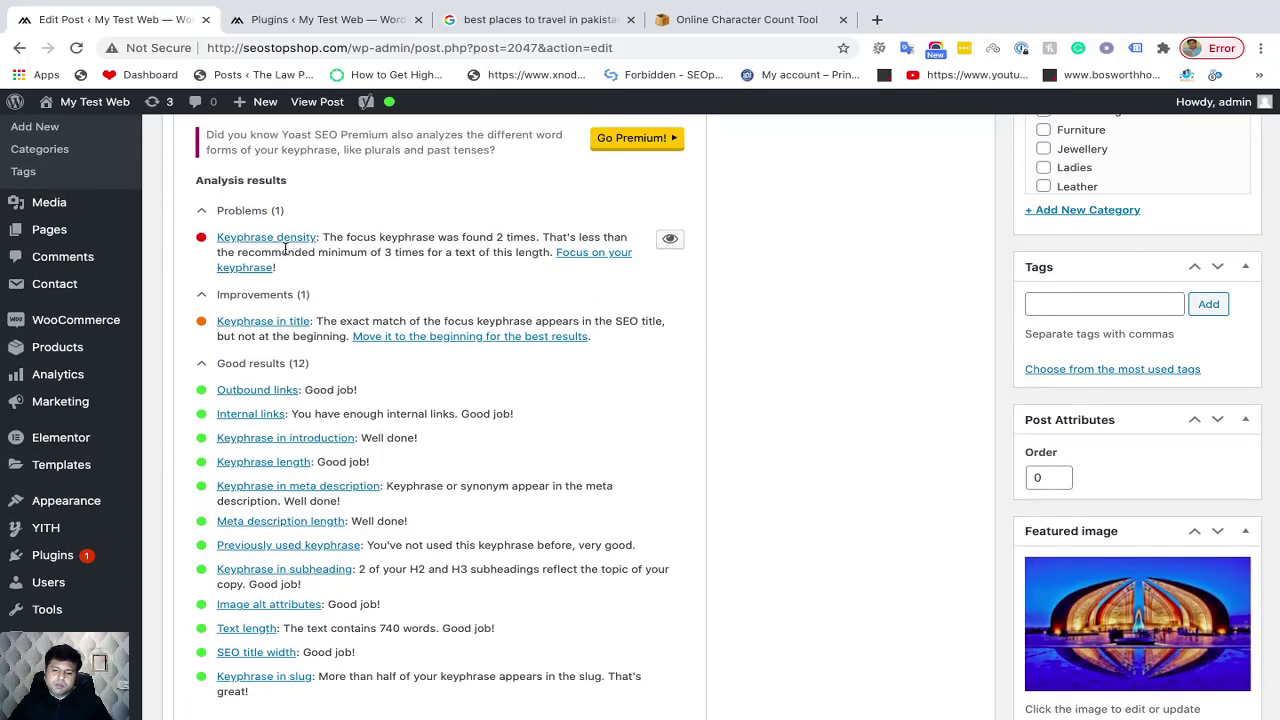
pyautogui.scroll(1, 286, 250)
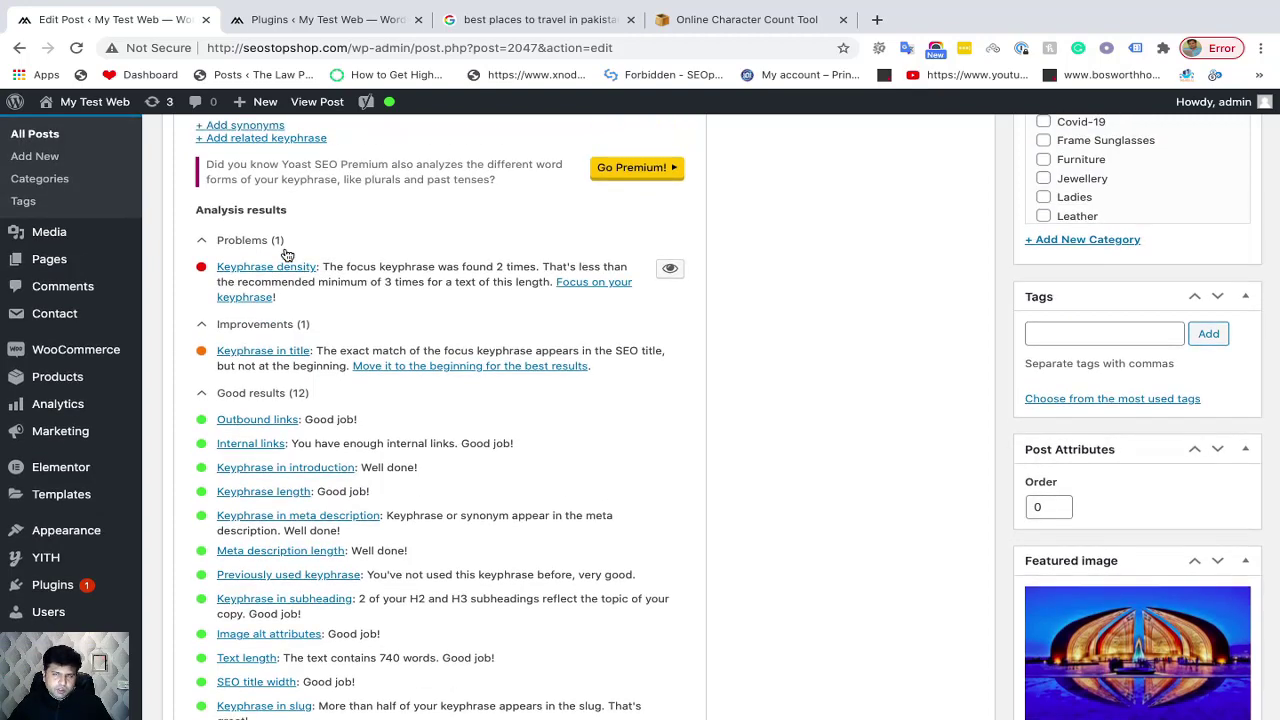
pyautogui.scroll(1, 287, 255)
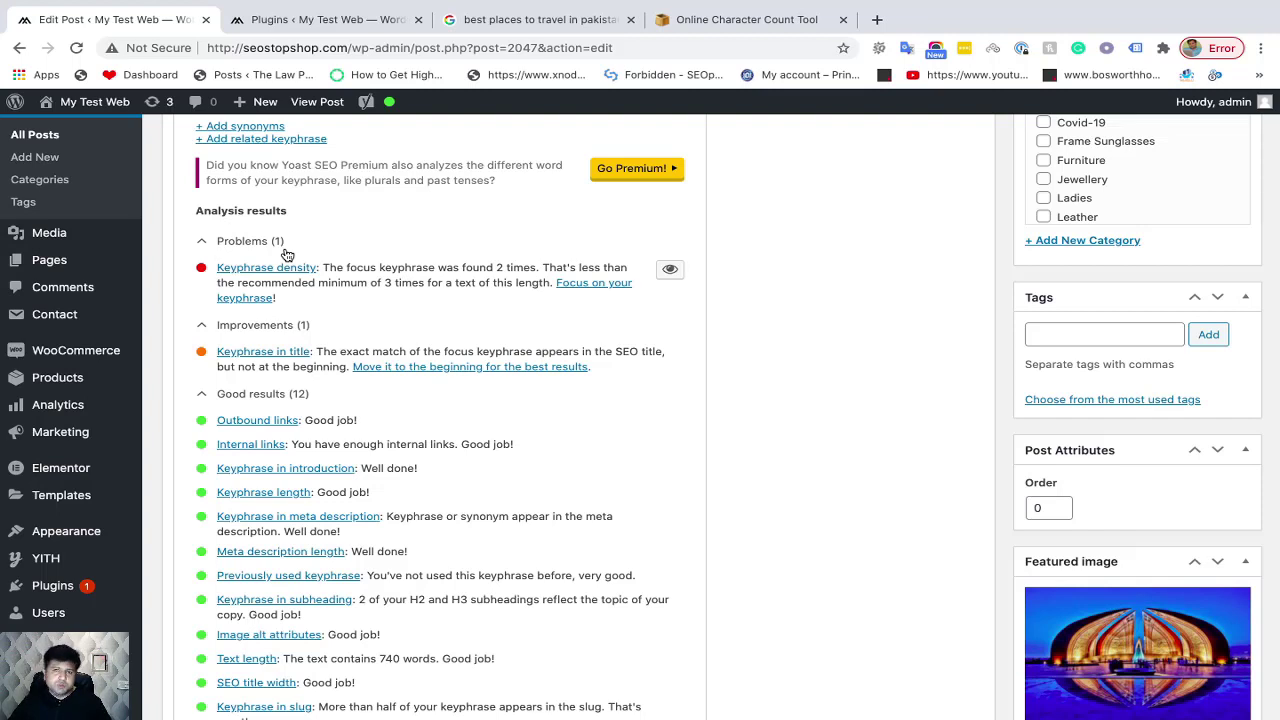
pyautogui.scroll(-1, 287, 255)
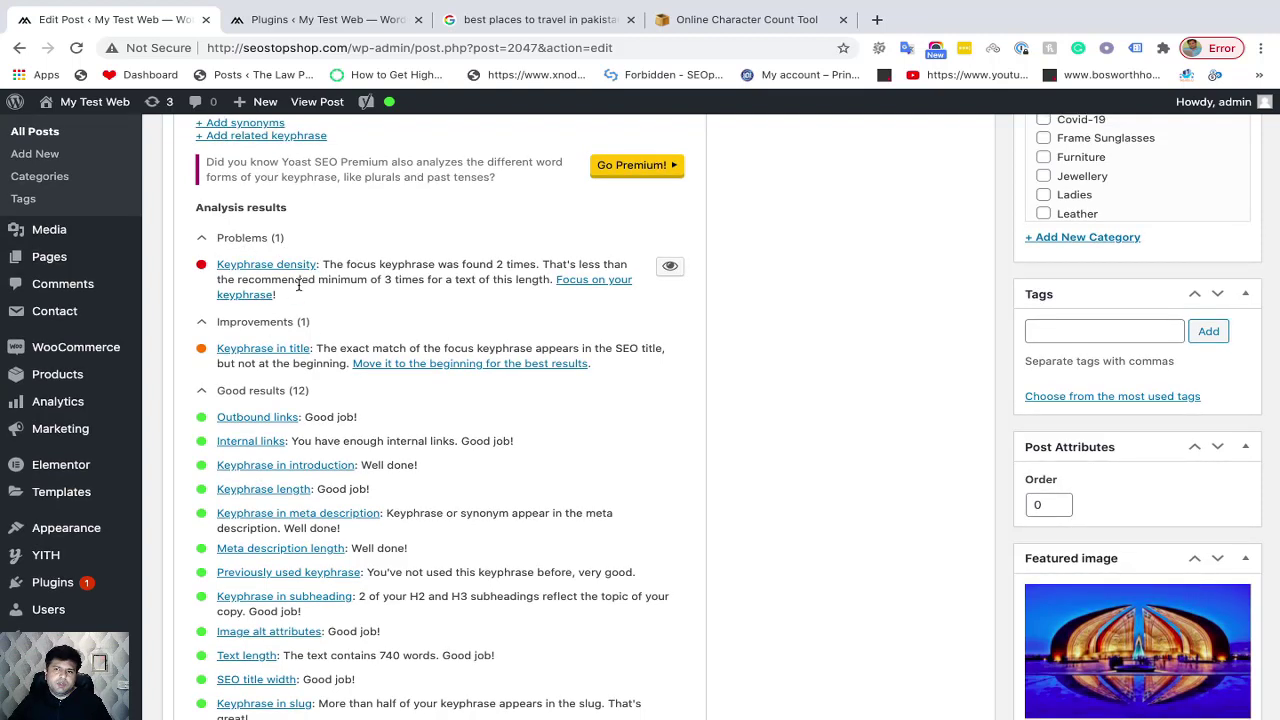
# Compare the focus keyphrase, Google preview, SEO title, slug and meta description with the SEO analysis results
pyautogui.scroll(3, 427, 404)
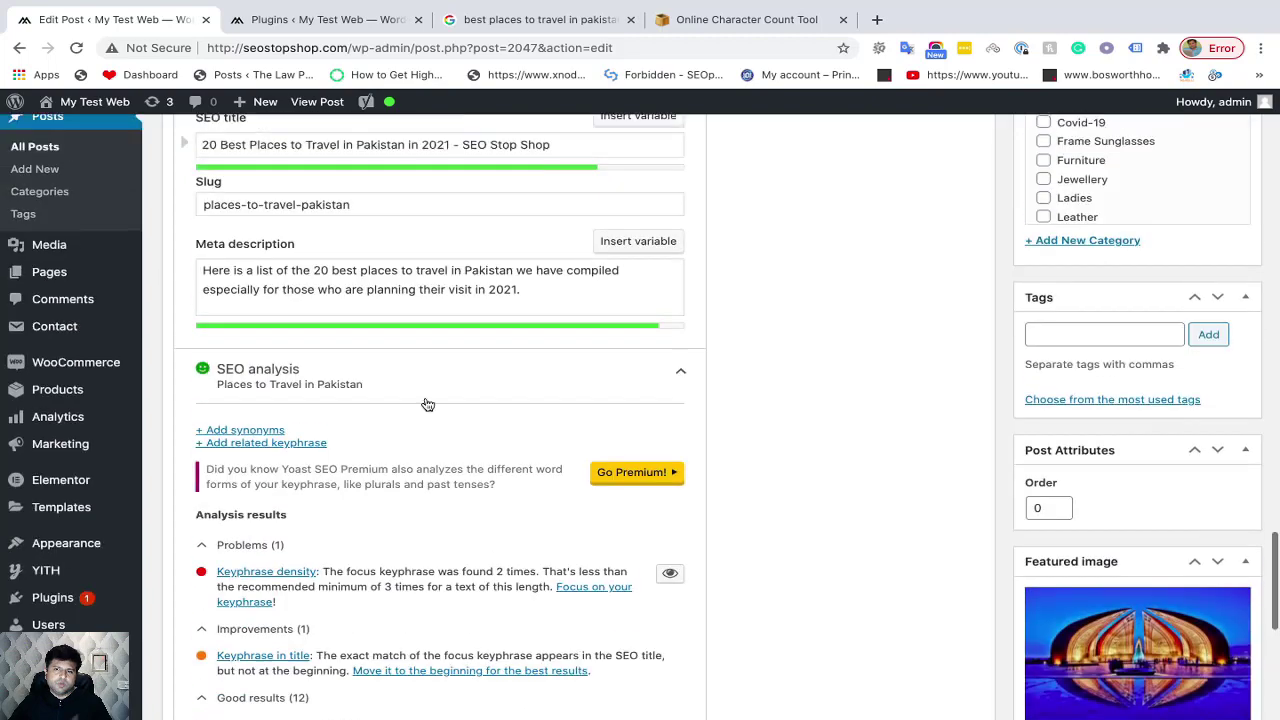
pyautogui.scroll(5, 427, 404)
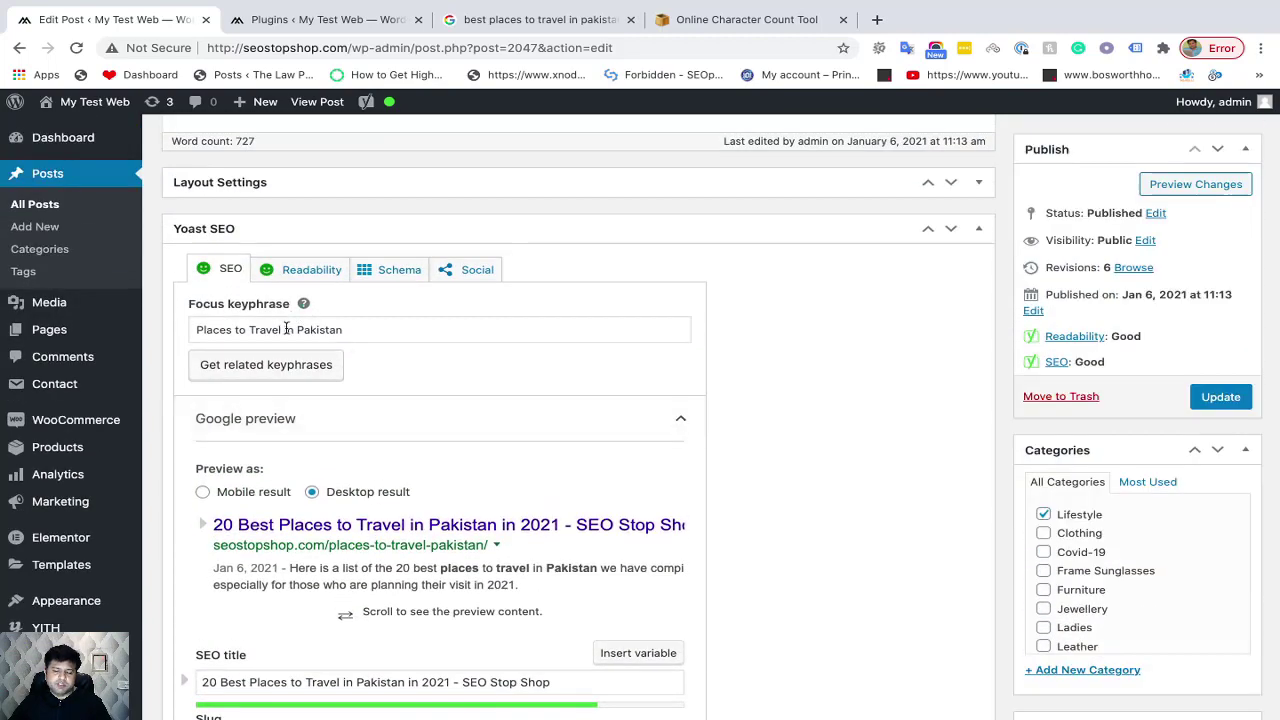
pyautogui.scroll(-8, 341, 390)
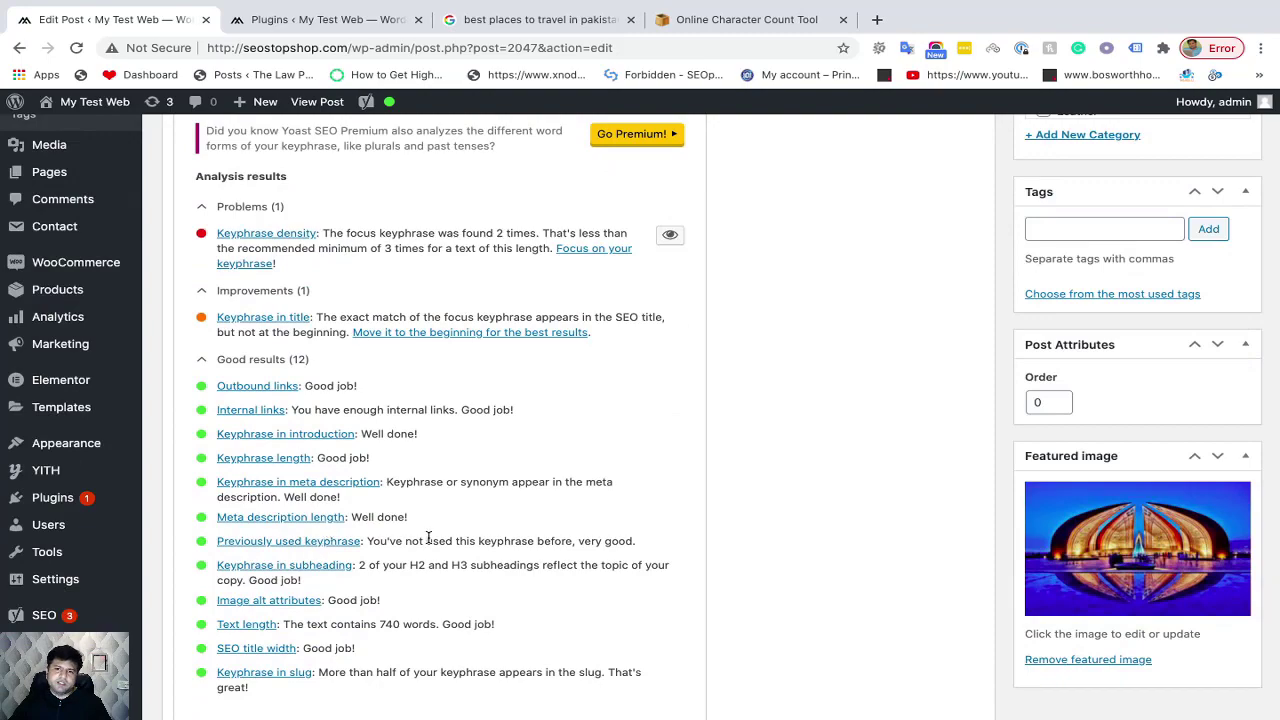
pyautogui.scroll(4, 527, 485)
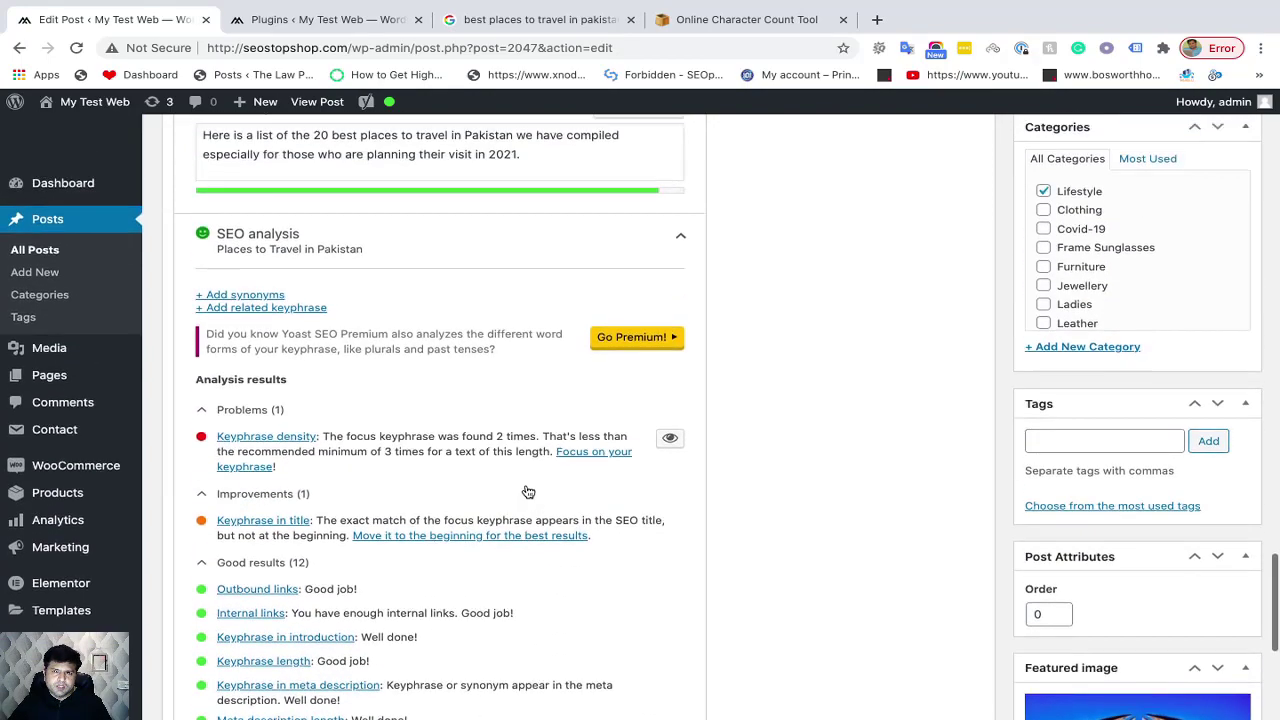
pyautogui.scroll(2, 526, 485)
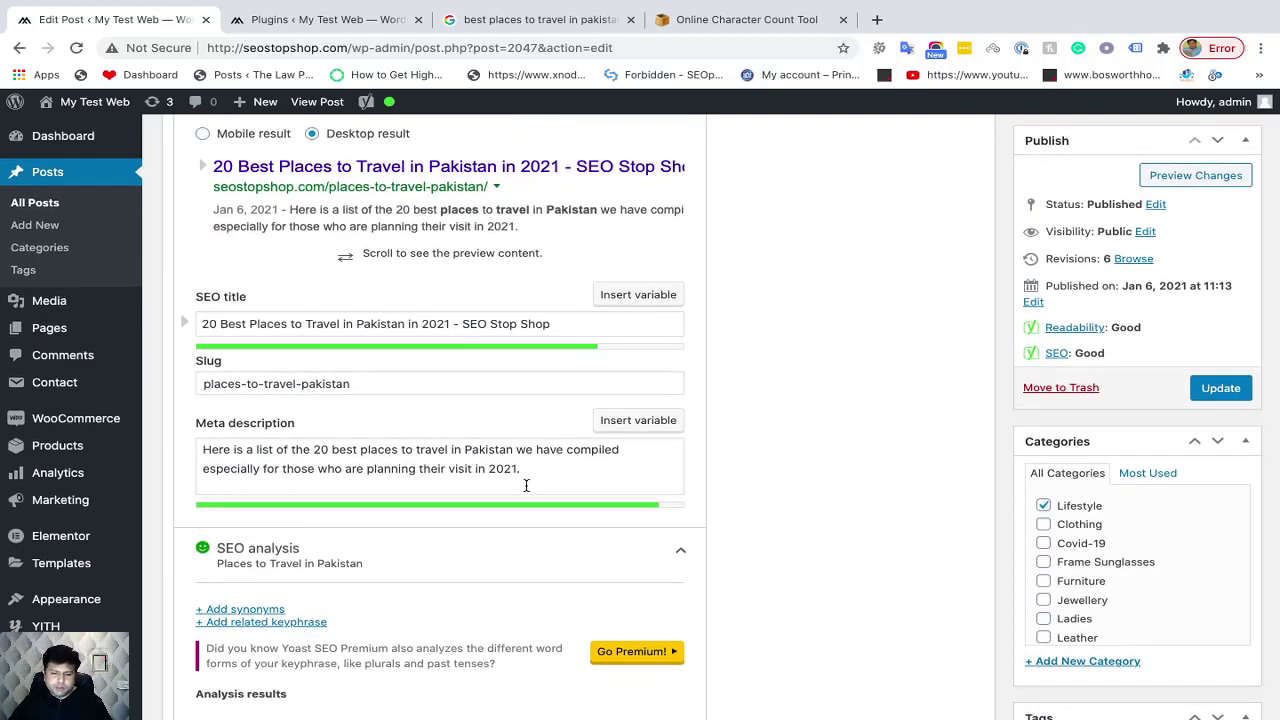
pyautogui.scroll(2, 527, 488)
pyautogui.scroll(-1, 515, 490)
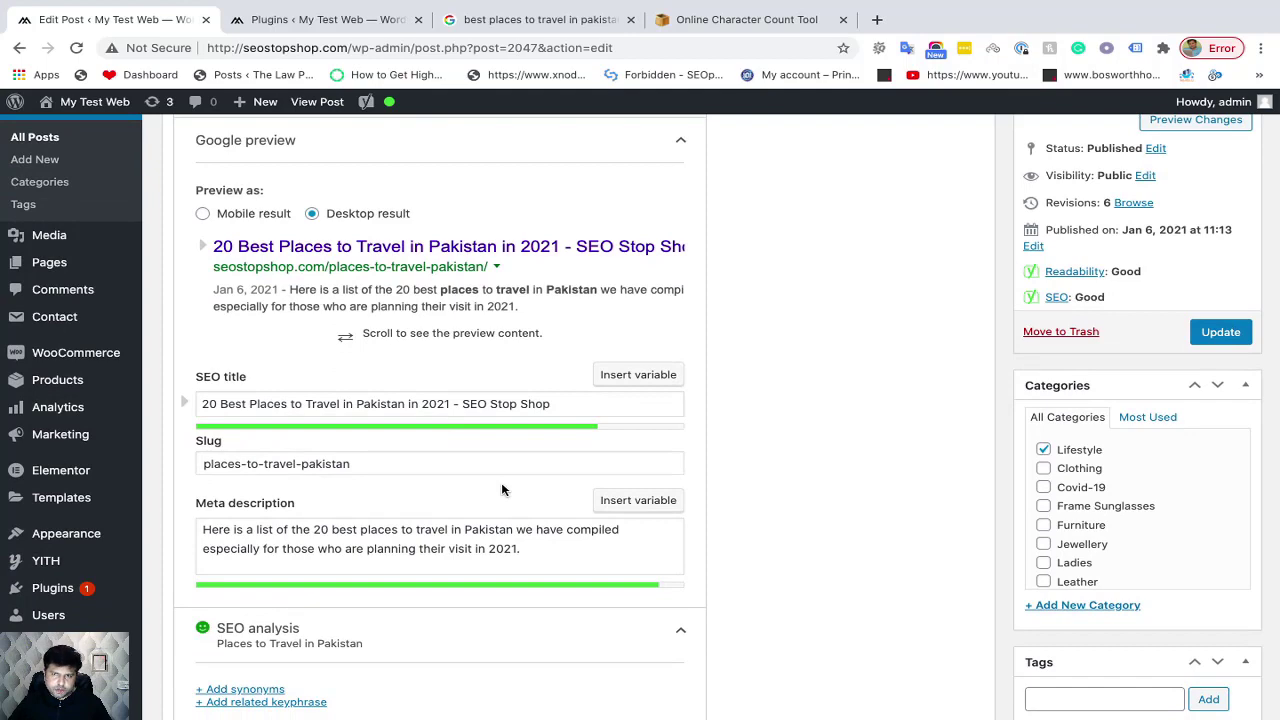
pyautogui.scroll(-2, 502, 489)
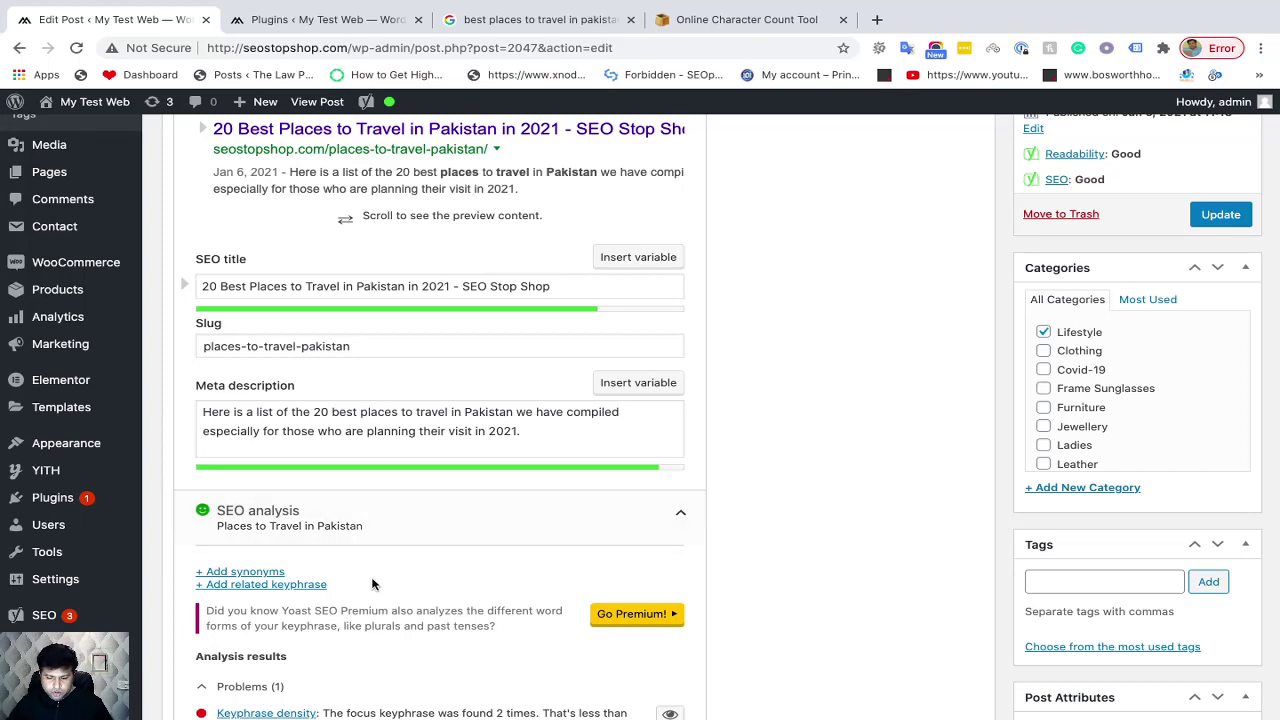
# Examine the post's readability analysis, including passive voice and the good results, and return to the SEO settings
pyautogui.scroll(4, 498, 541)
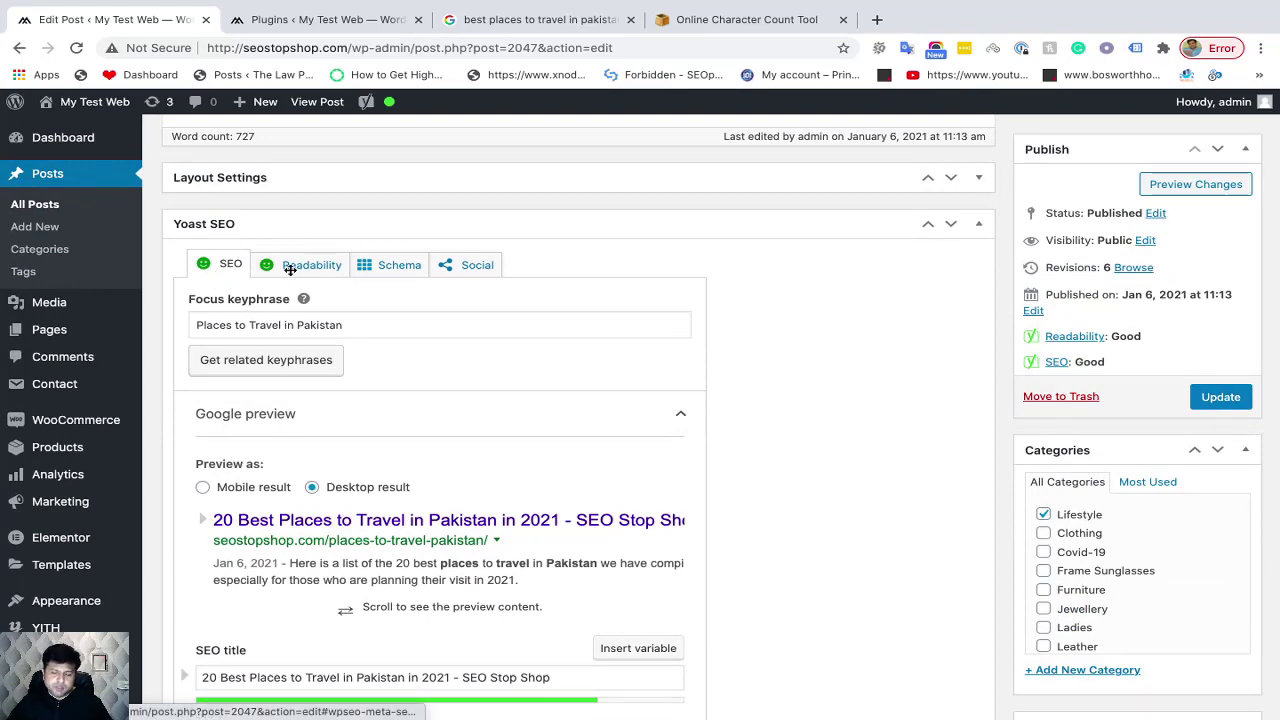
pyautogui.click(293, 272)
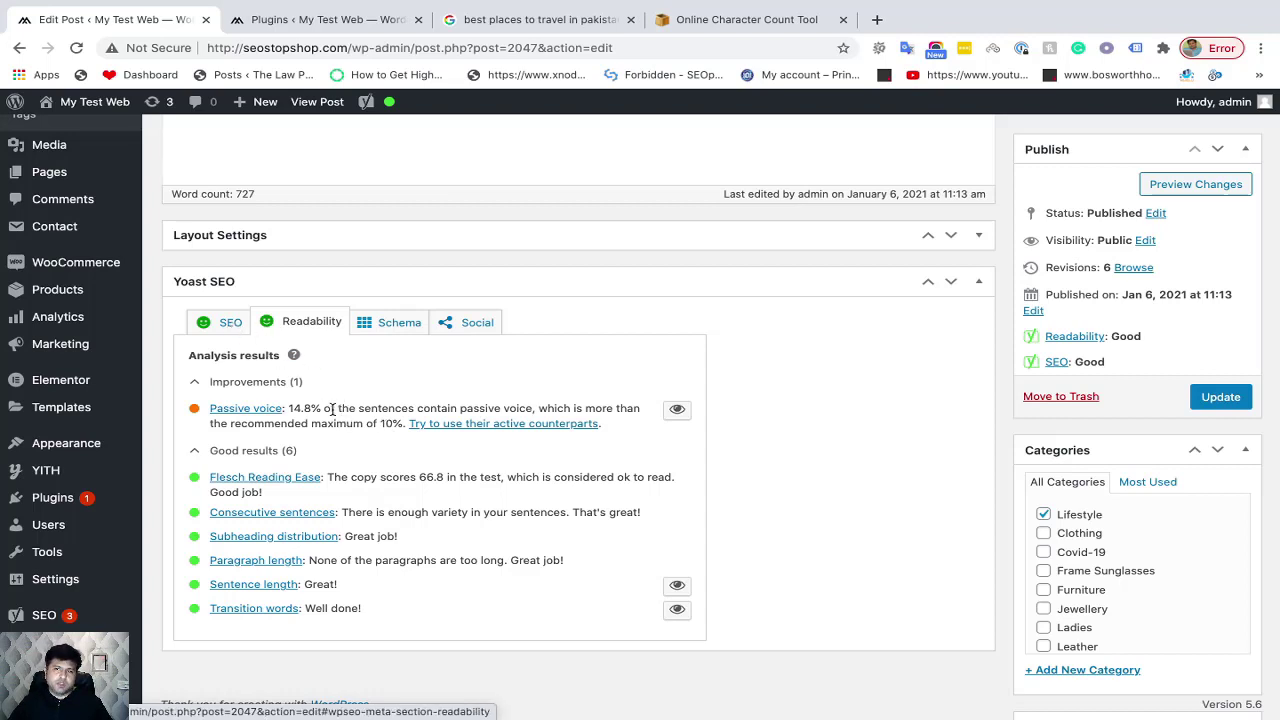
pyautogui.click(235, 331)
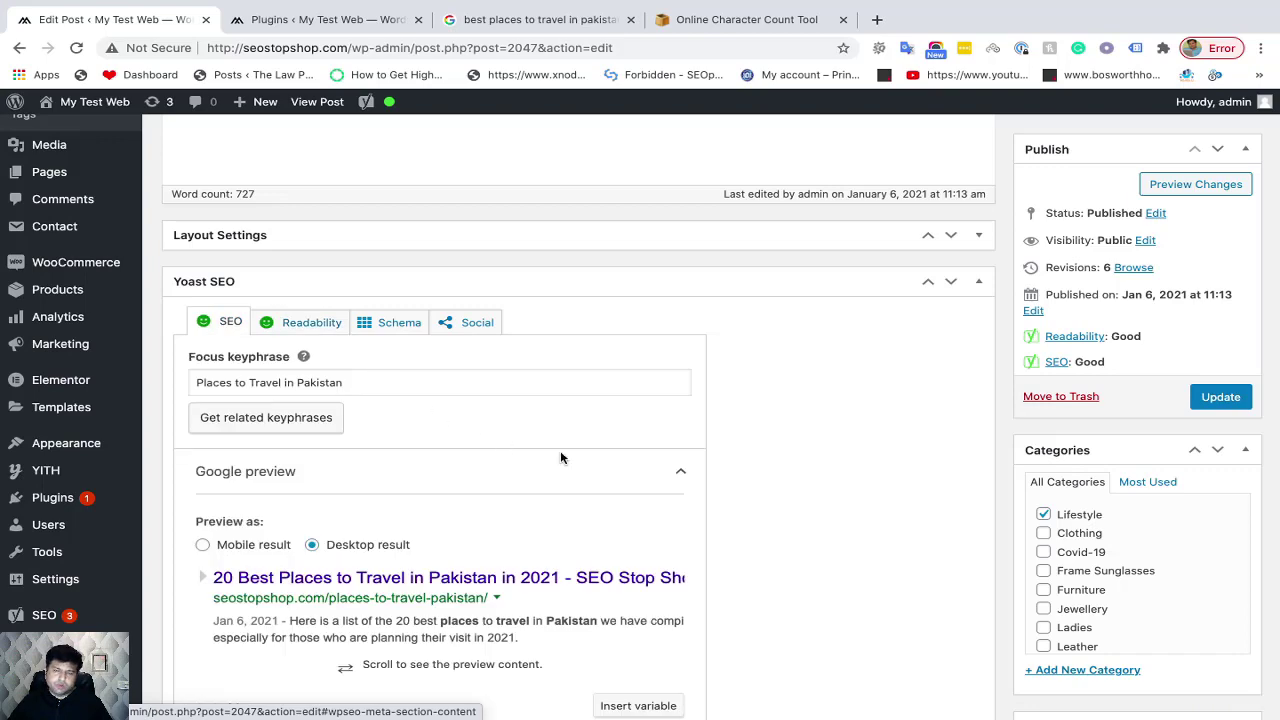
# Check the SEO settings once more and update the published post to save them
pyautogui.scroll(-2, 600, 475)
pyautogui.scroll(-3, 631, 487)
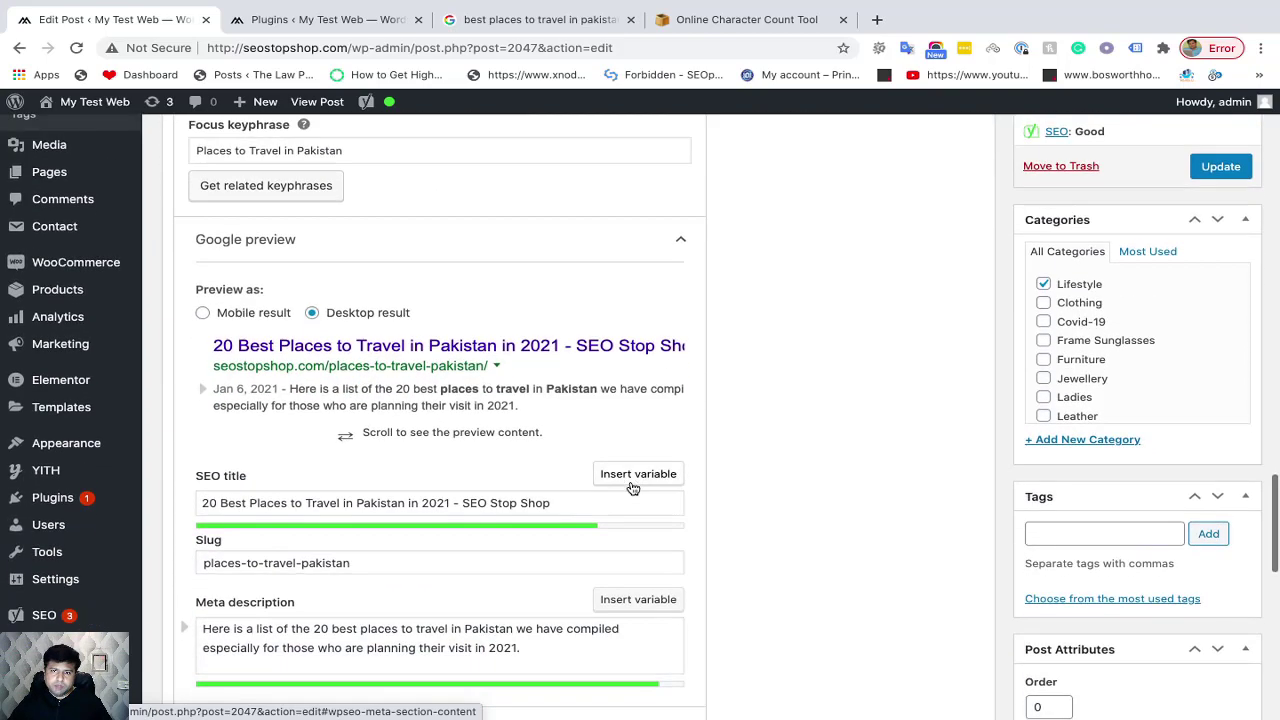
pyautogui.scroll(-3, 632, 488)
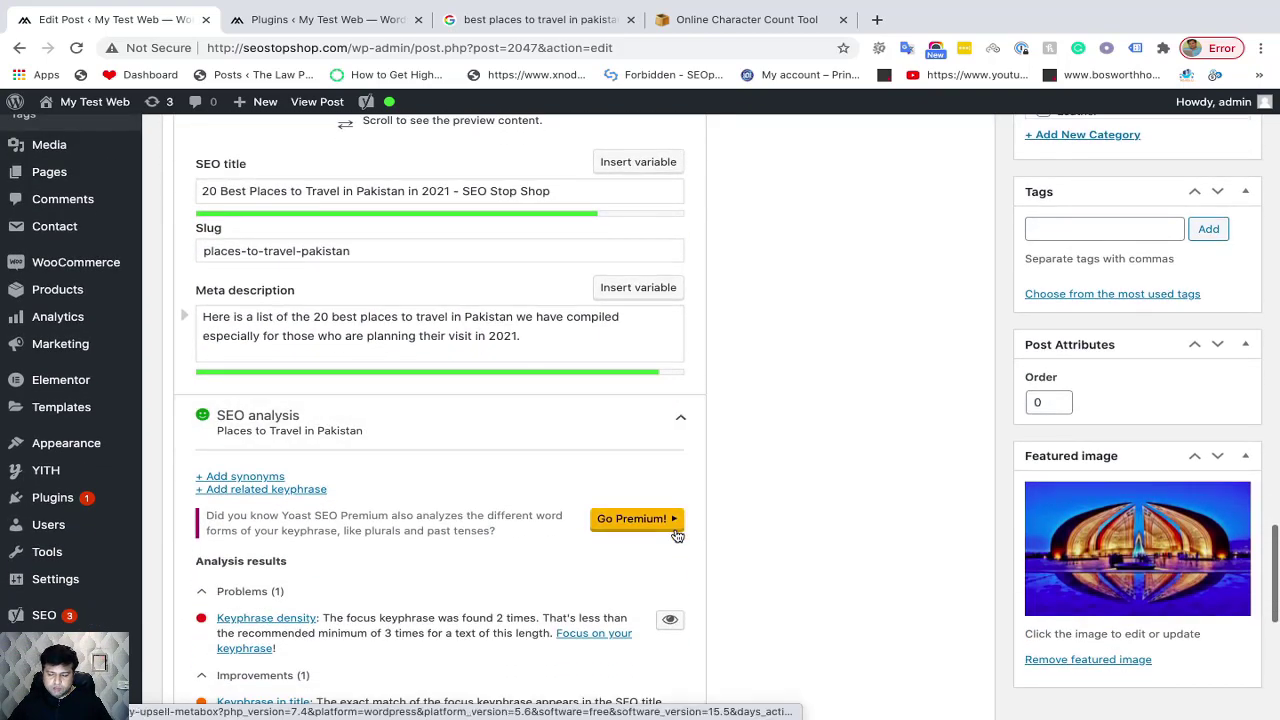
pyautogui.scroll(5, 756, 512)
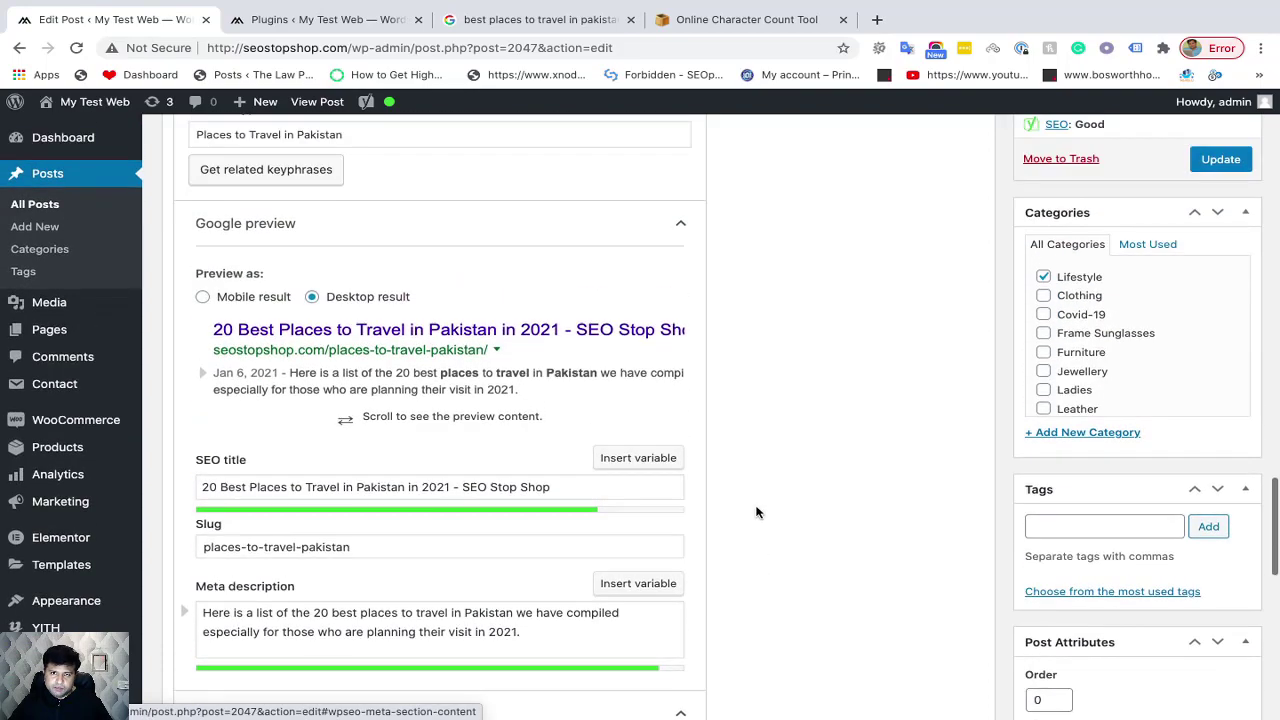
pyautogui.scroll(6, 756, 512)
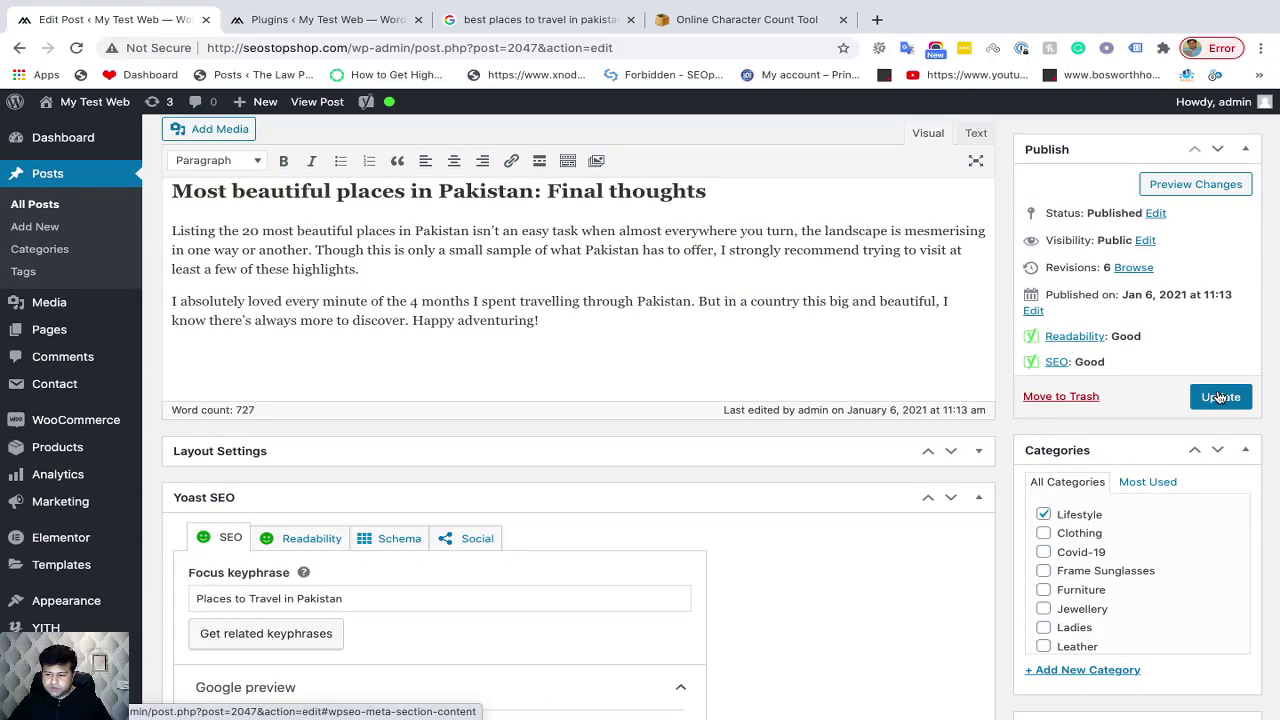
pyautogui.click(1218, 396)
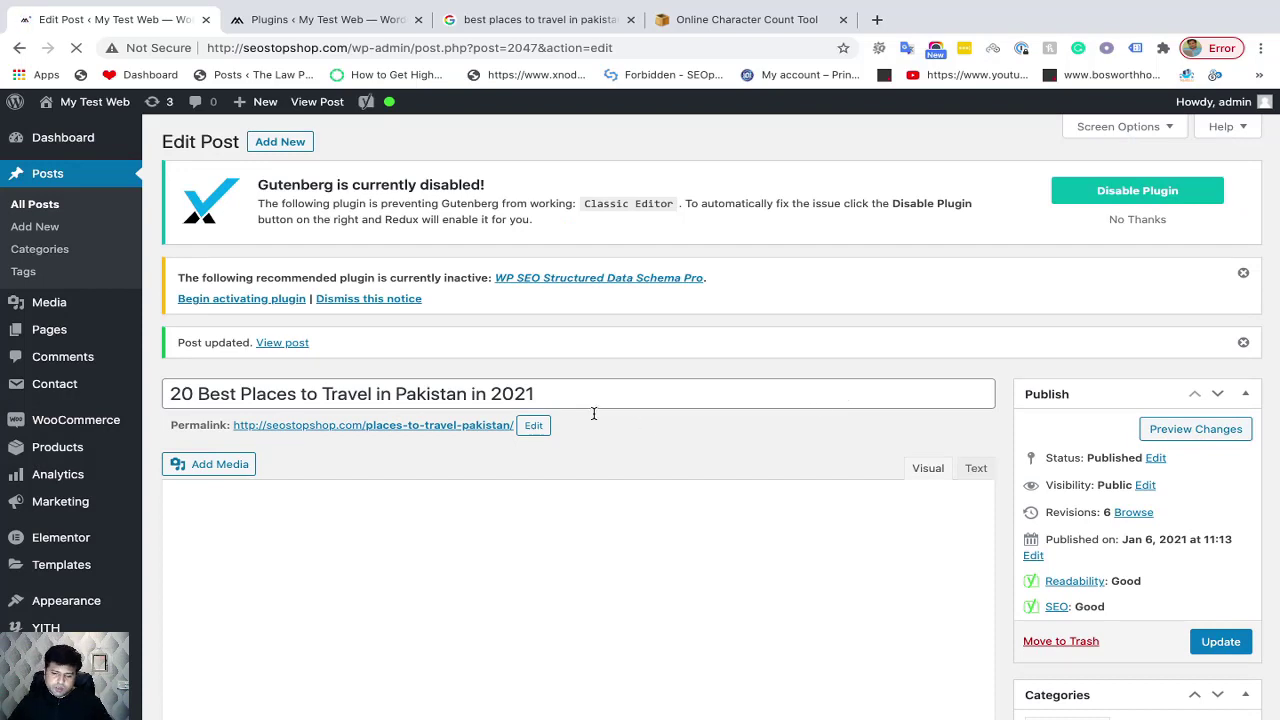
pyautogui.scroll(-1, 593, 418)
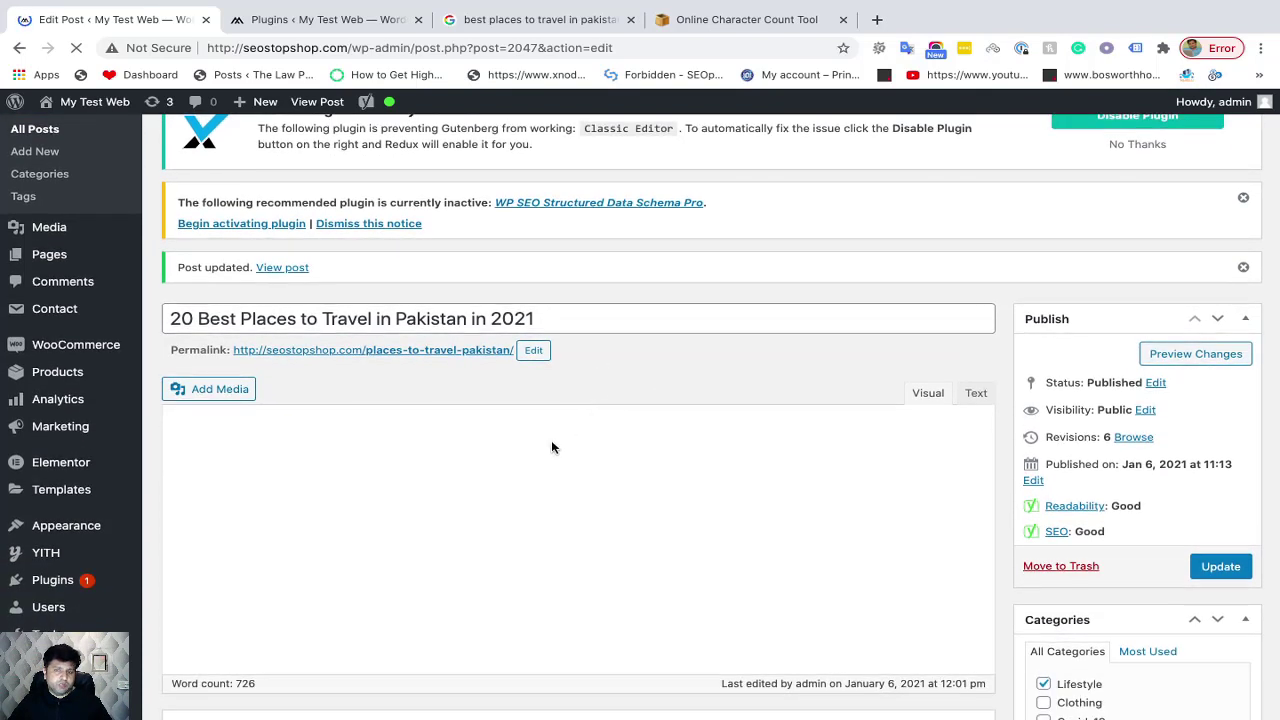